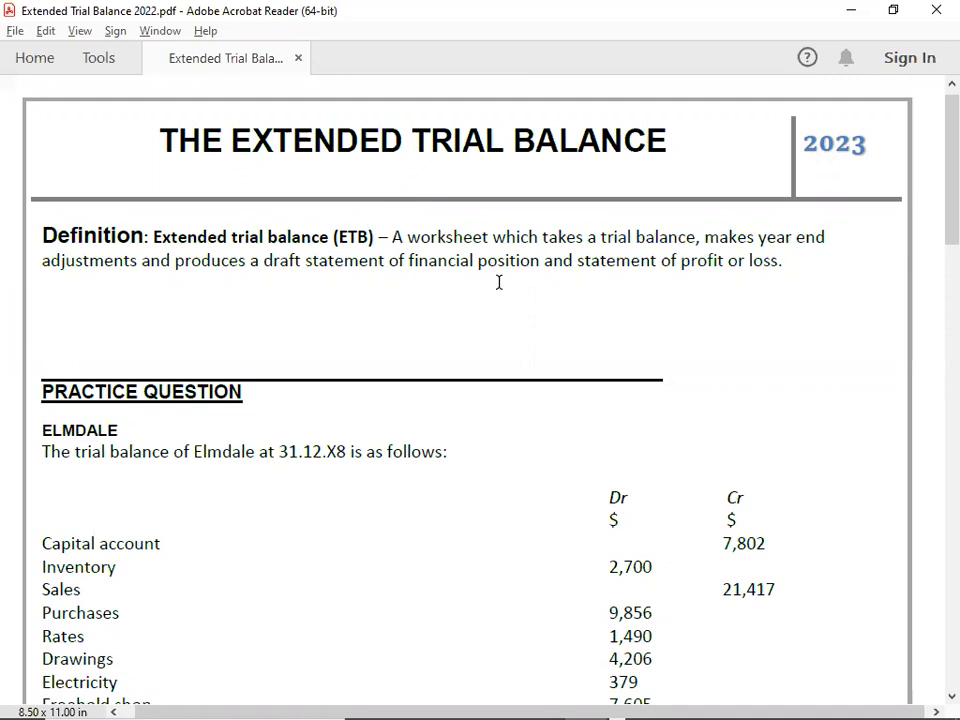
# Switch to the Excel workbook and review the extended trial balance rows from Capital down to Fixtures & fittings
pyautogui.hotkey('alt', 'Tab')
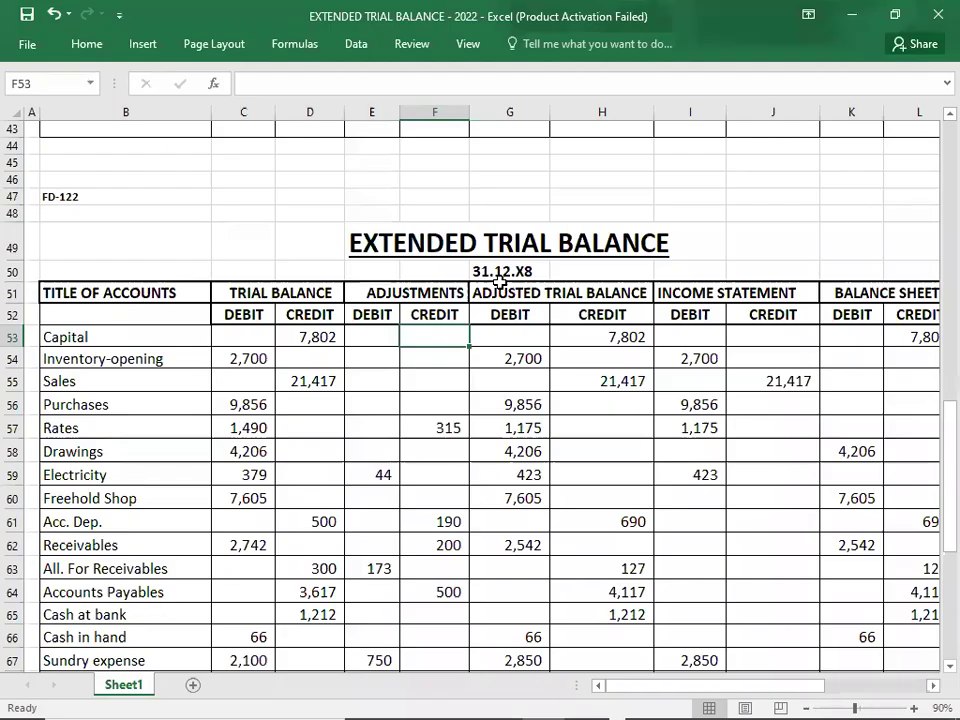
pyautogui.press('Down')
pyautogui.press('Down')
pyautogui.press('Down')
pyautogui.press('Down')
pyautogui.press('Down')
pyautogui.press('Down')
pyautogui.press('Down')
pyautogui.press('Down')
pyautogui.press('Down')
pyautogui.press('Down')
pyautogui.press('Down')
pyautogui.press('Down')
pyautogui.press('Down')
pyautogui.press('Down')
pyautogui.press('Down')
pyautogui.press('Down')
pyautogui.press('Down')
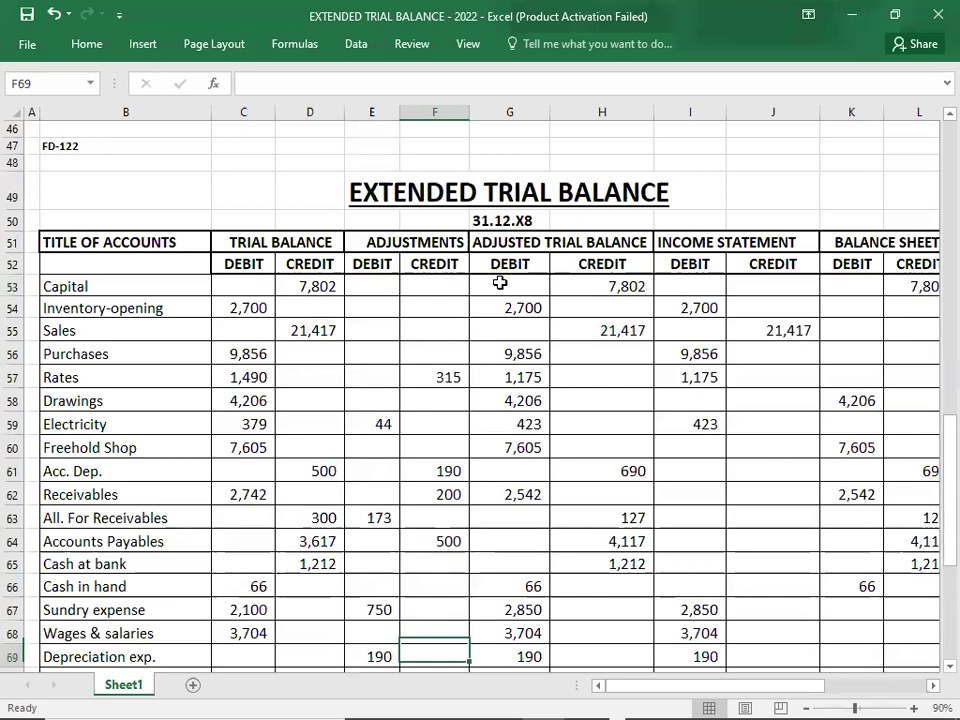
pyautogui.press('Down')
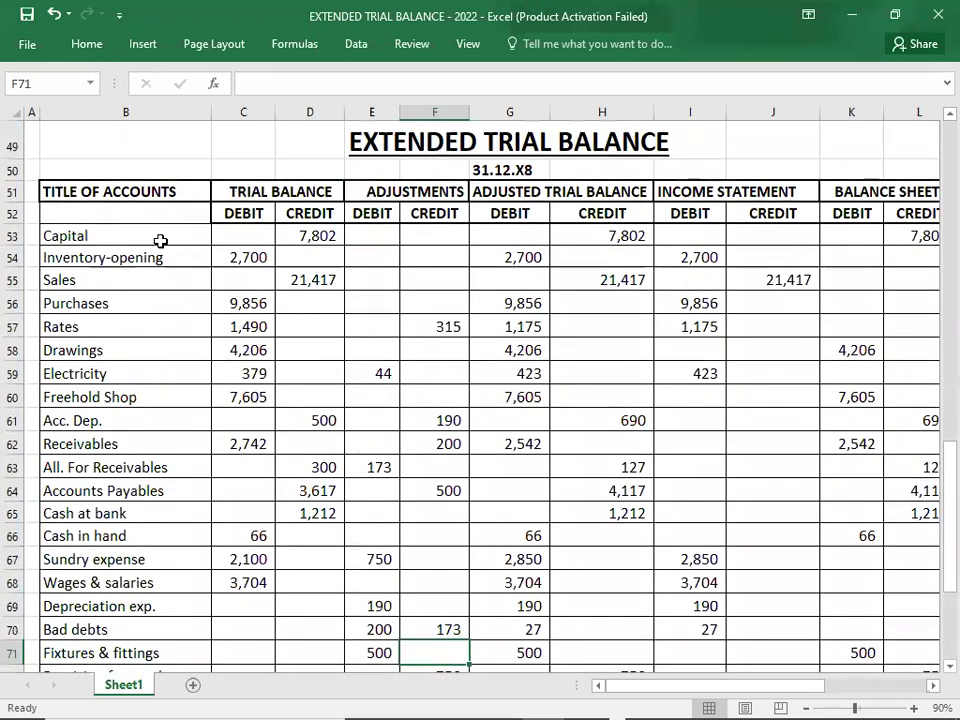
# Highlight the two heading rows from Trial Balance through Balance Sheet to examine the worksheet's column sections
pyautogui.click(148, 207)
pyautogui.press('Up')
pyautogui.press('Right')
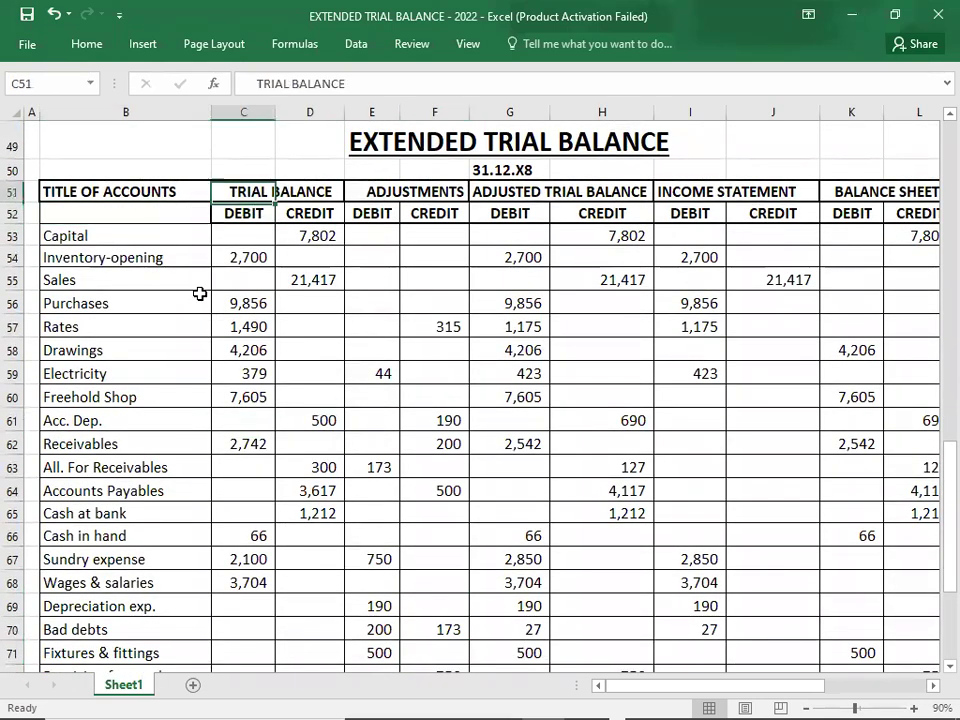
pyautogui.hotkey('shift', 'Right')
pyautogui.hotkey('shift', 'Down')
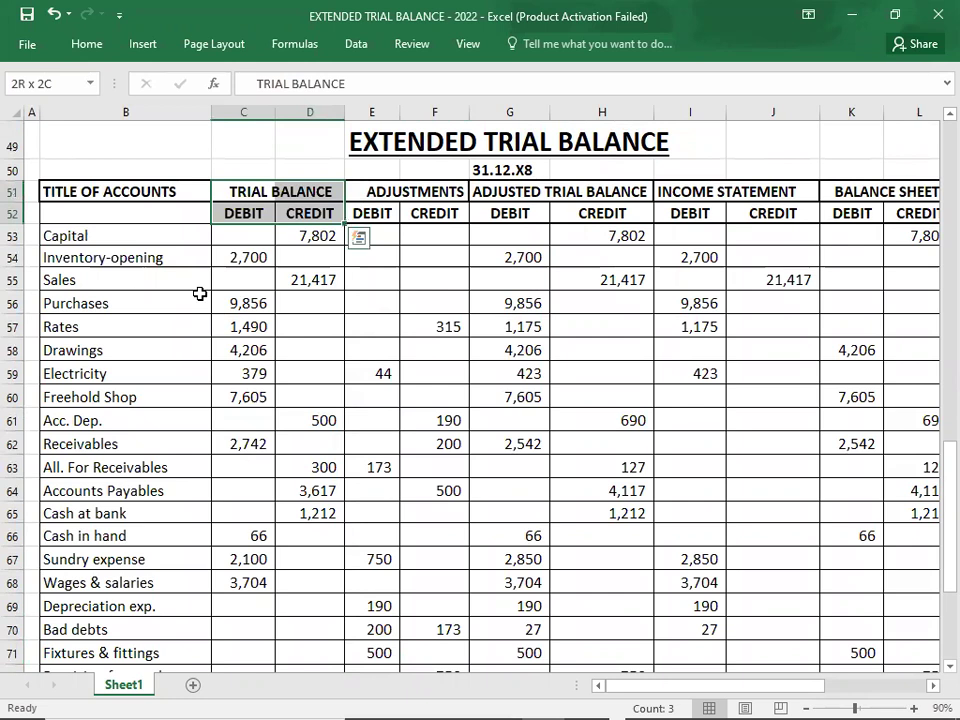
pyautogui.hotkey('shift', 'Right')
pyautogui.hotkey('shift', 'Right')
pyautogui.hotkey('shift', 'Right')
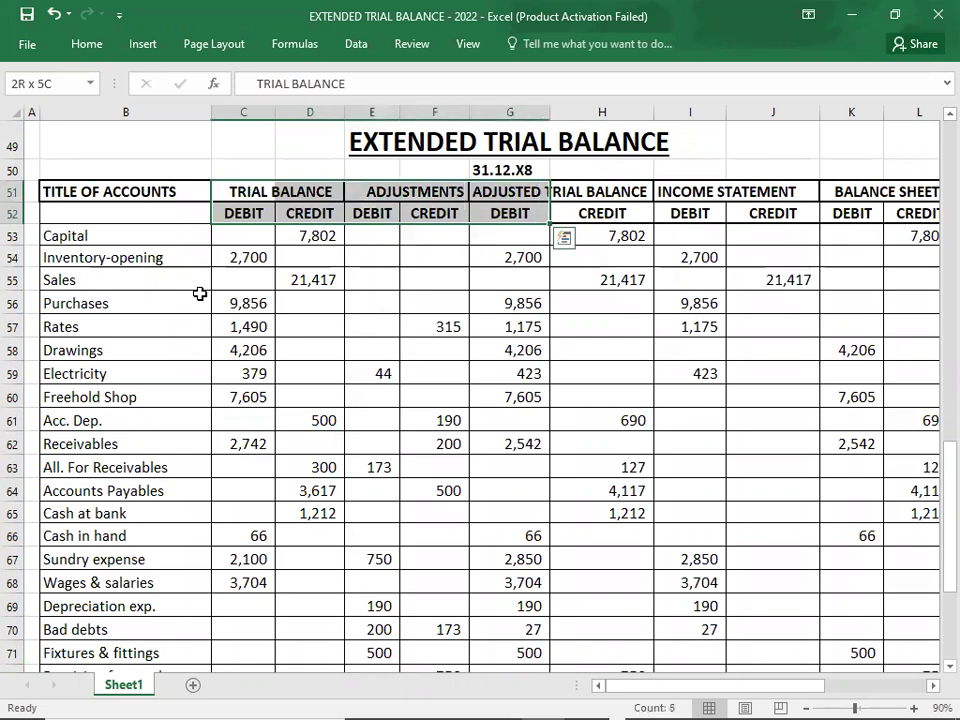
pyautogui.hotkey('shift', 'Right')
pyautogui.hotkey('shift', 'Right')
pyautogui.hotkey('shift', 'Right')
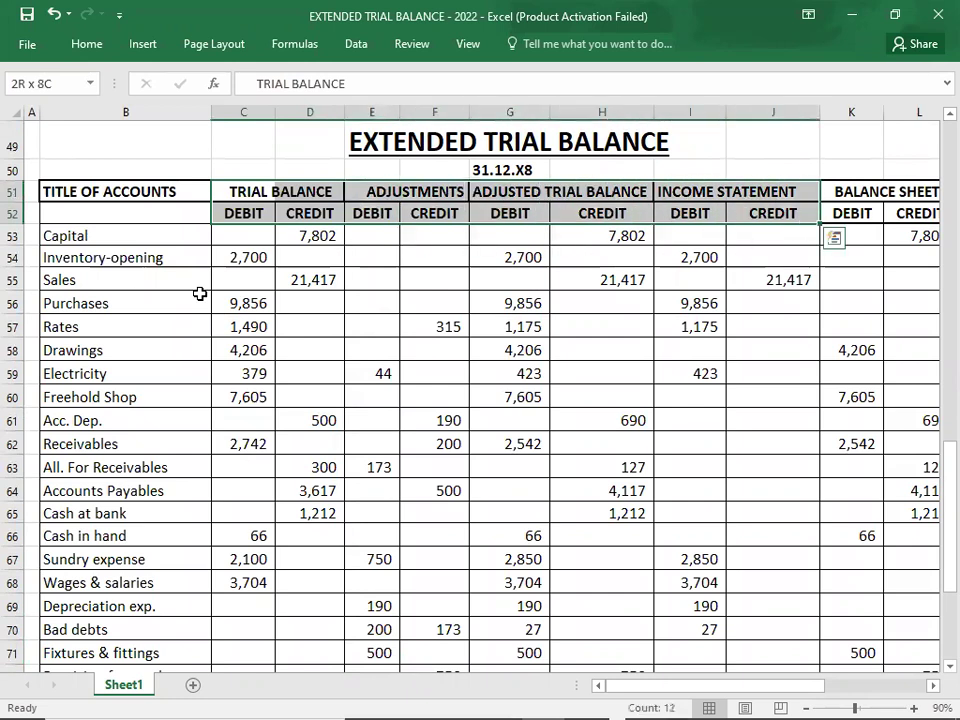
pyautogui.hotkey('shift', 'Right')
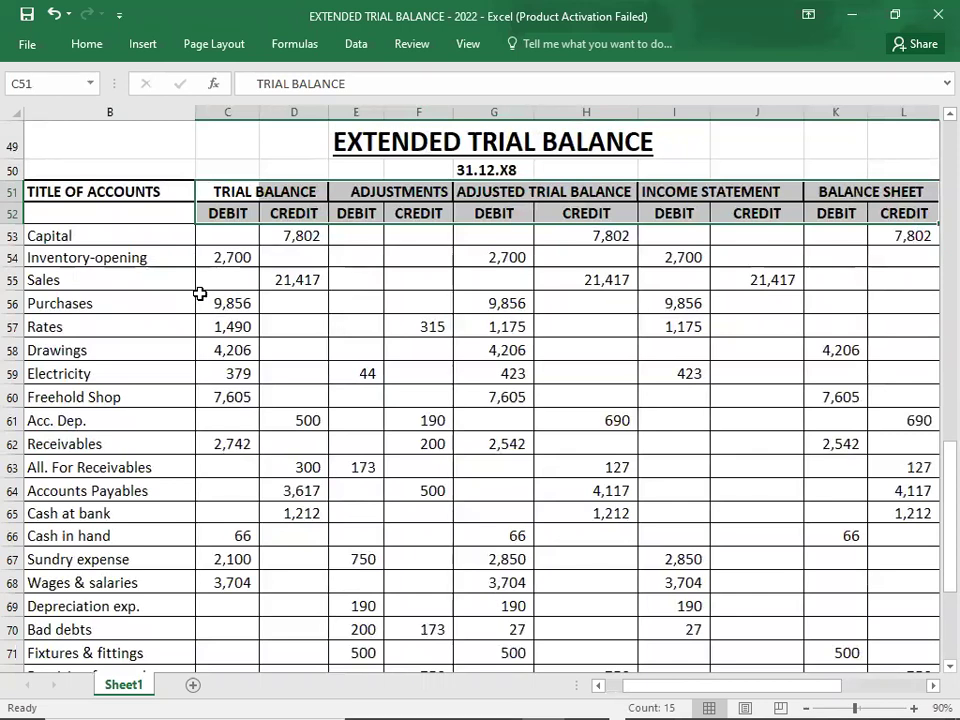
# Extend the highlight from the headings down to the Drawings row to examine the entries, and clear the selection
pyautogui.hotkey('shift', 'Down')
pyautogui.hotkey('shift', 'Down')
pyautogui.hotkey('shift', 'Down')
pyautogui.hotkey('shift', 'Down')
pyautogui.hotkey('shift', 'Down')
pyautogui.hotkey('shift', 'Down')
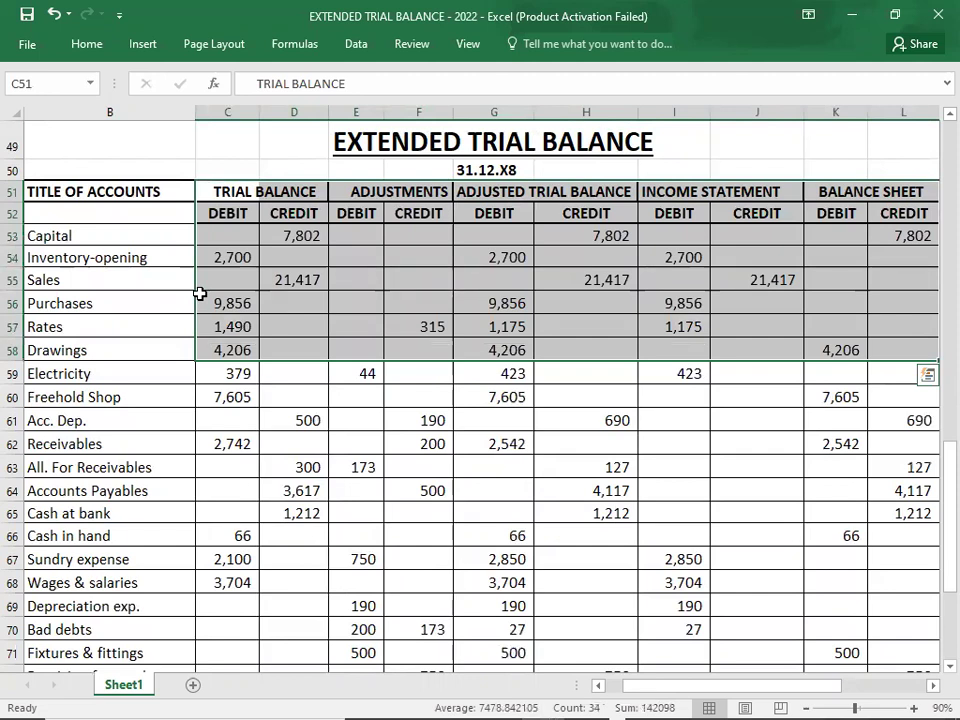
pyautogui.press('Up')
pyautogui.press('Up')
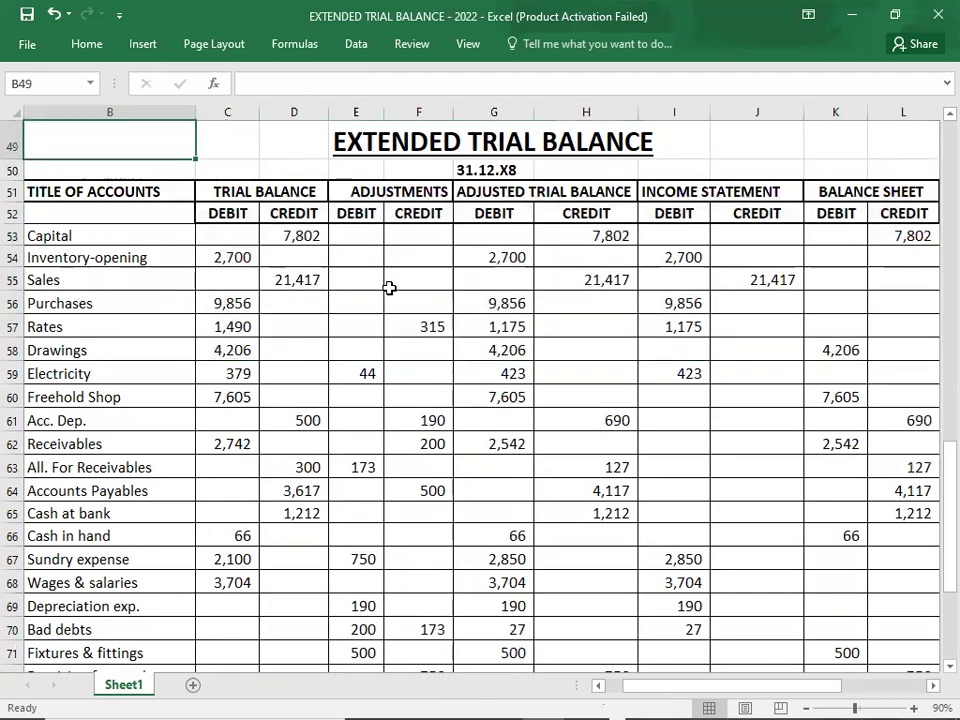
# Highlight all five debit and credit column pairs from the headings down to the Purchases row, section by section
pyautogui.click(276, 236)
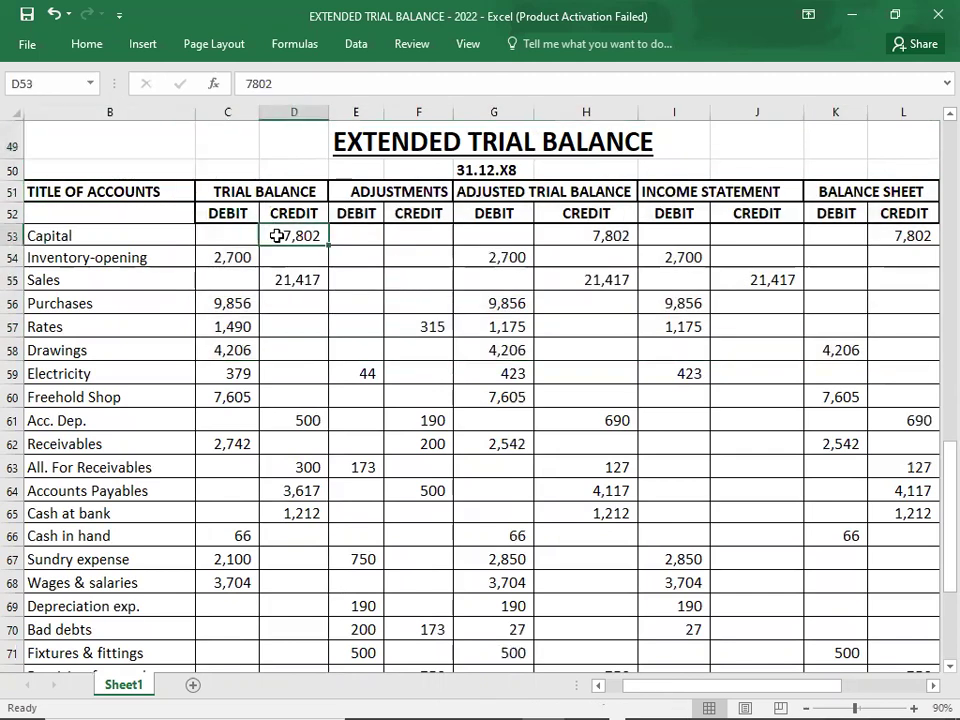
pyautogui.press('Up')
pyautogui.press('Left')
pyautogui.press('Up')
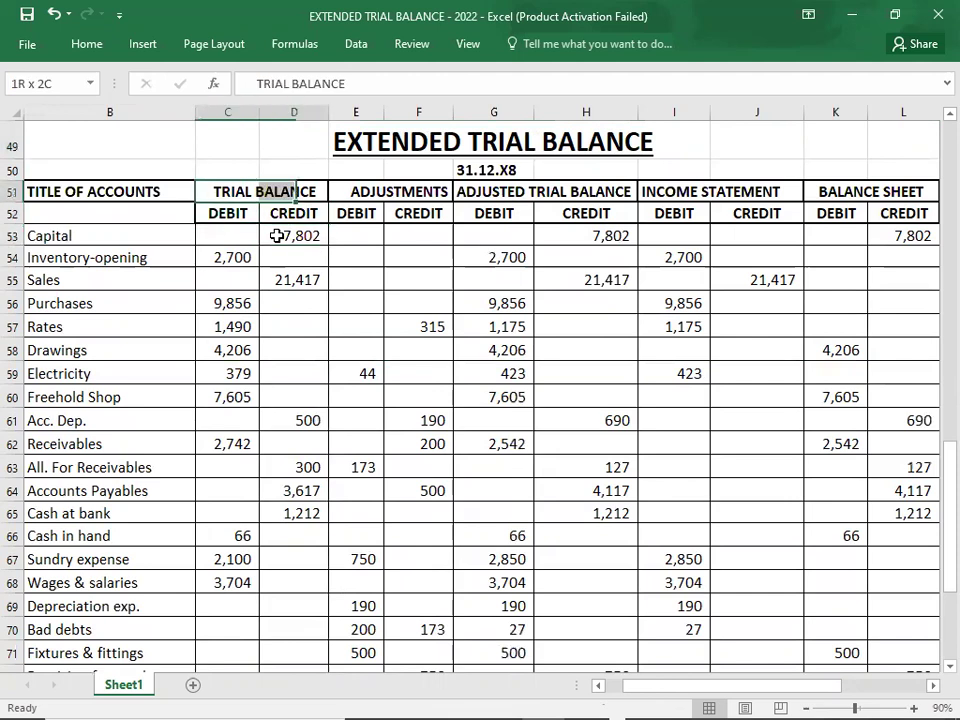
pyautogui.hotkey('shift', 'Down')
pyautogui.hotkey('shift', 'Down')
pyautogui.hotkey('shift', 'Down')
pyautogui.hotkey('shift', 'Down')
pyautogui.hotkey('shift', 'Down')
pyautogui.hotkey('shift', 'Right')
pyautogui.hotkey('shift', 'Right')
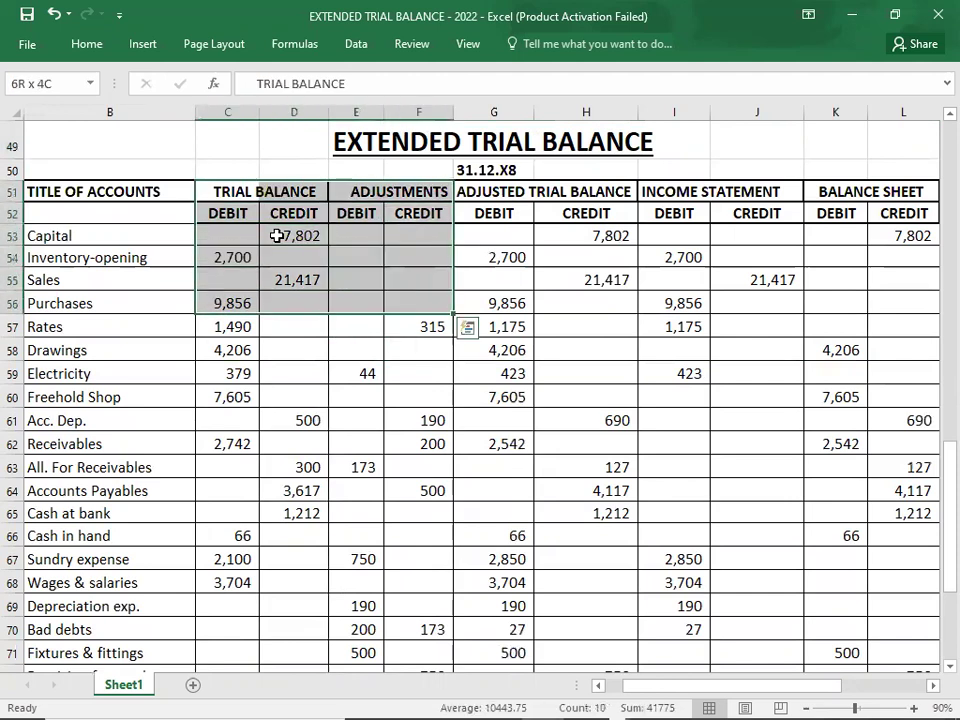
pyautogui.hotkey('shift', 'Right')
pyautogui.hotkey('shift', 'Right')
pyautogui.hotkey('shift', 'Right')
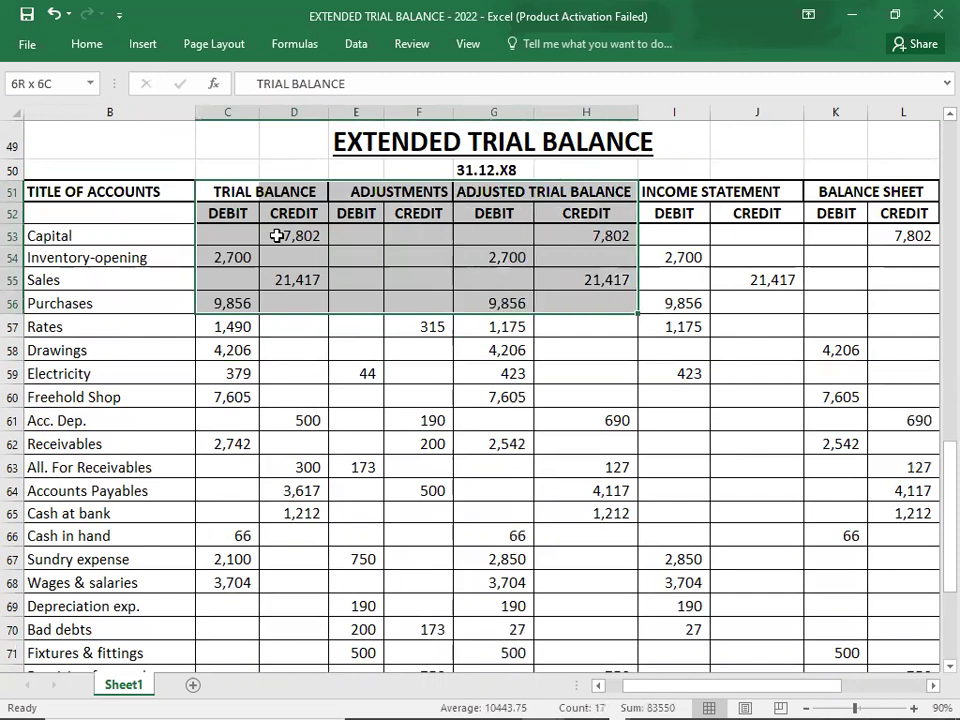
pyautogui.hotkey('shift', 'Right')
pyautogui.hotkey('shift', 'Right')
pyautogui.hotkey('shift', 'Right')
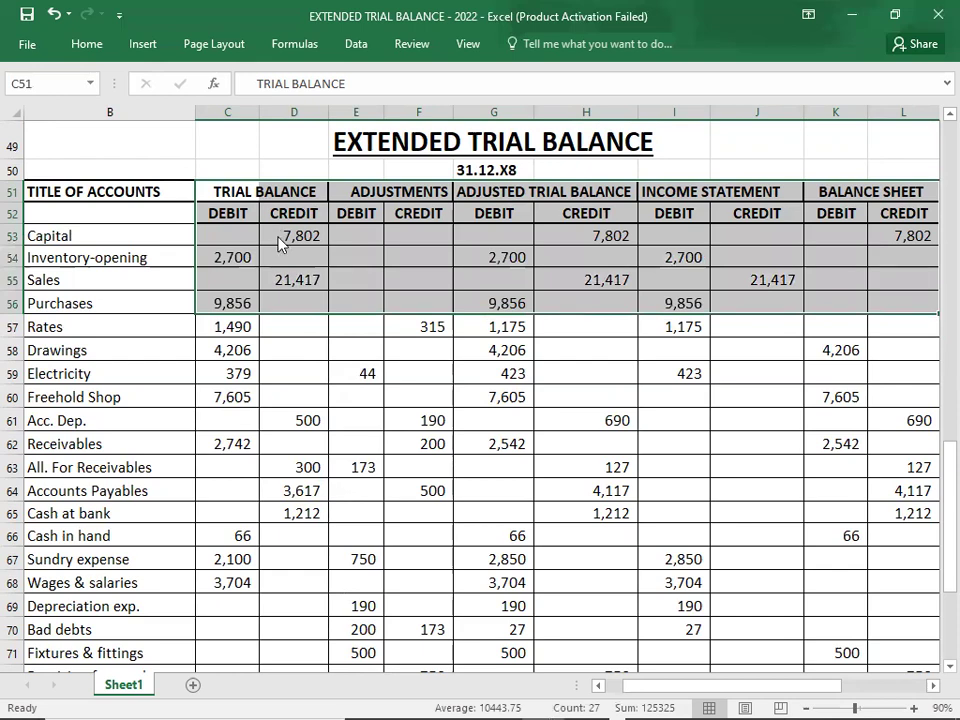
# Switch to the practice question PDF in Acrobat Reader and examine Elmdale's trial balance at 31.12.X8
pyautogui.hotkey('alt', 'Tab')
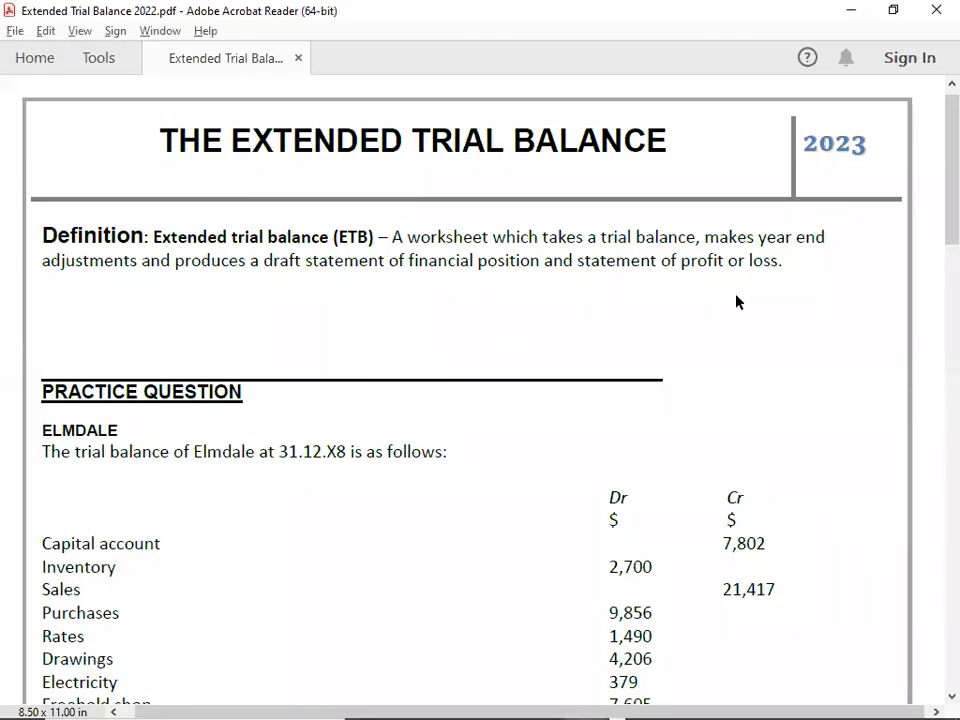
pyautogui.scroll(-2, 737, 301)
pyautogui.scroll(-3, 737, 301)
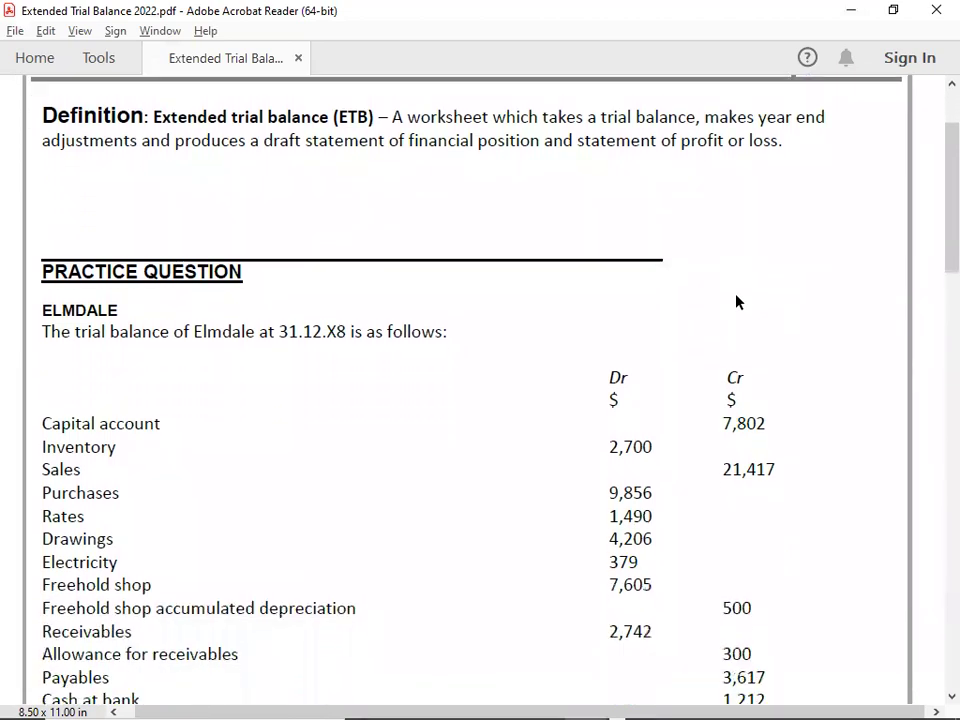
pyautogui.scroll(-1, 733, 293)
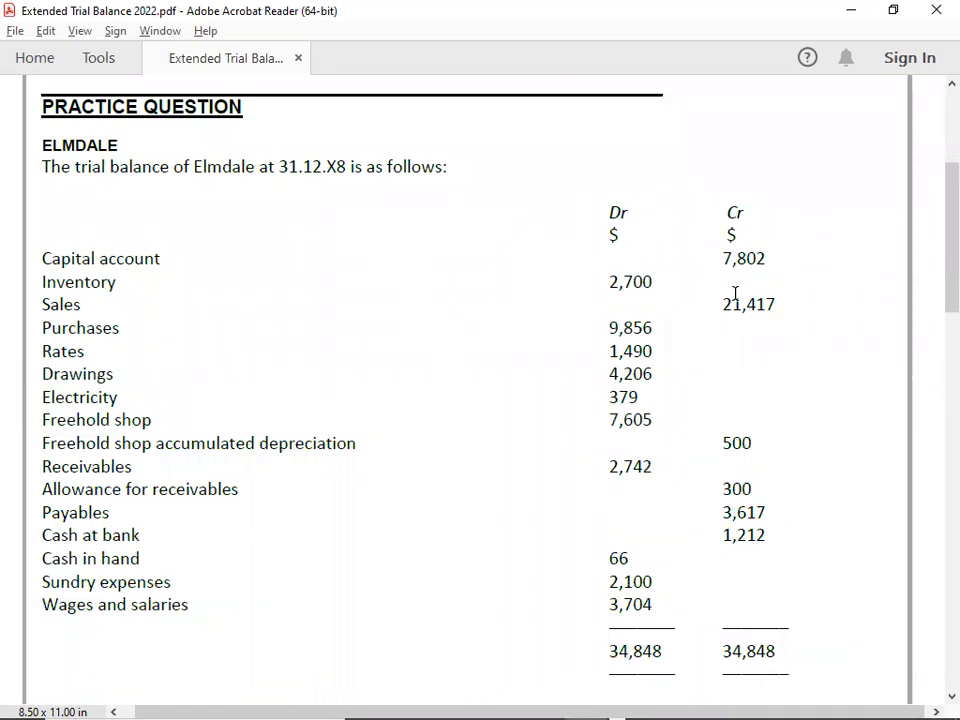
pyautogui.press('alt')
pyautogui.hotkey('alt', 'Tab')
pyautogui.hotkey('alt', 'Tab')
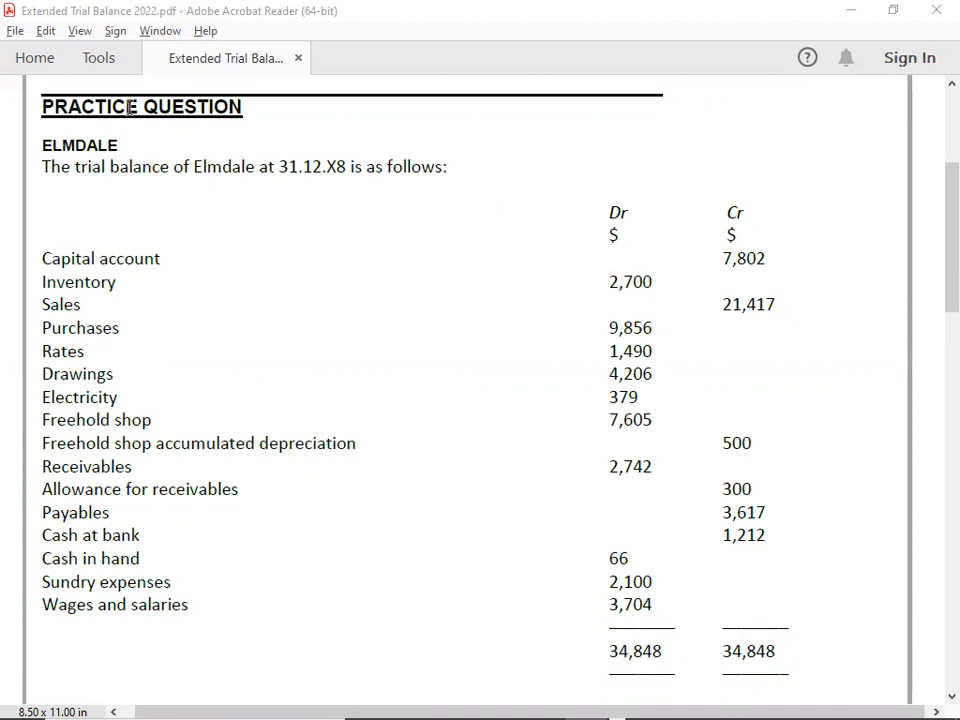
# Read Elmdale's additional information (a) to (g) and the task requirement, and return to the trial balance listing
pyautogui.scroll(-5, 131, 100)
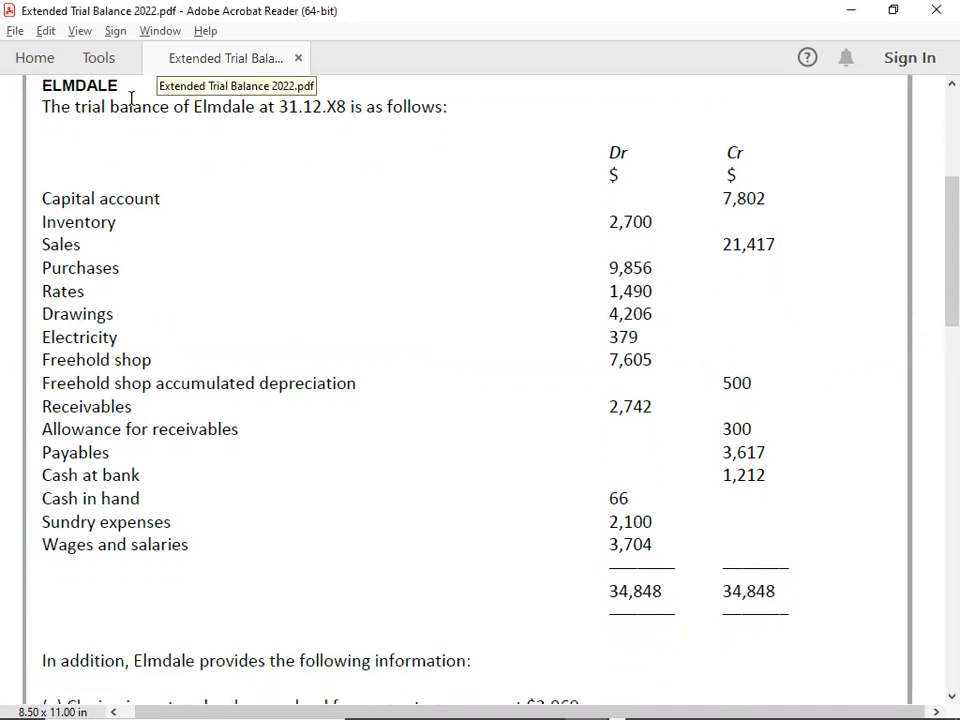
pyautogui.scroll(-3, 131, 100)
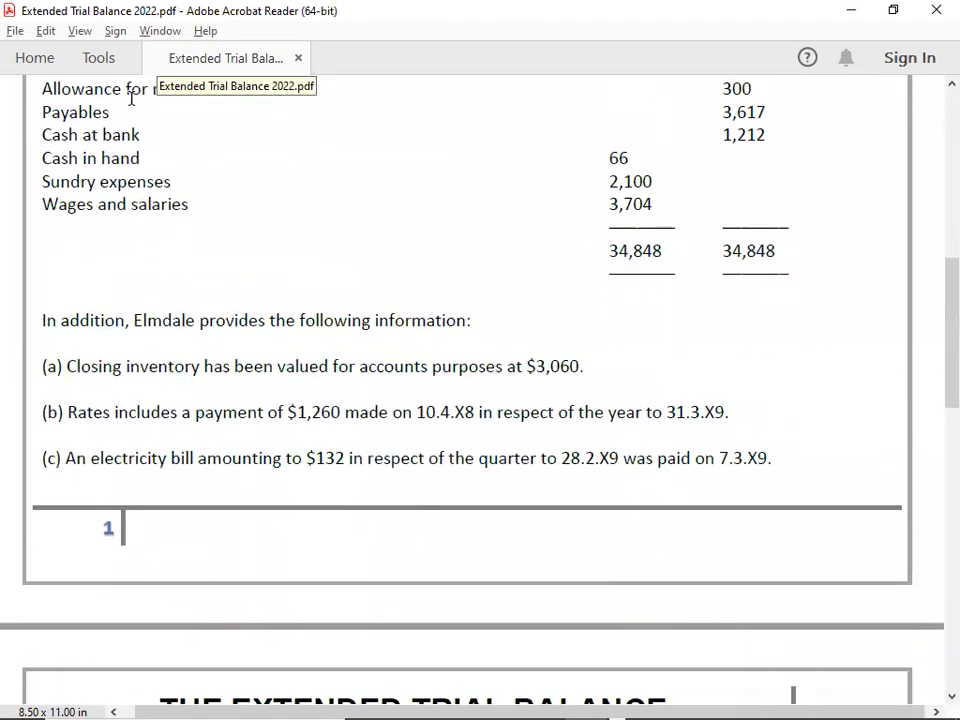
pyautogui.scroll(-2, 131, 98)
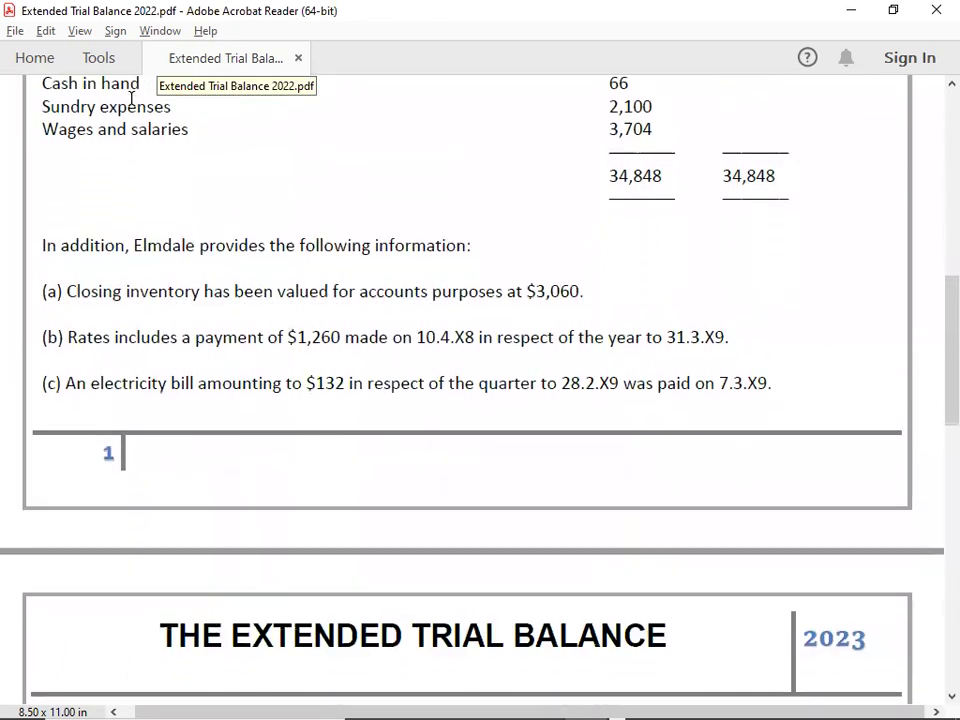
pyautogui.scroll(-5, 131, 98)
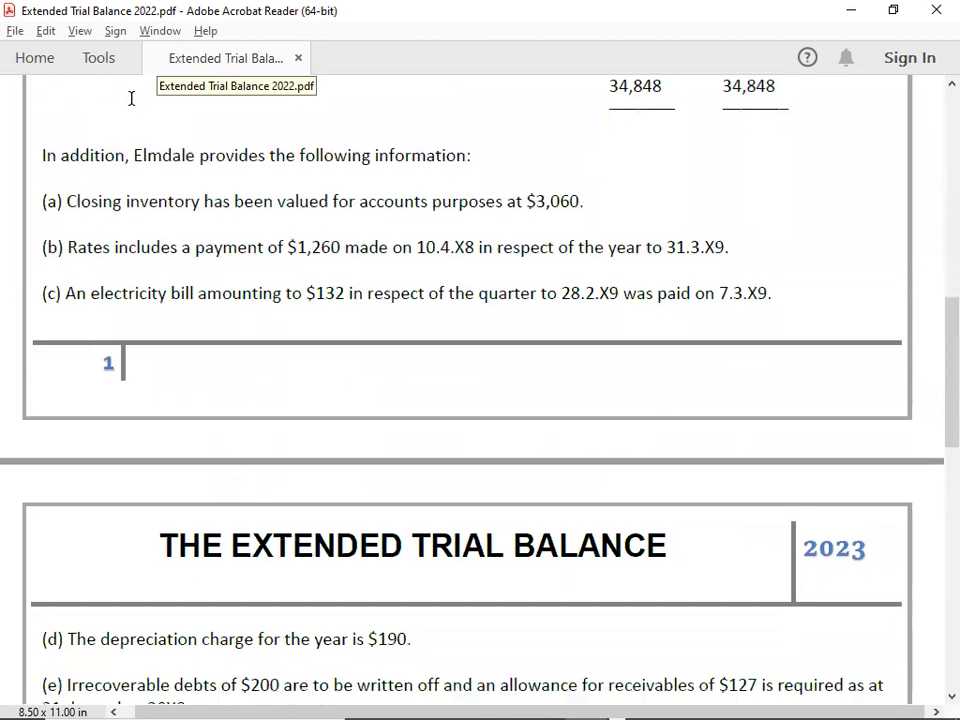
pyautogui.scroll(-2, 131, 98)
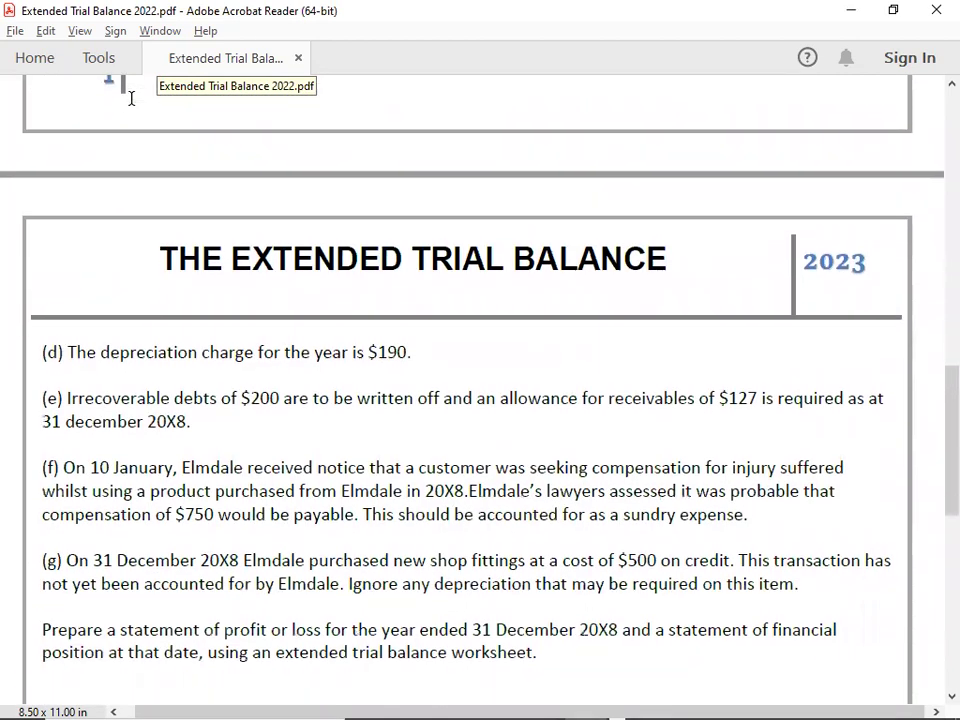
pyautogui.scroll(-1, 131, 98)
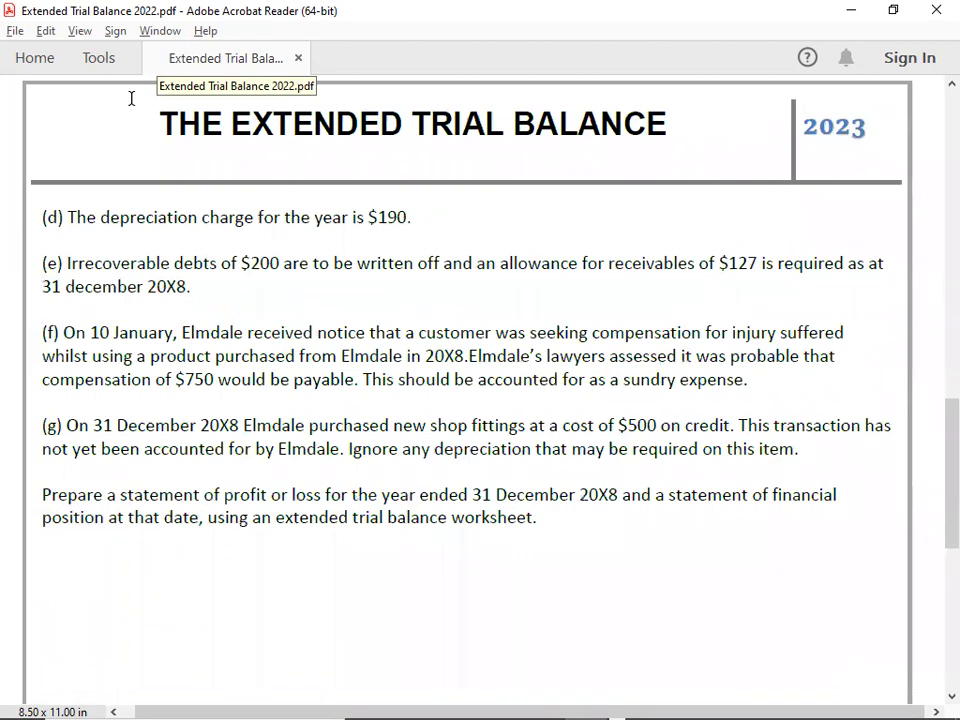
pyautogui.scroll(-1, 131, 98)
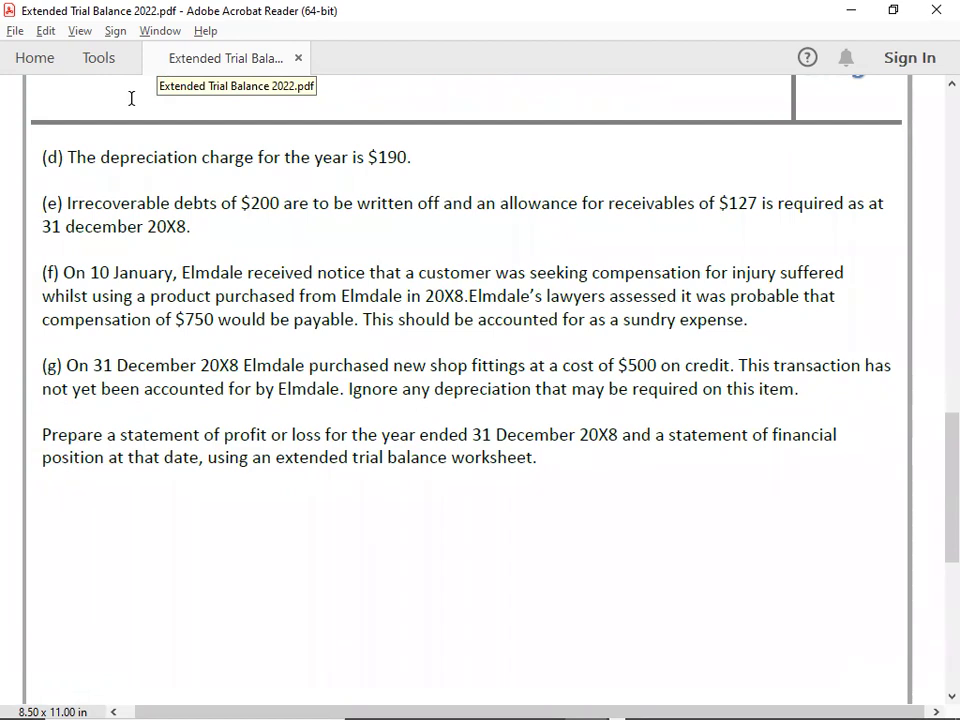
pyautogui.scroll(1, 131, 98)
pyautogui.scroll(10, 131, 98)
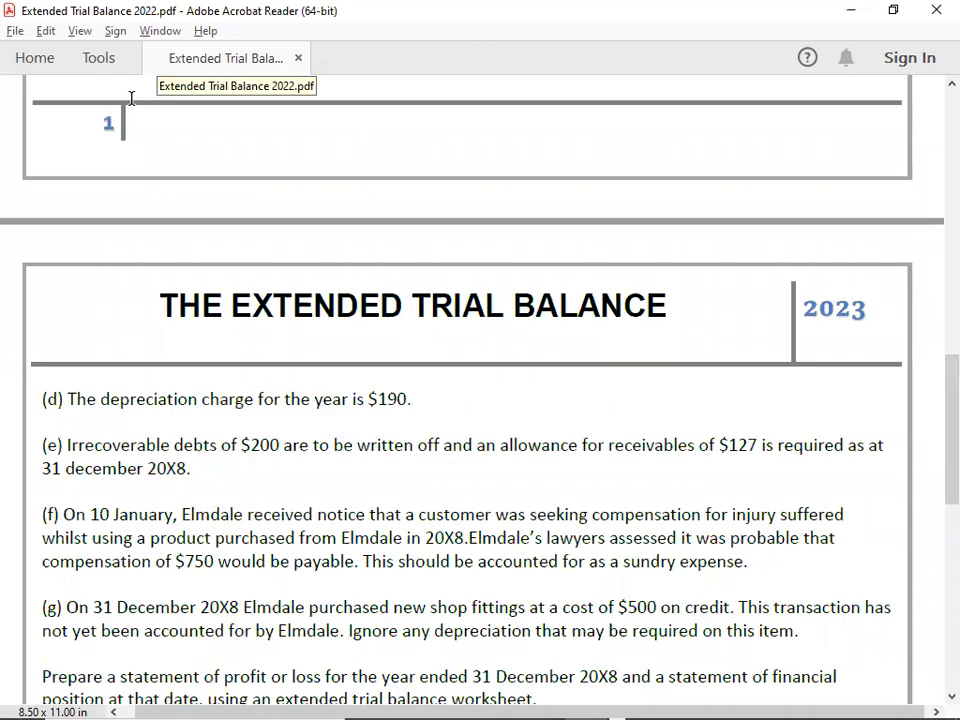
pyautogui.scroll(5, 131, 98)
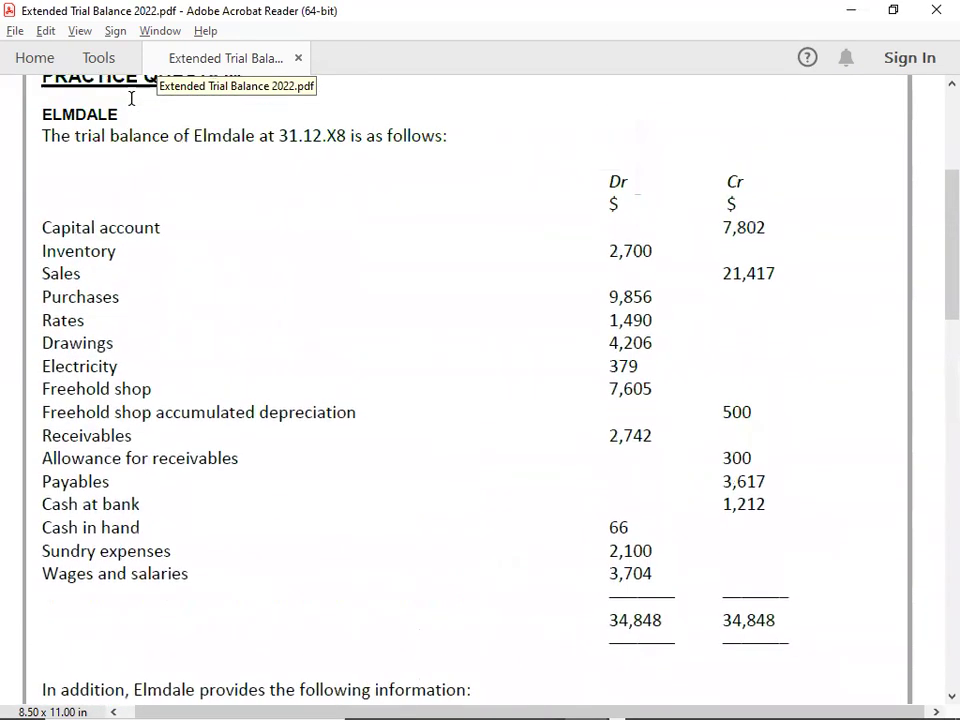
# Switch back to the Excel workbook and go to the Capital figure in the Trial Balance credit column
pyautogui.hotkey('alt', 'Tab')
pyautogui.hotkey('alt', 'Tab')
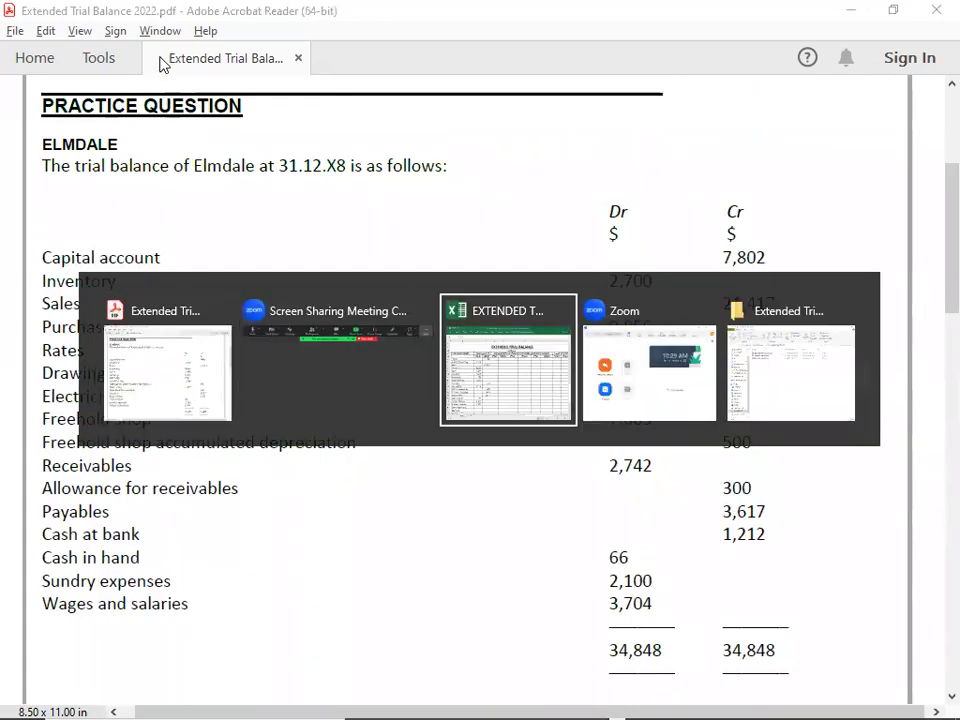
pyautogui.press('Down')
pyautogui.press('Down')
pyautogui.press('Down')
pyautogui.press('Down')
pyautogui.press('Down')
pyautogui.press('Down')
pyautogui.press('Right')
pyautogui.press('Up')
pyautogui.press('Right')
pyautogui.press('Right')
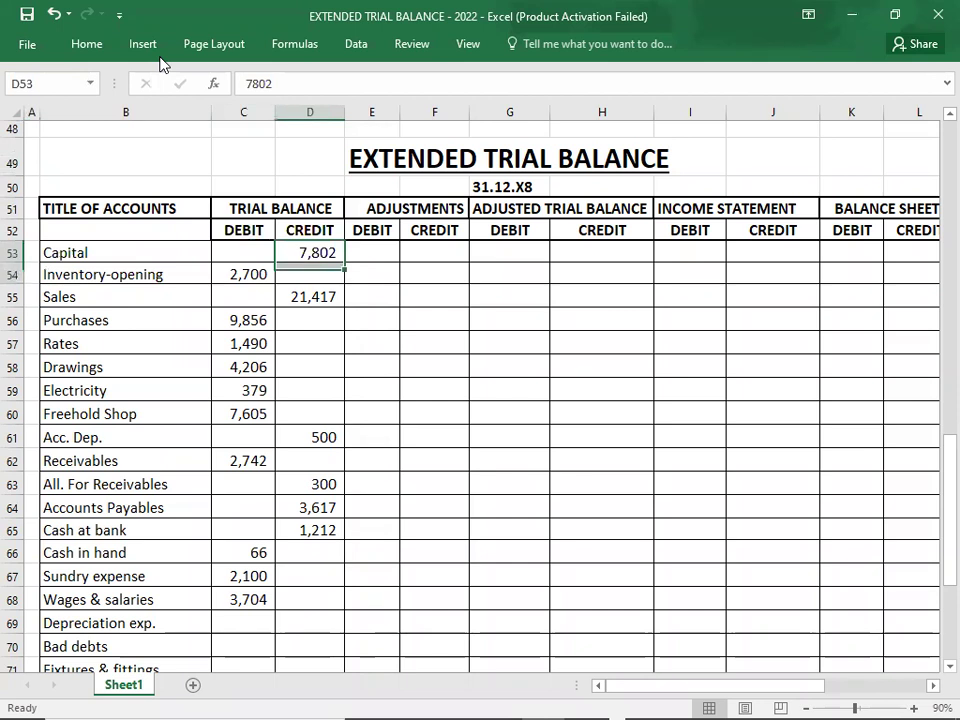
# Highlight the Trial Balance debit and credit figures from Capital through Wages & salaries and compare them with the question PDF
pyautogui.press('Left')
pyautogui.hotkey('shift', 'Right')
pyautogui.hotkey('shift', 'Down')
pyautogui.hotkey('shift', 'Down')
pyautogui.hotkey('shift', 'Down')
pyautogui.hotkey('shift', 'Down')
pyautogui.hotkey('shift', 'Down')
pyautogui.hotkey('shift', 'Down')
pyautogui.hotkey('shift', 'Down')
pyautogui.hotkey('shift', 'Down')
pyautogui.hotkey('shift', 'Down')
pyautogui.hotkey('shift', 'Down')
pyautogui.hotkey('shift', 'Down')
pyautogui.hotkey('shift', 'Down')
pyautogui.hotkey('shift', 'Down')
pyautogui.hotkey('shift', 'Down')
pyautogui.hotkey('shift', 'Down')
pyautogui.hotkey('shift', 'Down')
pyautogui.hotkey('shift', 'Down')
pyautogui.hotkey('shift', 'Down')
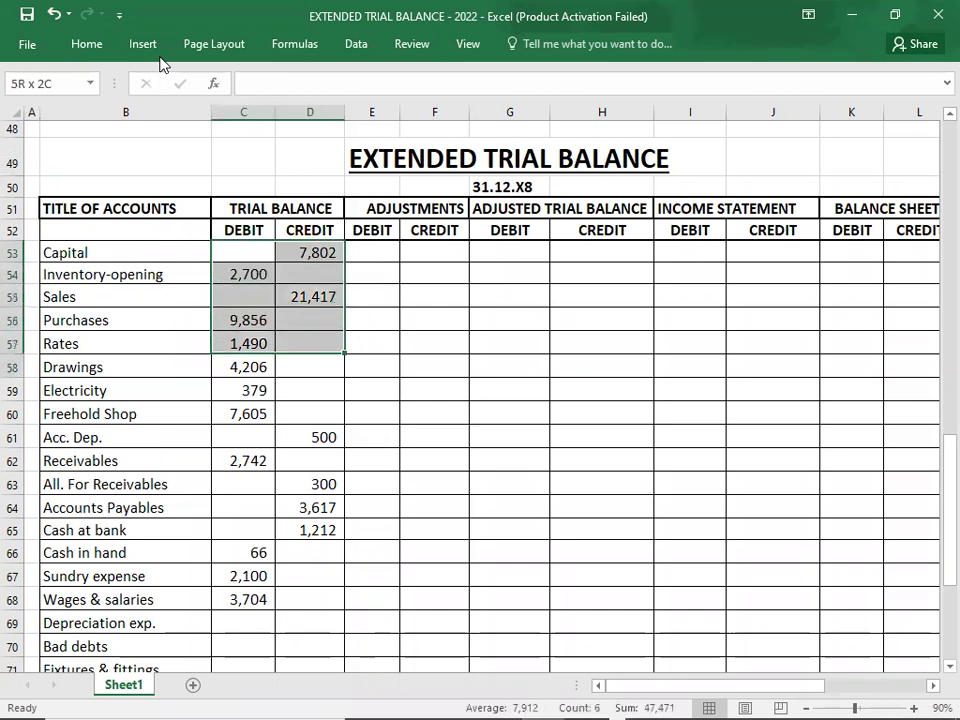
pyautogui.hotkey('shift', 'Up')
pyautogui.hotkey('shift', 'Up')
pyautogui.hotkey('shift', 'Up')
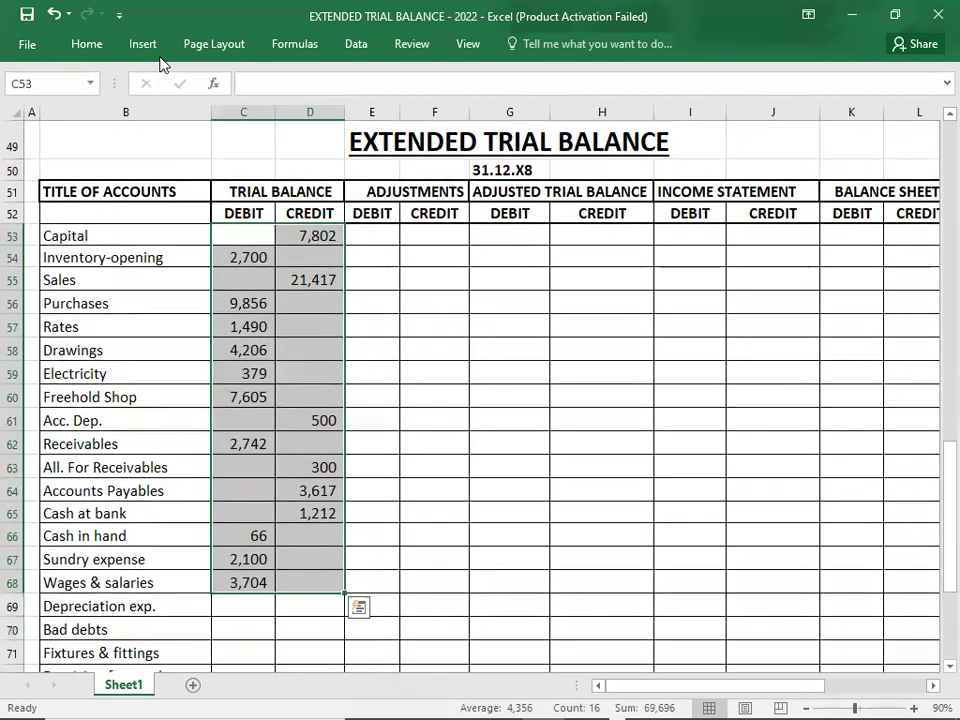
pyautogui.hotkey('alt', 'Tab')
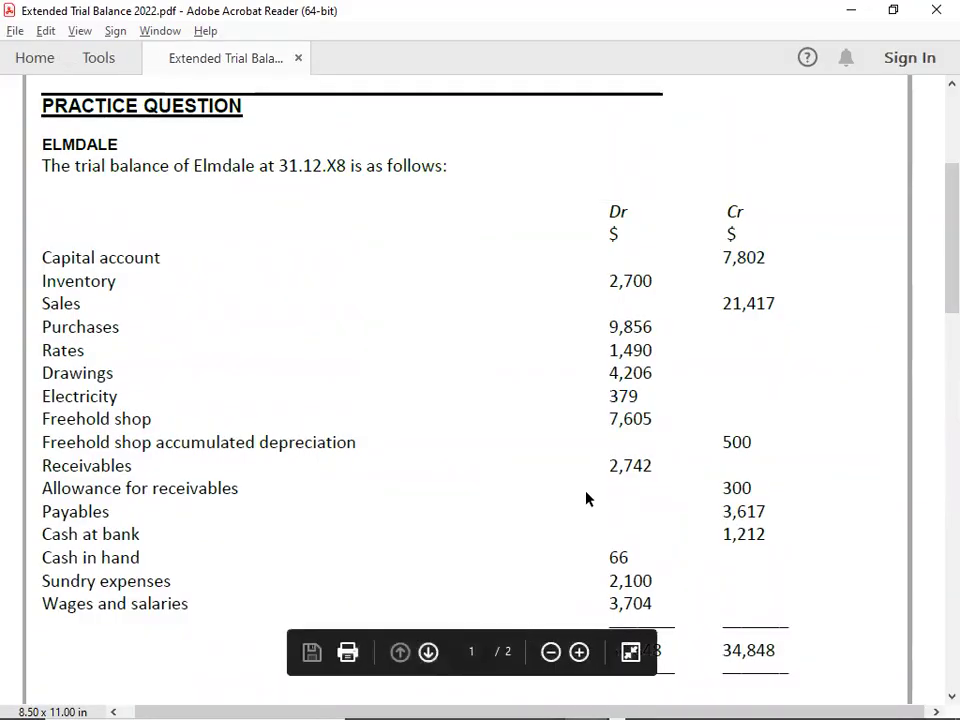
pyautogui.hotkey('alt', 'Tab')
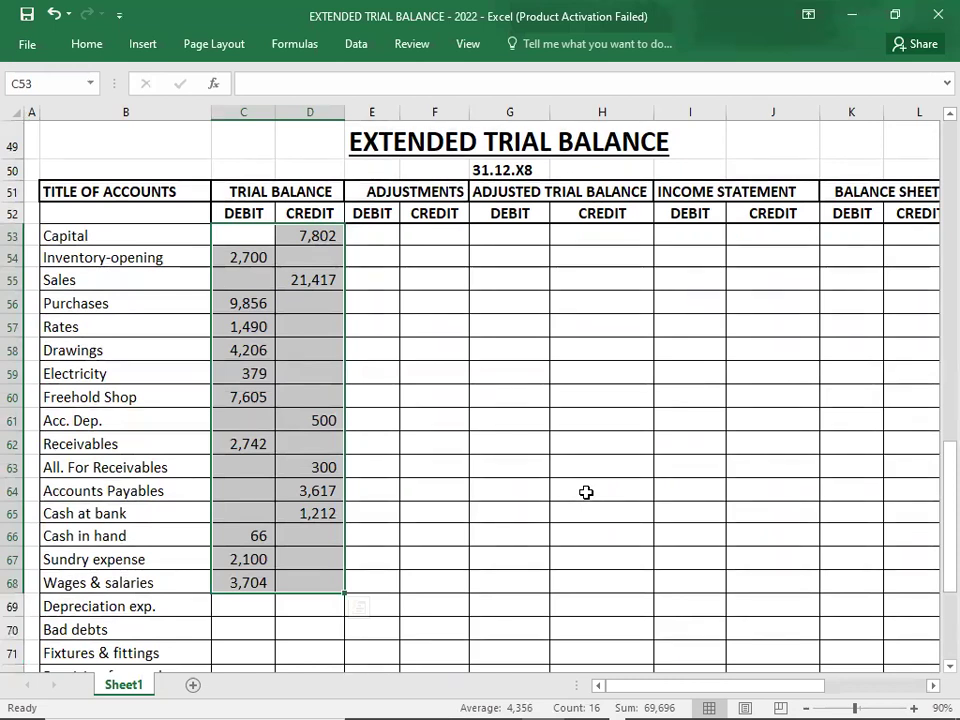
# Go to the Adjustments debit cell in the Freehold Shop row
pyautogui.press('Right')
pyautogui.press('Right')
pyautogui.press('Down')
pyautogui.press('Down')
pyautogui.press('Down')
pyautogui.press('Down')
pyautogui.press('Down')
pyautogui.press('Down')
pyautogui.press('Down')
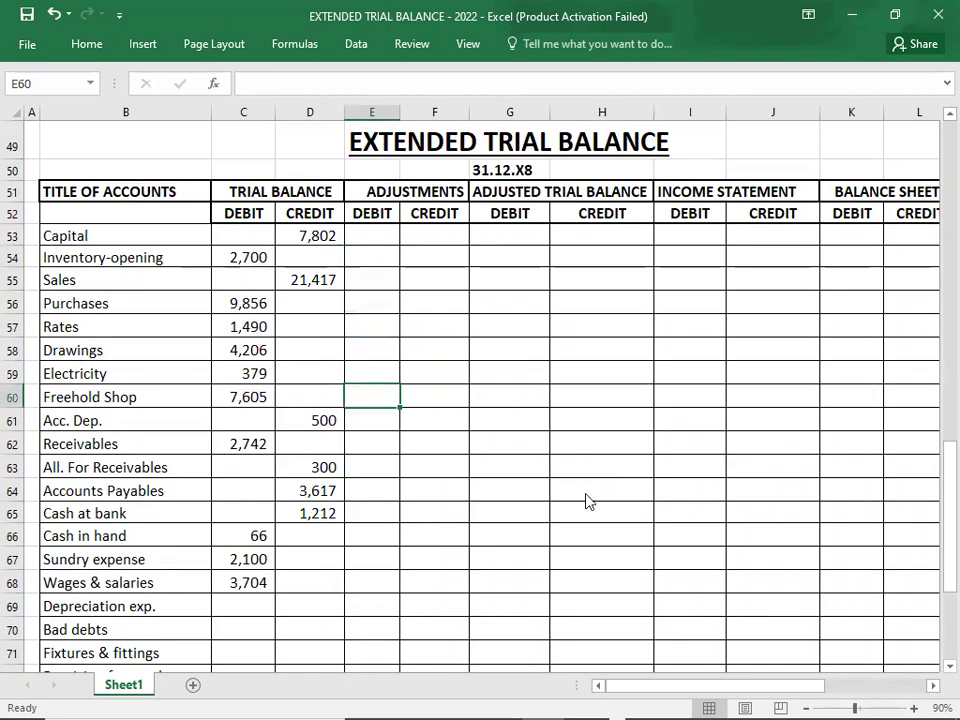
# Switch to the question PDF and read Elmdale's additional information items (a) to (c) below the trial balance
pyautogui.hotkey('alt', 'Tab')
pyautogui.scroll(-8, 586, 497)
pyautogui.scroll(-2, 586, 497)
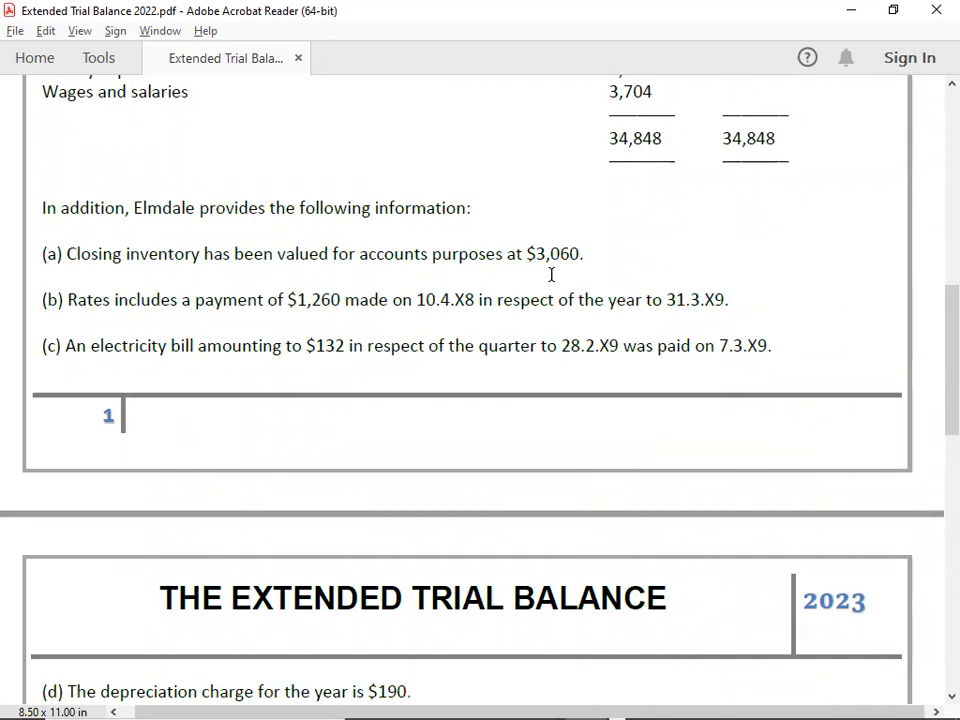
pyautogui.scroll(-1, 551, 274)
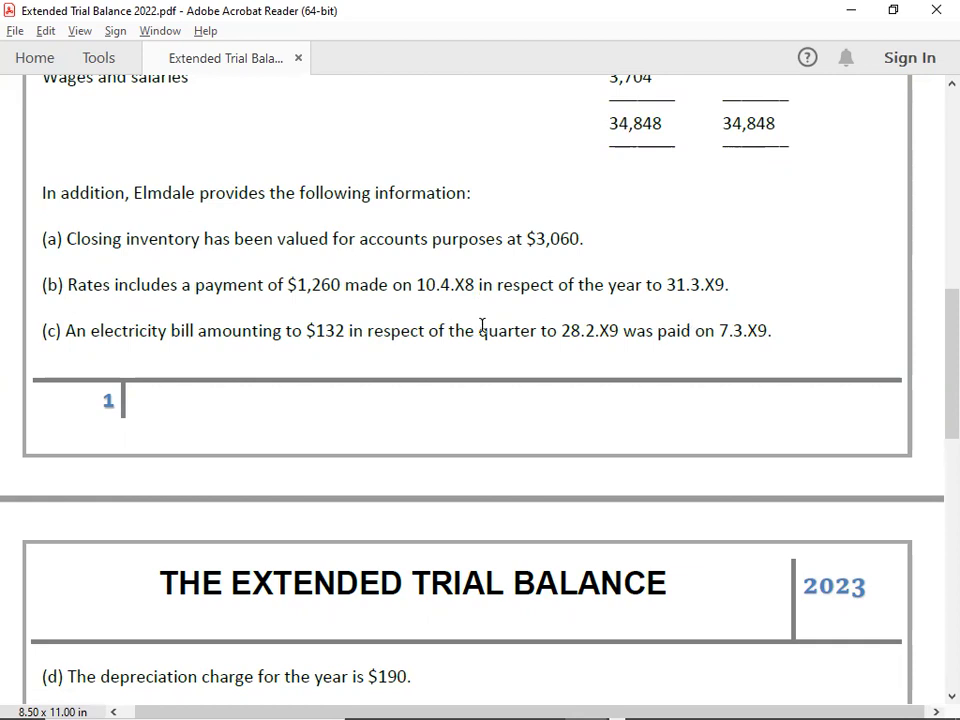
# Switch back to the Excel workbook and go to the cell directly below the RATES heading in the workings area
pyautogui.hotkey('alt', 'Tab')
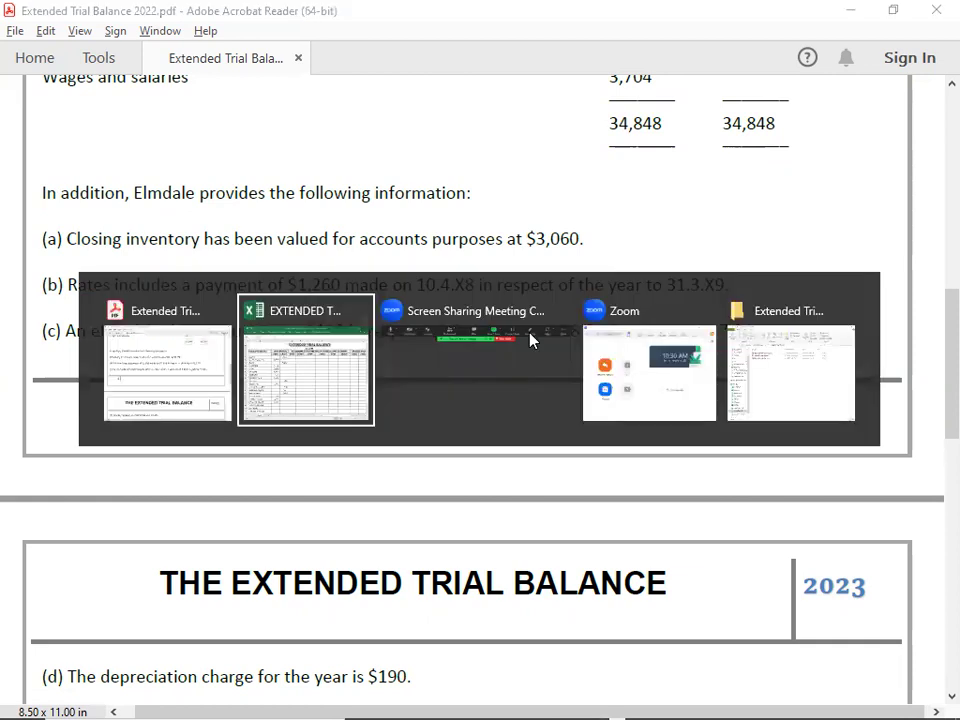
pyautogui.press('Right')
pyautogui.press('Right')
pyautogui.press('Right')
pyautogui.press('Right')
pyautogui.press('Right')
pyautogui.press('Right')
pyautogui.press('Right')
pyautogui.press('Right')
pyautogui.press('Right')
pyautogui.press('Right')
pyautogui.press('Right')
pyautogui.press('Right')
pyautogui.press('Right')
pyautogui.press('Right')
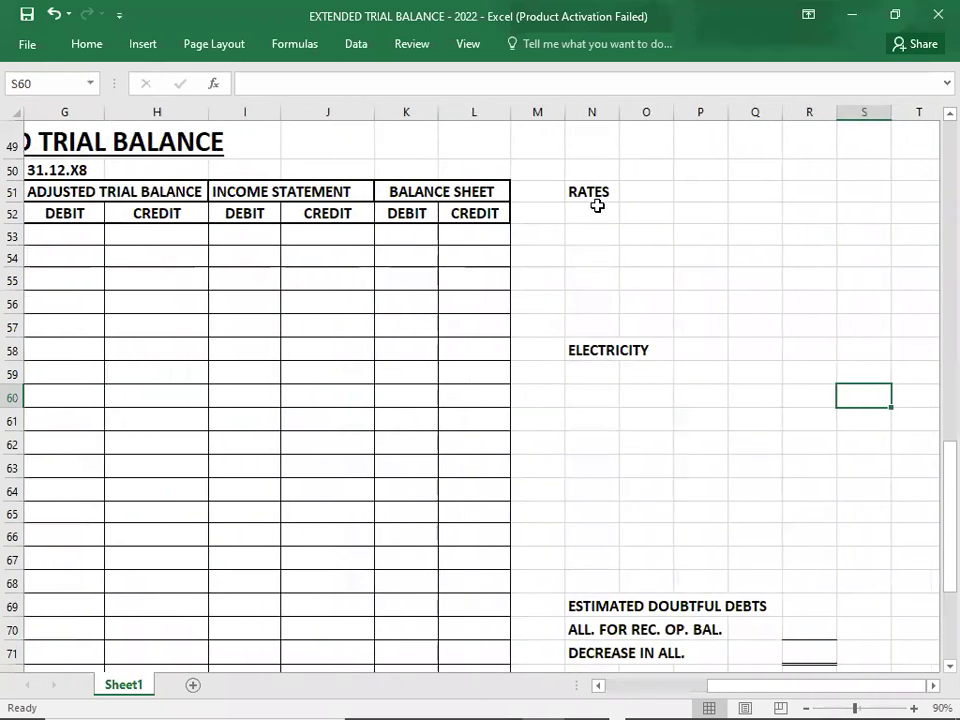
pyautogui.click(598, 209)
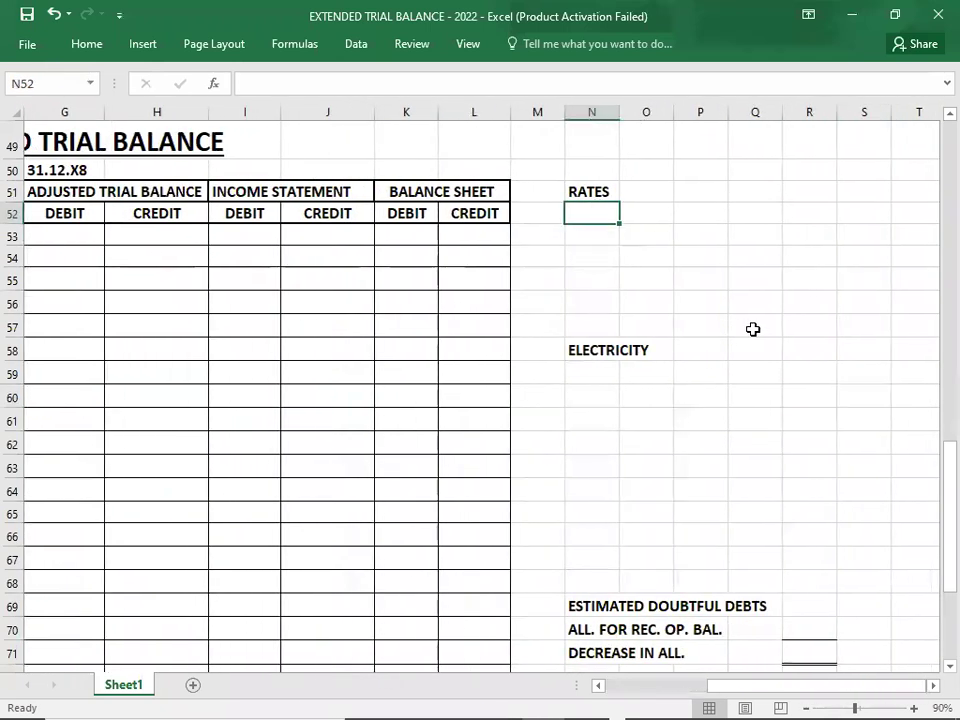
pyautogui.hotkey('alt', 'Tab')
pyautogui.hotkey('alt', 'Tab')
pyautogui.write('1260*3/12 =')
pyautogui.press('Tab')
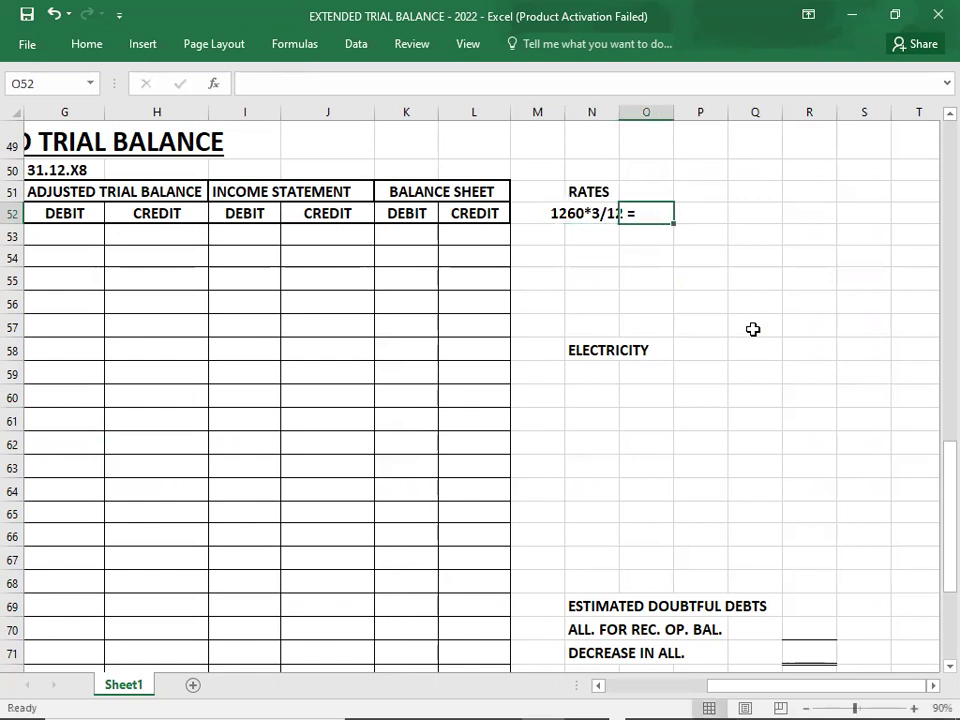
pyautogui.press('Tab')
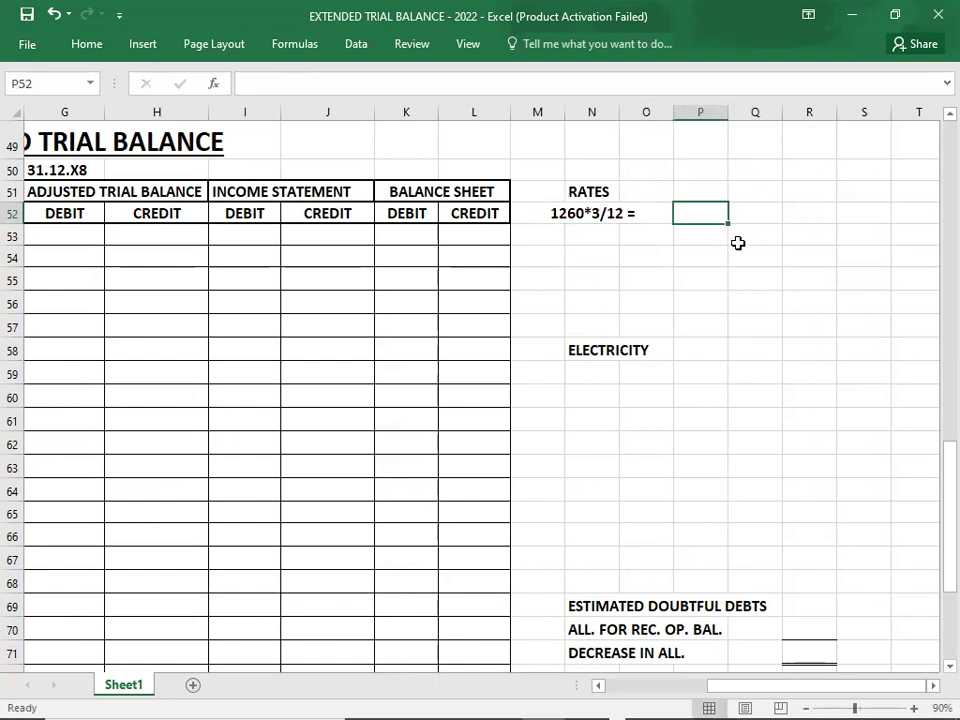
pyautogui.click(588, 208)
pyautogui.press('Delete')
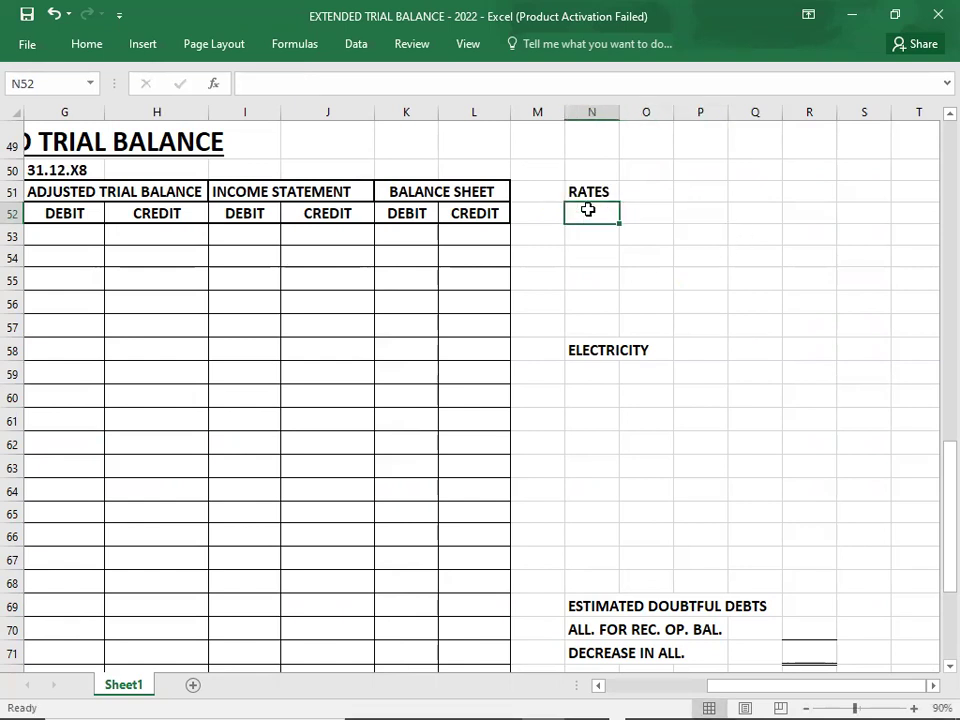
# Enter the rates prepayment working "1260*3/12 = 315" in cell O52 under the RATES heading
pyautogui.press('Tab')
pyautogui.write('12')
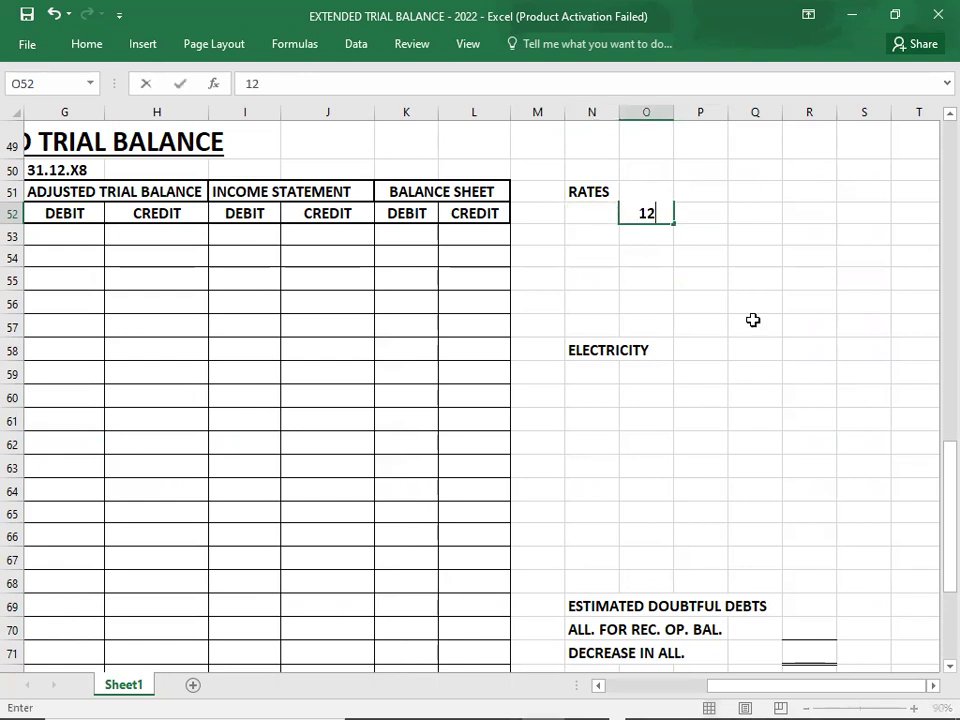
pyautogui.write('60*3/12 = ')
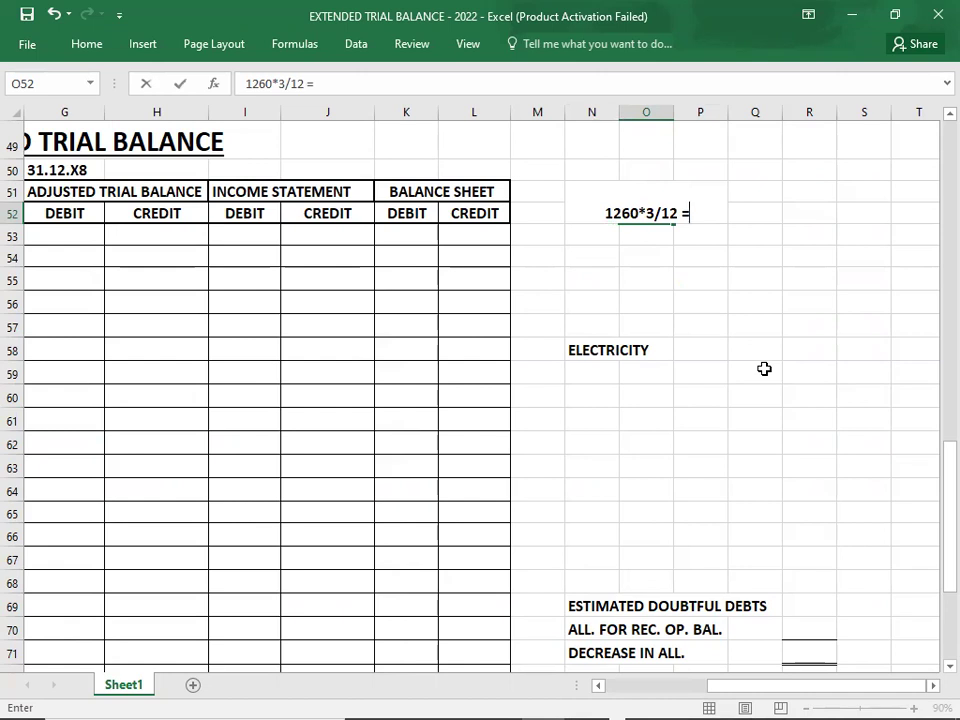
pyautogui.write('315')
pyautogui.press('Return')
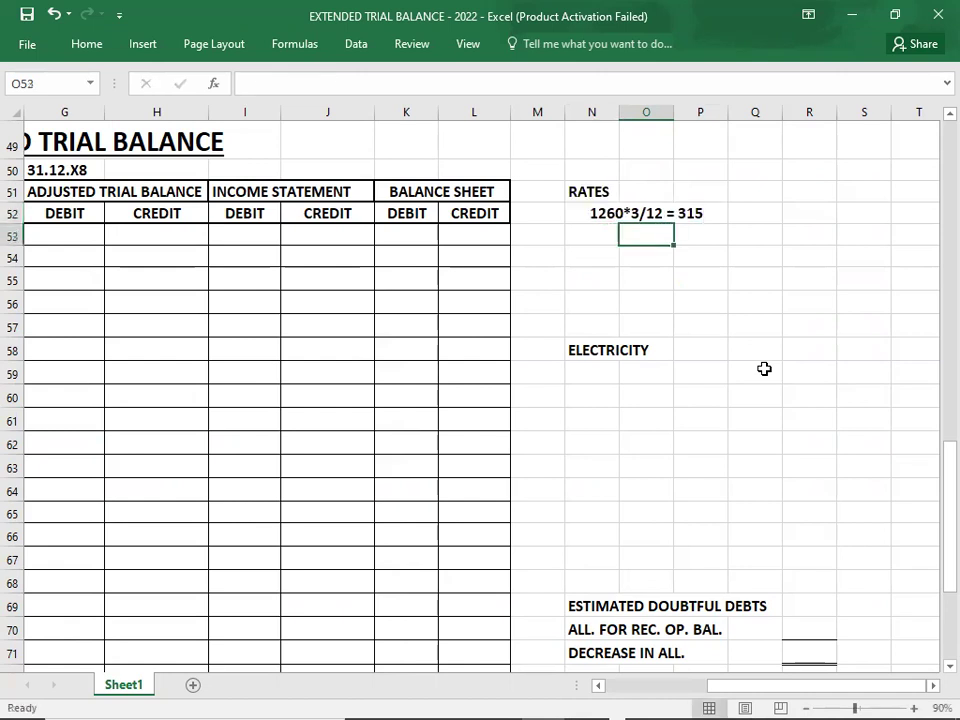
pyautogui.press('Down')
pyautogui.press('Left')
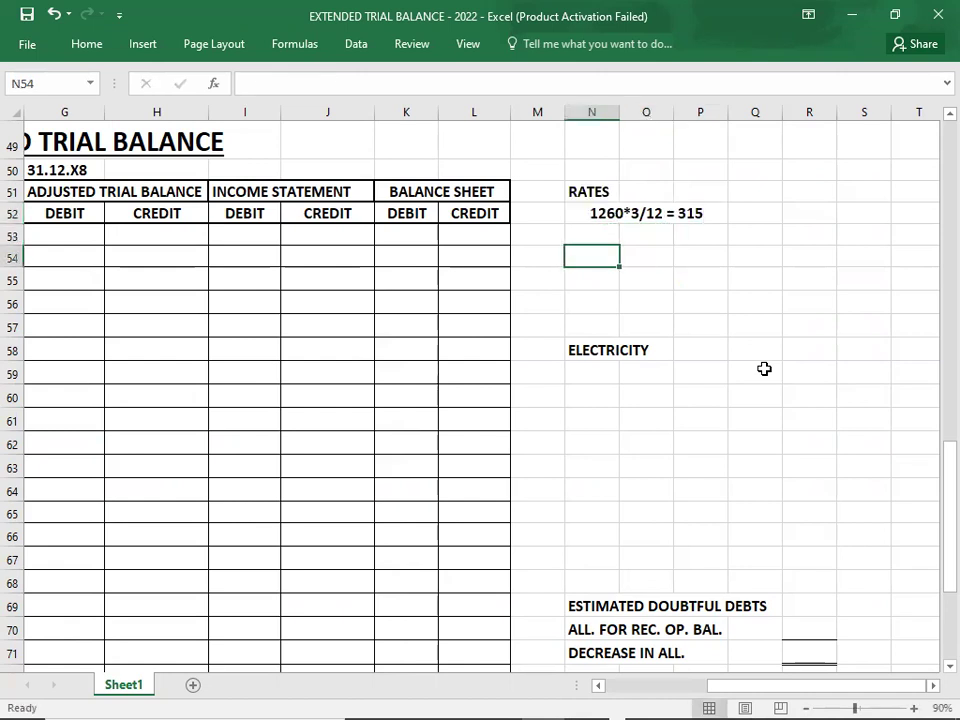
# Enter the journal labels PREPAYMENTS in N54 and RATES EXP. indented one column in O55
pyautogui.write('PREPAYMENTS')
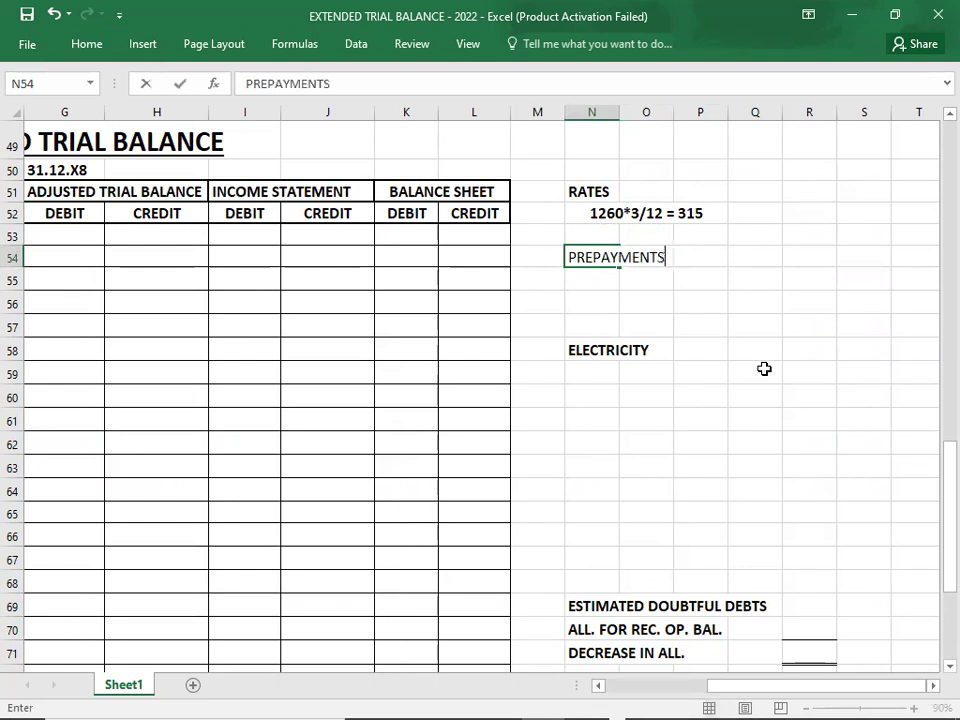
pyautogui.press('Return')
pyautogui.press('Right')
pyautogui.write('RA')
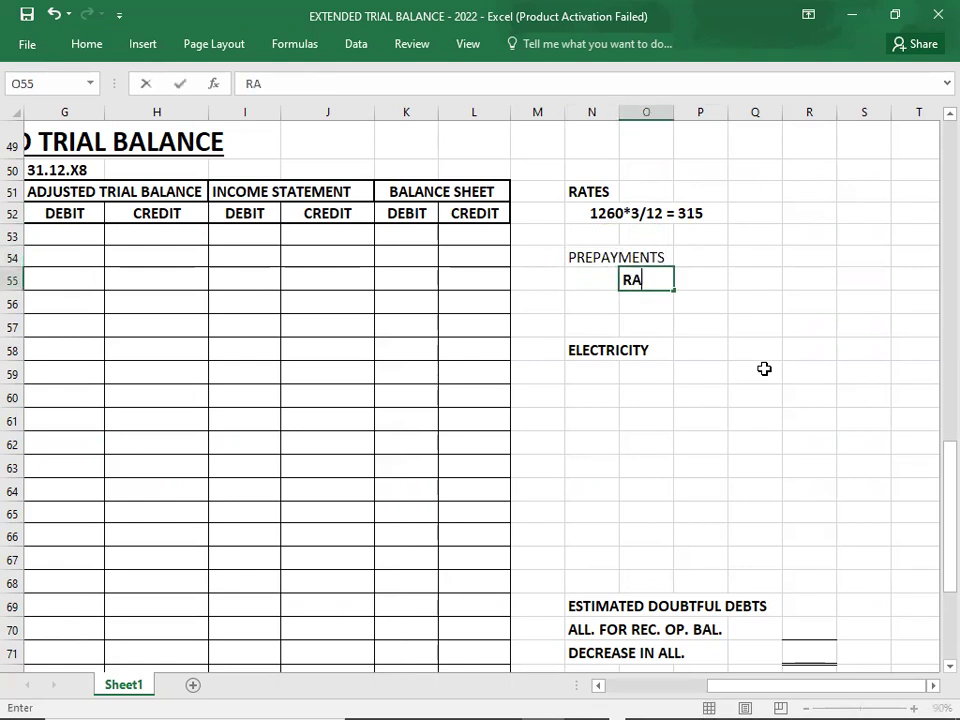
pyautogui.write('TES EXP.')
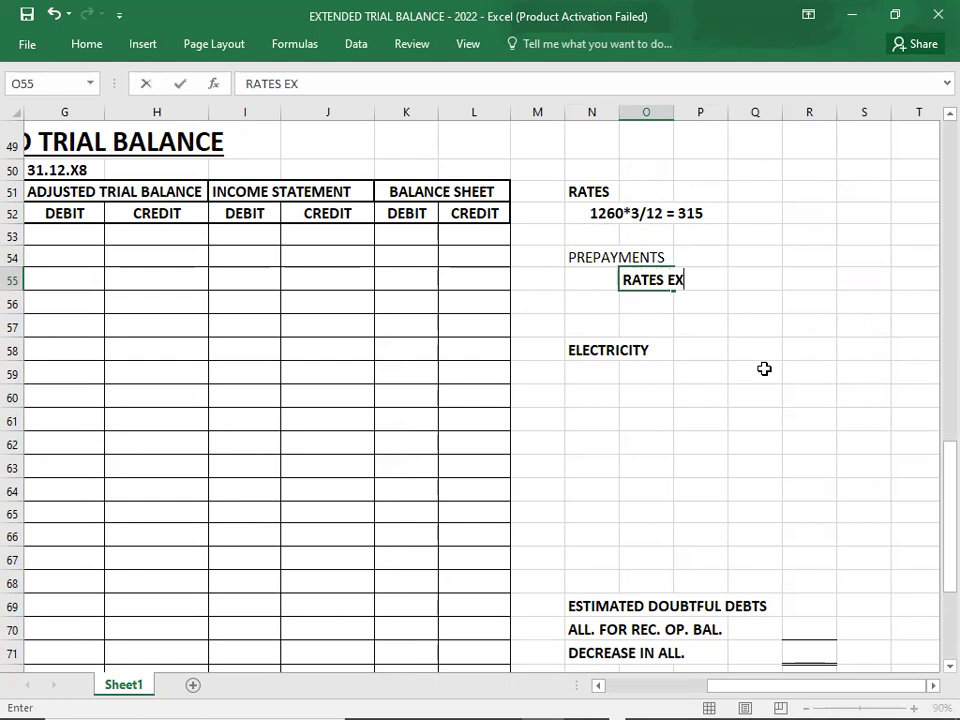
pyautogui.press('Return')
pyautogui.press('Up')
pyautogui.press('Up')
pyautogui.press('Left')
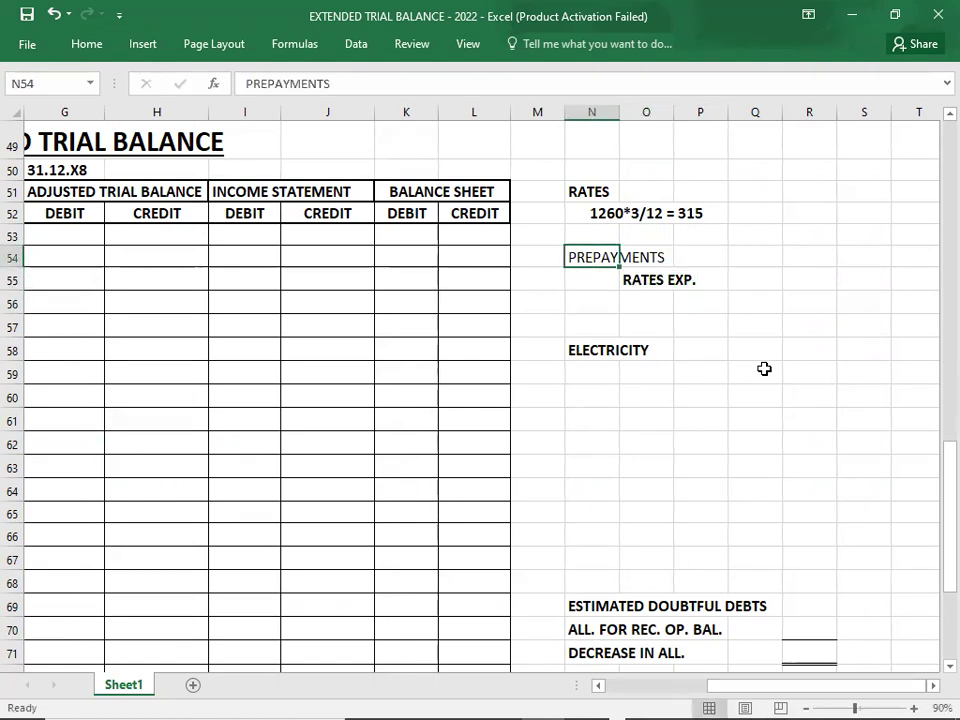
# Undo the working and journal labels entered under the RATES heading
pyautogui.hotkey('ctrl', 'z')
pyautogui.hotkey('ctrl', 'z')
pyautogui.hotkey('ctrl', 'z')
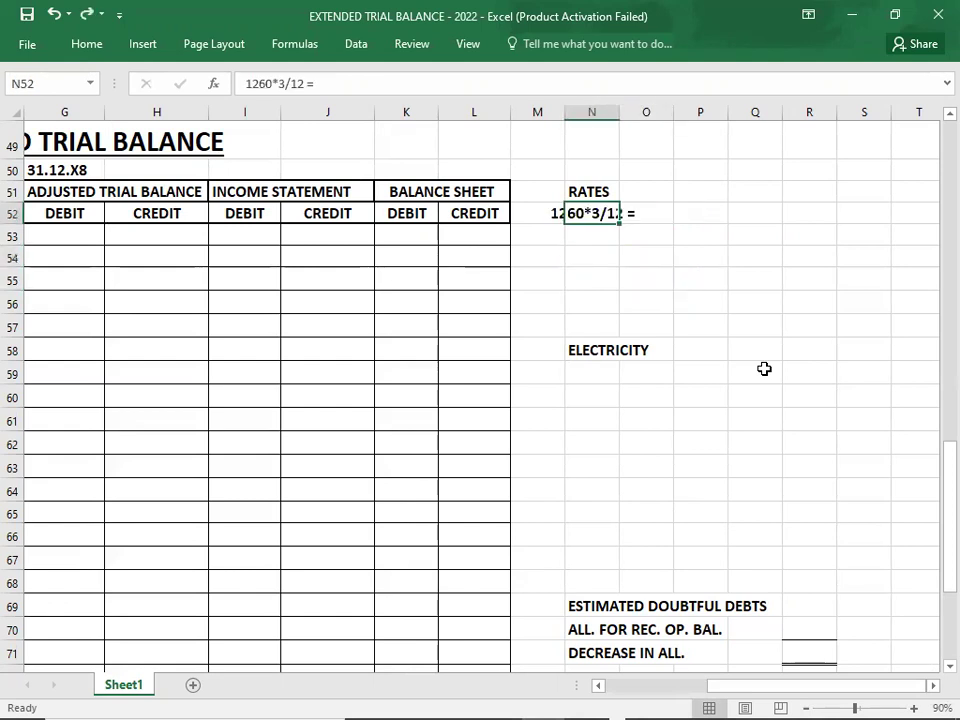
pyautogui.hotkey('ctrl', 'z')
# Enter the rates prepayment working "1260*3/12 = 315" in cell N53, leaving a blank row under the RATES heading
pyautogui.press('Down')
pyautogui.write('1')
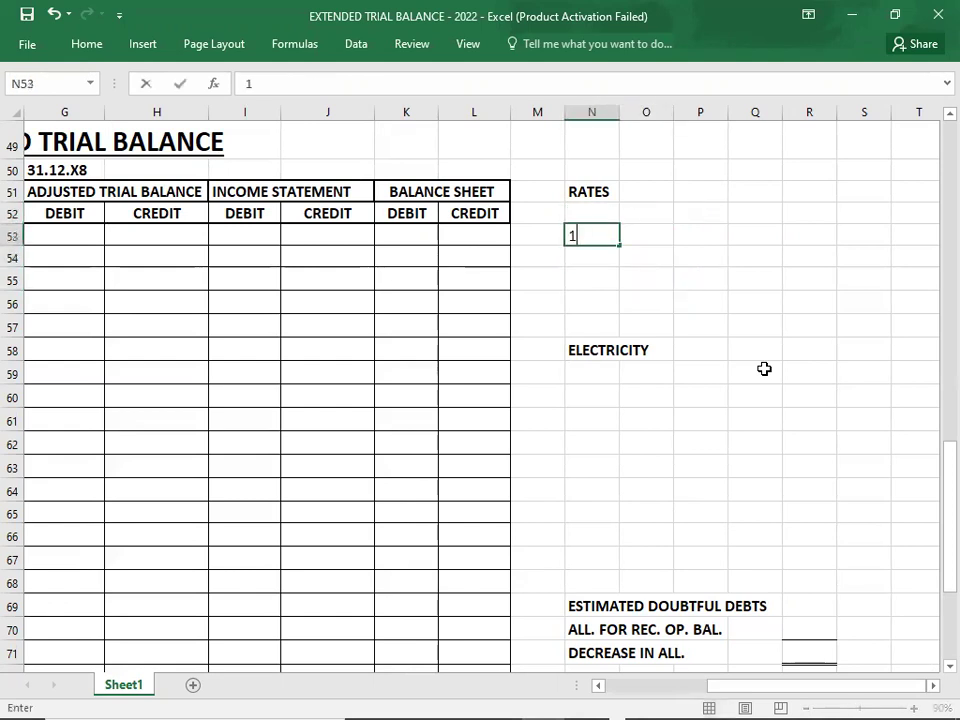
pyautogui.write('260*3/')
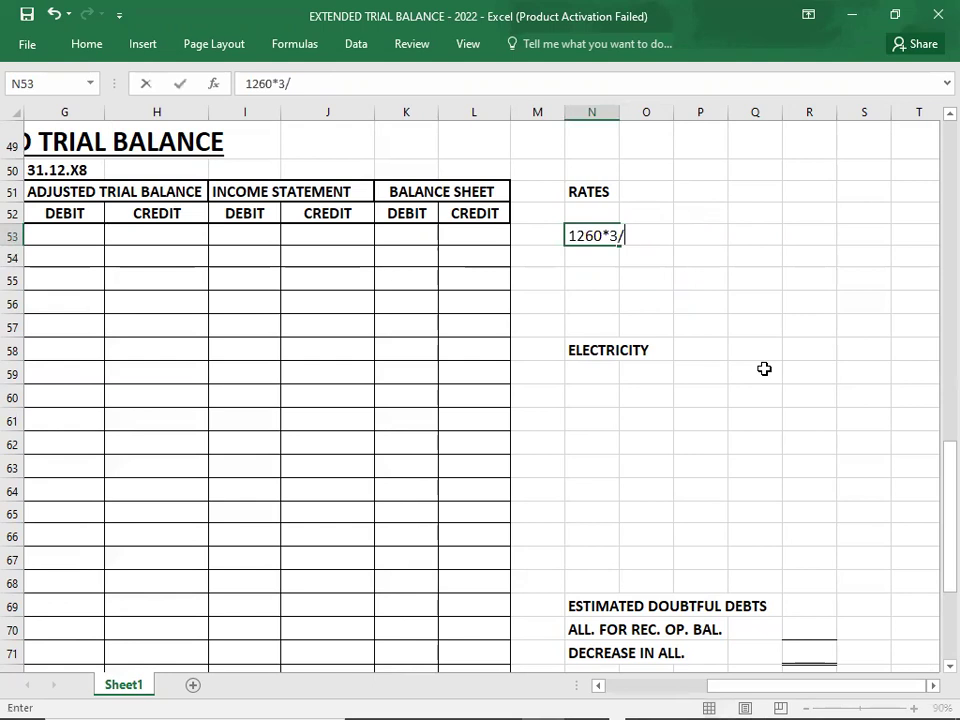
pyautogui.write('12 = 315')
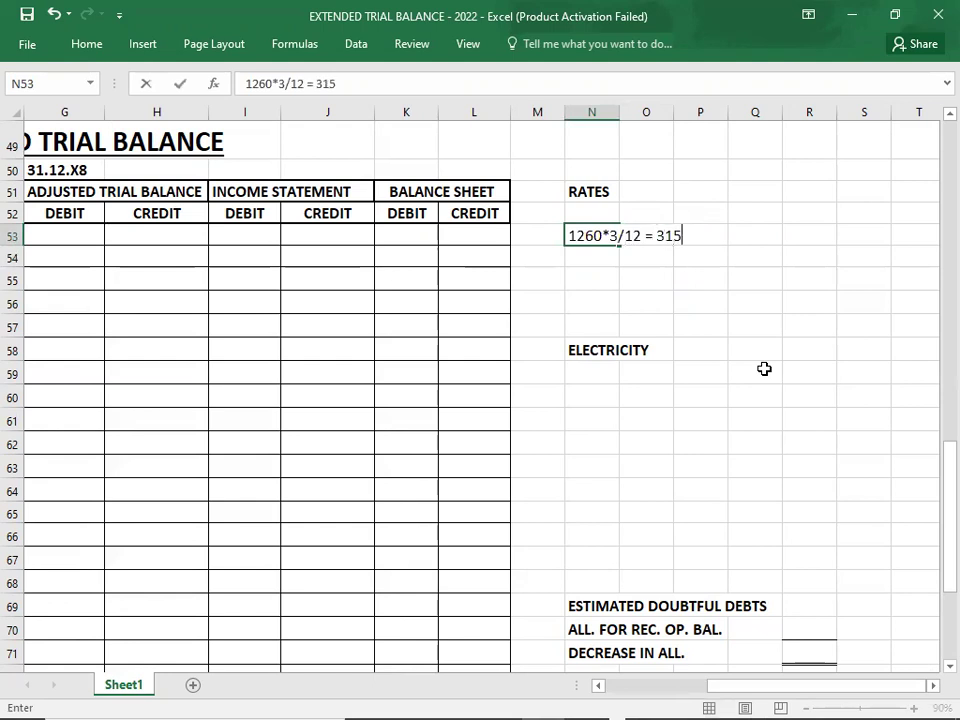
pyautogui.press('Return')
# Label the rates adjusting entry with PREPAYMENTS in N55 and RATES EXP. indented one column in O56
pyautogui.press('Down')
pyautogui.write('PREPA')
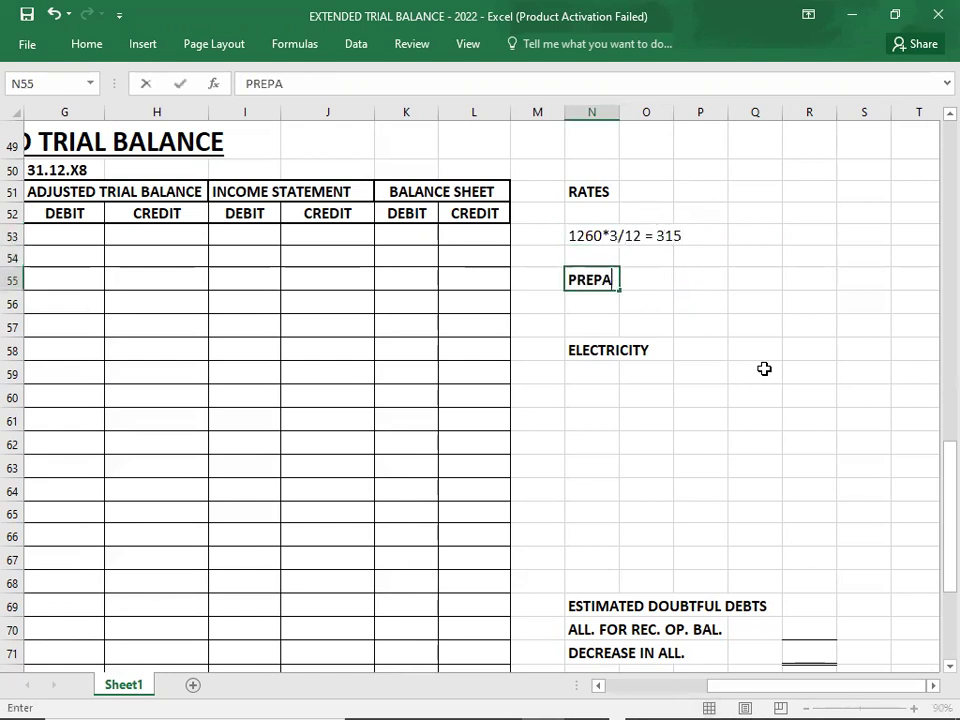
pyautogui.write('YMENTS')
pyautogui.press('Return')
pyautogui.press('Right')
pyautogui.write('RE')
pyautogui.press('BackSpace')
pyautogui.write('AT')
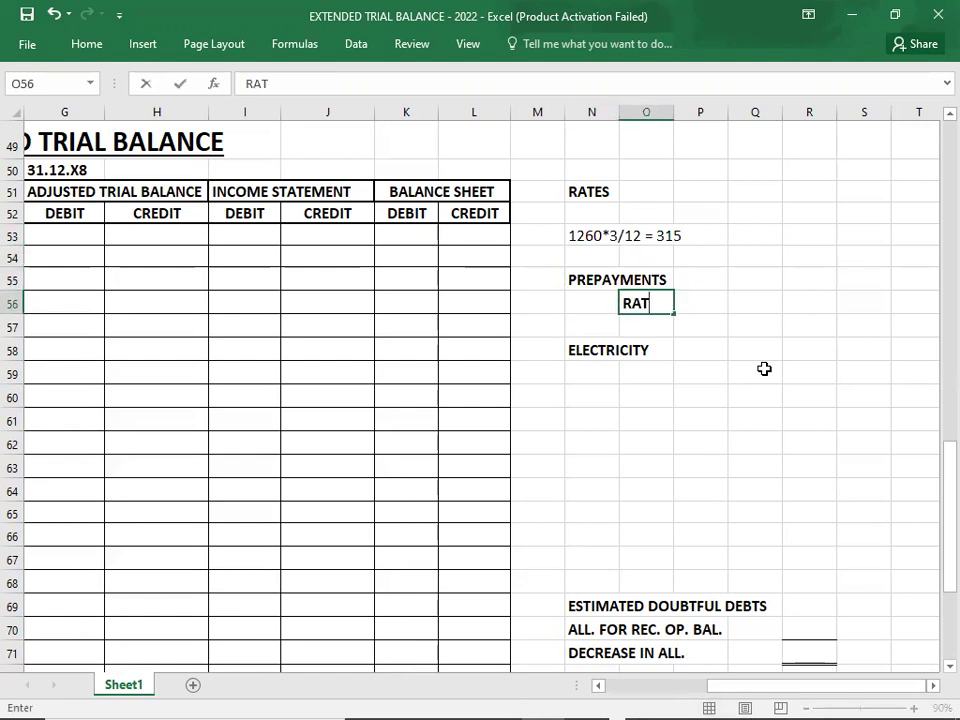
pyautogui.write('ES EXP.')
# Enter 315 as the PREPAYMENTS debit in Q55 and 315 as the RATES EXP. credit in R56
pyautogui.press('Up')
pyautogui.press('Right')
pyautogui.press('Right')
pyautogui.write('315')
pyautogui.press('Return')
pyautogui.press('Tab')
pyautogui.write('315')
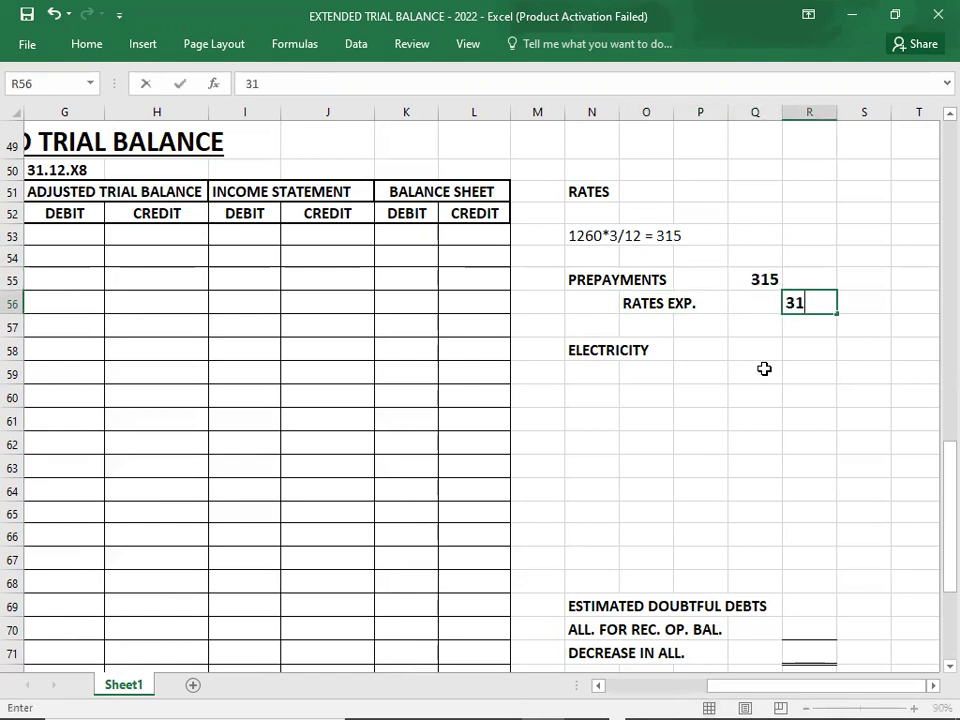
pyautogui.press('Return')
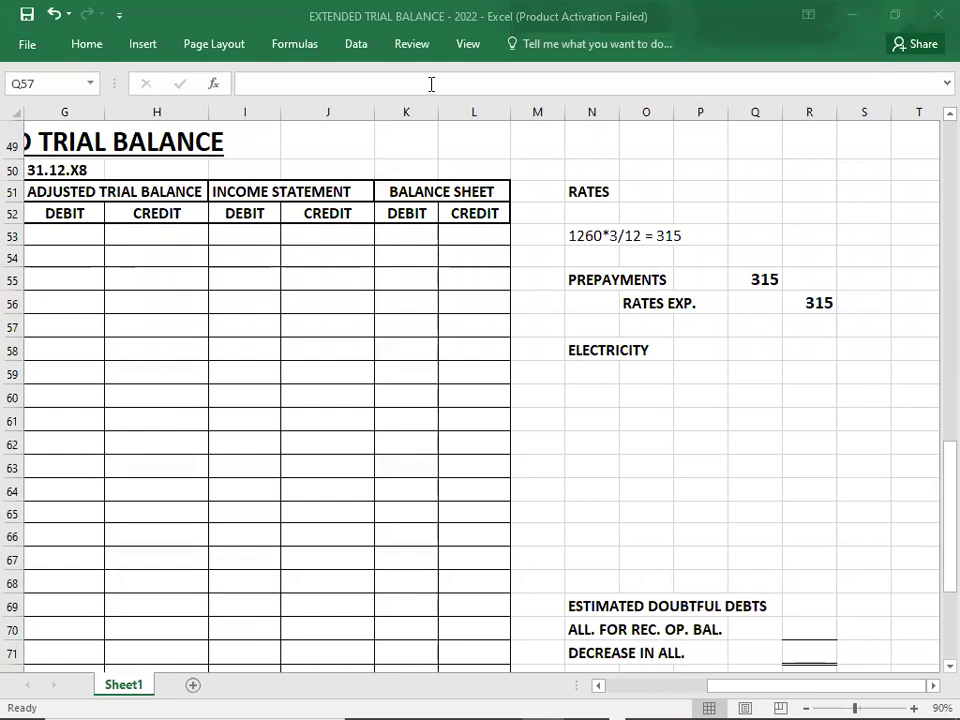
# Enter 315 in the Adjustments credit column of the Rates row in the extended trial balance
pyautogui.press('Left')
pyautogui.press('Left')
pyautogui.press('Left')
pyautogui.press('Left')
pyautogui.press('Left')
pyautogui.press('Left')
pyautogui.press('Left')
pyautogui.press('Left')
pyautogui.press('Left')
pyautogui.press('Left')
pyautogui.press('Left')
pyautogui.press('Left')
pyautogui.press('Left')
pyautogui.press('Left')
pyautogui.press('Left')
pyautogui.press('Left')
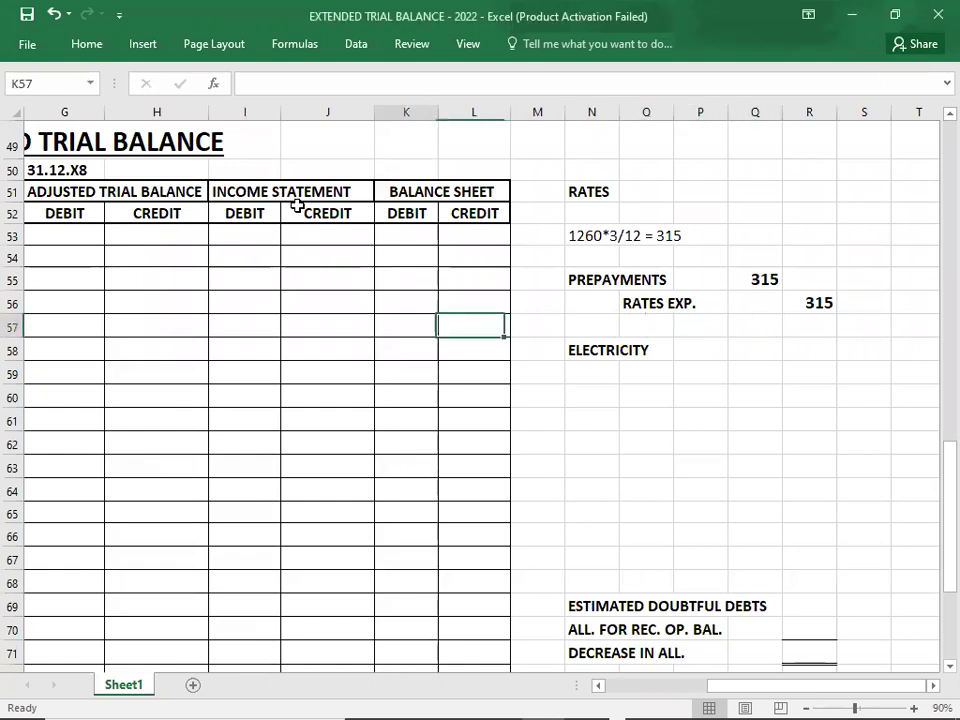
pyautogui.press('Right')
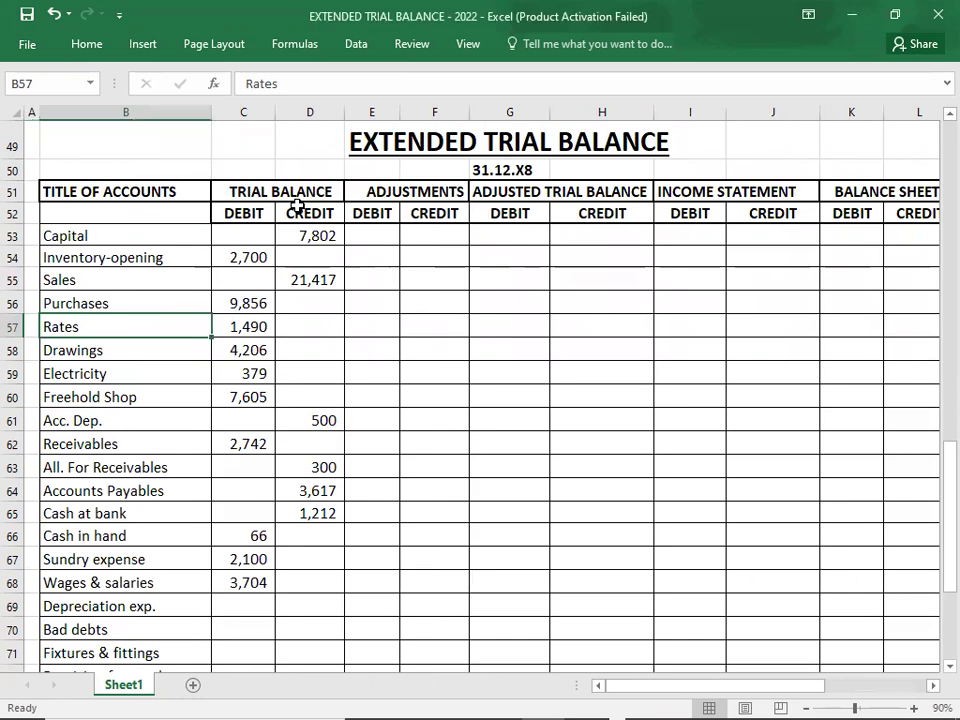
pyautogui.press('Right')
pyautogui.press('Right')
pyautogui.press('Right')
pyautogui.press('Right')
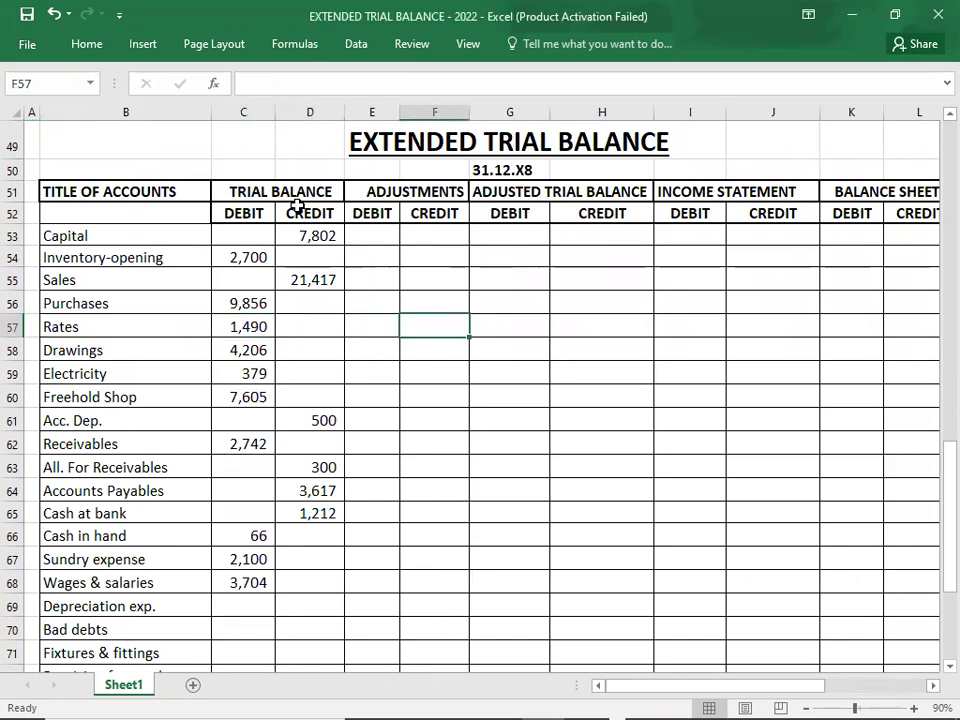
pyautogui.write('315')
pyautogui.press('Return')
# Highlight the account titles and Trial Balance figures from Wages & salaries up to Inventory-opening to review the accounts given in the question
pyautogui.press('Down')
pyautogui.press('Down')
pyautogui.press('Down')
pyautogui.press('Down')
pyautogui.press('Down')
pyautogui.press('Down')
pyautogui.press('Down')
pyautogui.press('Down')
pyautogui.press('Down')
pyautogui.press('Down')
pyautogui.press('Down')
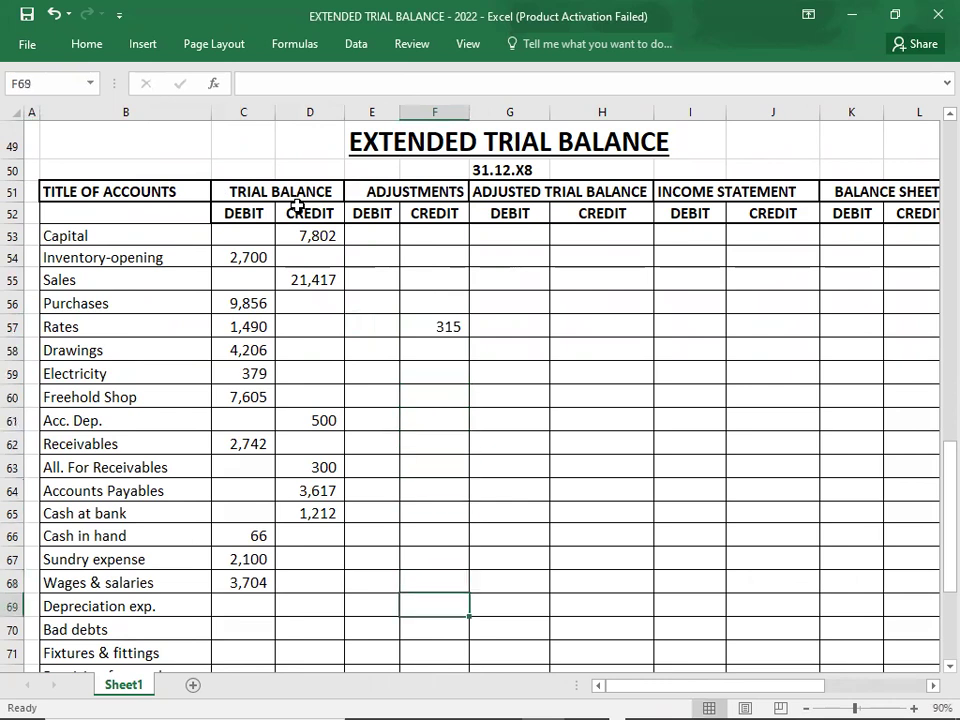
pyautogui.press('Left')
pyautogui.press('Left')
pyautogui.press('Left')
pyautogui.press('Up')
pyautogui.press('Left')
pyautogui.press('Left')
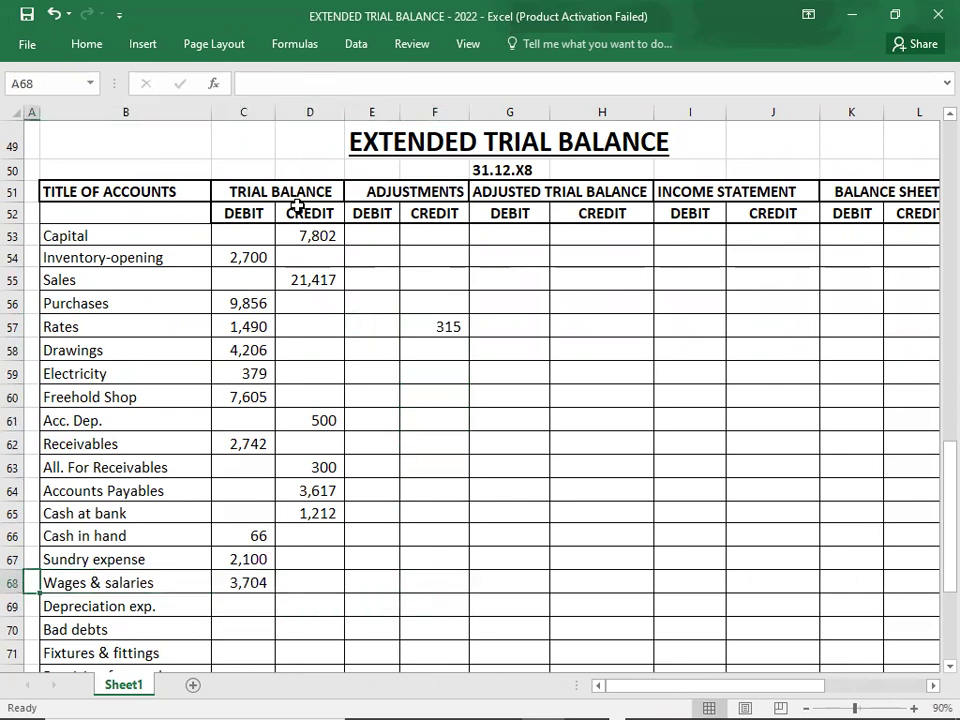
pyautogui.press('Right')
pyautogui.hotkey('shift', 'Right')
pyautogui.hotkey('shift', 'Right')
pyautogui.hotkey('shift', 'Right')
pyautogui.hotkey('shift', 'Right')
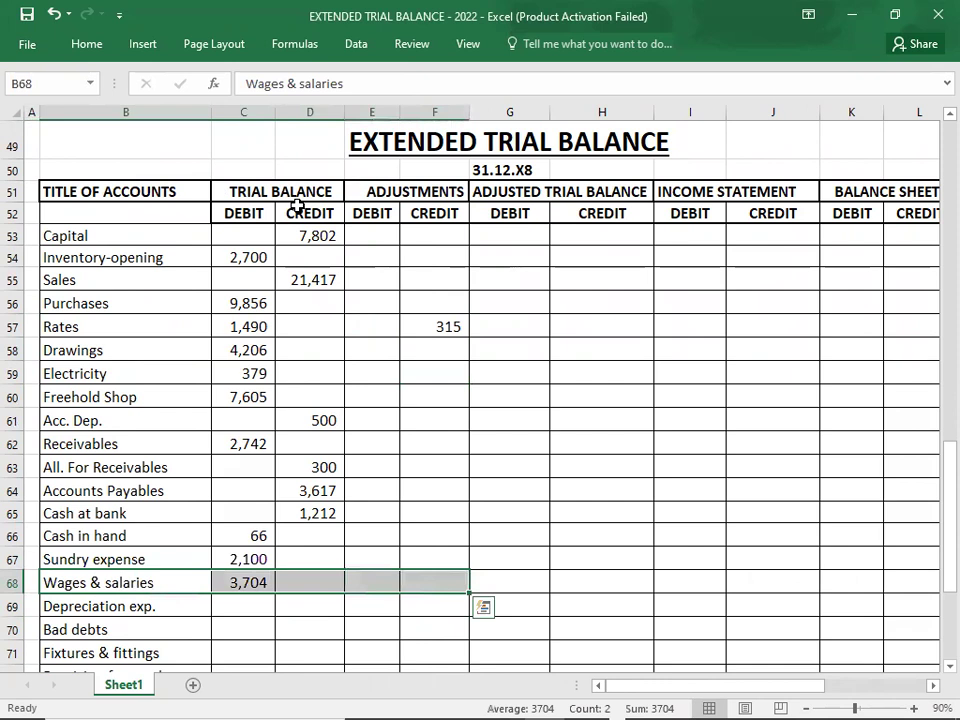
pyautogui.hotkey('shift', 'Up')
pyautogui.hotkey('shift', 'Up')
pyautogui.hotkey('shift', 'Up')
pyautogui.hotkey('shift', 'Up')
pyautogui.hotkey('shift', 'Left')
pyautogui.hotkey('shift', 'Up')
pyautogui.hotkey('shift', 'Up')
pyautogui.hotkey('shift', 'Up')
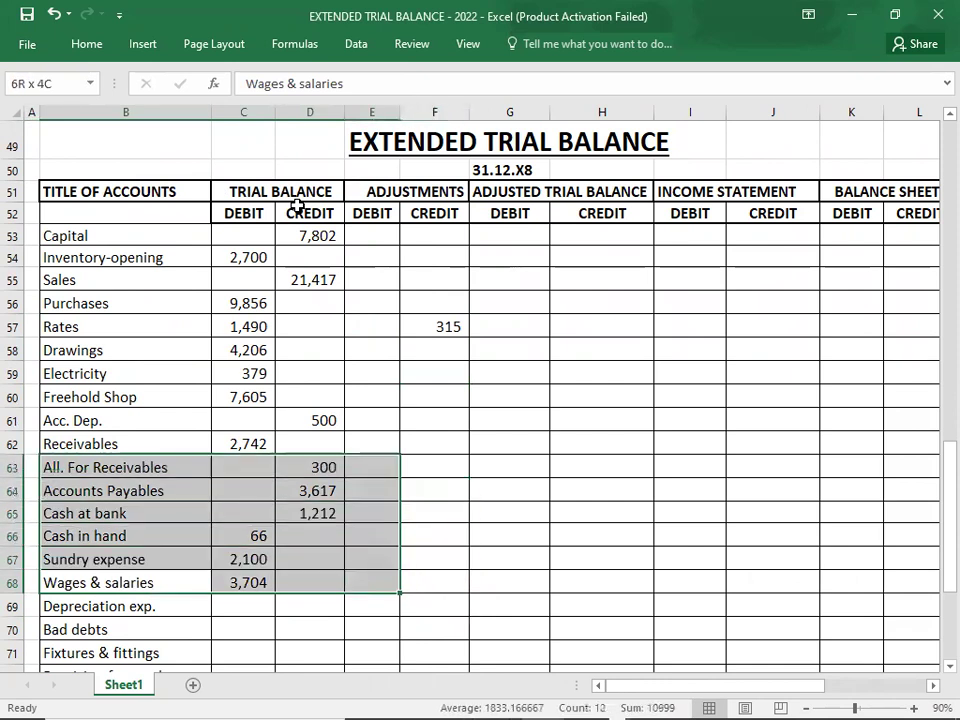
pyautogui.hotkey('shift', 'Left')
pyautogui.hotkey('shift', 'Up')
pyautogui.hotkey('shift', 'Up')
pyautogui.hotkey('shift', 'Up')
pyautogui.hotkey('shift', 'Up')
pyautogui.hotkey('shift', 'Up')
pyautogui.hotkey('shift', 'Up')
pyautogui.hotkey('shift', 'Up')
pyautogui.hotkey('shift', 'Up')
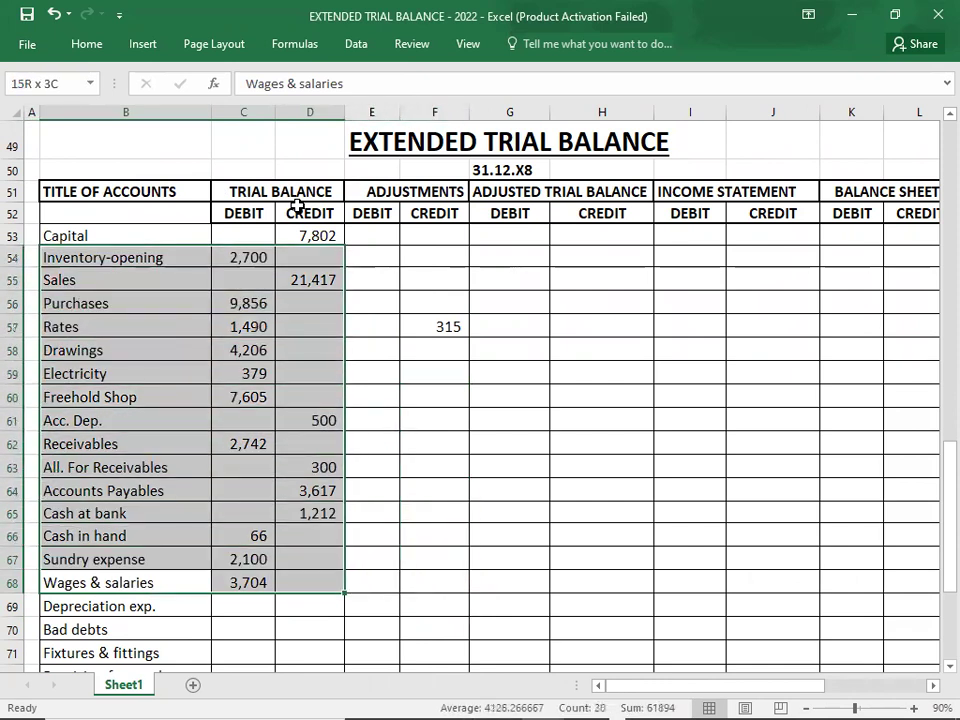
# Go through the added account titles below Wages & salaries, from Depreciation exp. to Profit/loss for the year
pyautogui.press('Down')
pyautogui.press('Down')
pyautogui.press('Down')
pyautogui.press('Down')
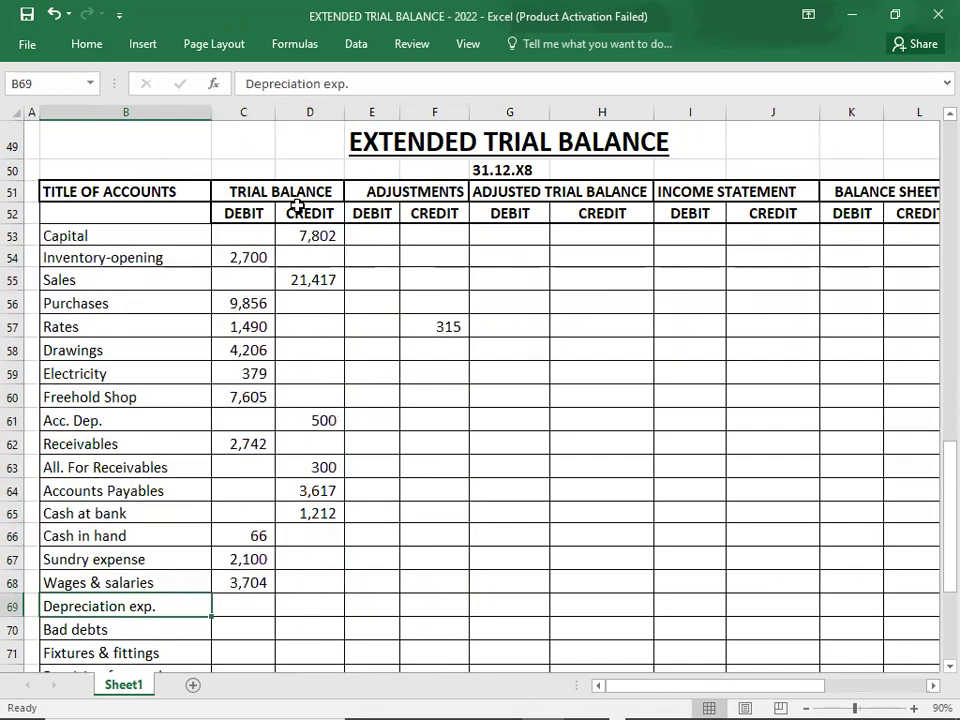
pyautogui.press('Down')
pyautogui.press('Down')
pyautogui.press('Down')
pyautogui.press('Down')
pyautogui.press('Down')
pyautogui.press('Down')
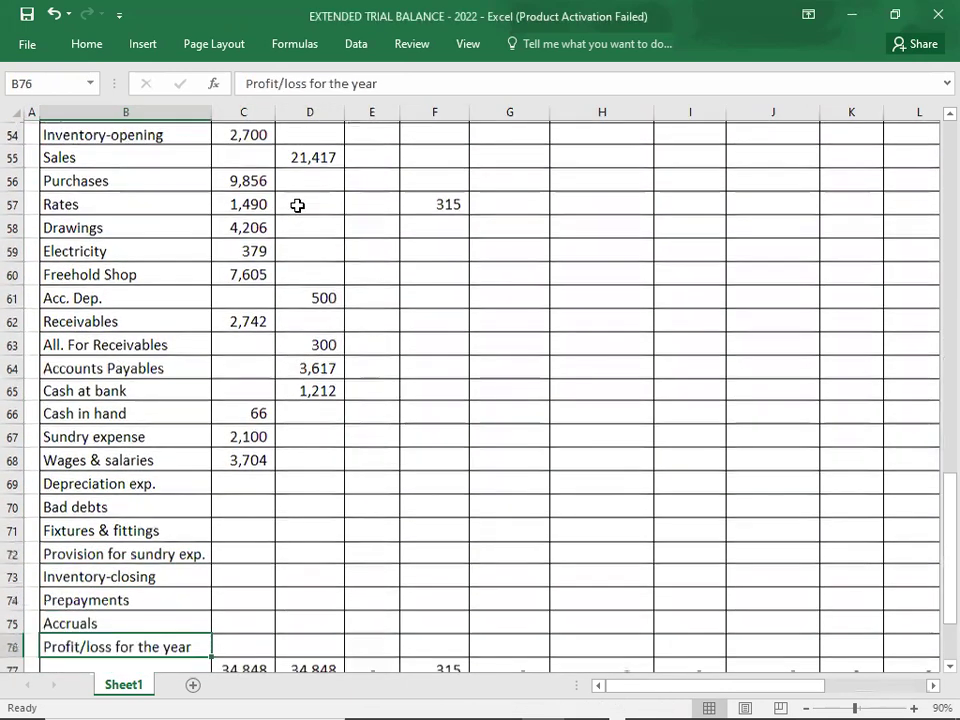
# Enter 315 in the Adjustments debit column of the Prepayments row in the extended trial balance
pyautogui.press('Up')
pyautogui.press('Up')
pyautogui.press('Up')
pyautogui.press('Up')
pyautogui.press('Up')
pyautogui.press('Up')
pyautogui.press('Up')
pyautogui.press('Up')
pyautogui.press('Up')
pyautogui.press('Down')
pyautogui.press('Down')
pyautogui.press('Down')
pyautogui.press('Down')
pyautogui.press('Down')
pyautogui.press('Down')
pyautogui.press('Escape')
pyautogui.press('Up')
pyautogui.press('Right')
pyautogui.press('Right')
pyautogui.press('Right')
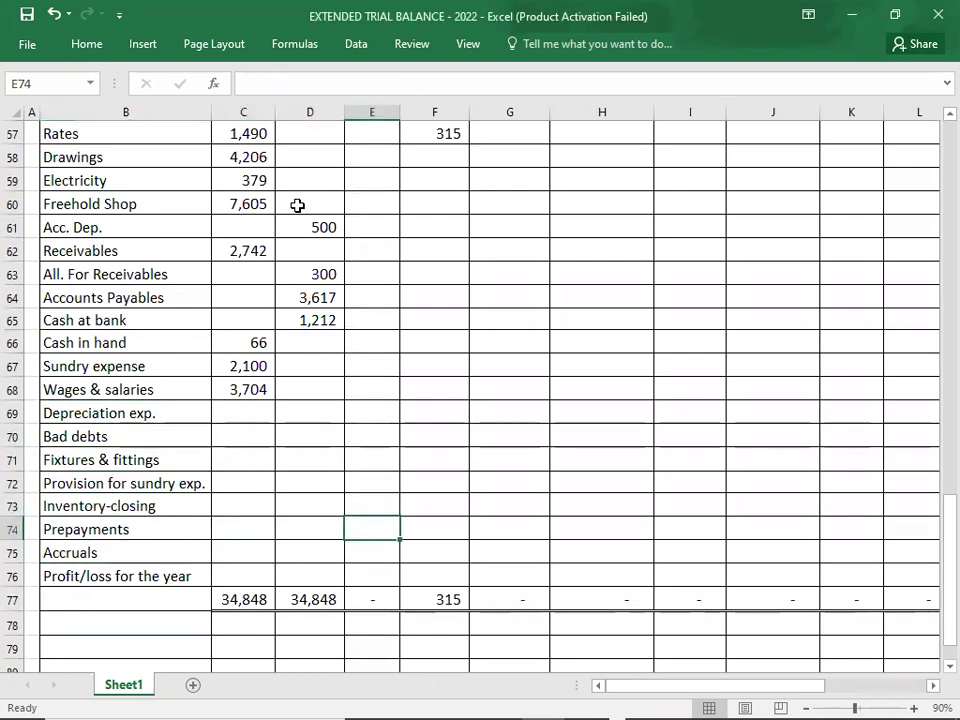
pyautogui.write('315')
pyautogui.hotkey('ctrl', 'Return')
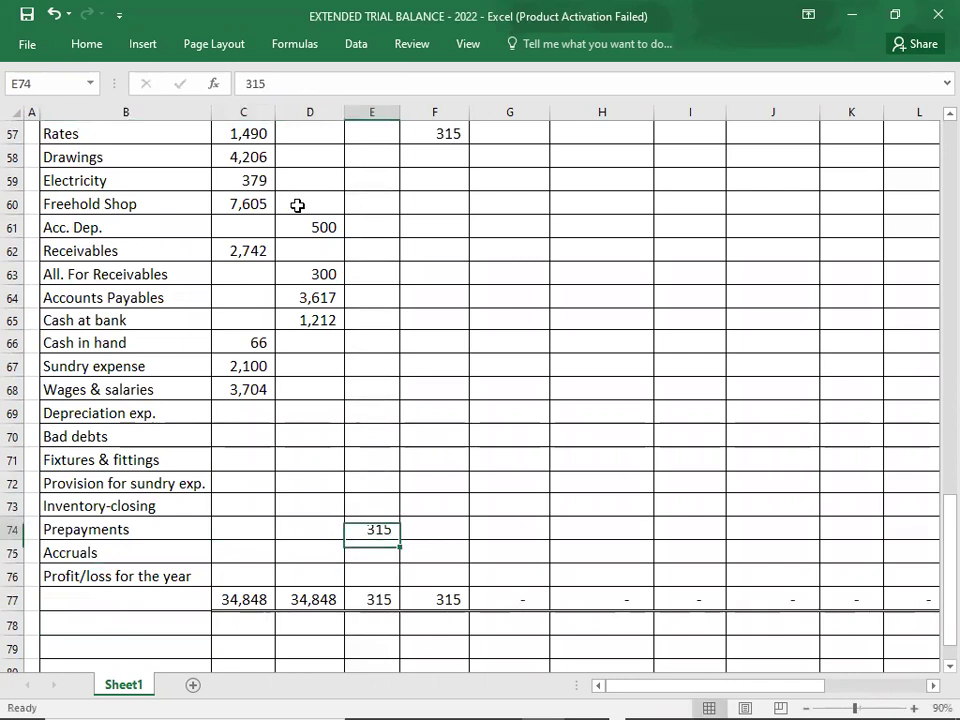
# Highlight the Adjustments debit and credit columns from the Prepayments row up to the Rates row to review the prepayment posting
pyautogui.hotkey('shift', 'Up')
pyautogui.hotkey('shift', 'Up')
pyautogui.hotkey('shift', 'Up')
pyautogui.hotkey('shift', 'Up')
pyautogui.hotkey('shift', 'Up')
pyautogui.hotkey('shift', 'Up')
pyautogui.hotkey('shift', 'Up')
pyautogui.hotkey('shift', 'Up')
pyautogui.hotkey('shift', 'Up')
pyautogui.hotkey('shift', 'Up')
pyautogui.hotkey('shift', 'Up')
pyautogui.hotkey('shift', 'Up')
pyautogui.hotkey('shift', 'Up')
pyautogui.hotkey('shift', 'Up')
pyautogui.hotkey('shift', 'Up')
pyautogui.hotkey('shift', 'Up')
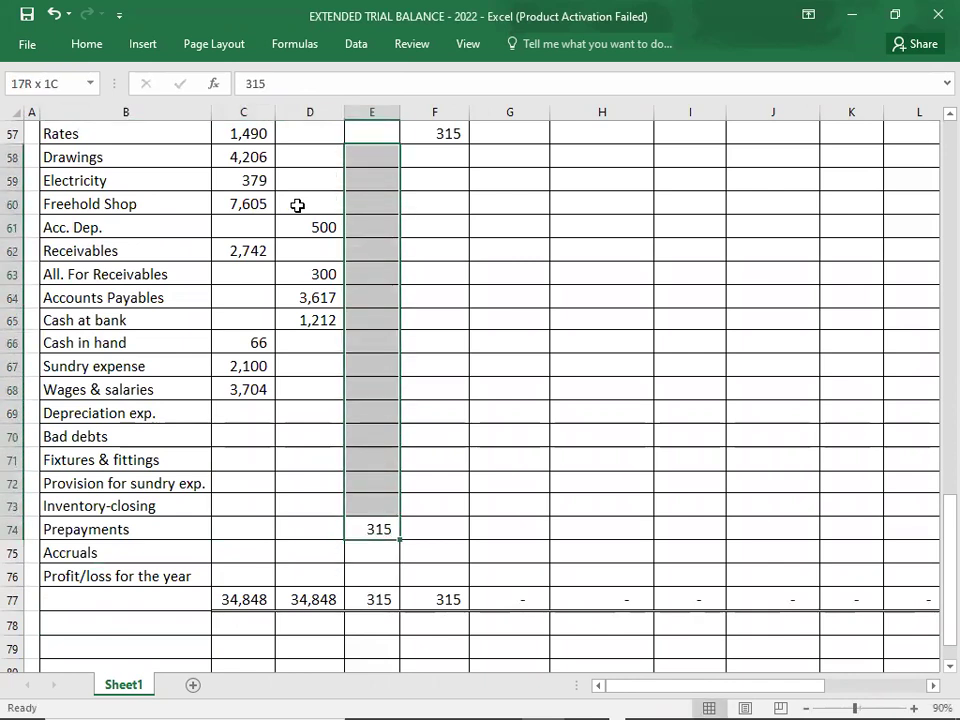
pyautogui.hotkey('shift', 'Up')
pyautogui.hotkey('shift', 'Up')
pyautogui.hotkey('shift', 'Right')
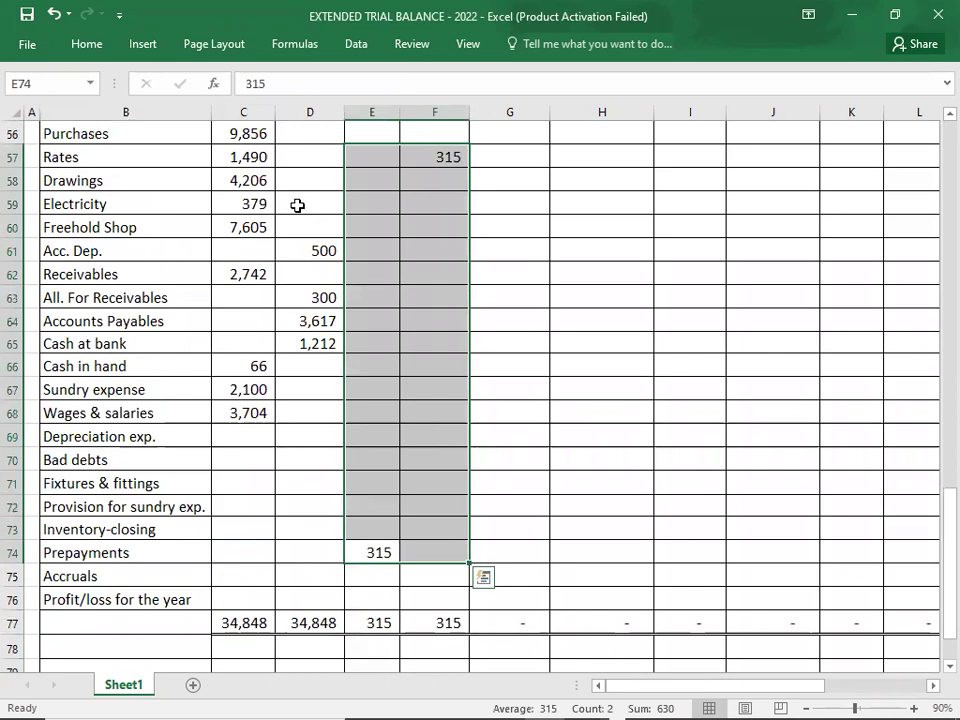
# Switch to the Extended Trial Balance 2022 PDF in Adobe Acrobat Reader and read note (c) on the electricity bill
pyautogui.click(91, 467)
pyautogui.hotkey('alt', 'Tab')
pyautogui.press('Tab')
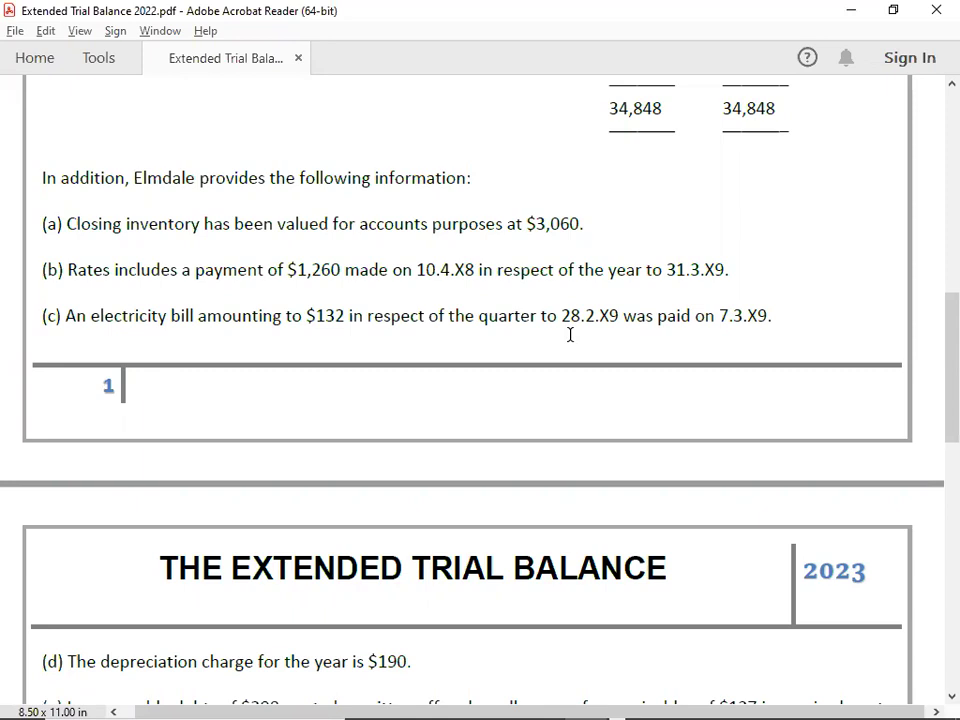
# Switch back to the Excel workbook and select cell N60 below the ELECTRICITY heading in the workings
pyautogui.hotkey('alt', 'Tab')
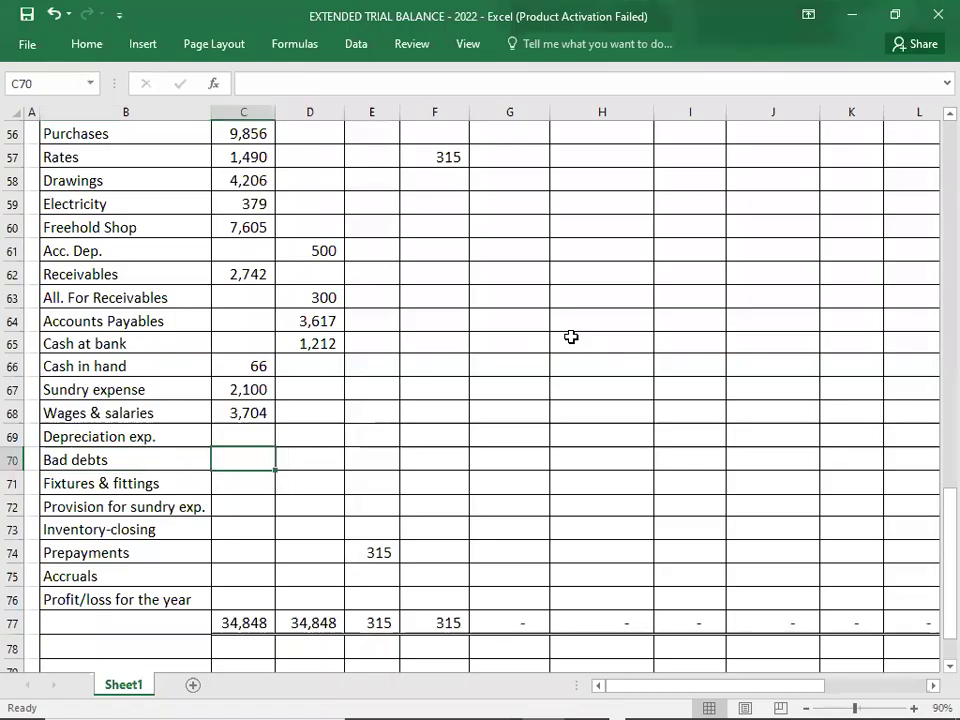
pyautogui.press('Right')
pyautogui.press('Right')
pyautogui.press('Right')
pyautogui.press('Right')
pyautogui.press('Right')
pyautogui.press('Right')
pyautogui.press('Right')
pyautogui.press('Right')
pyautogui.press('Right')
pyautogui.press('Right')
pyautogui.press('Right')
pyautogui.press('Right')
pyautogui.press('Right')
pyautogui.press('Right')
pyautogui.press('Right')
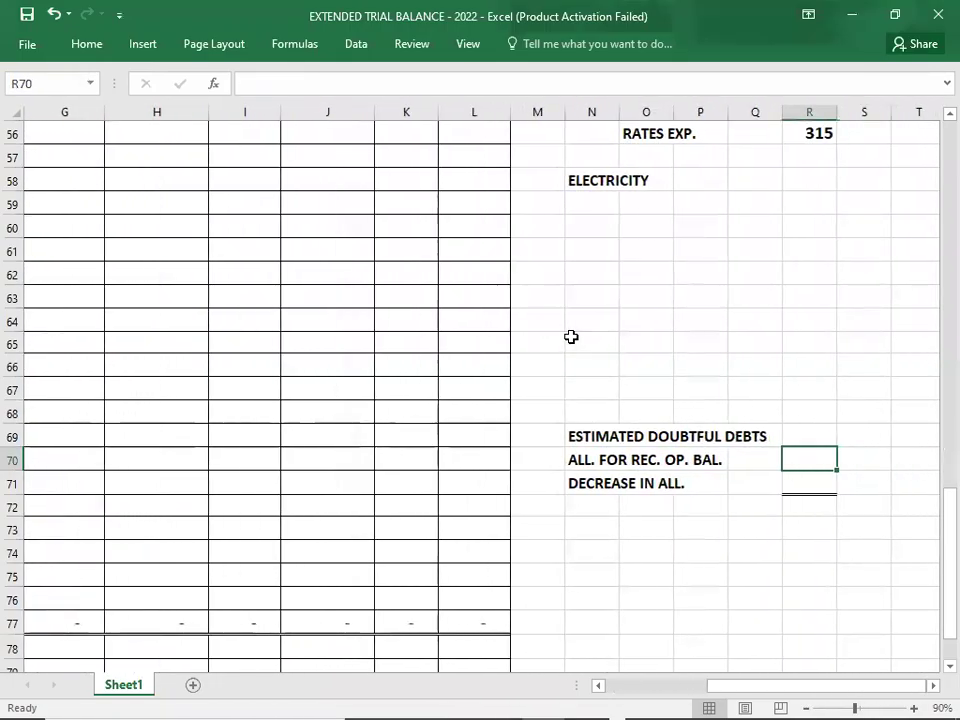
pyautogui.press('Left')
pyautogui.press('Up')
pyautogui.press('Up')
pyautogui.press('Up')
pyautogui.press('Up')
pyautogui.press('Up')
pyautogui.press('Up')
pyautogui.press('Up')
pyautogui.press('Up')
pyautogui.press('Up')
pyautogui.press('Up')
pyautogui.press('Up')
pyautogui.press('Up')
pyautogui.press('Up')
pyautogui.press('Up')
pyautogui.press('Up')
pyautogui.press('Up')
pyautogui.press('Up')
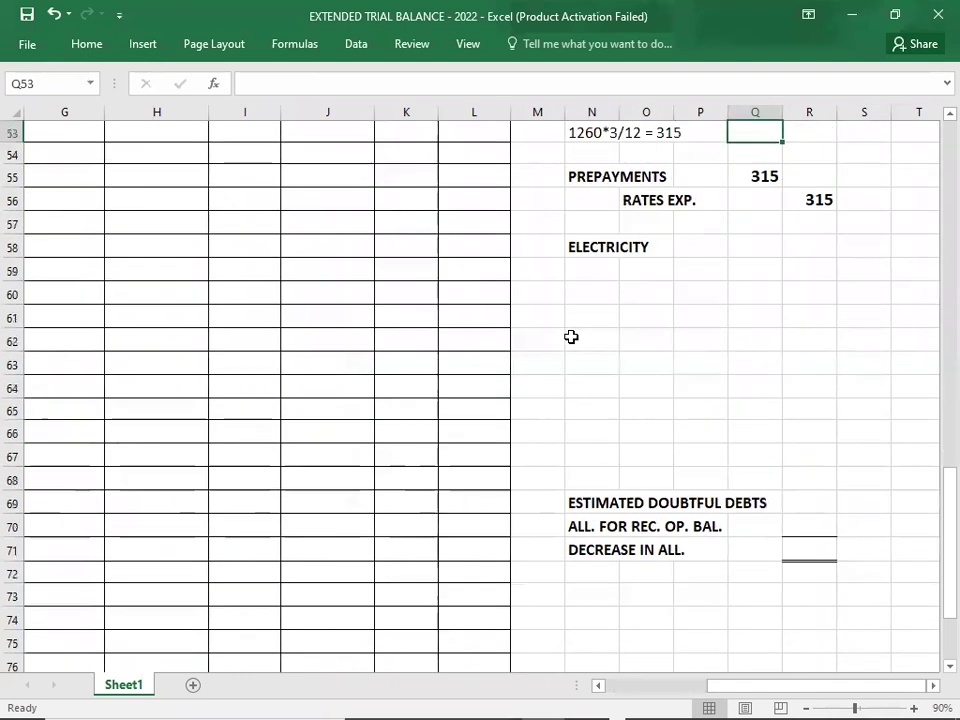
pyautogui.press('Left')
pyautogui.press('Left')
pyautogui.press('Left')
pyautogui.press('Down')
pyautogui.press('Down')
pyautogui.press('Down')
pyautogui.press('Down')
pyautogui.press('Down')
pyautogui.press('Down')
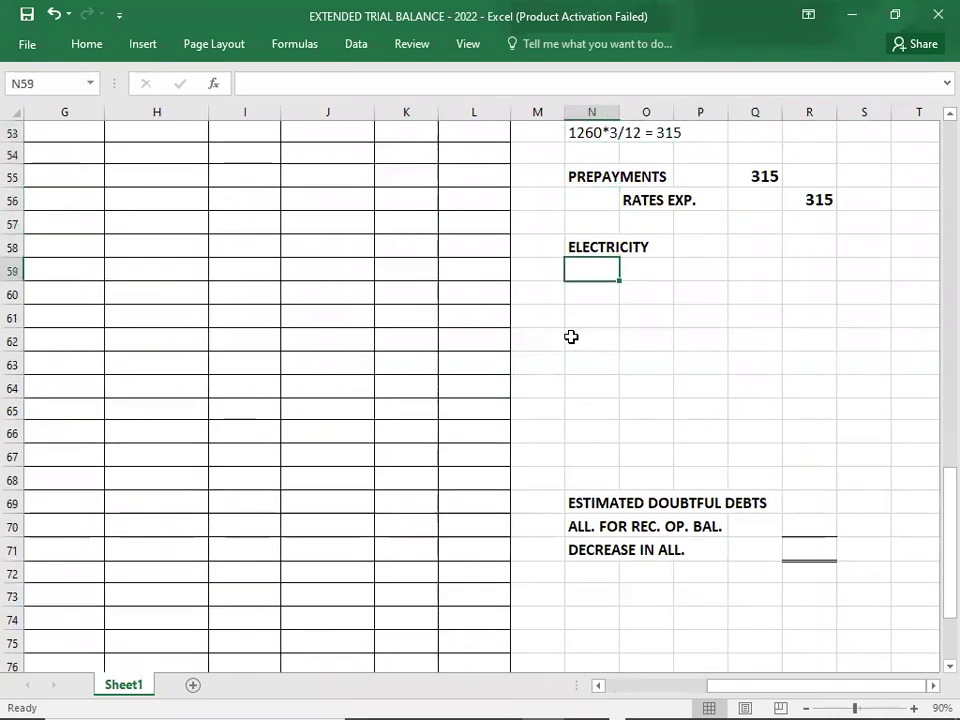
pyautogui.press('Down')
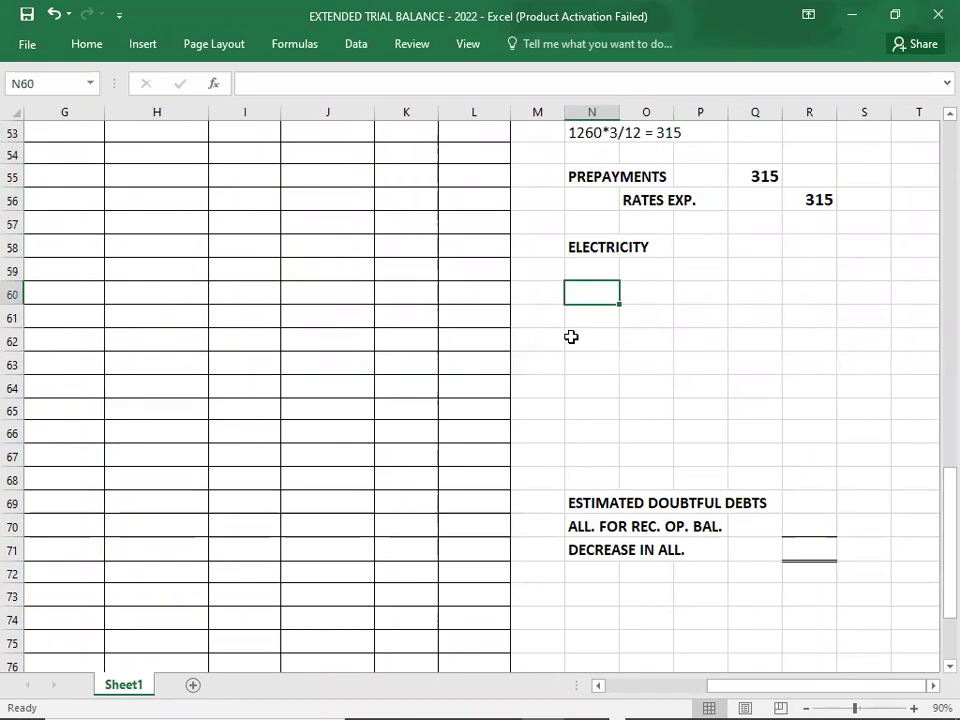
# Check the trial balance date in the PDF question against the electricity bill's quarter and payment date in note (c)
pyautogui.hotkey('alt', 'Tab')
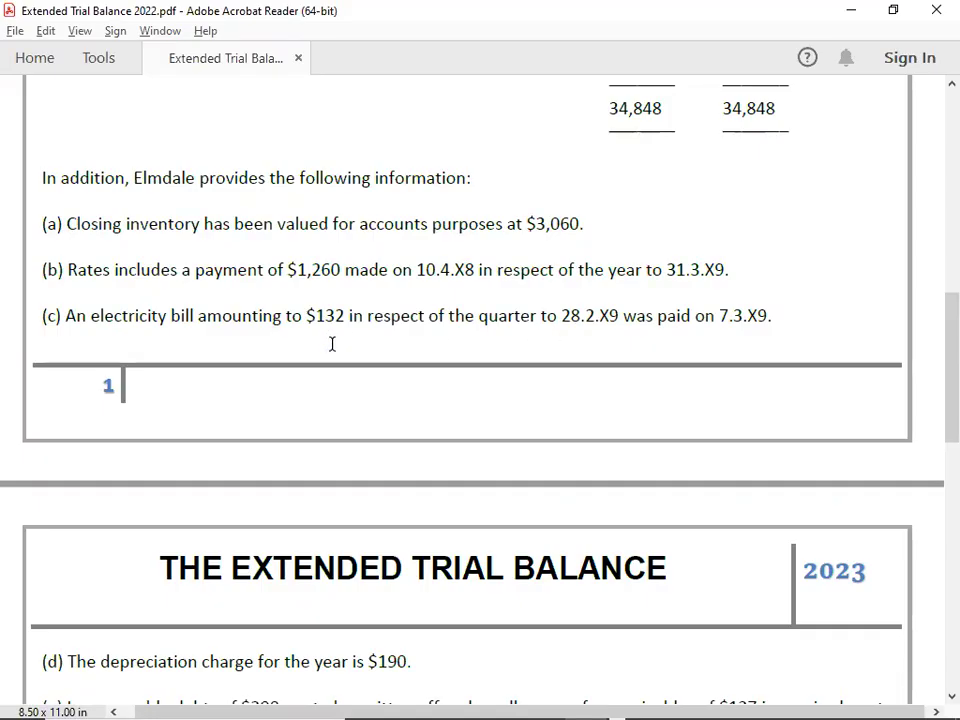
pyautogui.scroll(8, 332, 344)
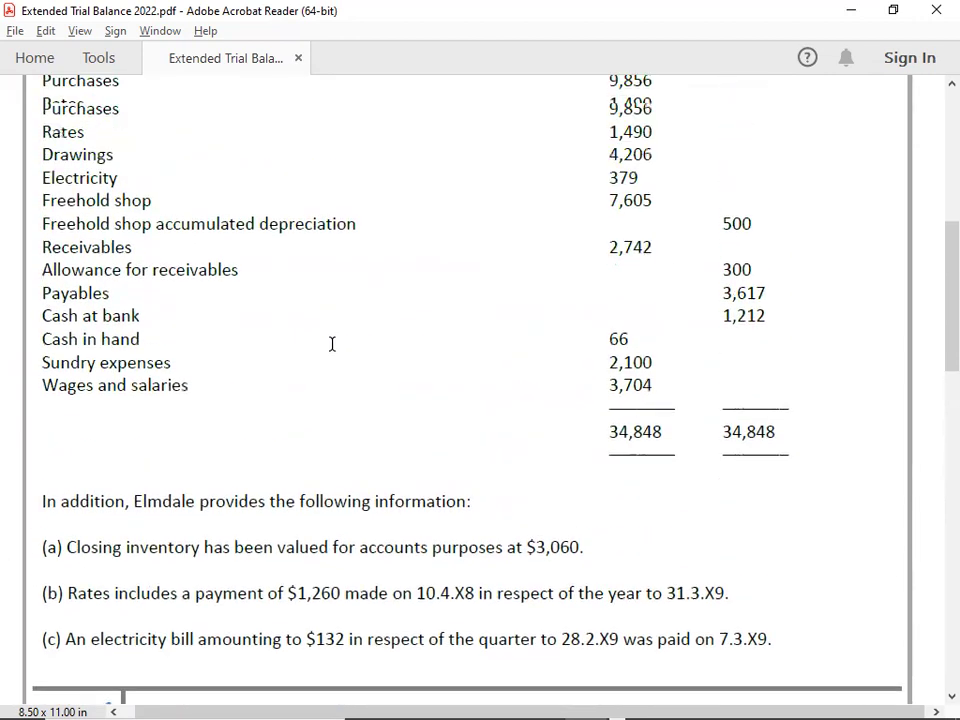
pyautogui.scroll(3, 332, 344)
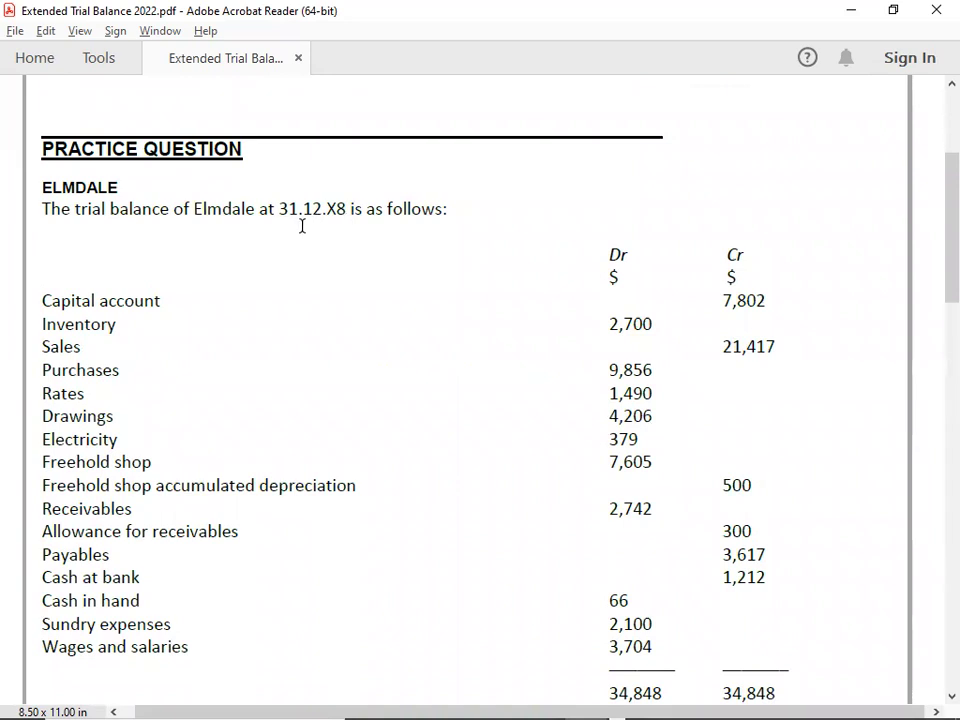
pyautogui.scroll(-1, 326, 229)
pyautogui.scroll(-5, 326, 229)
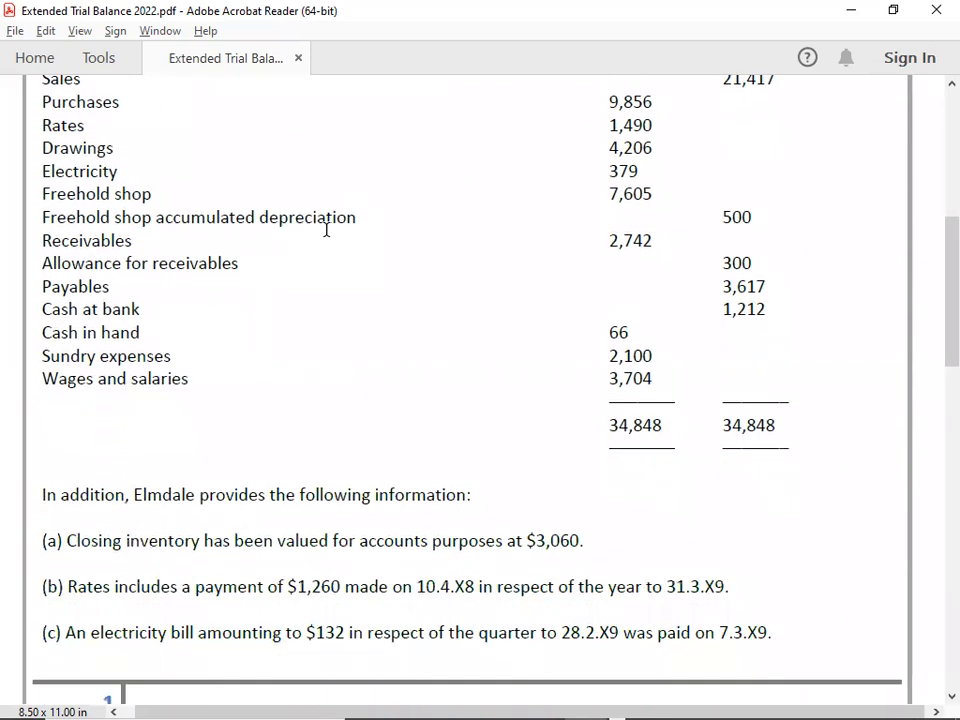
pyautogui.scroll(-3, 326, 229)
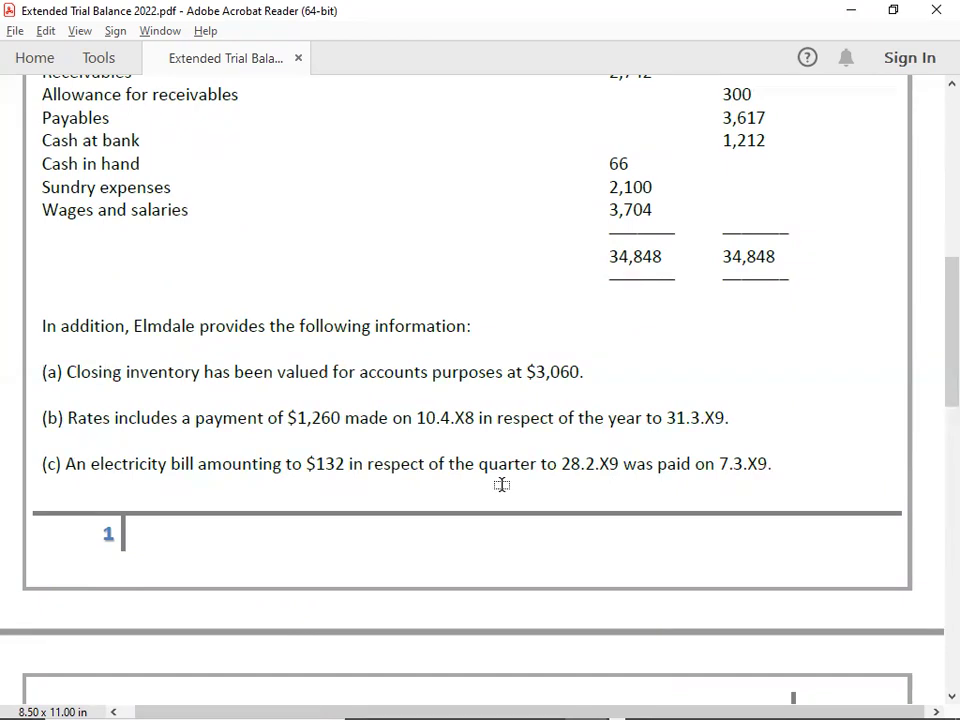
pyautogui.hotkey('alt', 'Tab')
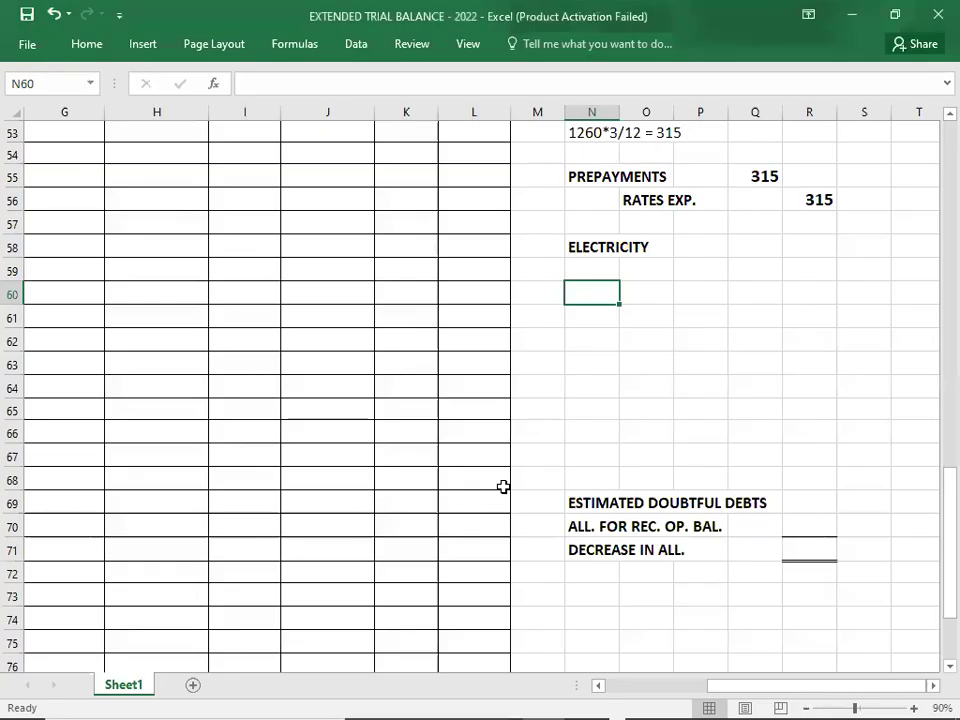
pyautogui.hotkey('alt', 'Tab')
# Return to the Excel workbook and enter the electricity accrual working "132*1/3 = 44" in cell N60
pyautogui.hotkey('alt', 'Tab')
pyautogui.write('132*1/3 =')
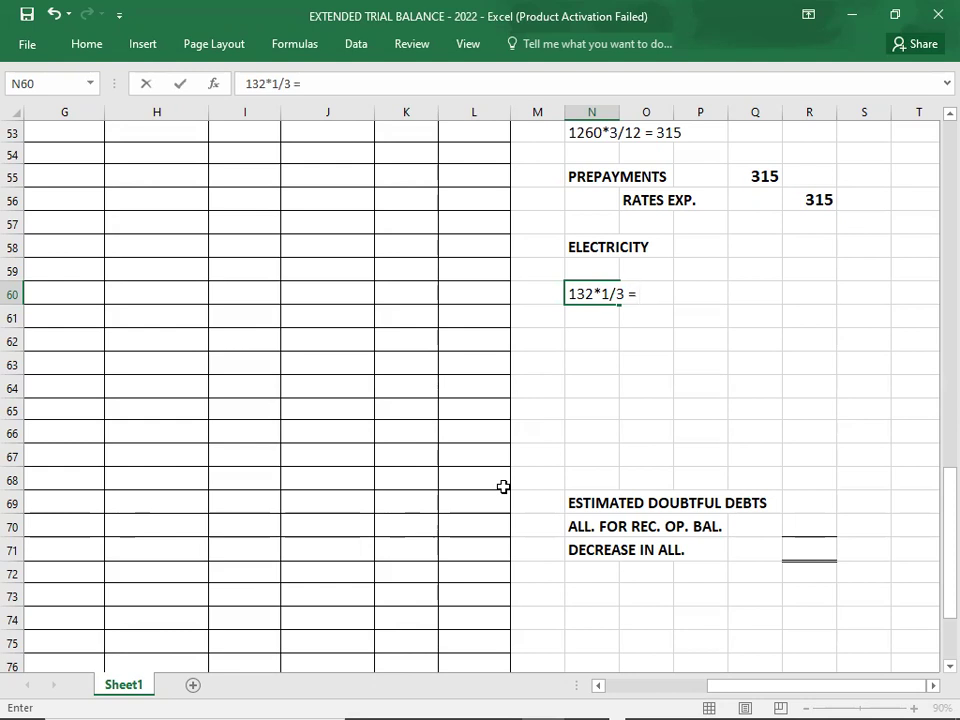
pyautogui.write('44')
pyautogui.press('Return')
pyautogui.press('Return')
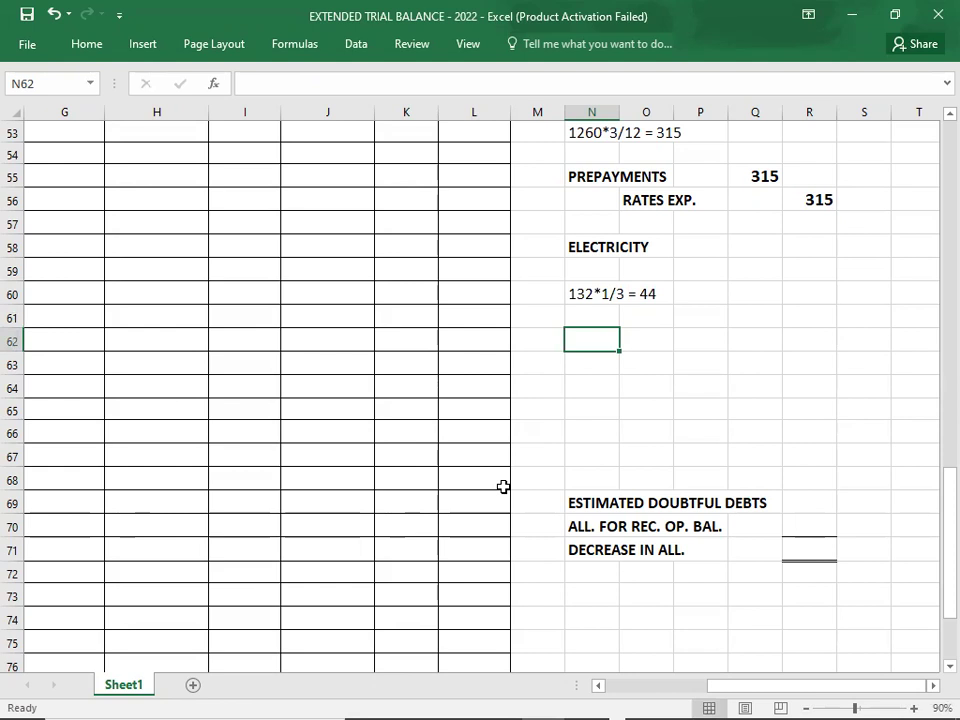
# Write the accrual journal's account titles, ELECTRICITY EXP. in N62 and ACCRUALS in O63
pyautogui.write('E')
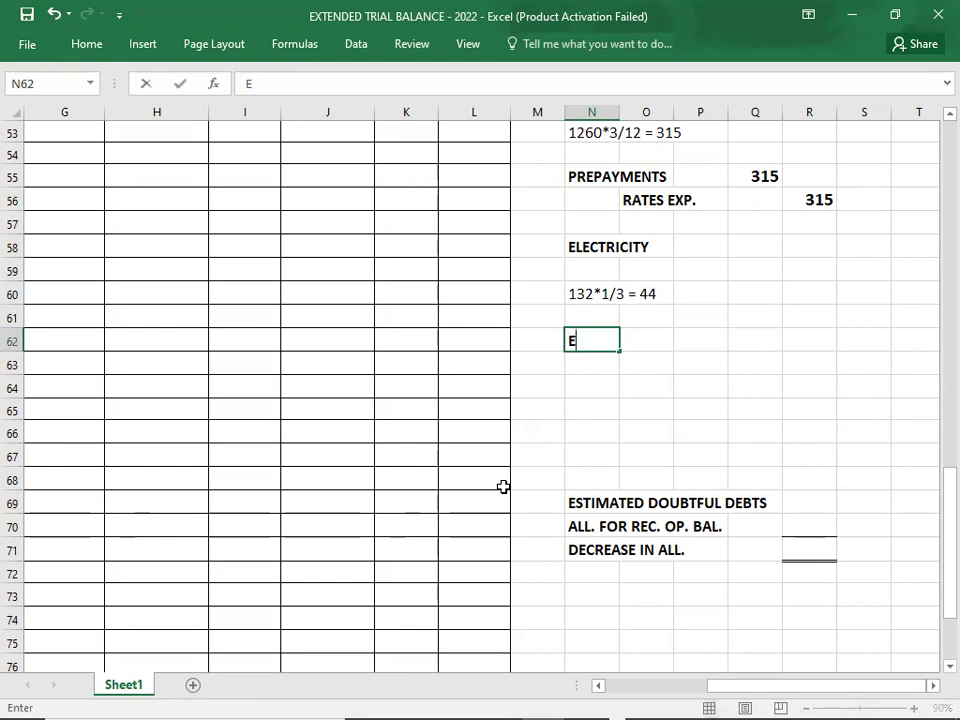
pyautogui.write('LECTRICI')
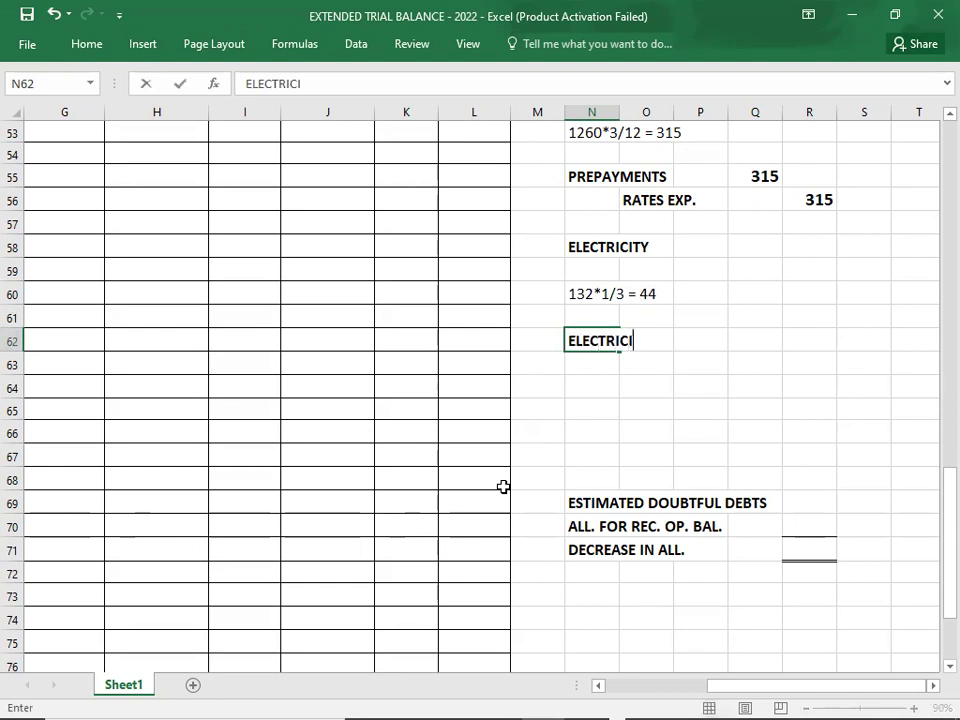
pyautogui.write('TY EXP.')
pyautogui.press('Return')
pyautogui.press('Right')
pyautogui.write('ACCCRUALS')
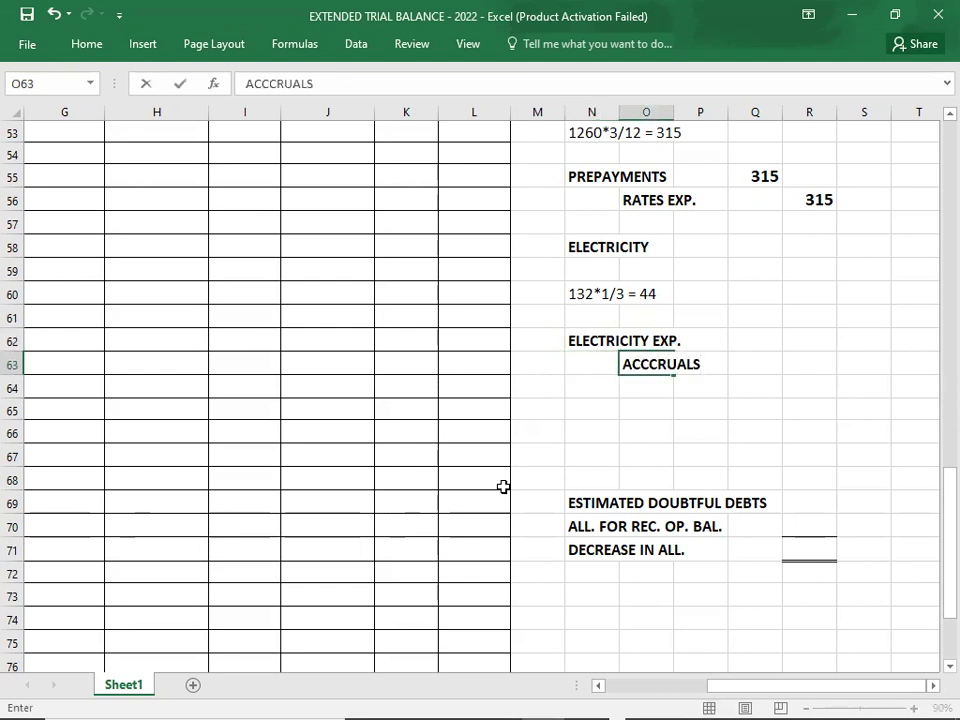
pyautogui.press('Up')
pyautogui.press('Down')
pyautogui.write('ccruals')
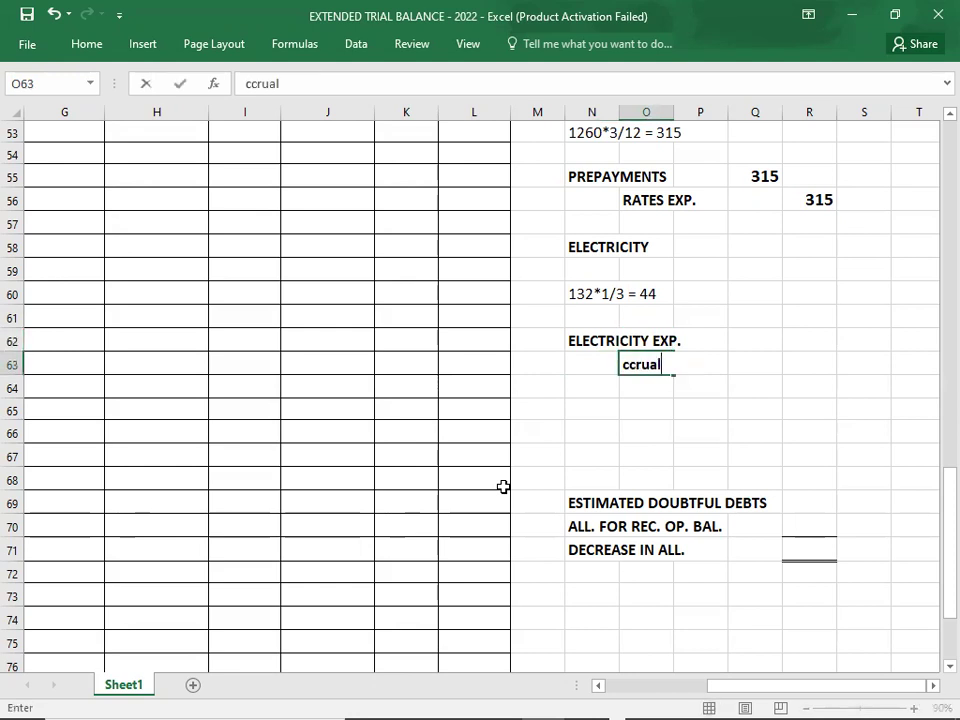
pyautogui.press('BackSpace')
pyautogui.press('BackSpace')
pyautogui.press('BackSpace')
pyautogui.press('BackSpace')
pyautogui.press('BackSpace')
pyautogui.press('BackSpace')
pyautogui.press('BackSpace')
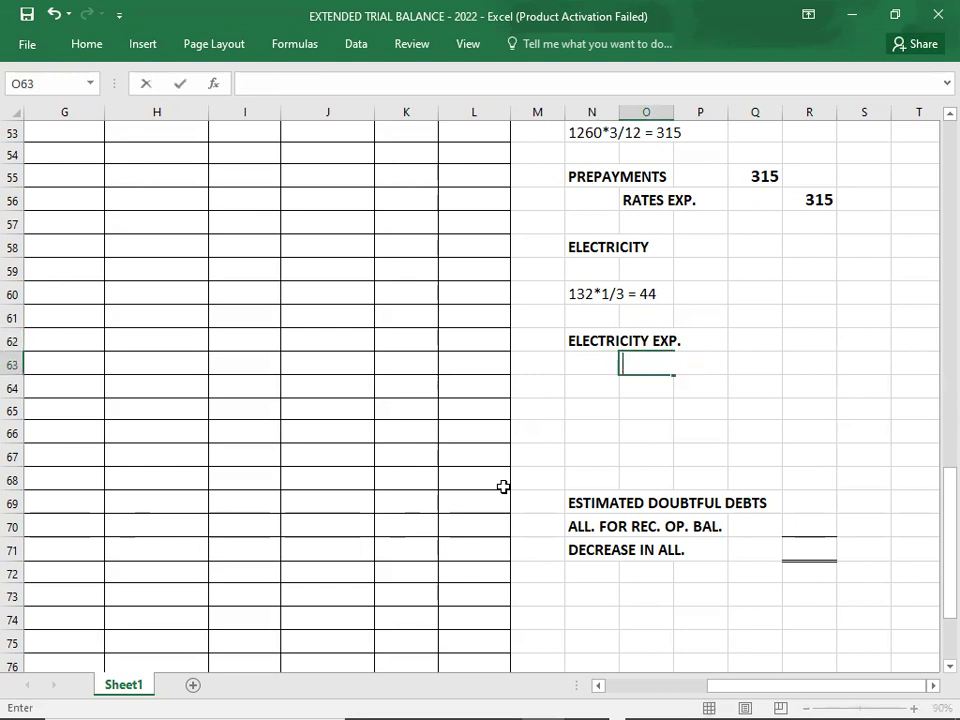
pyautogui.write('A')
pyautogui.write('RUALS')
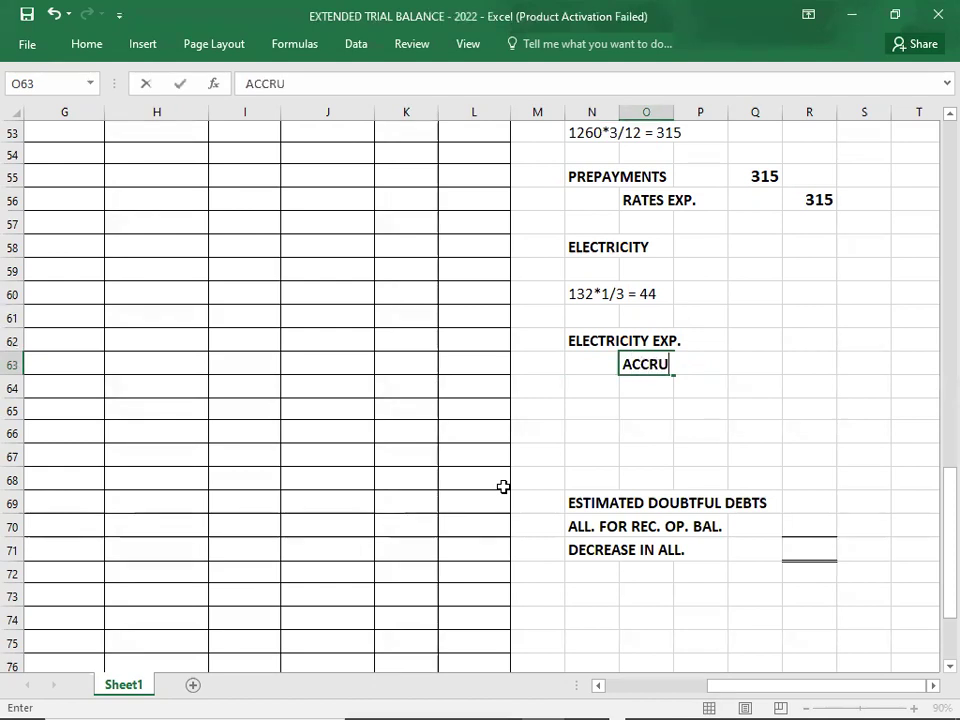
# Enter 44 as the ELECTRICITY EXP. debit in Q62 and 44 as the ACCRUALS credit in R63
pyautogui.press('Right')
pyautogui.press('Up')
pyautogui.press('Right')
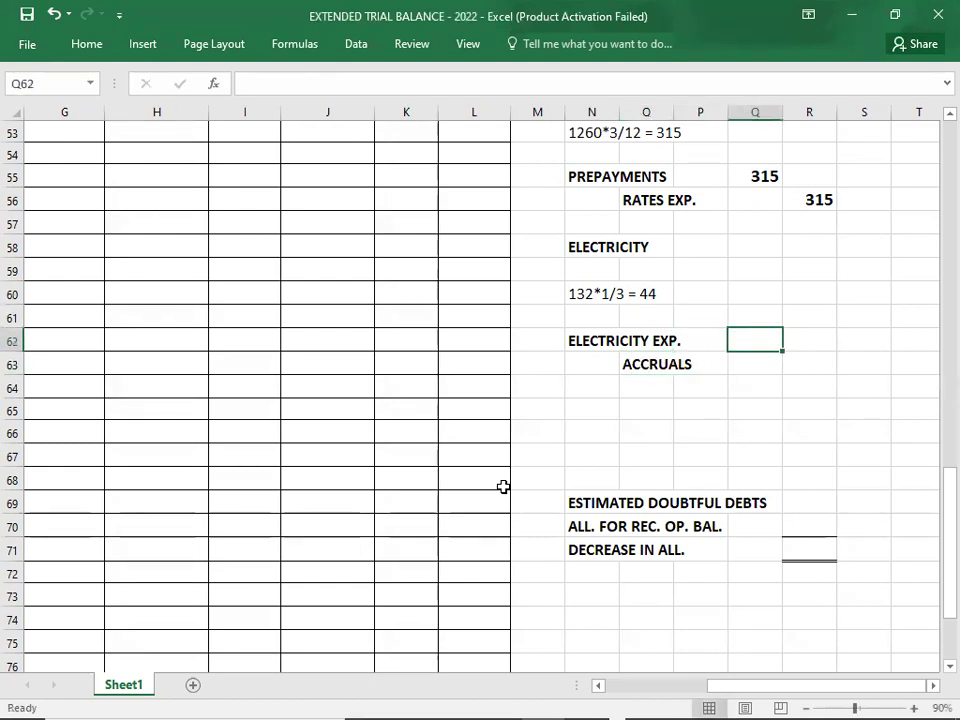
pyautogui.write('44')
pyautogui.press('Down')
pyautogui.press('Right')
pyautogui.write('44')
pyautogui.press('Left')
# Post the electricity accrual of 44 to the Electricity row's Adjustments debit in cell E59
pyautogui.press('Left')
pyautogui.press('Left')
pyautogui.press('Left')
pyautogui.press('Left')
pyautogui.press('Left')
pyautogui.press('Left')
pyautogui.press('Left')
pyautogui.press('Left')
pyautogui.press('Left')
pyautogui.press('Left')
pyautogui.press('Left')
pyautogui.press('Left')
pyautogui.press('Left')
pyautogui.press('Left')
pyautogui.press('Left')
pyautogui.press('Left')
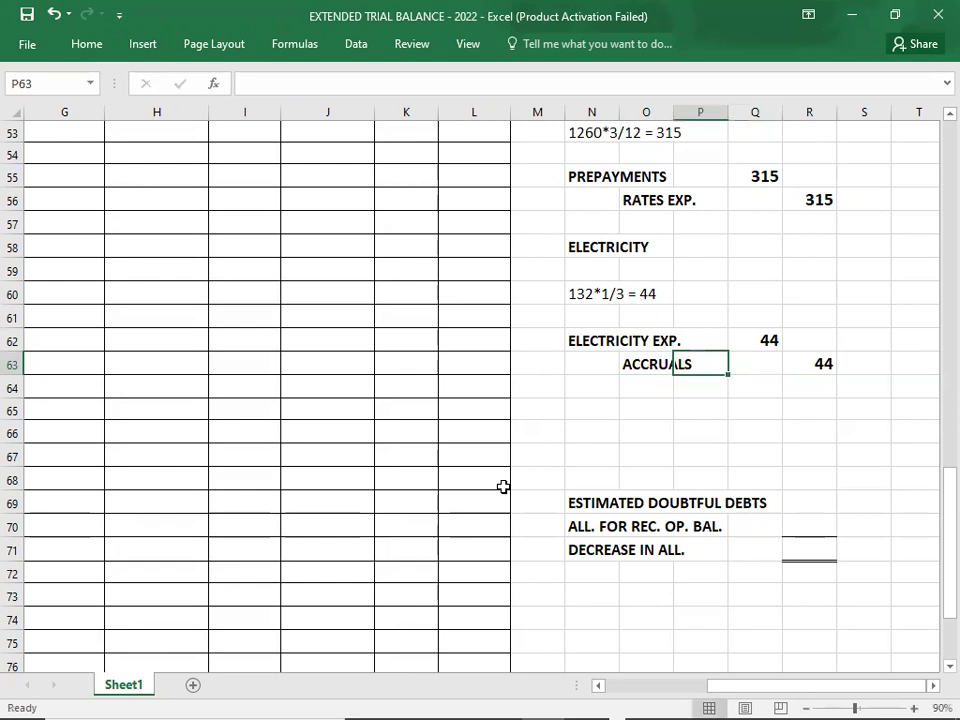
pyautogui.press('Up')
pyautogui.press('Up')
pyautogui.press('Up')
pyautogui.press('Up')
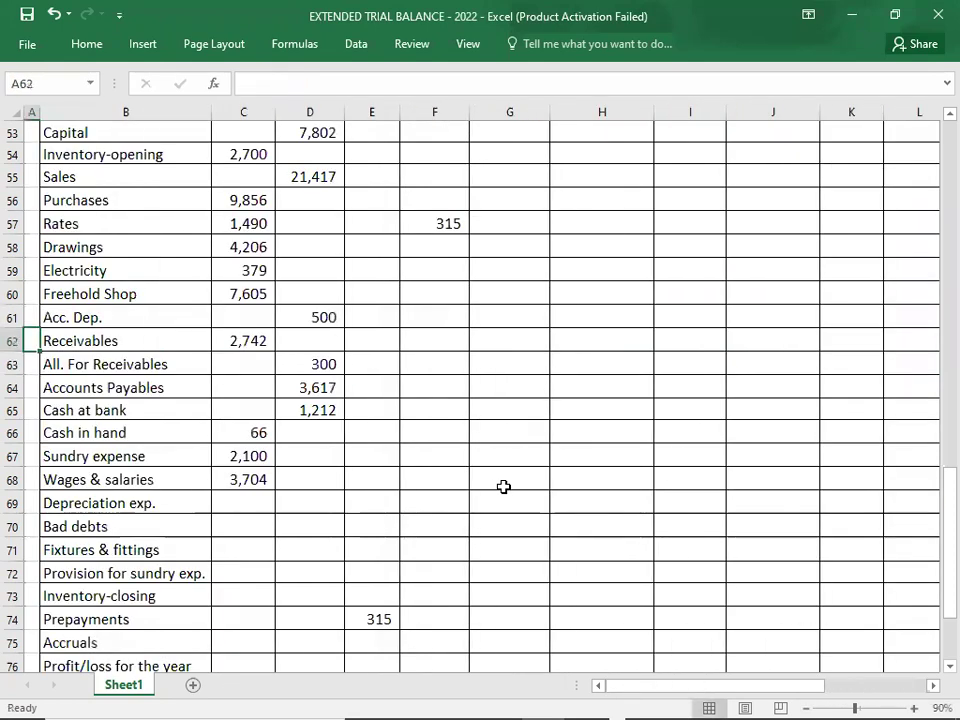
pyautogui.press('Right')
pyautogui.press('Right')
pyautogui.press('Right')
pyautogui.press('Right')
pyautogui.press('Right')
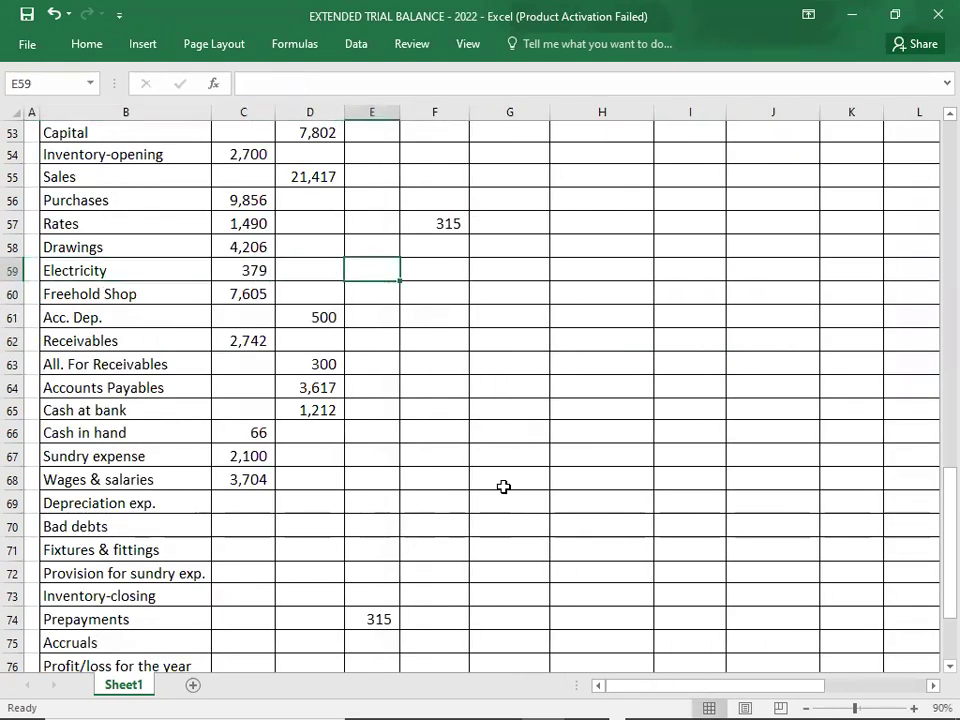
pyautogui.press('Left')
pyautogui.write('44')
pyautogui.press('Return')
# Post 44 to the Accruals row's Adjustments credit in cell F75
pyautogui.press('Down')
pyautogui.press('Down')
pyautogui.press('Down')
pyautogui.press('Down')
pyautogui.press('Down')
pyautogui.press('Down')
pyautogui.press('Down')
pyautogui.press('Down')
pyautogui.press('Down')
pyautogui.press('Down')
pyautogui.press('Down')
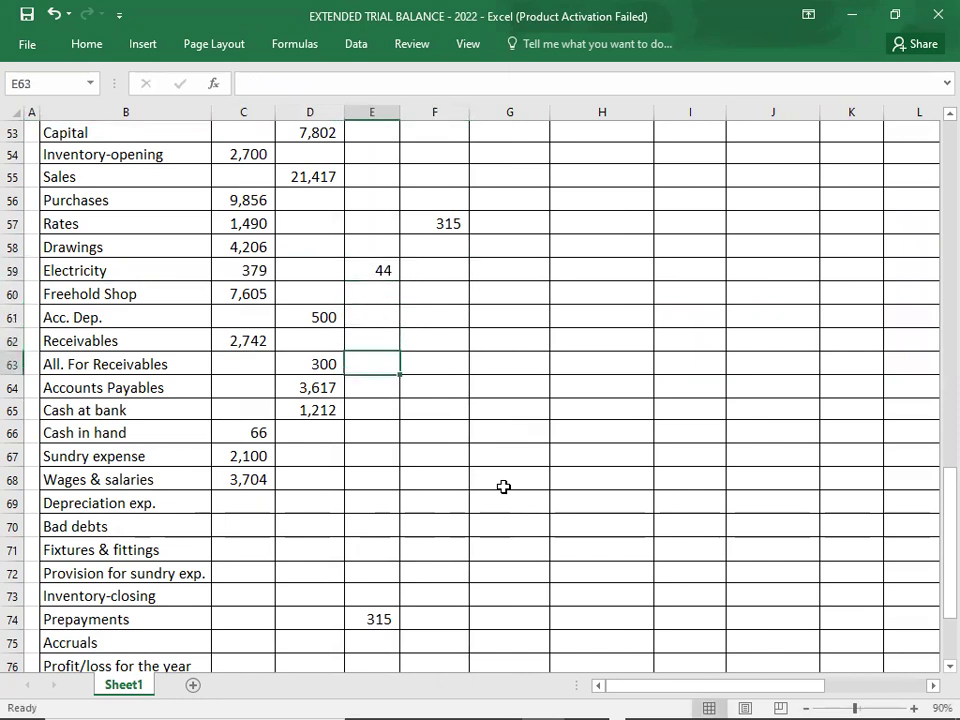
pyautogui.press('Down')
pyautogui.press('Down')
pyautogui.press('Down')
pyautogui.press('Down')
pyautogui.press('Down')
pyautogui.press('Down')
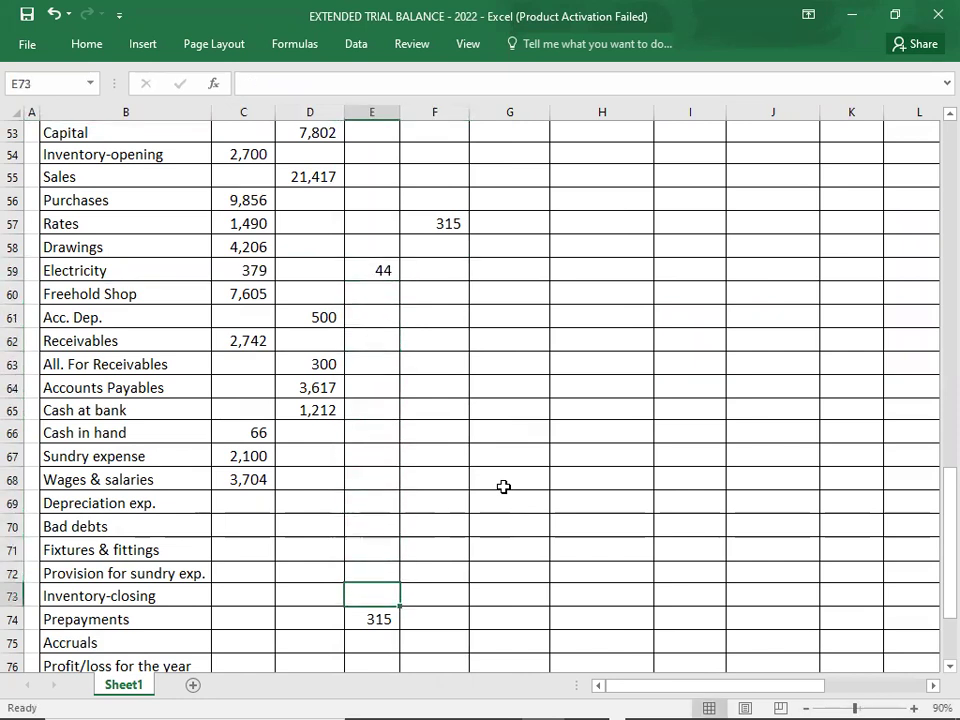
pyautogui.press('Up')
pyautogui.press('Up')
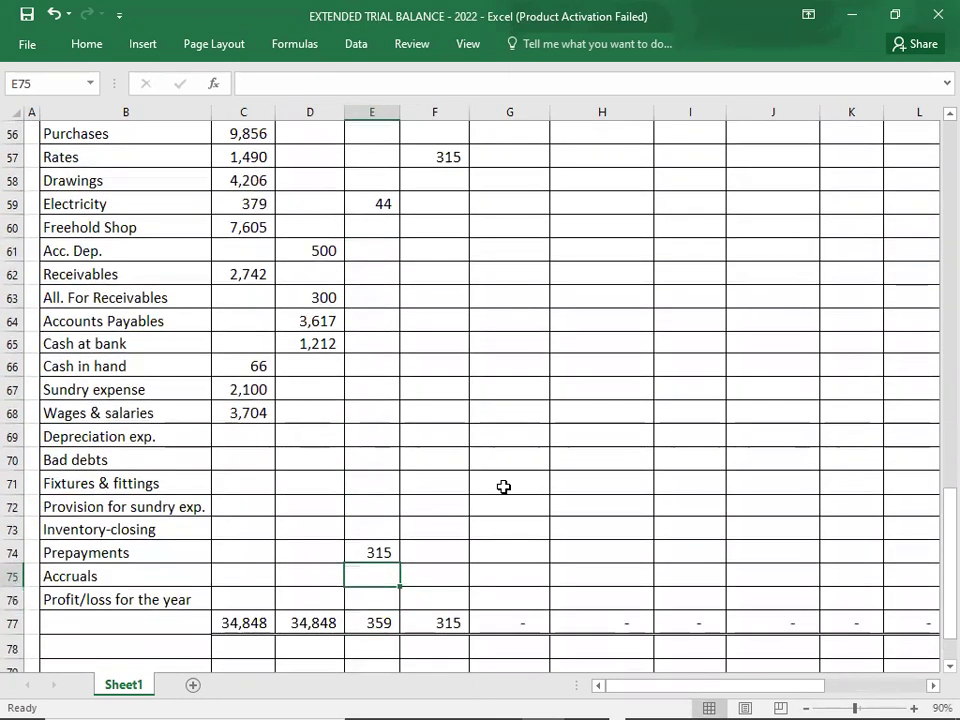
pyautogui.press('Right')
pyautogui.write('44')
pyautogui.press('Return')
pyautogui.press('Up')
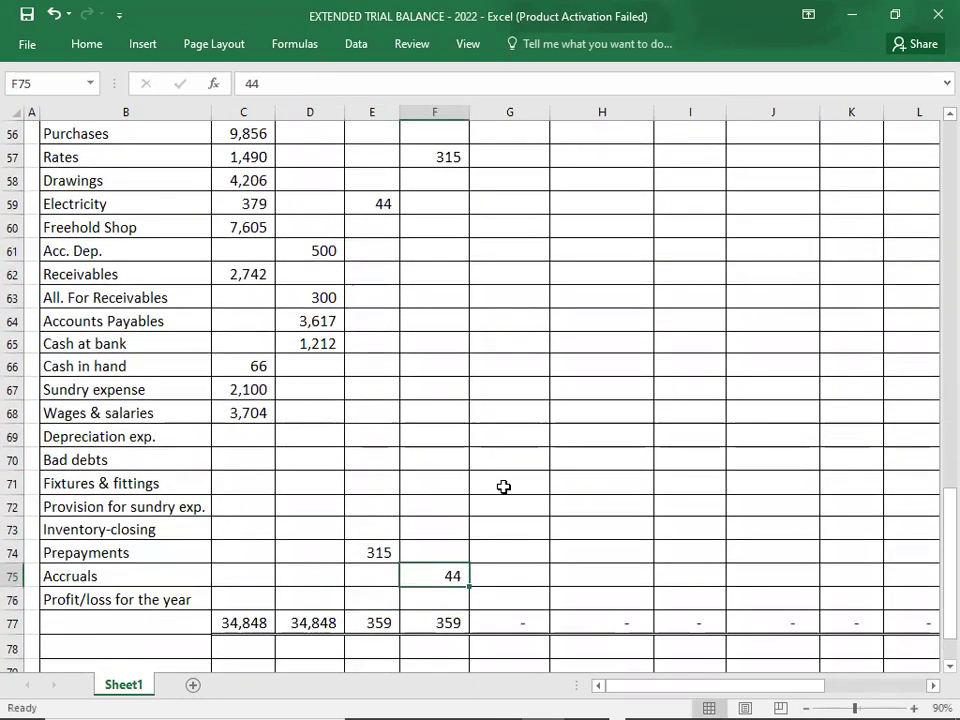
# Select the Adjustments range E59:F75 to review the electricity debit against the accruals credit
pyautogui.hotkey('shift', 'Left')
pyautogui.hotkey('shift', 'Up')
pyautogui.hotkey('shift', 'Up')
pyautogui.hotkey('shift', 'Up')
pyautogui.hotkey('shift', 'Up')
pyautogui.hotkey('shift', 'Up')
pyautogui.hotkey('shift', 'Up')
pyautogui.hotkey('shift', 'Up')
pyautogui.hotkey('shift', 'Up')
pyautogui.hotkey('shift', 'Up')
pyautogui.hotkey('shift', 'Up')
pyautogui.hotkey('shift', 'Up')
pyautogui.hotkey('shift', 'Up')
pyautogui.hotkey('shift', 'Up')
pyautogui.hotkey('shift', 'Up')
pyautogui.hotkey('shift', 'Up')
pyautogui.hotkey('shift', 'Up')
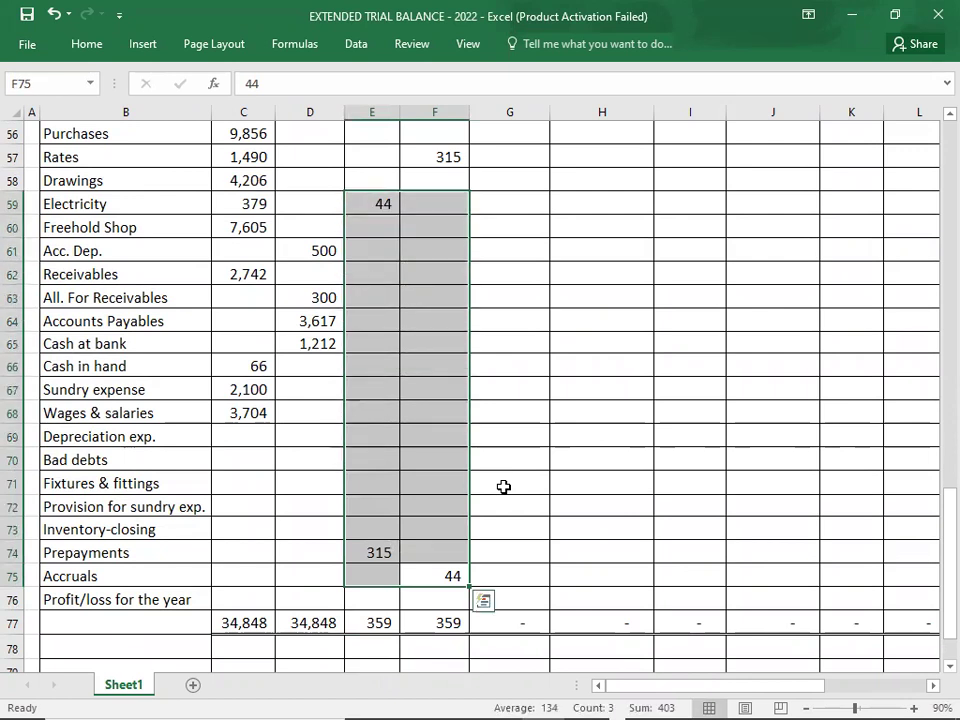
# Read note (d) on the year's depreciation charge in the PDF question, and return to the Excel workbook
pyautogui.hotkey('alt', 'Tab')
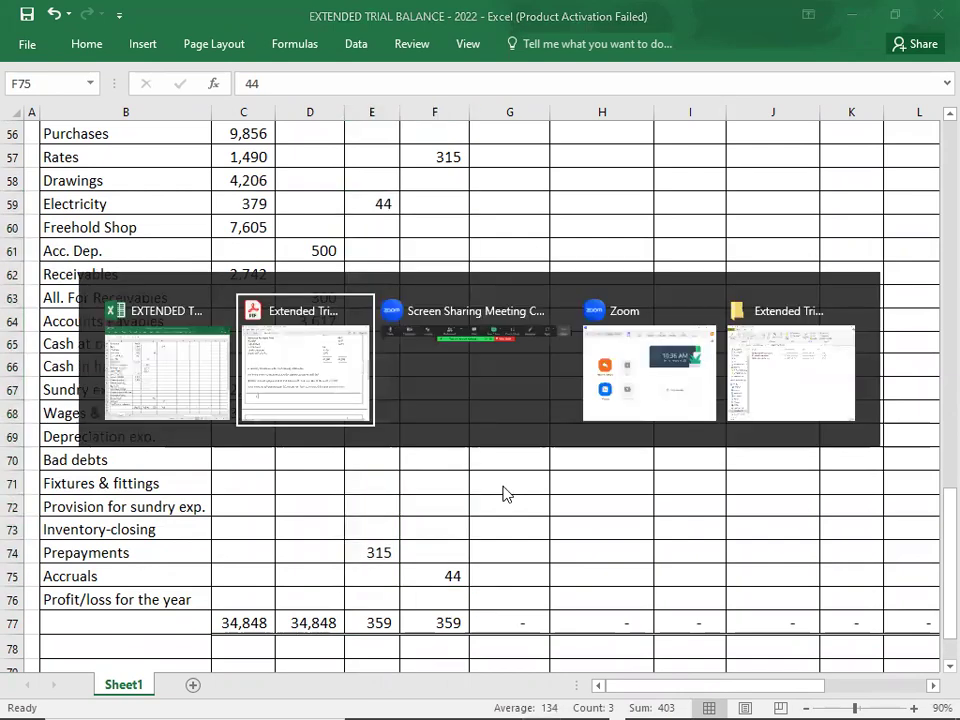
pyautogui.scroll(-5, 503, 484)
pyautogui.scroll(-3, 503, 484)
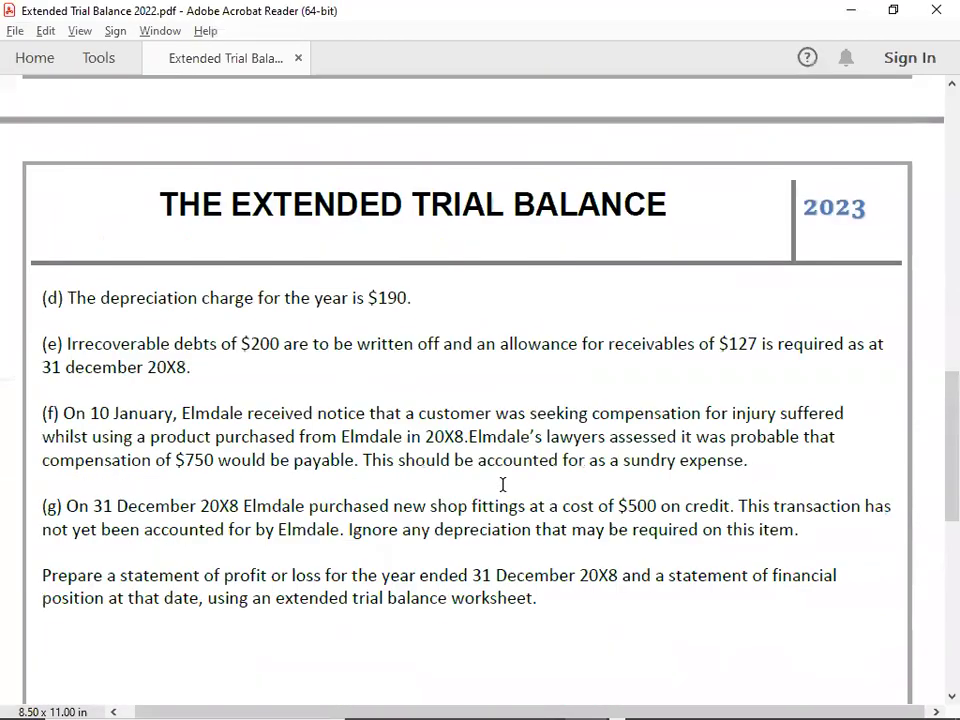
pyautogui.scroll(-1, 503, 484)
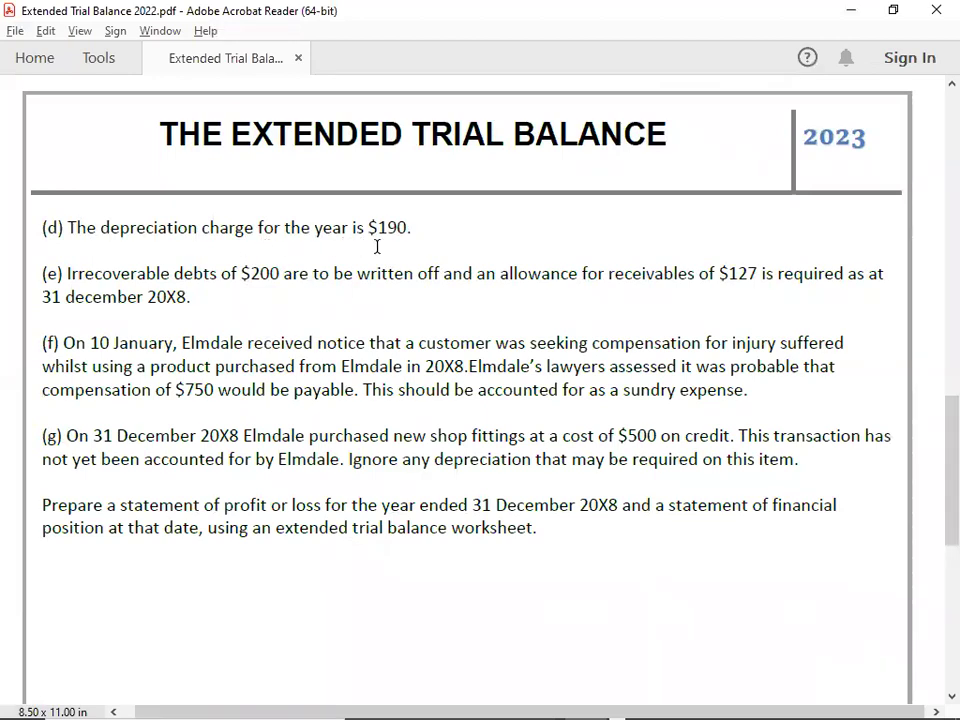
pyautogui.hotkey('alt', 'Tab')
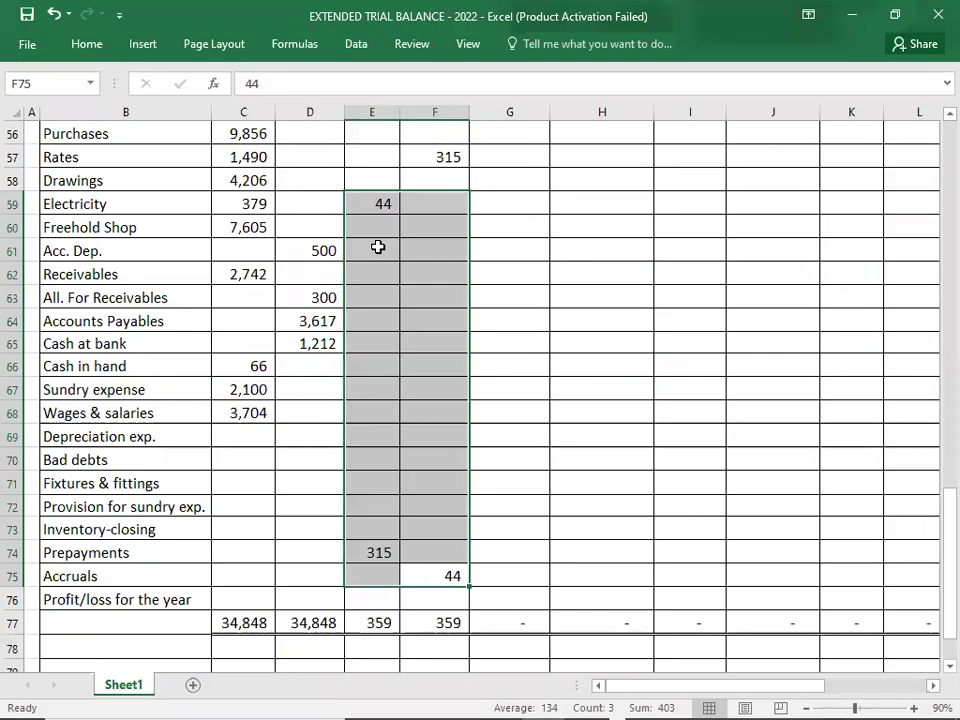
pyautogui.press('Right')
pyautogui.press('Right')
pyautogui.press('Right')
pyautogui.press('Right')
pyautogui.press('Right')
pyautogui.press('Right')
pyautogui.press('Right')
pyautogui.press('Right')
pyautogui.press('Right')
pyautogui.press('Right')
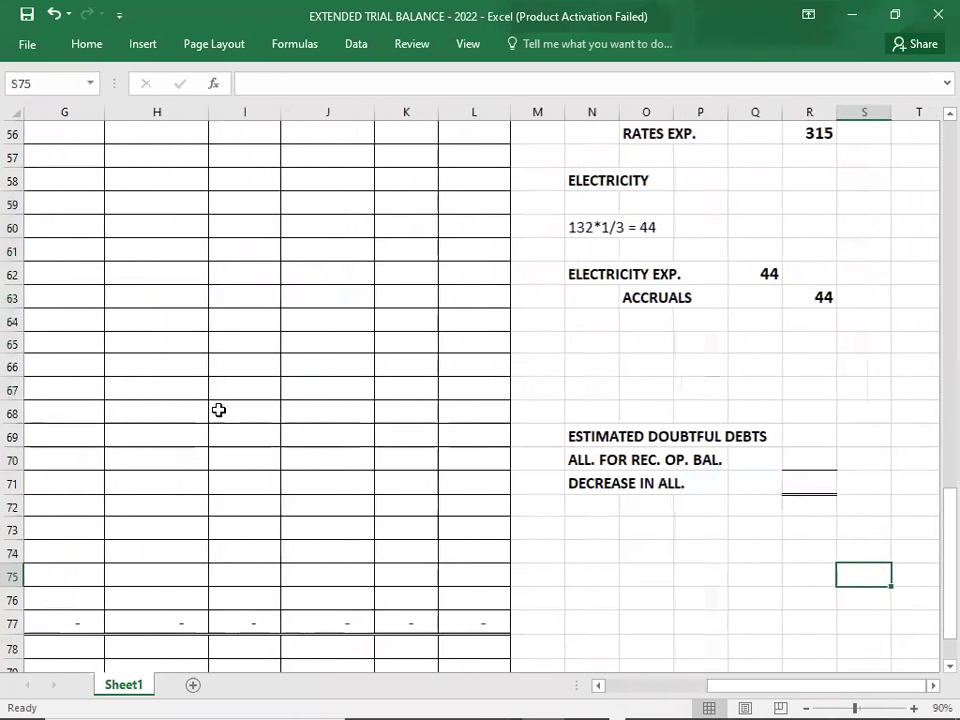
pyautogui.click(592, 342)
pyautogui.write('DE')
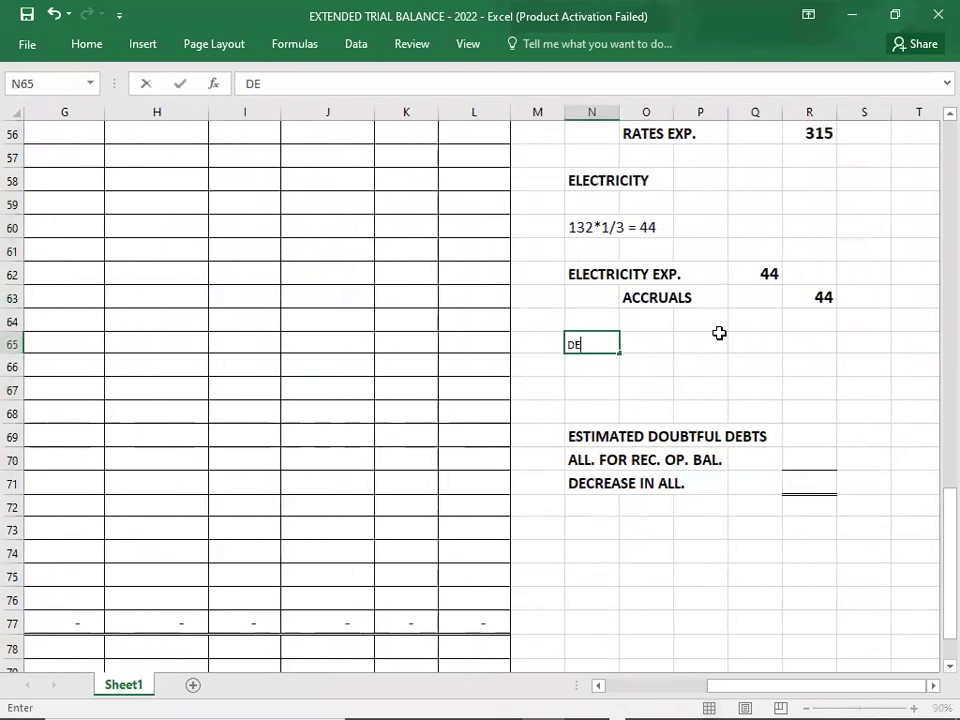
pyautogui.write('P. EXP.')
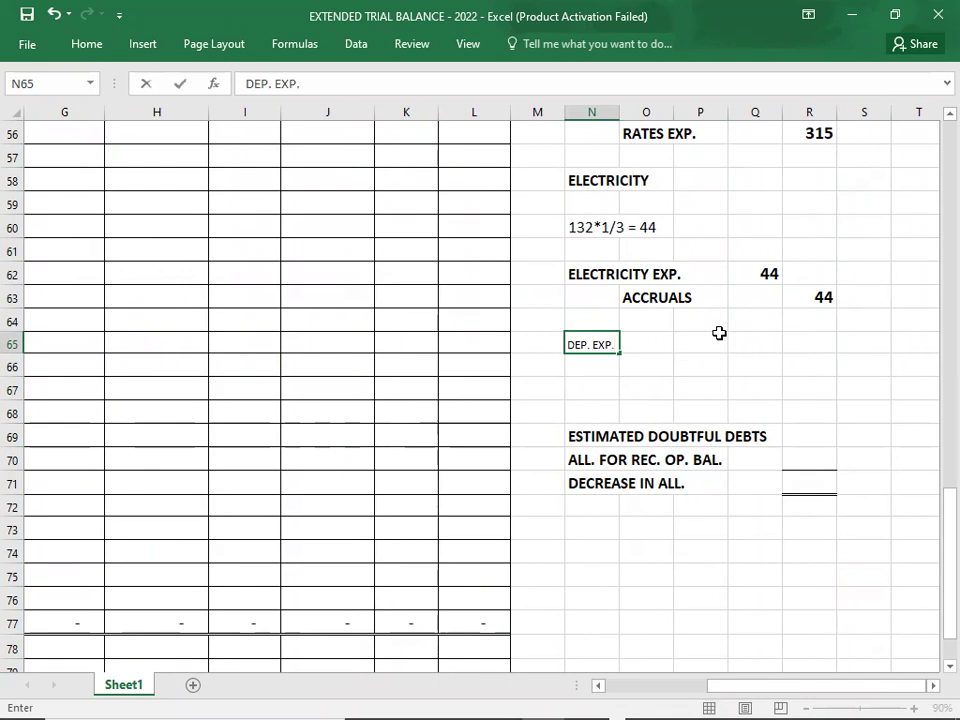
pyautogui.press('Return')
pyautogui.press('Right')
pyautogui.write('ALL')
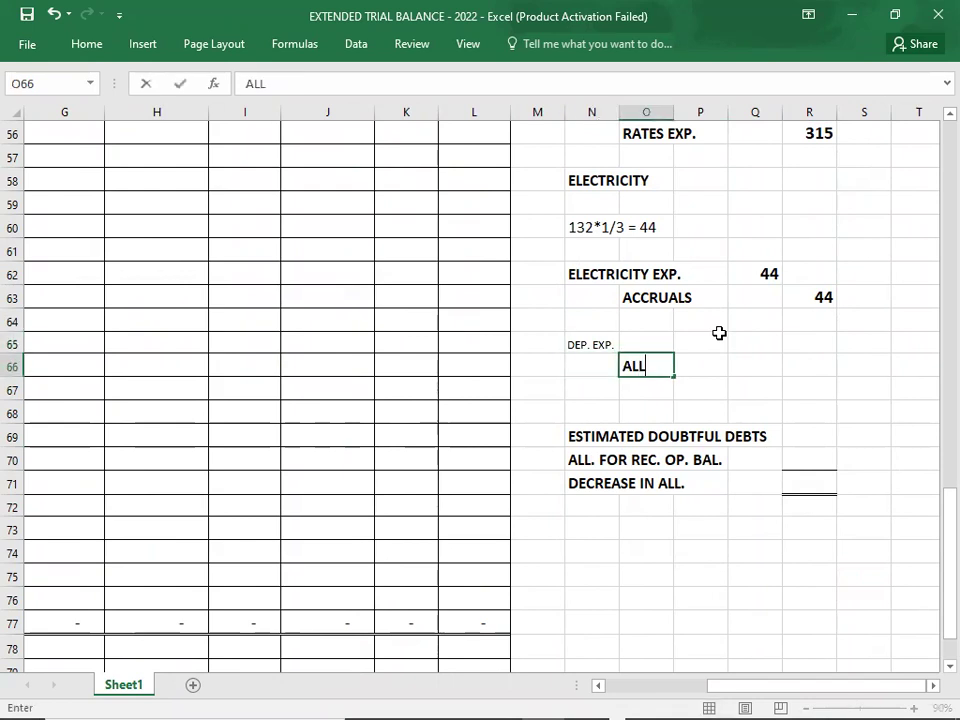
pyautogui.press('BackSpace')
pyautogui.press('BackSpace')
pyautogui.press('Escape')
pyautogui.press('Left')
pyautogui.press('Up')
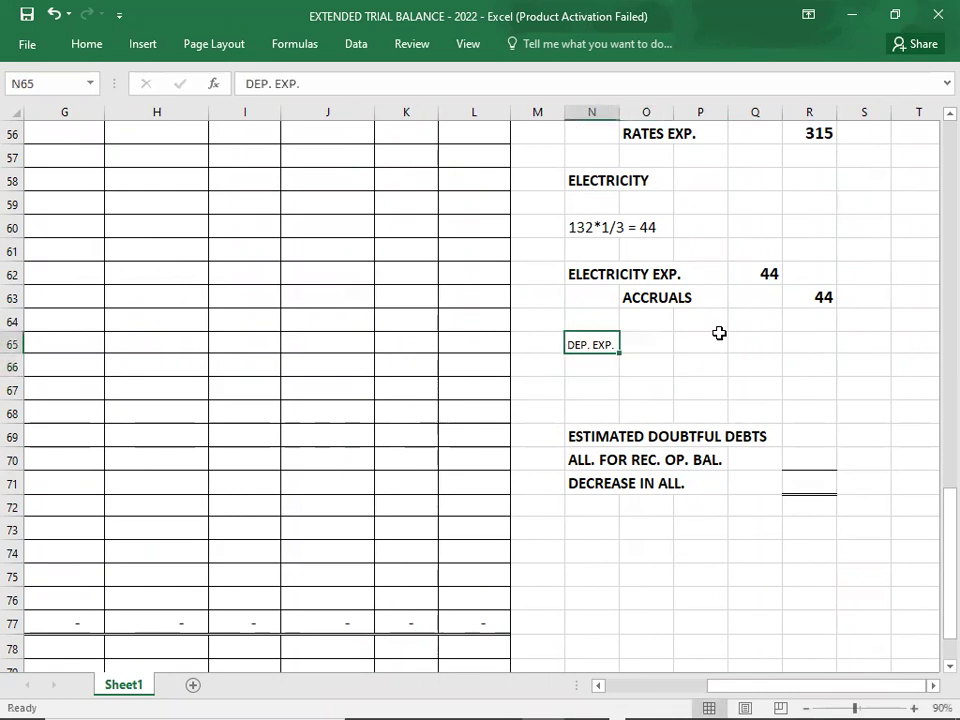
pyautogui.press('Delete')
# Write the depreciation journal's account titles, DEP. EXP. in N66 and AAL. FOR DEP. in O67
pyautogui.press('Down')
pyautogui.write('DE')
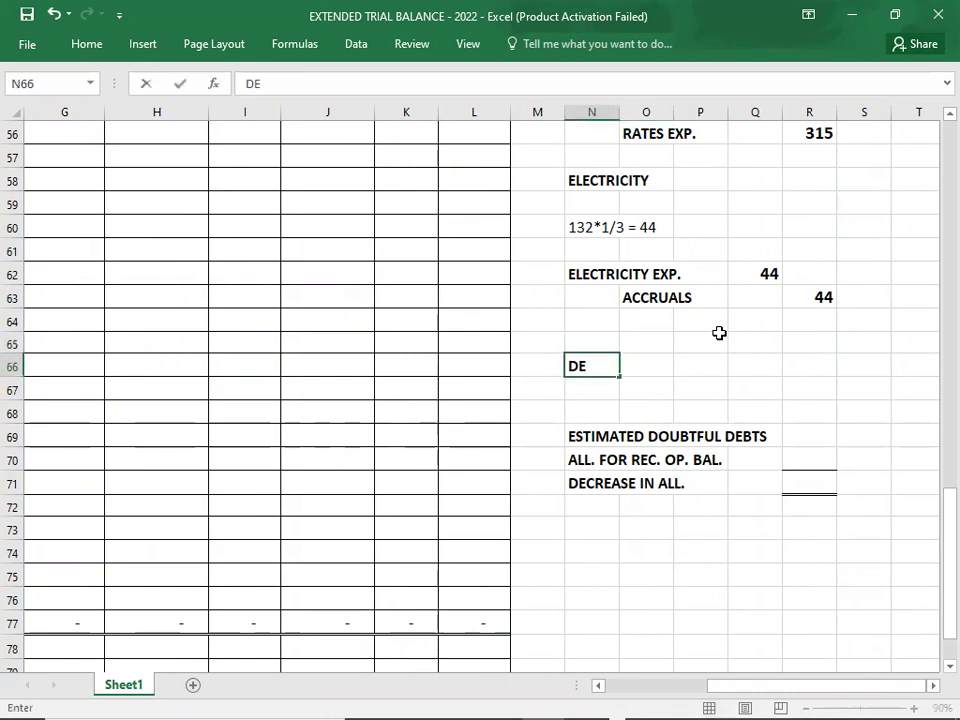
pyautogui.write('P.E')
pyautogui.press('BackSpace')
pyautogui.write('EXP.')
pyautogui.press('Return')
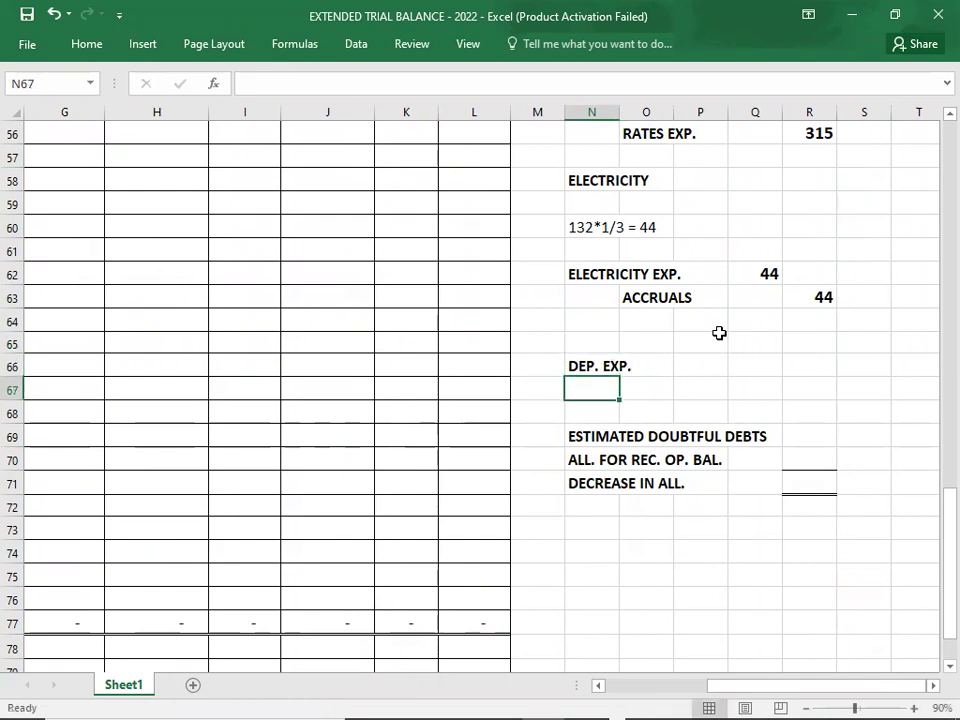
pyautogui.press('Right')
pyautogui.write('AAL. FOR DEP.')
pyautogui.press('Up')
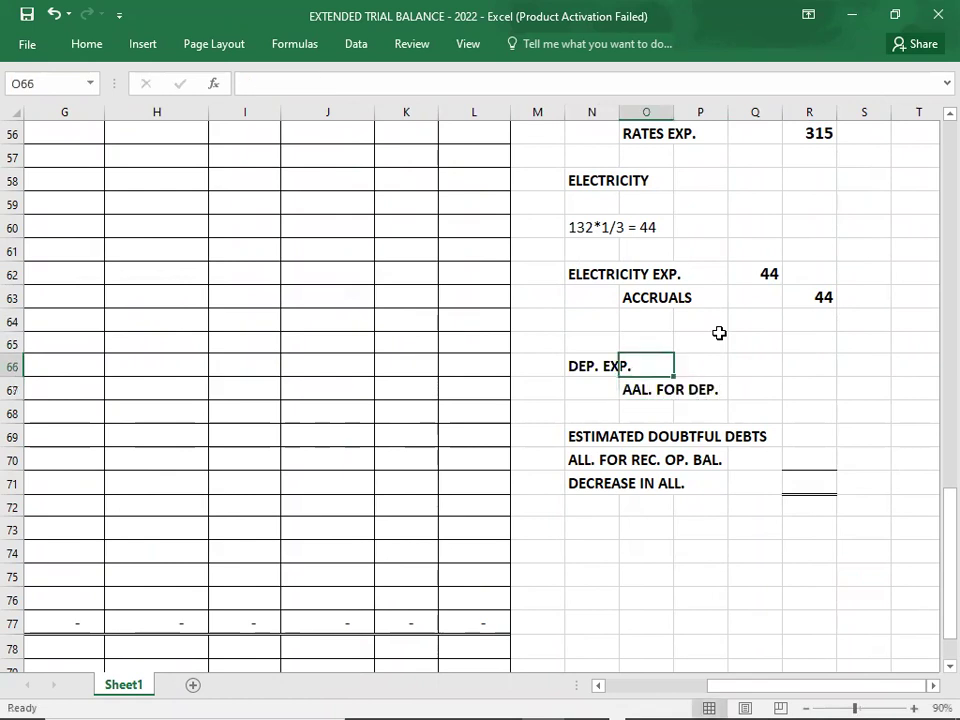
# Recheck the depreciation charge in the PDF question and enter 190 as the debit in Q66 and the credit in R67
pyautogui.press('Right')
pyautogui.press('Right')
pyautogui.hotkey('alt', 'Tab')
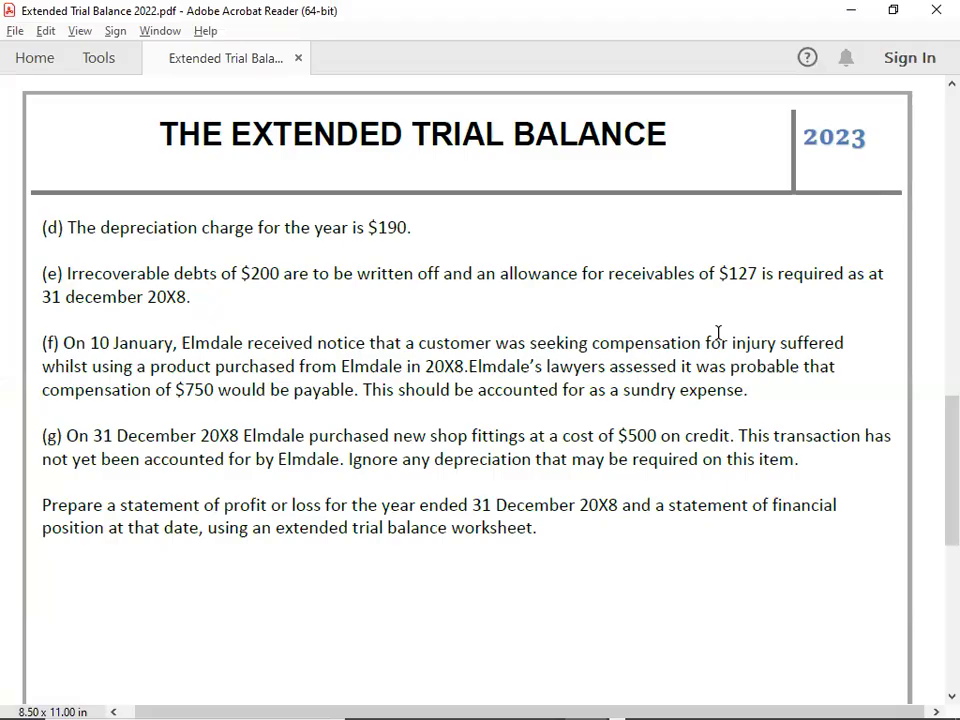
pyautogui.hotkey('alt', 'Tab')
pyautogui.write('190')
pyautogui.hotkey('ctrl', 'Return')
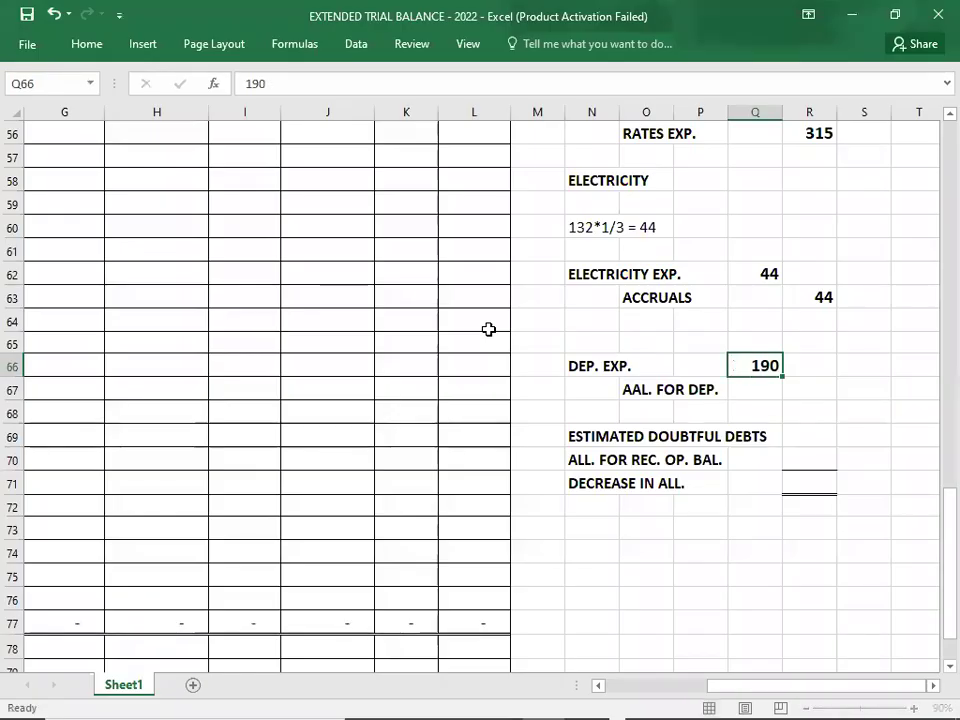
pyautogui.press('Down')
pyautogui.press('Right')
pyautogui.write('190')
pyautogui.press('Left')
pyautogui.press('Left')
pyautogui.press('Left')
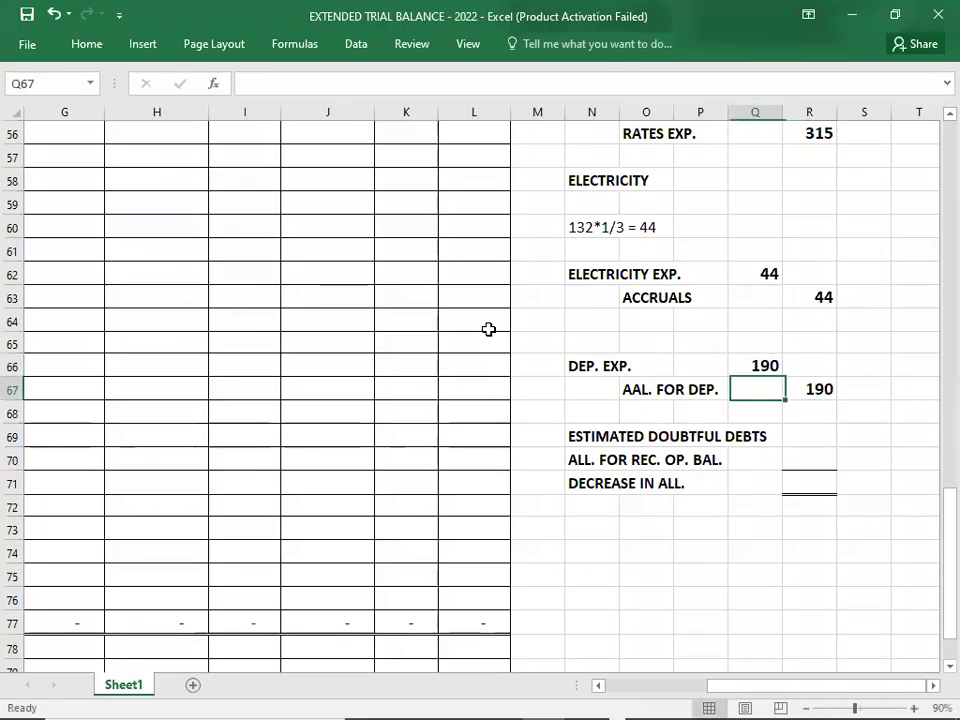
# Correct the depreciation journal's credit account title in O67 to ALL. FOR DEP
pyautogui.doubleClick(633, 391)
pyautogui.press('Delete')
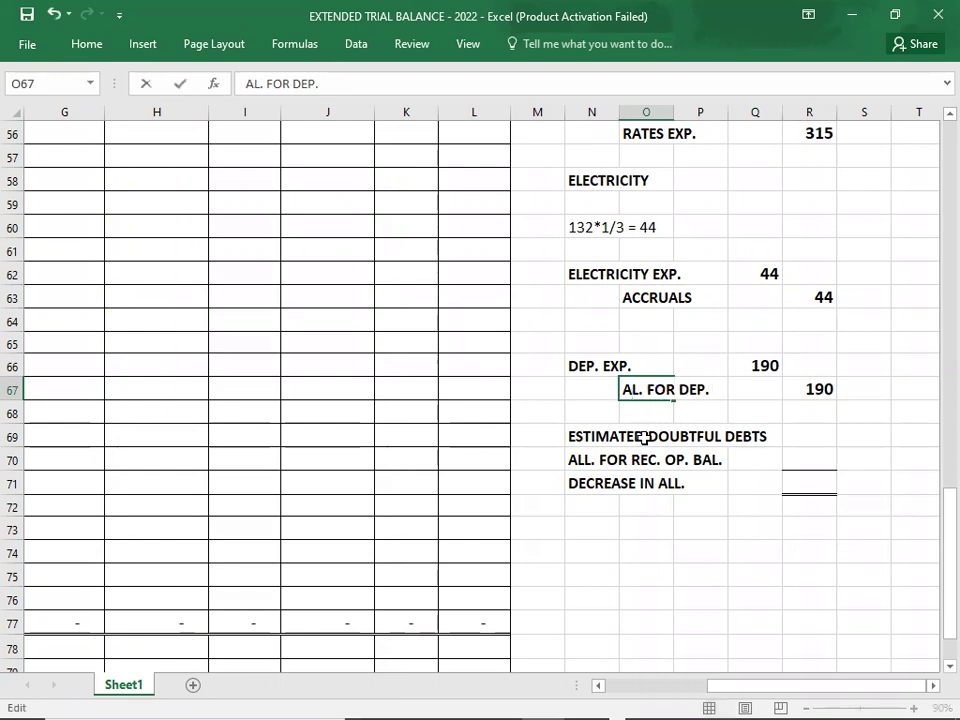
pyautogui.write('L')
pyautogui.press('Return')
# Post the depreciation expense debit of 190 to the Adjustments column in E69
pyautogui.press('Left')
pyautogui.press('Left')
pyautogui.press('Left')
pyautogui.press('Left')
pyautogui.press('Left')
pyautogui.press('Left')
pyautogui.press('Left')
pyautogui.press('Left')
pyautogui.press('Left')
pyautogui.press('Left')
pyautogui.press('Left')
pyautogui.press('Left')
pyautogui.press('Left')
pyautogui.press('Left')
pyautogui.press('Up')
pyautogui.press('Up')
pyautogui.press('Up')
pyautogui.press('Up')
pyautogui.press('Up')
pyautogui.press('Up')
pyautogui.press('Up')
pyautogui.press('Up')
pyautogui.press('Up')
pyautogui.press('Up')
pyautogui.press('Up')
pyautogui.press('Up')
pyautogui.press('Up')
pyautogui.press('Down')
pyautogui.press('Down')
pyautogui.press('Down')
pyautogui.press('Down')
pyautogui.press('Down')
pyautogui.press('Down')
pyautogui.press('Down')
pyautogui.press('Down')
pyautogui.press('Down')
pyautogui.press('Down')
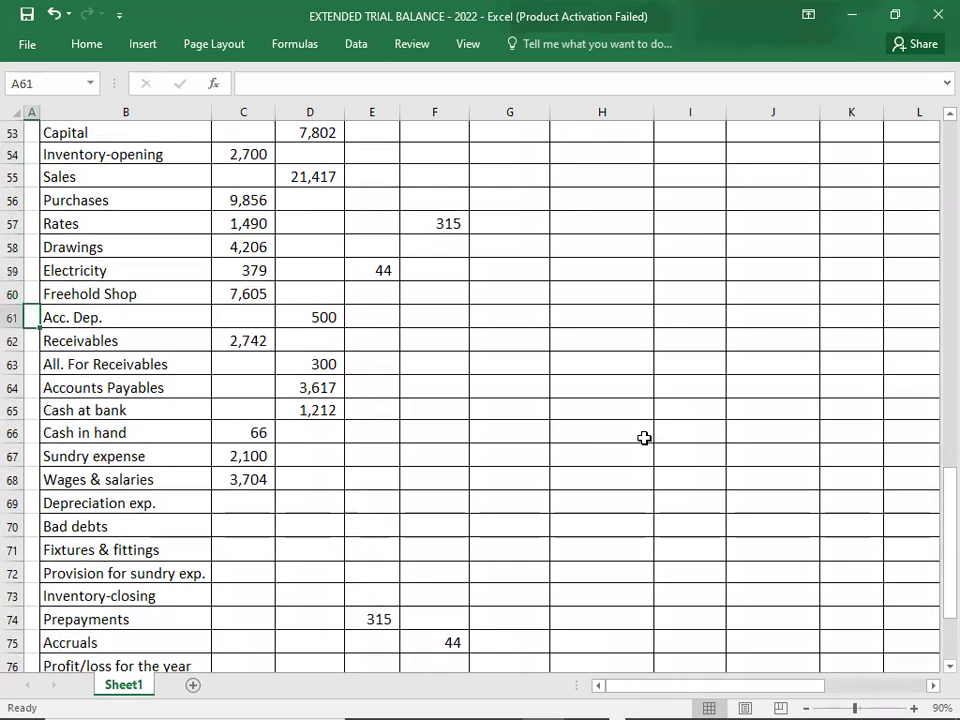
pyautogui.press('Down')
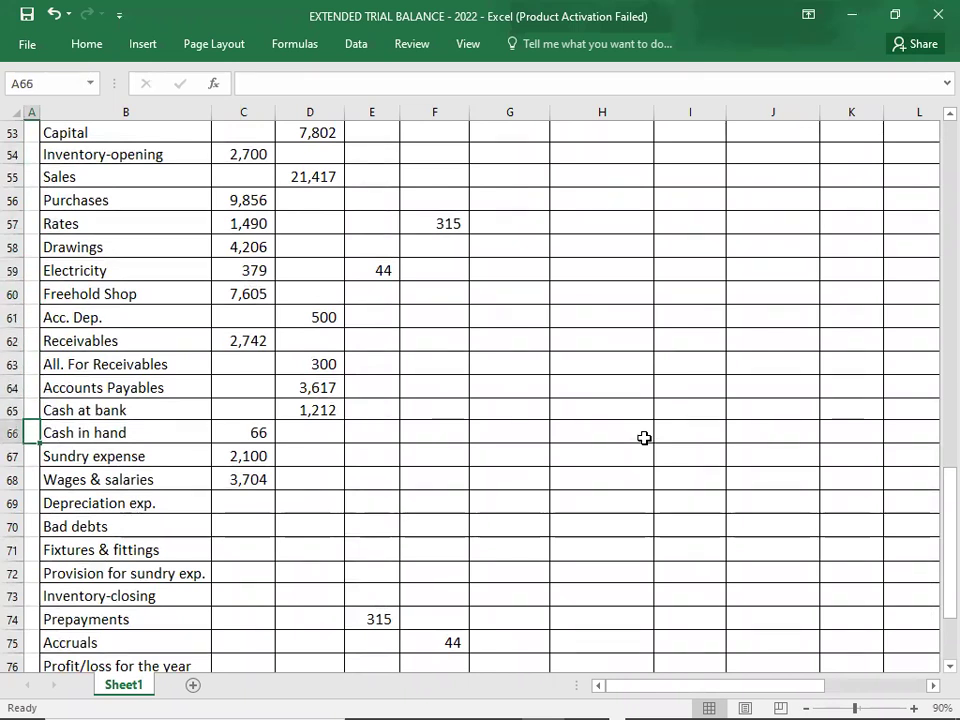
pyautogui.press('Down')
pyautogui.press('Down')
pyautogui.press('Down')
pyautogui.press('Right')
pyautogui.press('Right')
pyautogui.press('Right')
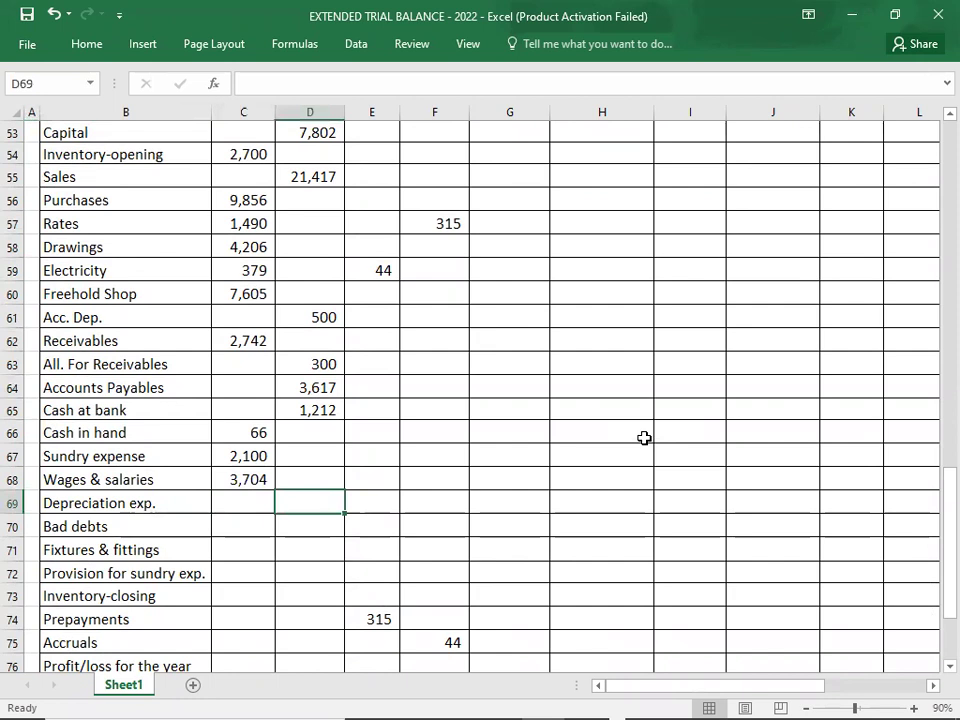
pyautogui.press('Right')
pyautogui.write('190')
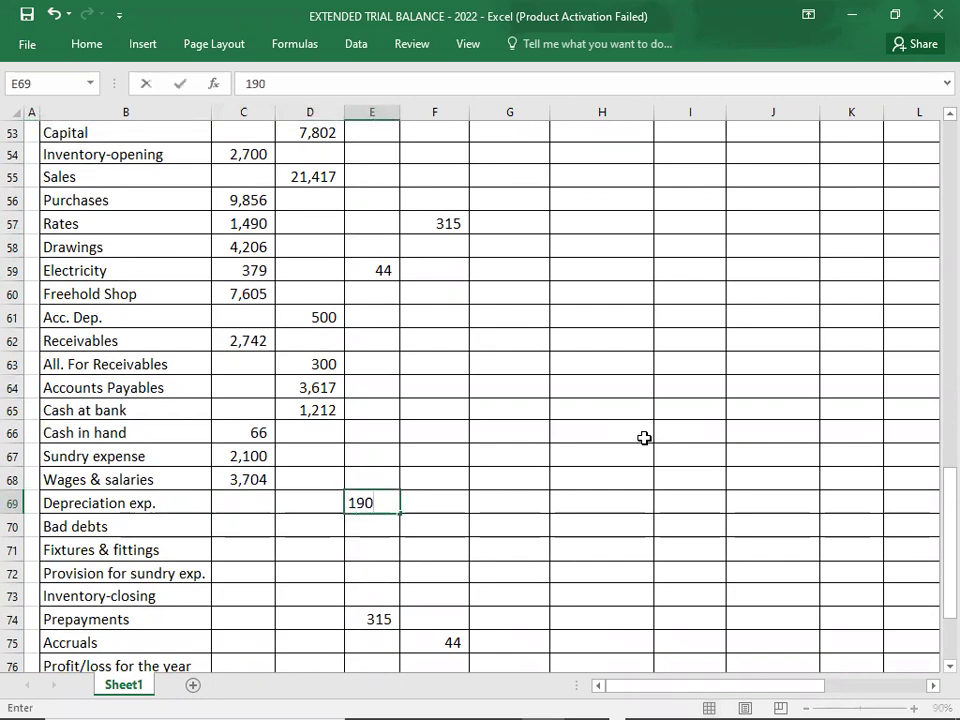
# Post the matching credit of 190 to Acc. Dep. in the Adjustments column, cell F61
pyautogui.press('Up')
pyautogui.press('Up')
pyautogui.press('Up')
pyautogui.press('Up')
pyautogui.press('Up')
pyautogui.press('Up')
pyautogui.press('Up')
pyautogui.press('Up')
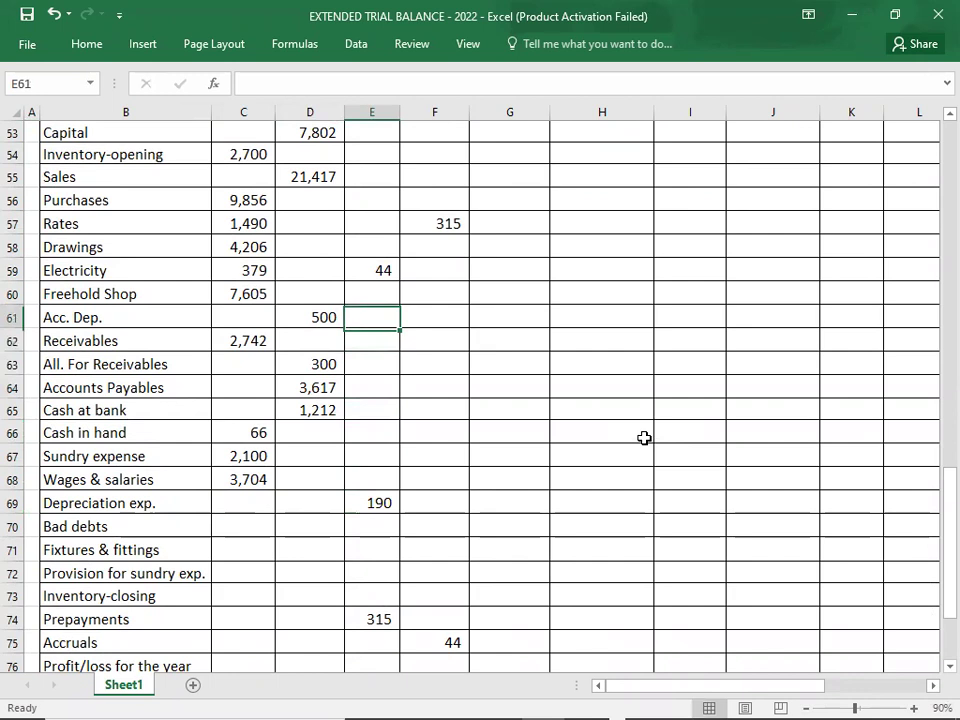
pyautogui.press('Right')
pyautogui.write('190')
pyautogui.press('Return')
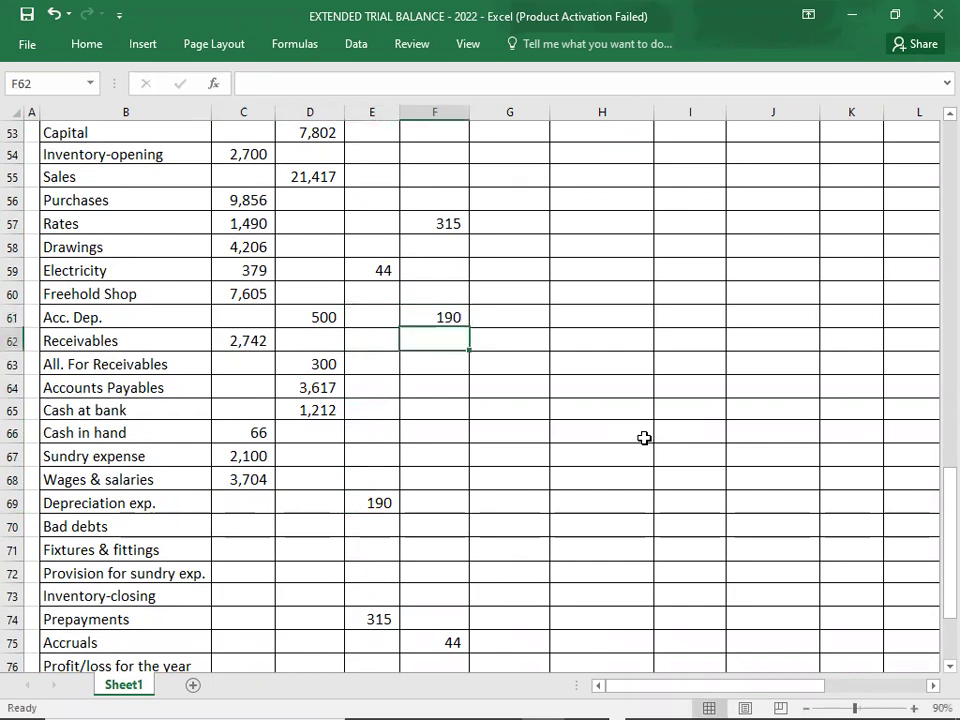
# Select the Adjustments range E61:F69 to review the depreciation debit against the accumulated depreciation credit
pyautogui.press('Left')
pyautogui.press('Up')
pyautogui.hotkey('shift', 'Right')
pyautogui.hotkey('shift', 'Down')
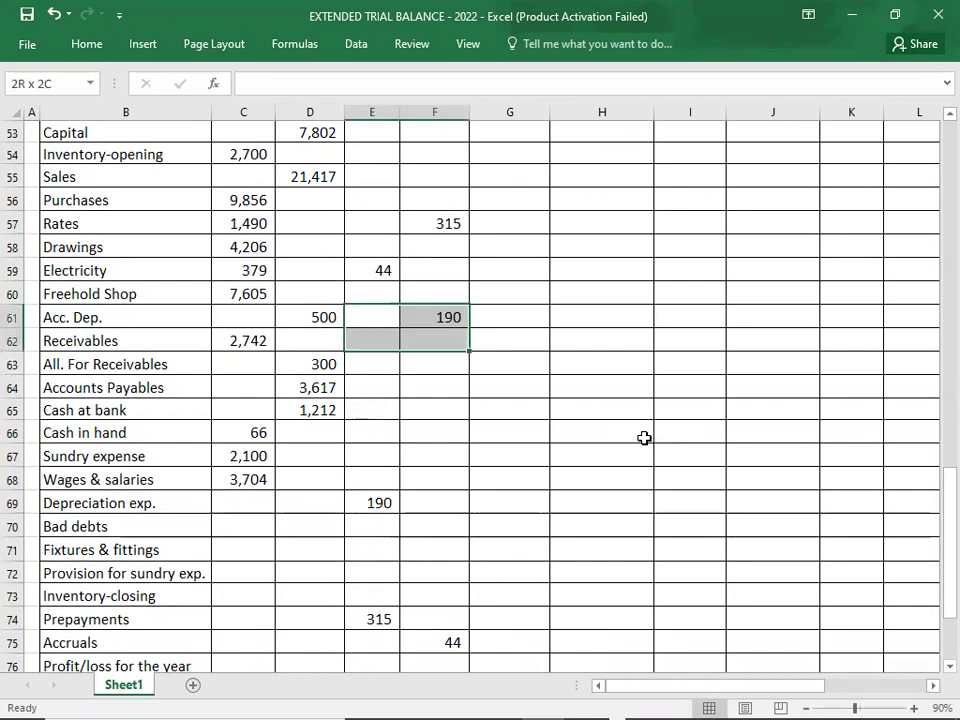
pyautogui.hotkey('shift', 'Down')
pyautogui.hotkey('shift', 'Down')
pyautogui.hotkey('shift', 'Down')
pyautogui.hotkey('shift', 'Down')
pyautogui.hotkey('shift', 'Down')
pyautogui.hotkey('shift', 'Down')
pyautogui.hotkey('shift', 'Down')
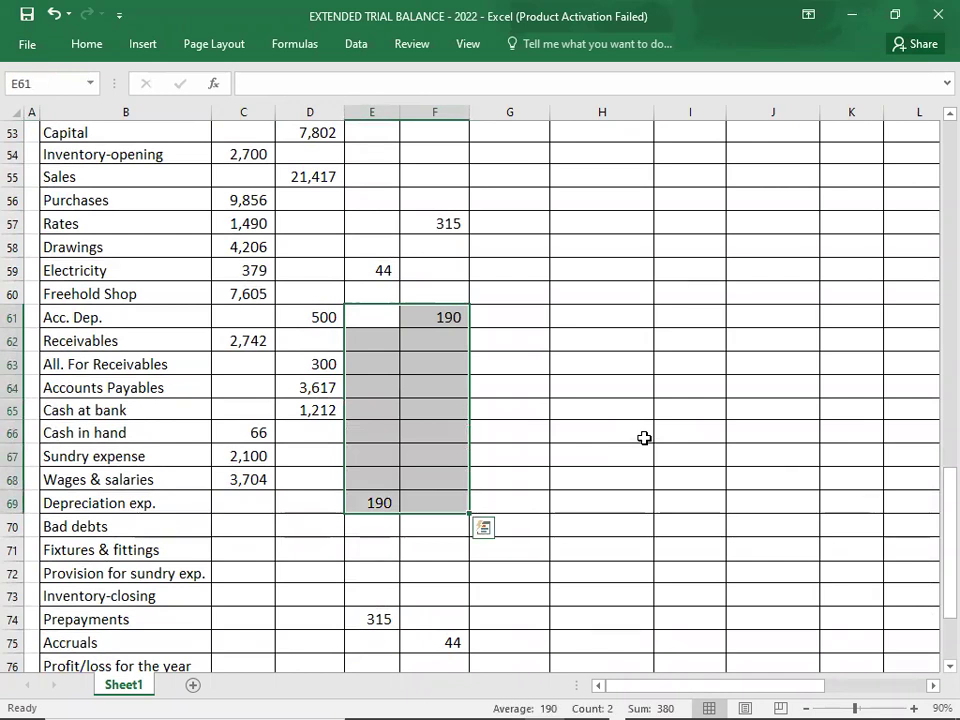
# Read note (e) on irrecoverable debts and the receivables allowance in the PDF question, and return to the Excel journal workings in column N
pyautogui.hotkey('alt', 'Tab')
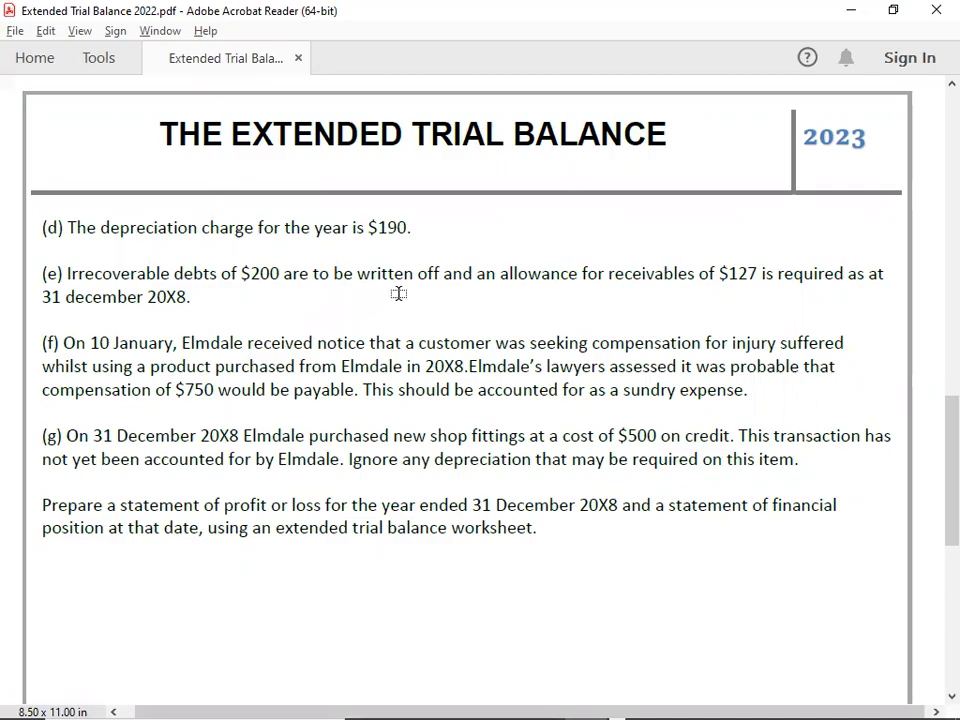
pyautogui.hotkey('alt', 'Tab')
pyautogui.press('Right')
pyautogui.press('Right')
pyautogui.press('Right')
pyautogui.press('Right')
pyautogui.press('Right')
pyautogui.press('Right')
pyautogui.press('Right')
pyautogui.press('Right')
pyautogui.press('Right')
pyautogui.press('Right')
pyautogui.press('Right')
pyautogui.press('Right')
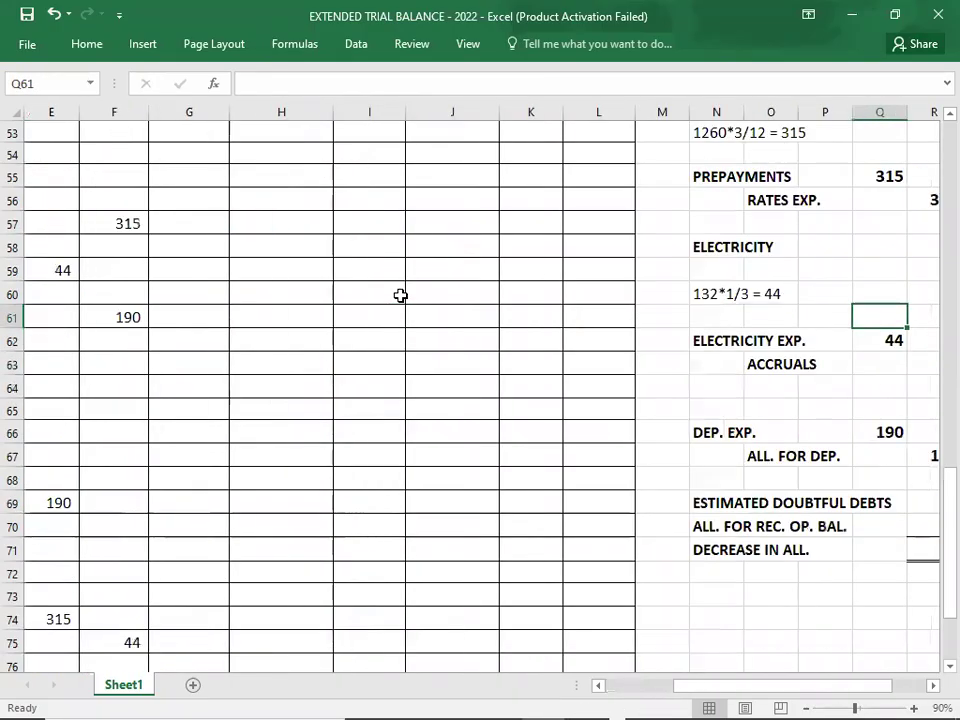
pyautogui.press('Right')
pyautogui.press('Right')
pyautogui.press('Right')
pyautogui.press('Down')
pyautogui.press('Down')
pyautogui.press('Down')
pyautogui.press('Down')
pyautogui.press('Down')
pyautogui.press('Down')
pyautogui.press('Down')
pyautogui.press('Down')
pyautogui.press('Left')
pyautogui.press('Left')
pyautogui.press('Left')
pyautogui.press('Left')
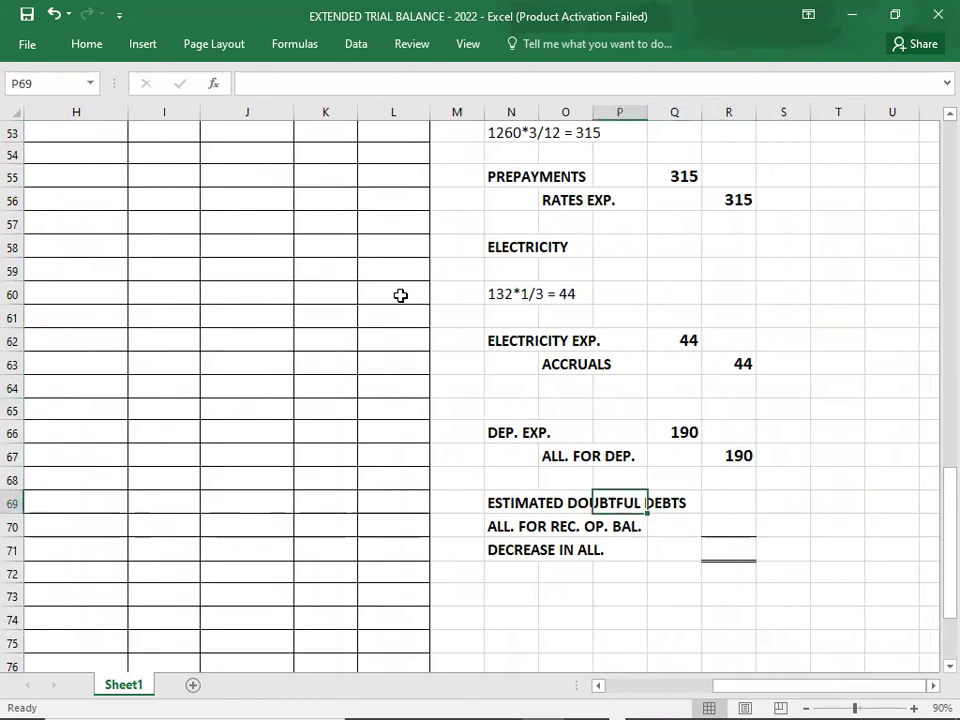
pyautogui.press('Left')
pyautogui.press('Left')
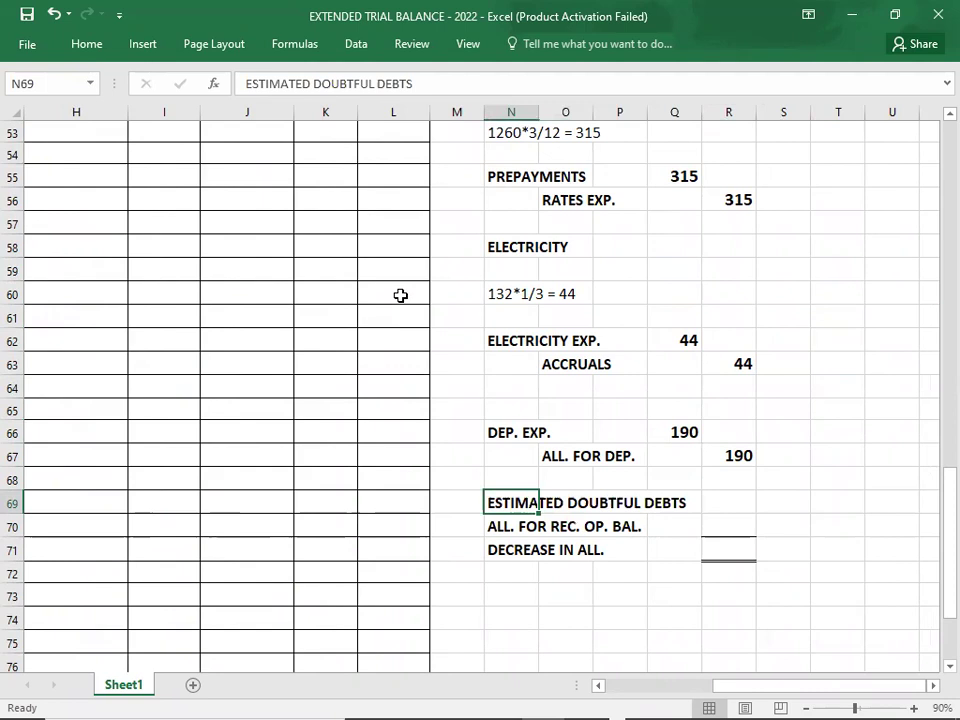
pyautogui.press('Up')
pyautogui.press('Up')
pyautogui.press('Up')
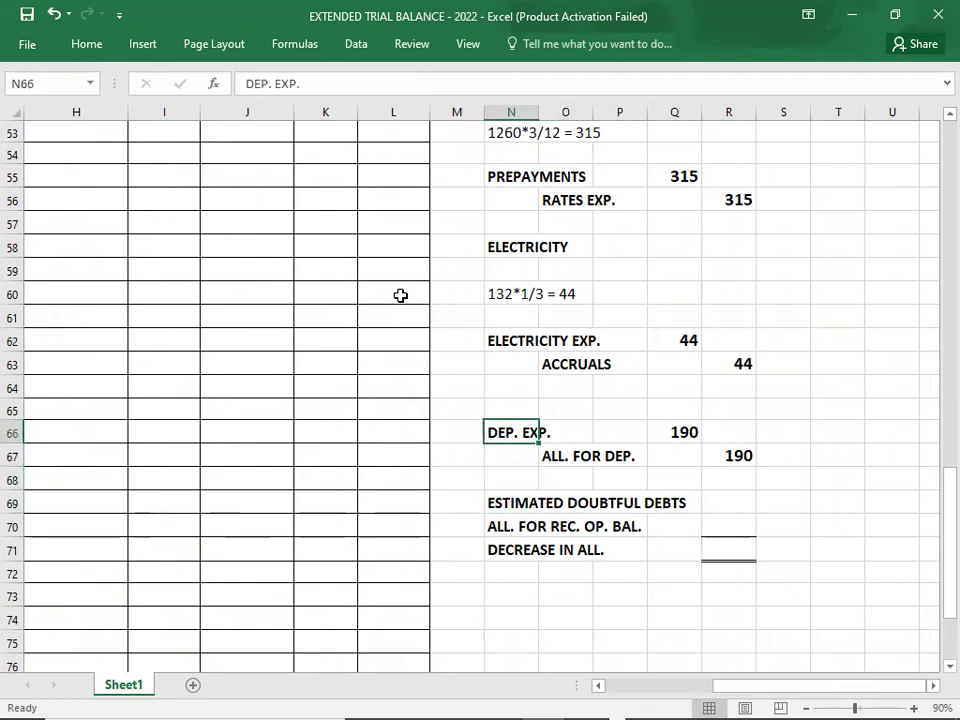
# Write the write-off journal's account titles, IRRECOVERABLE DEBTS in N73 and A/R in O74
pyautogui.press('Down')
pyautogui.press('Down')
pyautogui.press('Down')
pyautogui.press('Down')
pyautogui.press('Down')
pyautogui.press('Down')
pyautogui.press('Down')
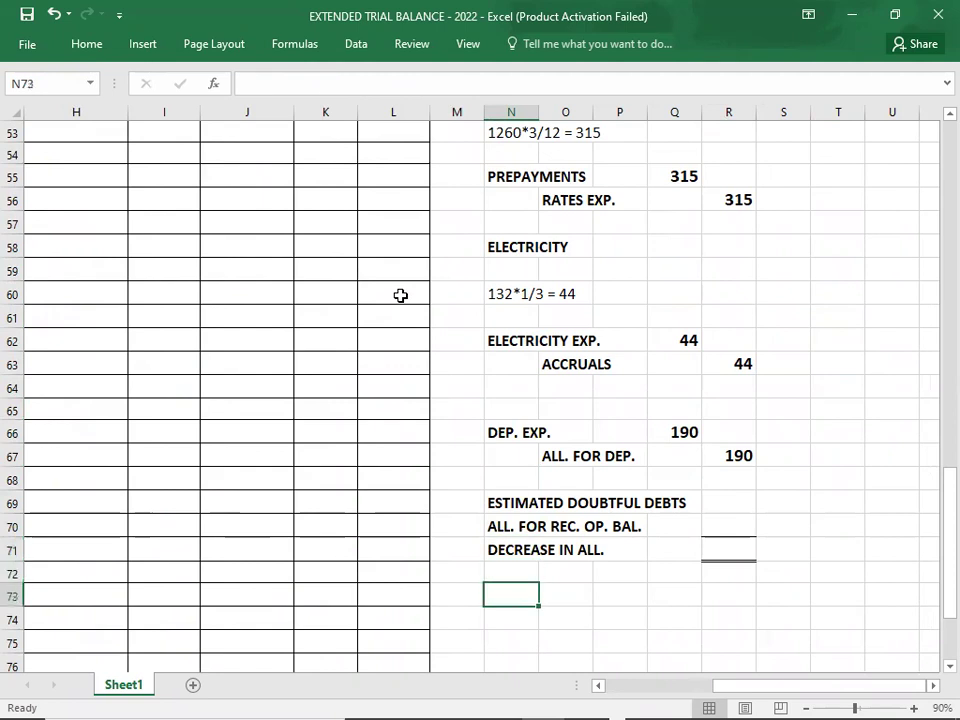
pyautogui.write('IRRECO')
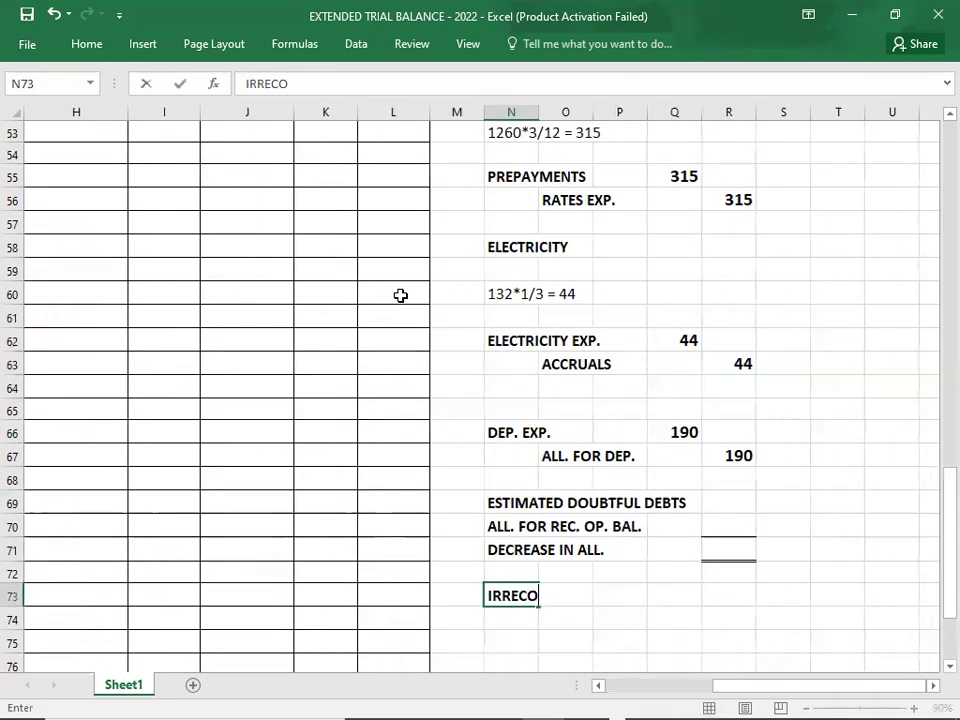
pyautogui.write('VERABLE')
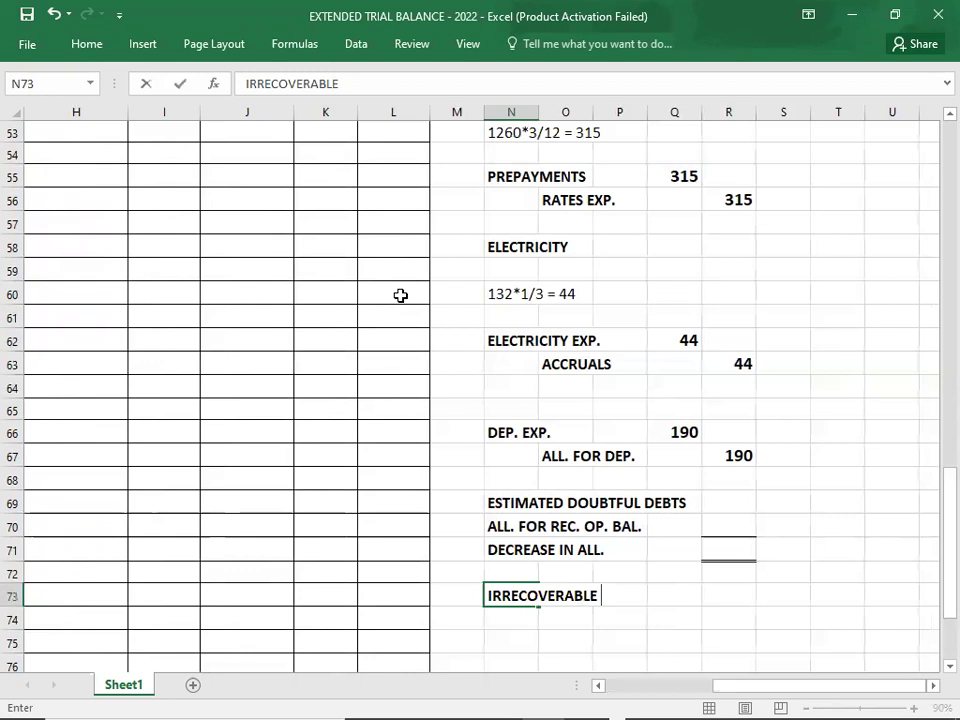
pyautogui.write(' DEBTS')
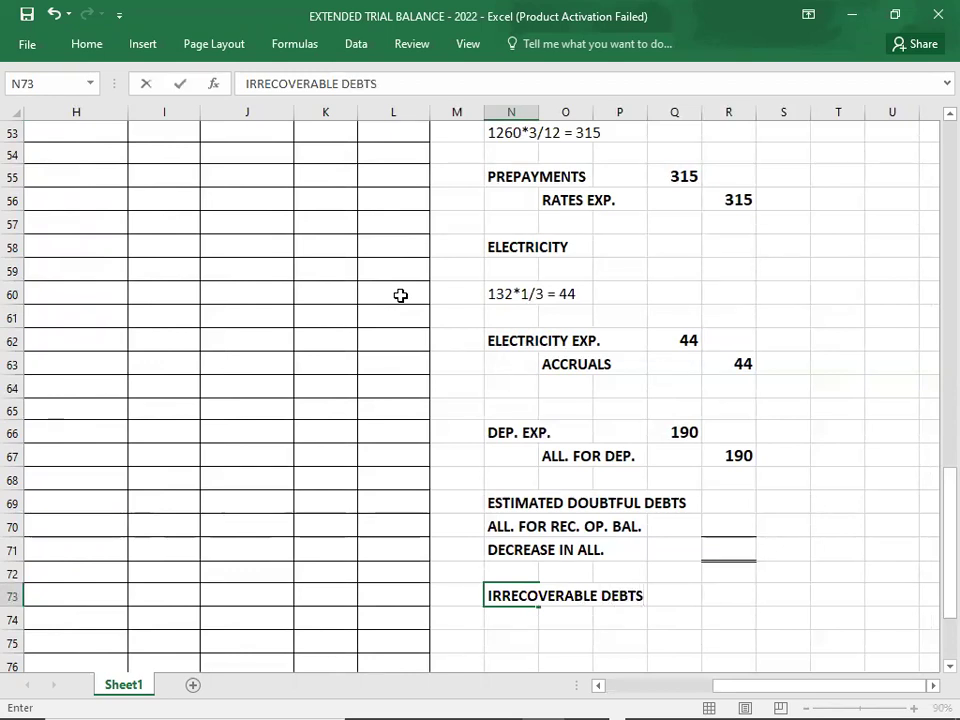
pyautogui.press('Return')
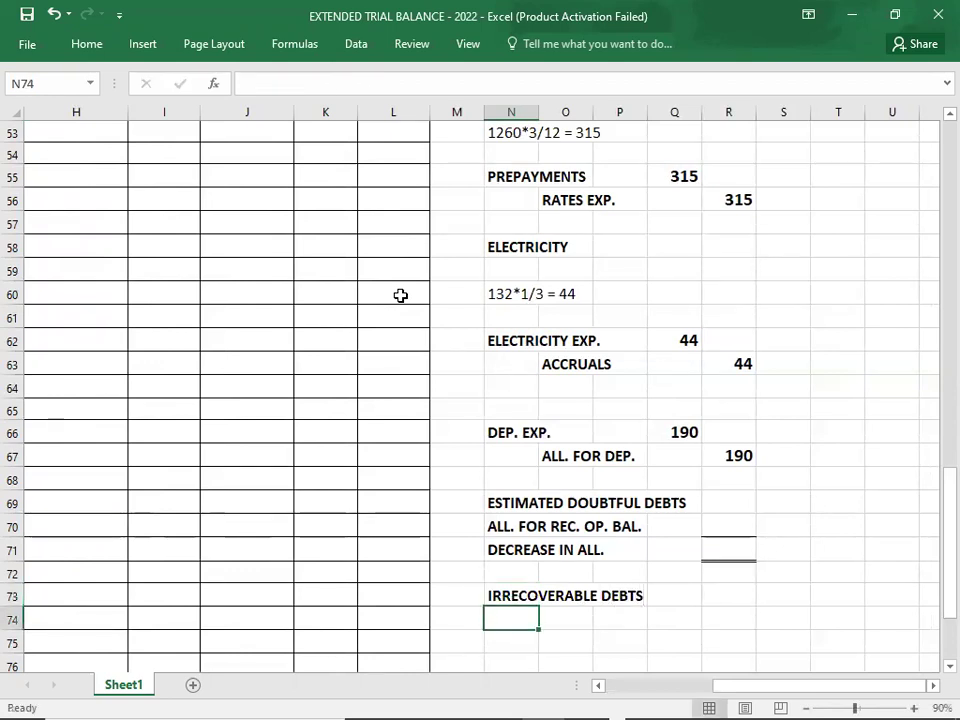
pyautogui.press('Right')
pyautogui.write('A/R')
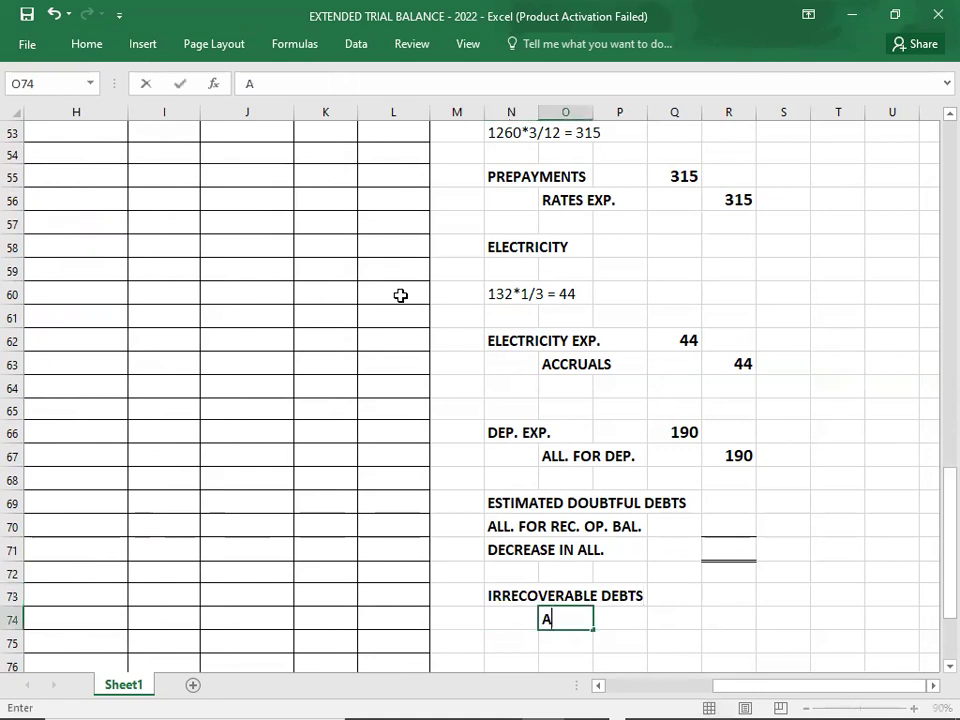
# Recheck the write-off amount in the PDF question and enter 200 as the debit in R73 and the credit in S74
pyautogui.press('Up')
pyautogui.press('Right')
pyautogui.press('Right')
pyautogui.press('Right')
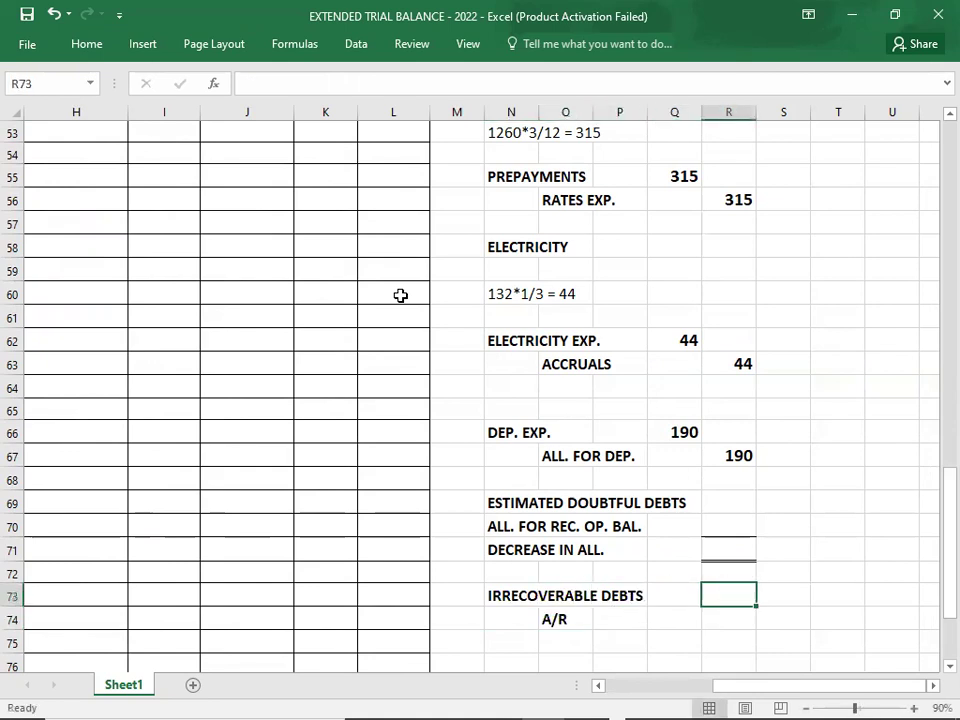
pyautogui.hotkey('alt', 'Tab')
pyautogui.hotkey('alt', 'Tab')
pyautogui.write('200')
pyautogui.press('Return')
pyautogui.press('Right')
pyautogui.write('200')
pyautogui.press('Return')
# Make the irrecoverable debts journal amounts in R73:S74 bold
pyautogui.press('Up')
pyautogui.press('Up')
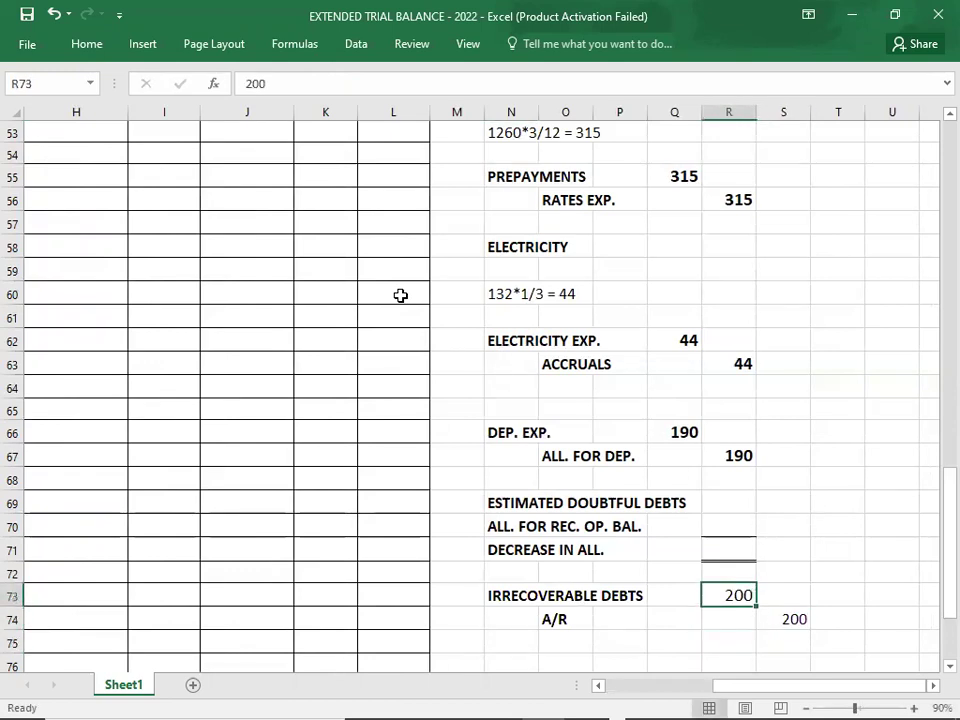
pyautogui.hotkey('shift', 'Right')
pyautogui.hotkey('shift', 'Down')
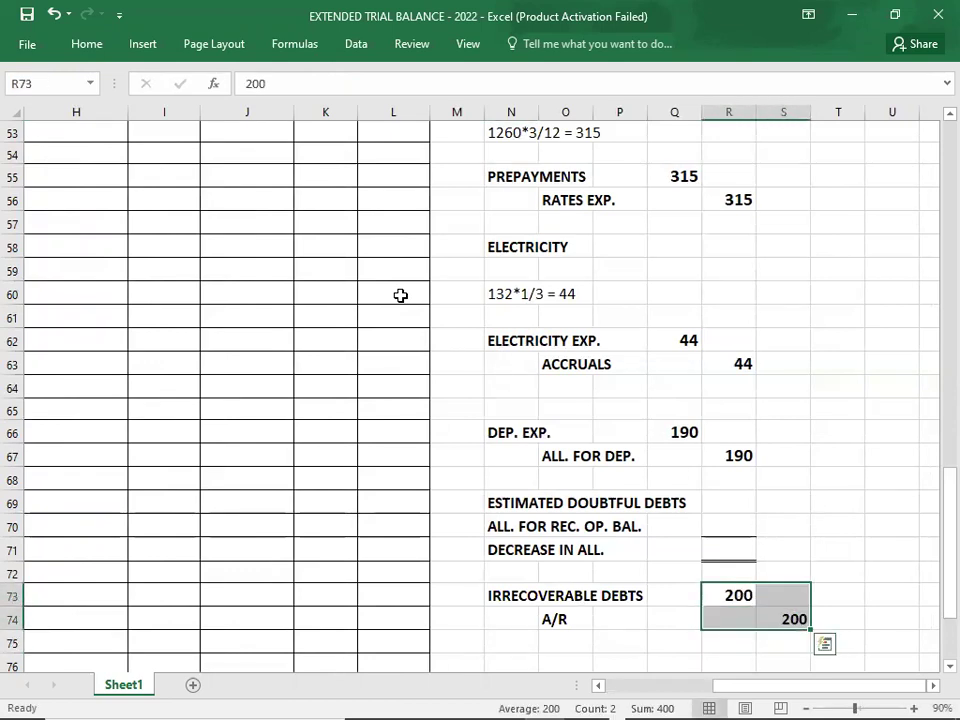
# Post the 200 write-off as a credit adjustment to Receivables in F62 of the trial balance
pyautogui.press('Left')
pyautogui.press('Left')
pyautogui.press('Left')
pyautogui.press('Left')
pyautogui.press('Left')
pyautogui.press('Left')
pyautogui.press('Left')
pyautogui.press('Left')
pyautogui.press('Left')
pyautogui.press('Left')
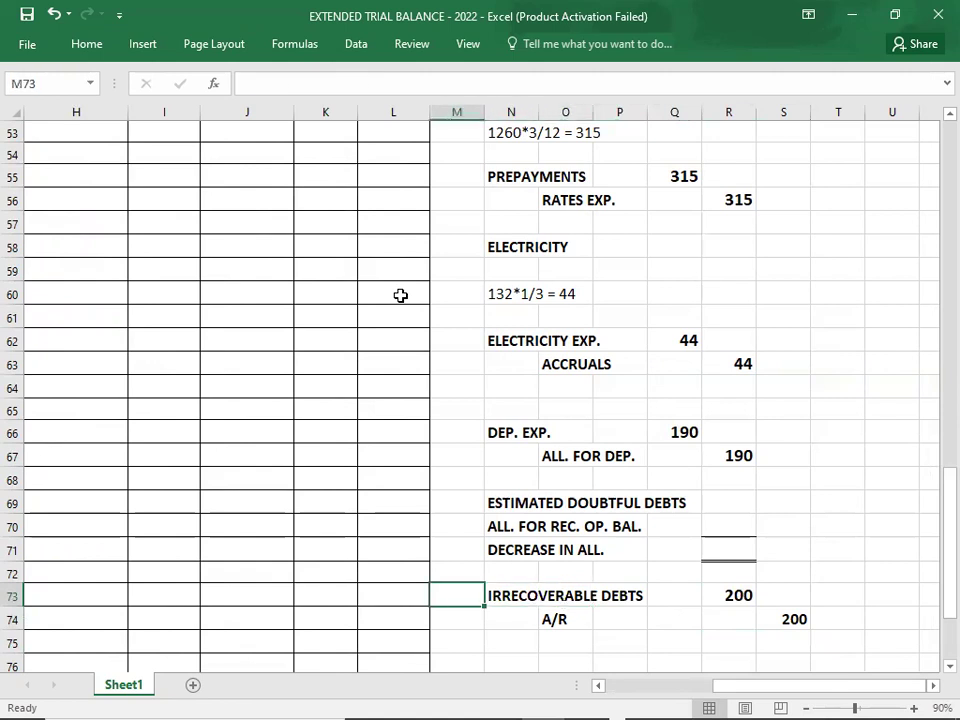
pyautogui.press('Left')
pyautogui.press('Left')
pyautogui.press('Left')
pyautogui.press('Left')
pyautogui.press('Left')
pyautogui.press('Left')
pyautogui.press('Left')
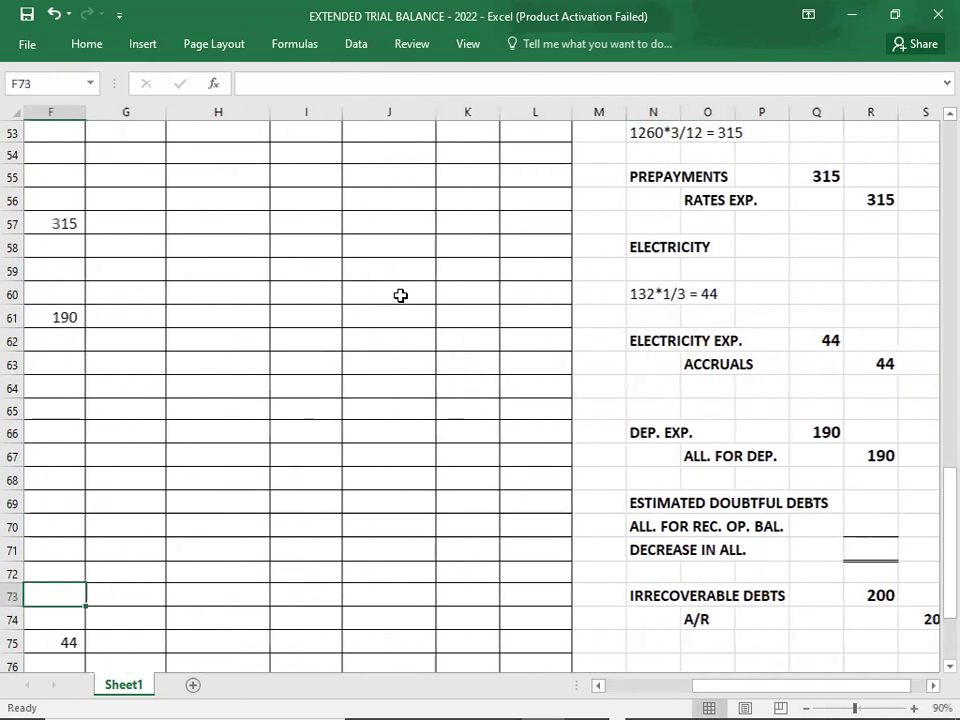
pyautogui.press('Up')
pyautogui.press('Up')
pyautogui.press('Up')
pyautogui.press('Up')
pyautogui.press('Up')
pyautogui.press('Up')
pyautogui.press('Up')
pyautogui.press('Up')
pyautogui.press('Up')
pyautogui.press('Up')
pyautogui.press('Up')
pyautogui.press('Up')
pyautogui.press('Up')
pyautogui.press('Up')
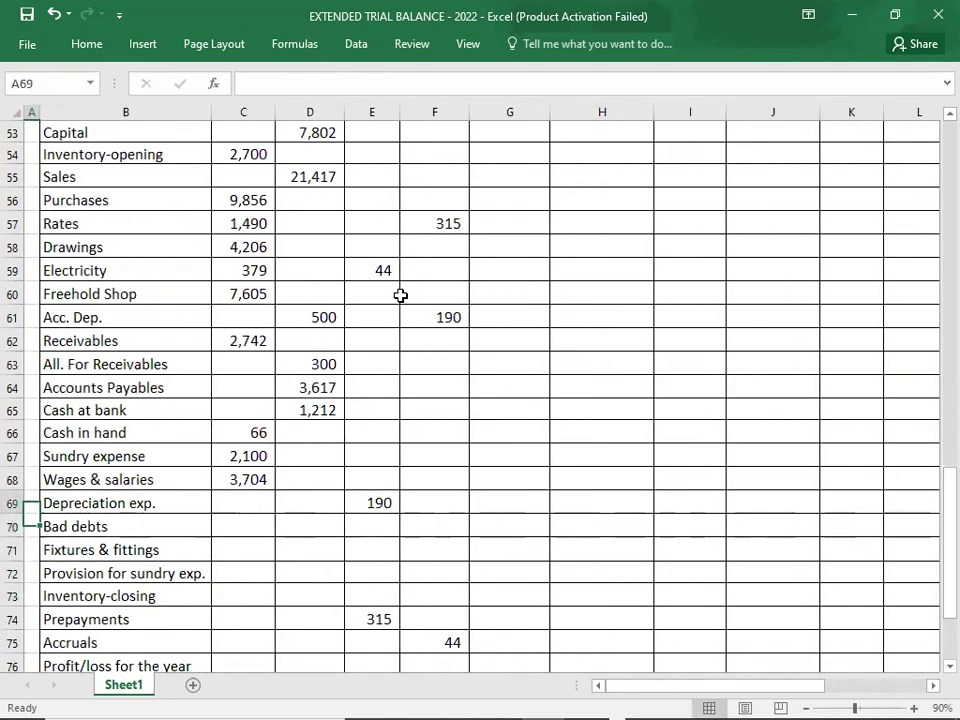
pyautogui.press('Up')
pyautogui.press('Up')
pyautogui.press('Up')
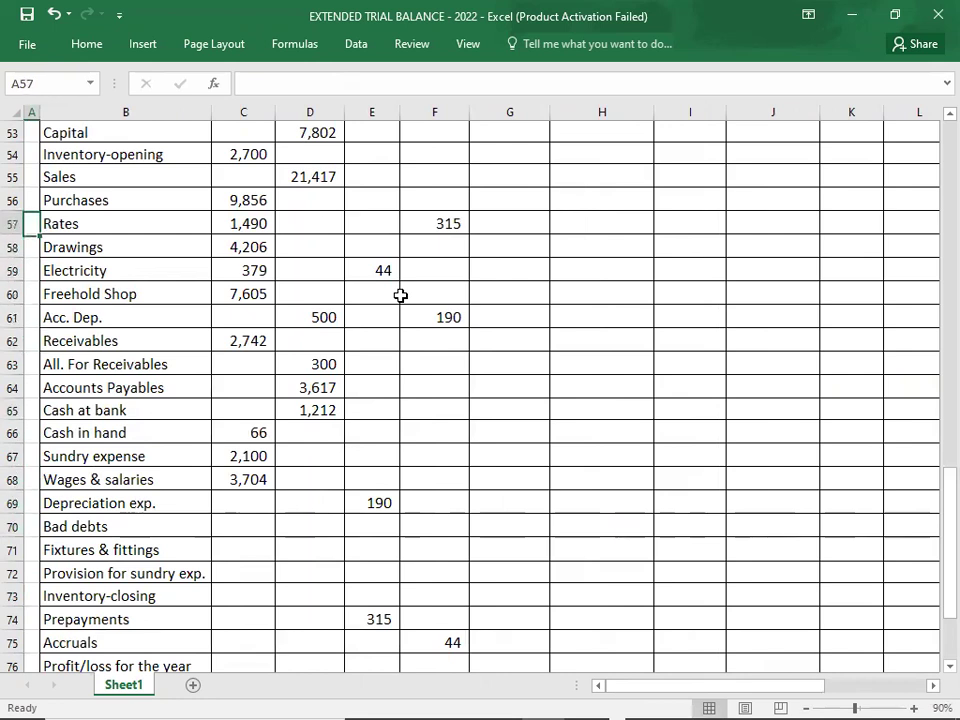
pyautogui.press('Down')
pyautogui.press('Down')
pyautogui.press('Down')
pyautogui.press('Down')
pyautogui.press('Down')
pyautogui.press('Down')
pyautogui.press('Right')
pyautogui.press('Right')
pyautogui.press('Right')
pyautogui.press('Right')
pyautogui.press('Right')
pyautogui.write('200')
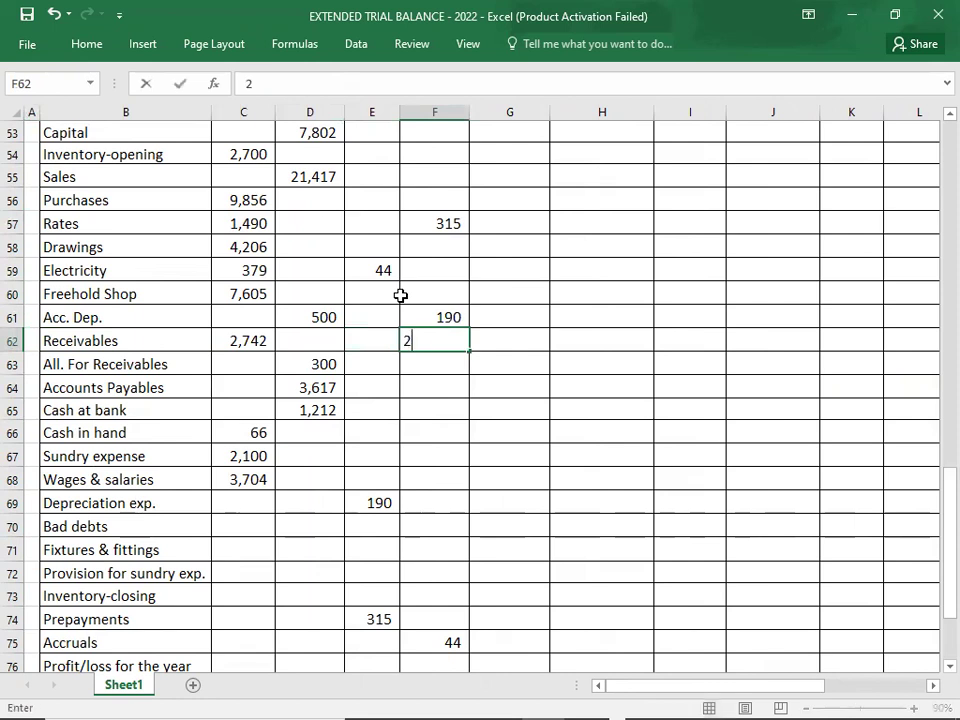
pyautogui.press('Return')
# Post 200 as a debit adjustment in E70 on the Bad debts row
pyautogui.press('Down')
pyautogui.press('Down')
pyautogui.press('Down')
pyautogui.press('Down')
pyautogui.press('Down')
pyautogui.press('Down')
pyautogui.press('Down')
pyautogui.press('Down')
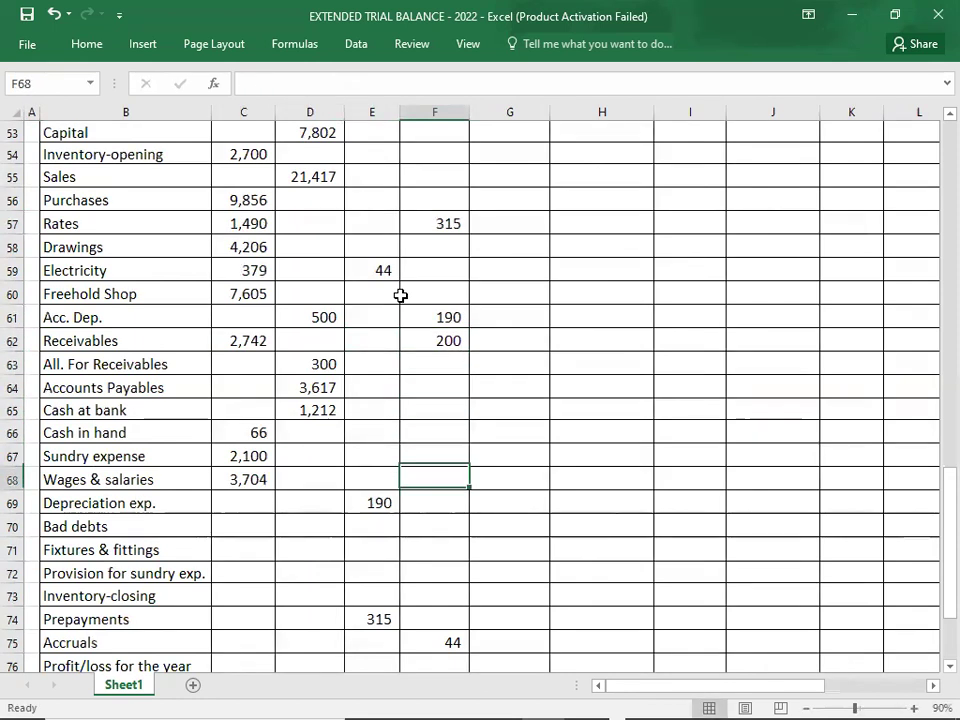
pyautogui.press('Left')
pyautogui.press('Up')
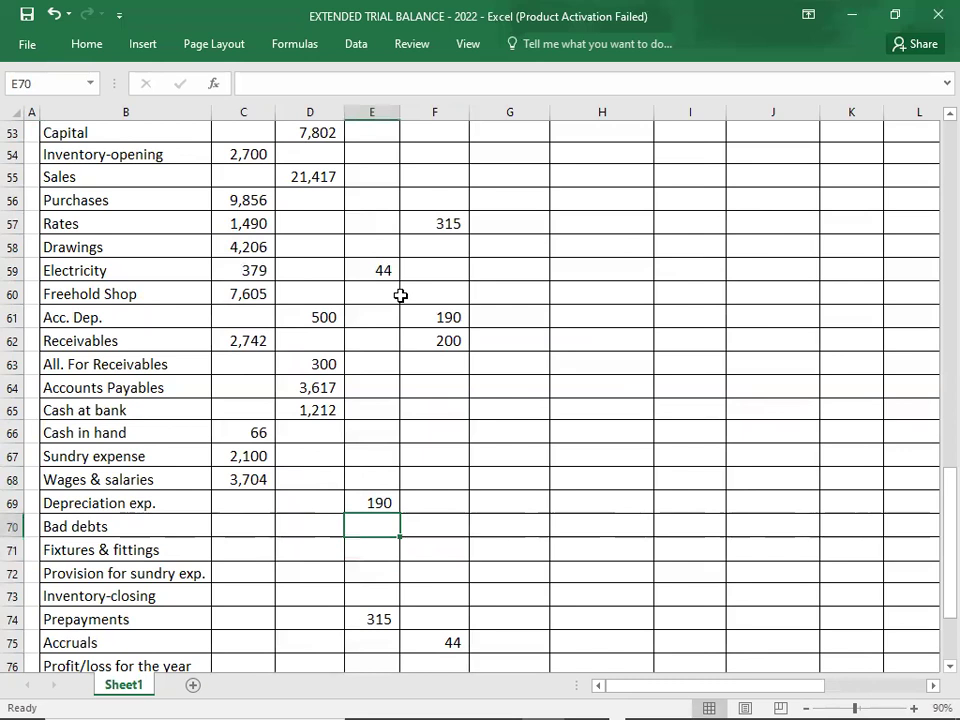
pyautogui.write('200')
# Rename the Bad debts account in B70 to "Irrecoverable debts"
pyautogui.press('Left')
pyautogui.press('Left')
pyautogui.press('Left')
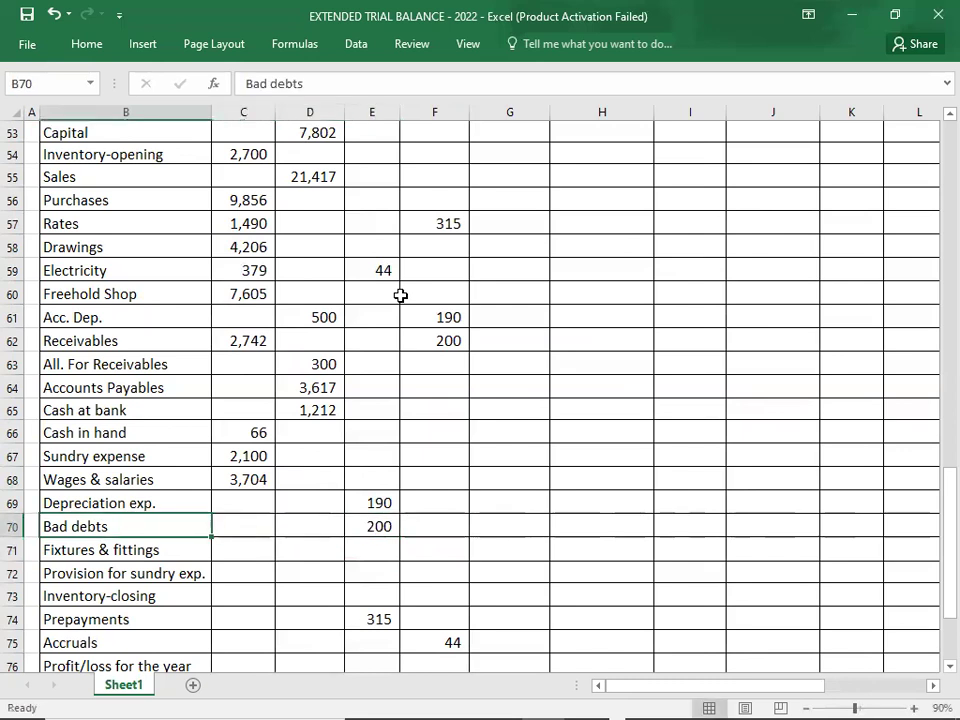
pyautogui.write('IRRE')
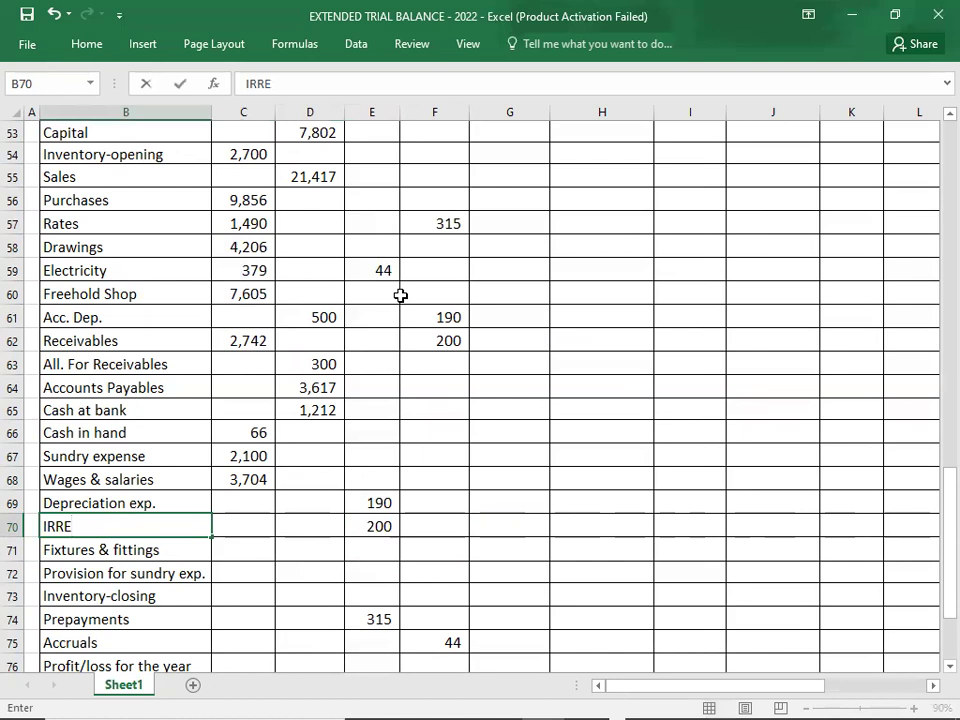
pyautogui.press('BackSpace')
pyautogui.press('BackSpace')
pyautogui.press('BackSpace')
pyautogui.write('rrecover')
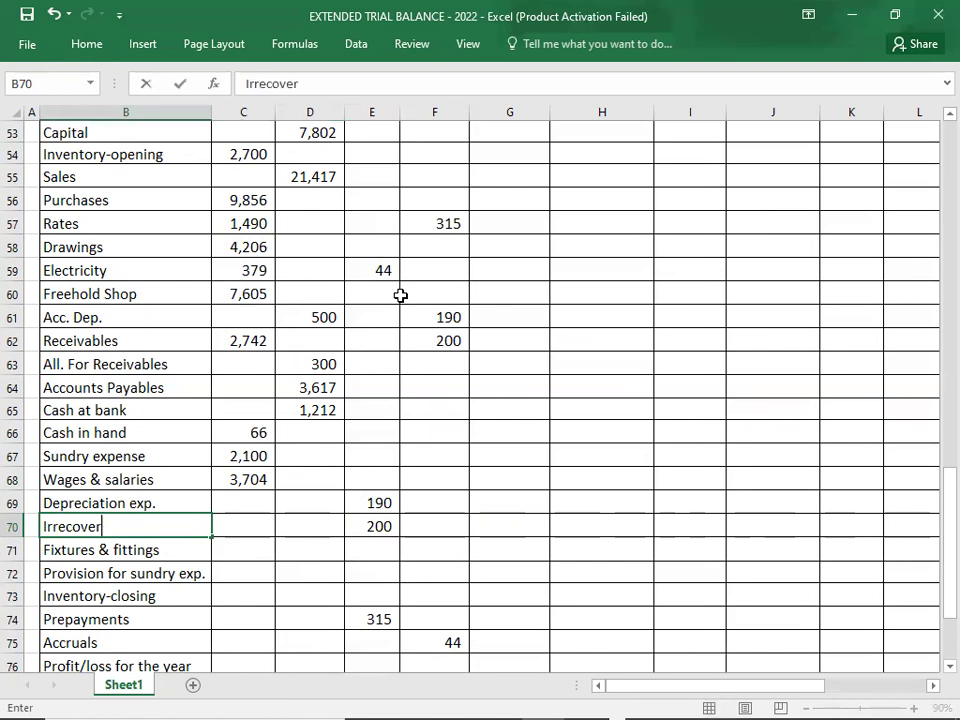
pyautogui.write('able debts')
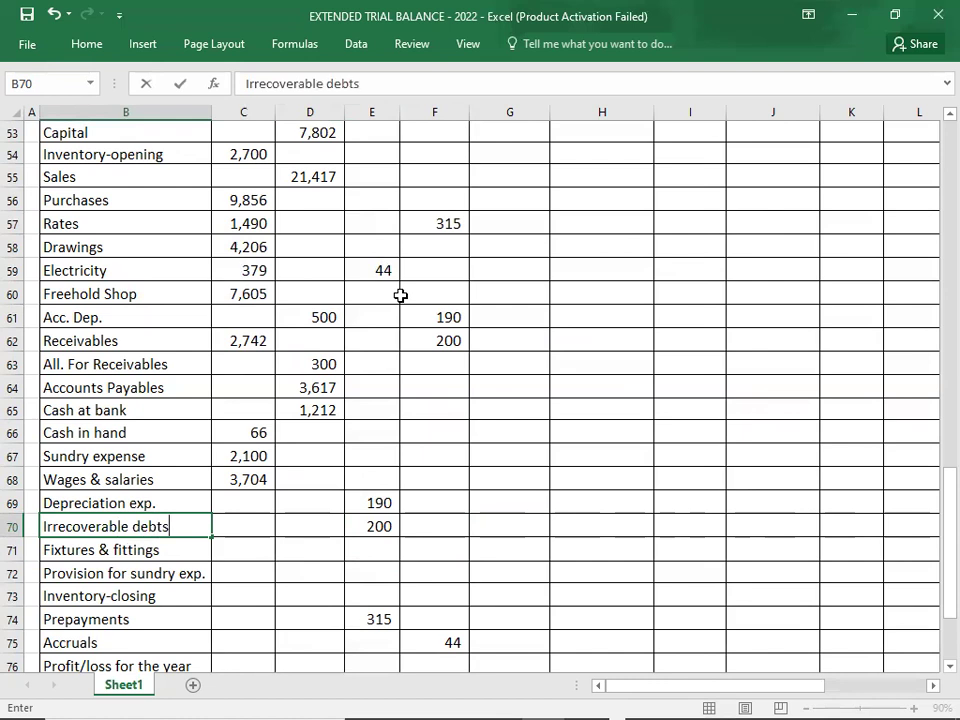
pyautogui.press('Tab')
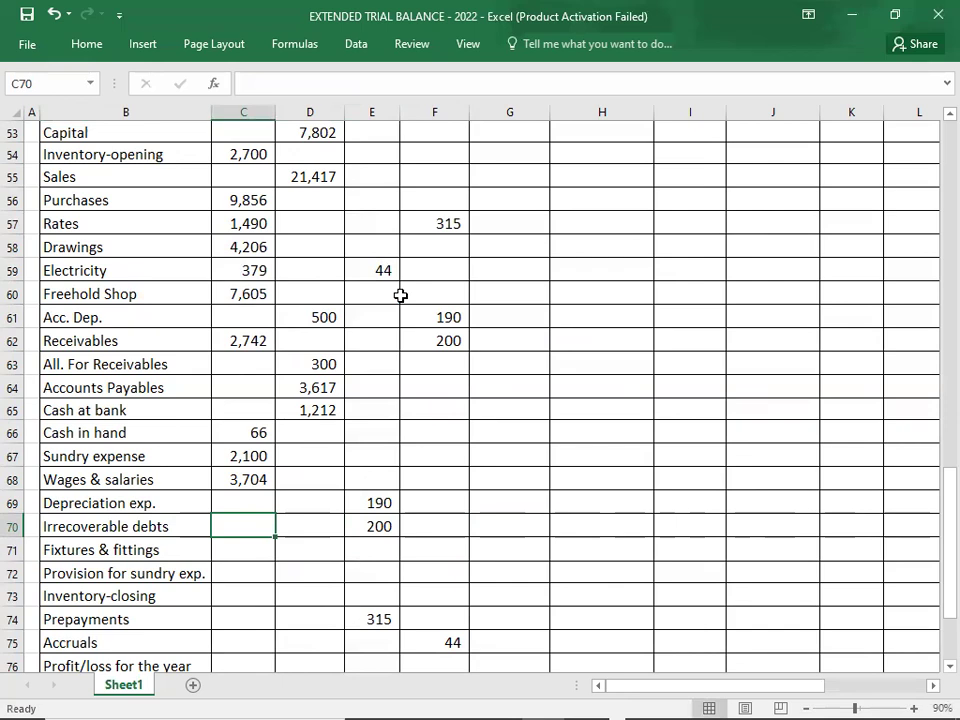
# Check the required receivables allowance in note (e) of the PDF question and enter 127 for ESTIMATED DOUBTFUL DEBTS in R69
pyautogui.hotkey('alt', 'Tab')
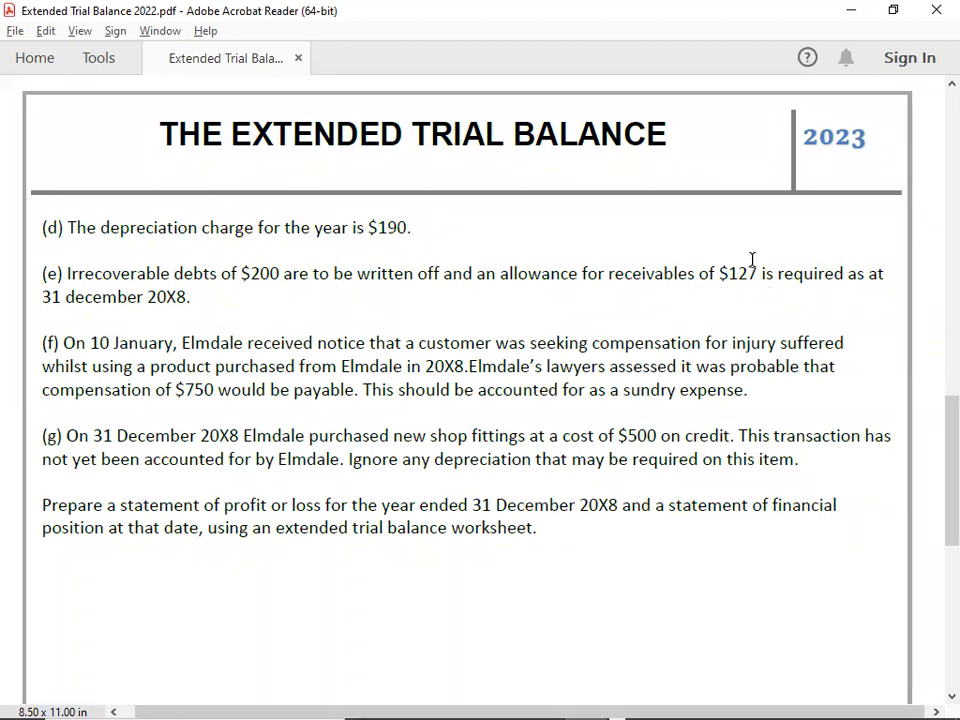
pyautogui.hotkey('alt', 'Tab')
pyautogui.press('Right')
pyautogui.press('Right')
pyautogui.press('Right')
pyautogui.press('Right')
pyautogui.press('Right')
pyautogui.press('Right')
pyautogui.press('Right')
pyautogui.press('Right')
pyautogui.press('Right')
pyautogui.press('Right')
pyautogui.press('Right')
pyautogui.press('Right')
pyautogui.press('Right')
pyautogui.press('Right')
pyautogui.press('Right')
pyautogui.press('Right')
pyautogui.press('Down')
pyautogui.press('Down')
pyautogui.press('Down')
pyautogui.press('Down')
pyautogui.press('Down')
pyautogui.press('Down')
pyautogui.press('Down')
pyautogui.press('Down')
pyautogui.press('Down')
pyautogui.press('Down')
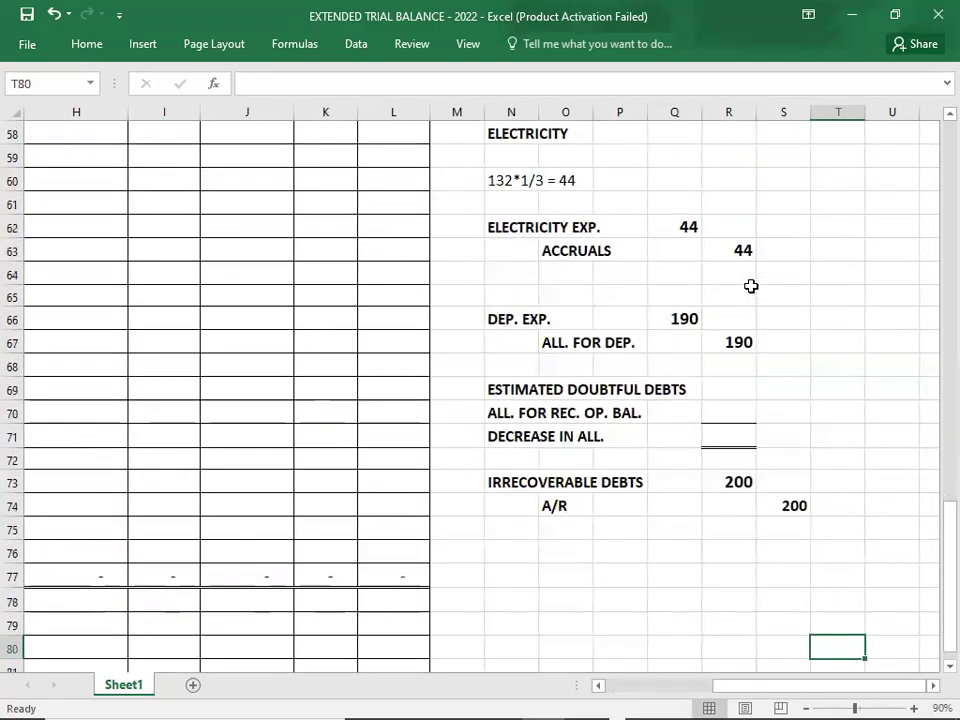
pyautogui.click(732, 389)
pyautogui.write('127')
pyautogui.press('Return')
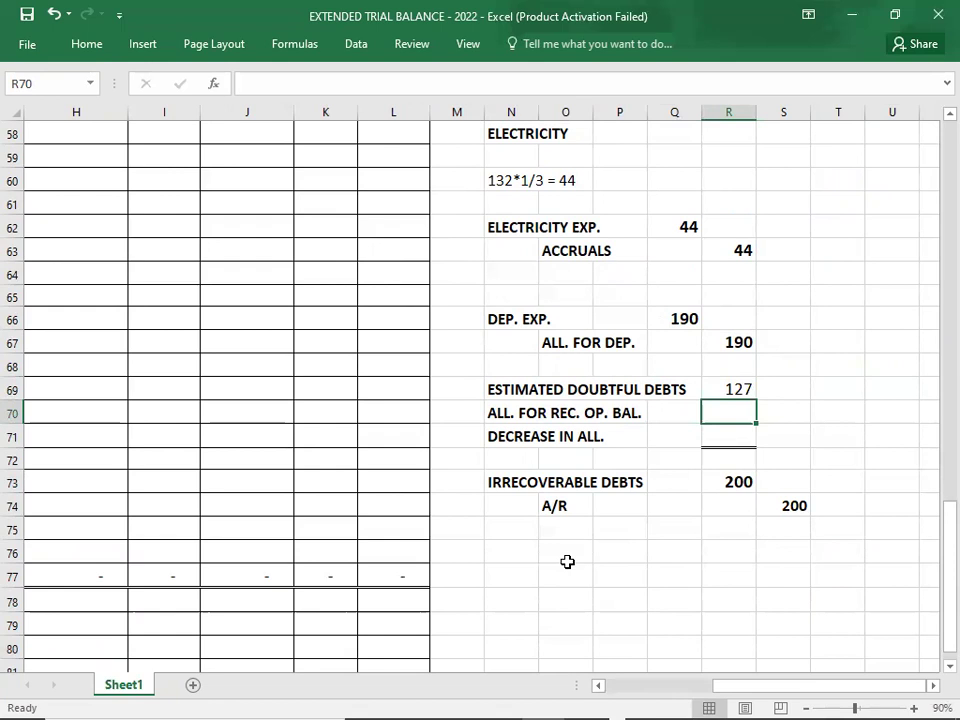
# Look up the All. For Receivables balance in the trial balance and enter -300 as the allowance's opening balance in R70
pyautogui.press('alt')
pyautogui.hotkey('alt', 'Tab')
pyautogui.hotkey('alt', 'Tab')
pyautogui.press('Left')
pyautogui.press('Left')
pyautogui.press('Left')
pyautogui.press('Left')
pyautogui.press('Left')
pyautogui.press('Left')
pyautogui.press('Left')
pyautogui.press('Left')
pyautogui.press('Left')
pyautogui.press('Left')
pyautogui.press('Left')
pyautogui.press('Left')
pyautogui.press('Left')
pyautogui.press('Left')
pyautogui.press('Left')
pyautogui.press('Left')
pyautogui.press('Left')
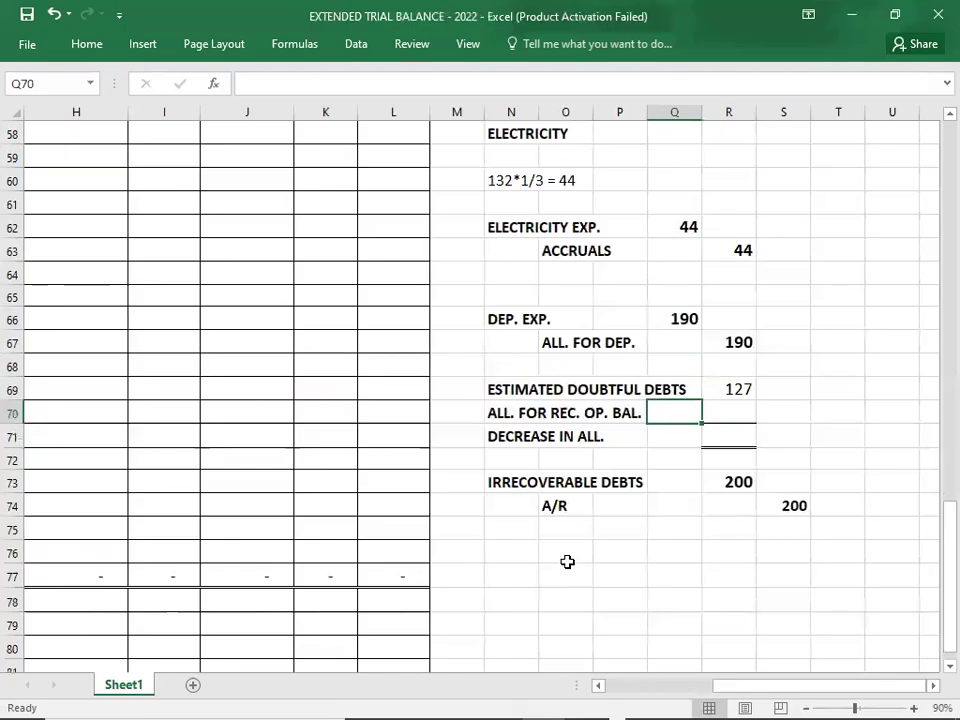
pyautogui.press('Up')
pyautogui.press('Up')
pyautogui.press('Up')
pyautogui.press('Up')
pyautogui.press('Up')
pyautogui.press('Up')
pyautogui.press('Up')
pyautogui.press('Right')
pyautogui.press('Right')
pyautogui.press('Right')
pyautogui.press('Right')
pyautogui.press('Right')
pyautogui.press('Right')
pyautogui.press('Right')
pyautogui.press('Right')
pyautogui.press('Right')
pyautogui.press('Right')
pyautogui.press('Right')
pyautogui.press('Right')
pyautogui.press('Right')
pyautogui.press('Right')
pyautogui.press('Right')
pyautogui.press('Right')
pyautogui.press('Right')
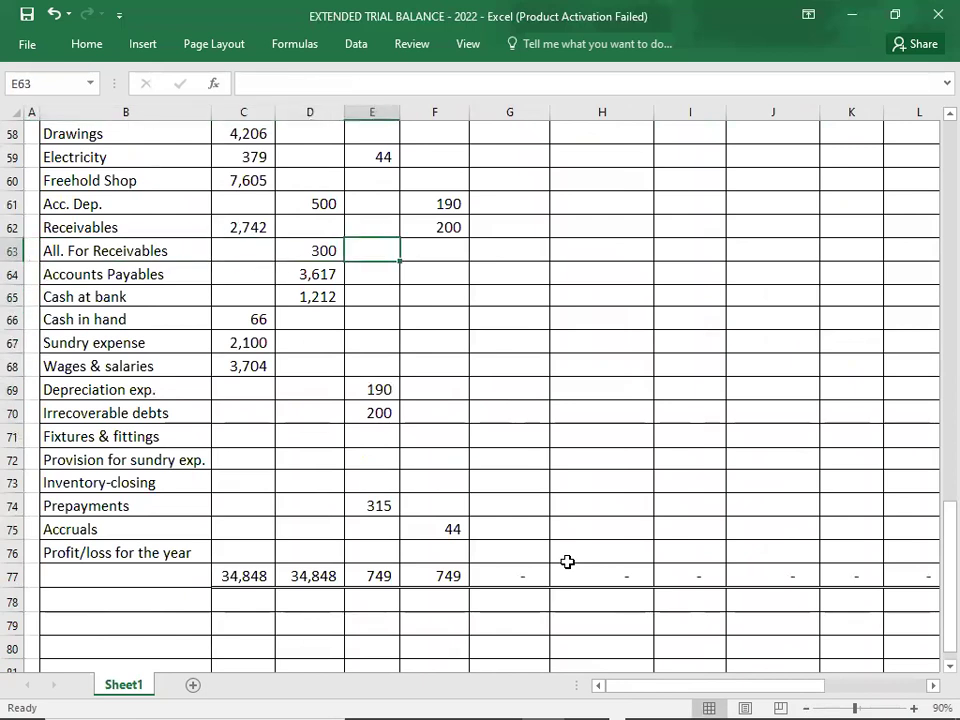
pyautogui.press('Right')
pyautogui.press('Down')
pyautogui.press('Down')
pyautogui.press('Down')
pyautogui.press('Down')
pyautogui.press('Down')
pyautogui.press('Down')
pyautogui.press('Left')
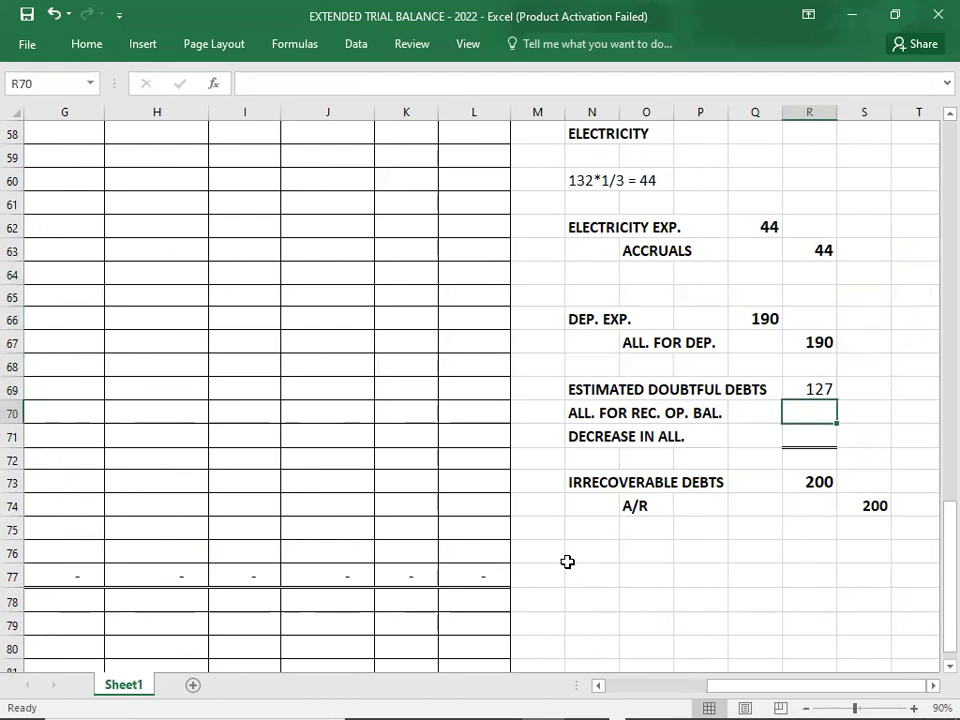
pyautogui.write('-300')
pyautogui.press('Return')
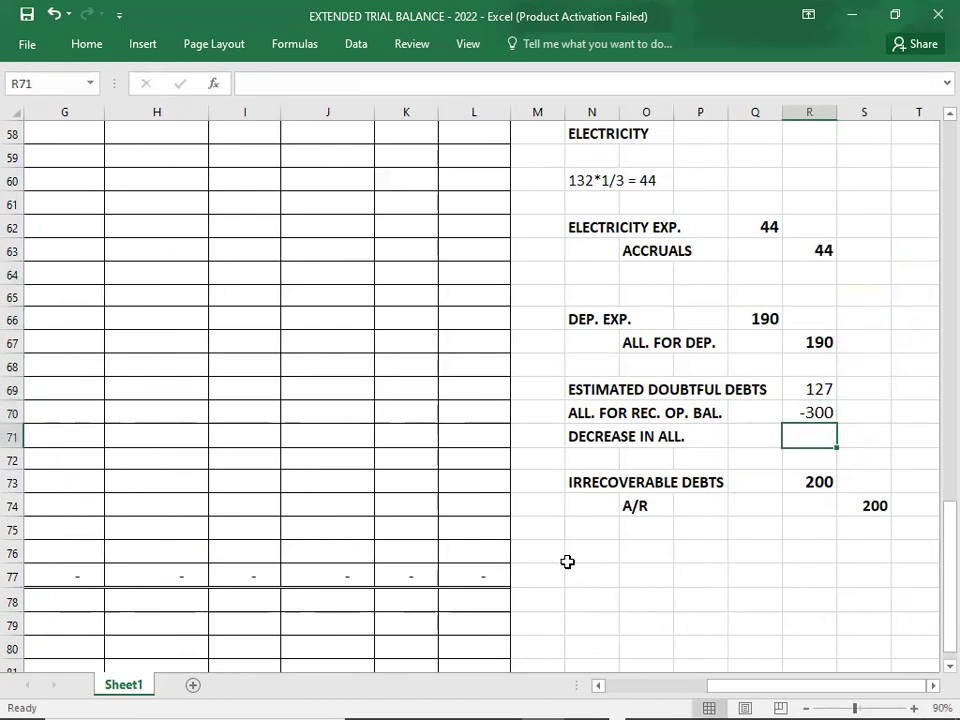
# Enter -173 as the decrease in the receivables allowance in R71
pyautogui.write('-173')
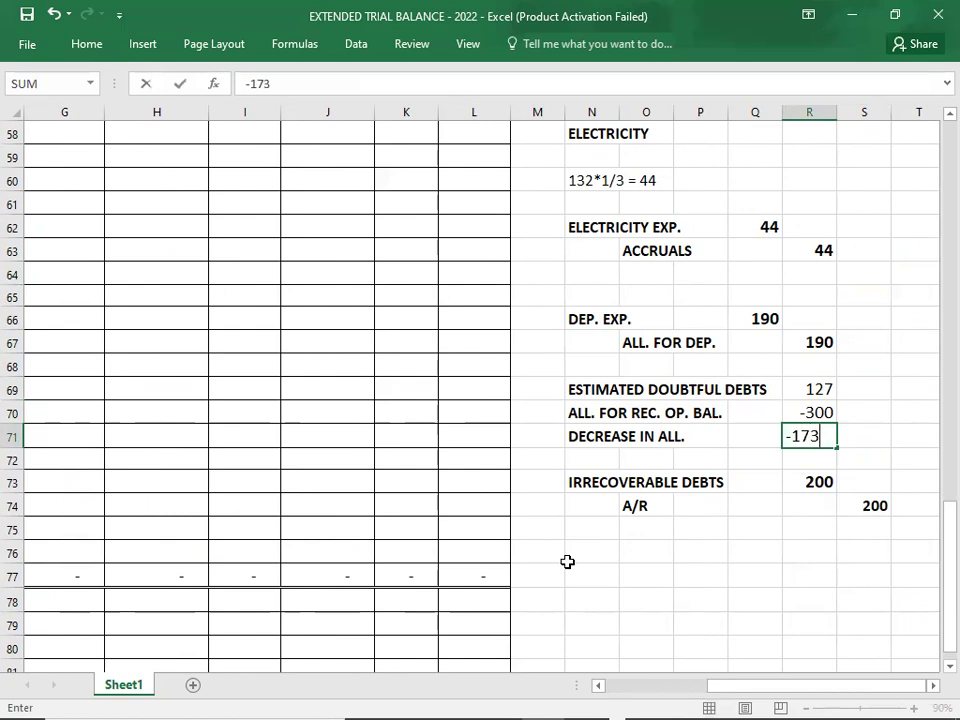
pyautogui.press('Return')
pyautogui.press('Down')
pyautogui.press('Down')
pyautogui.press('Down')
pyautogui.press('Down')
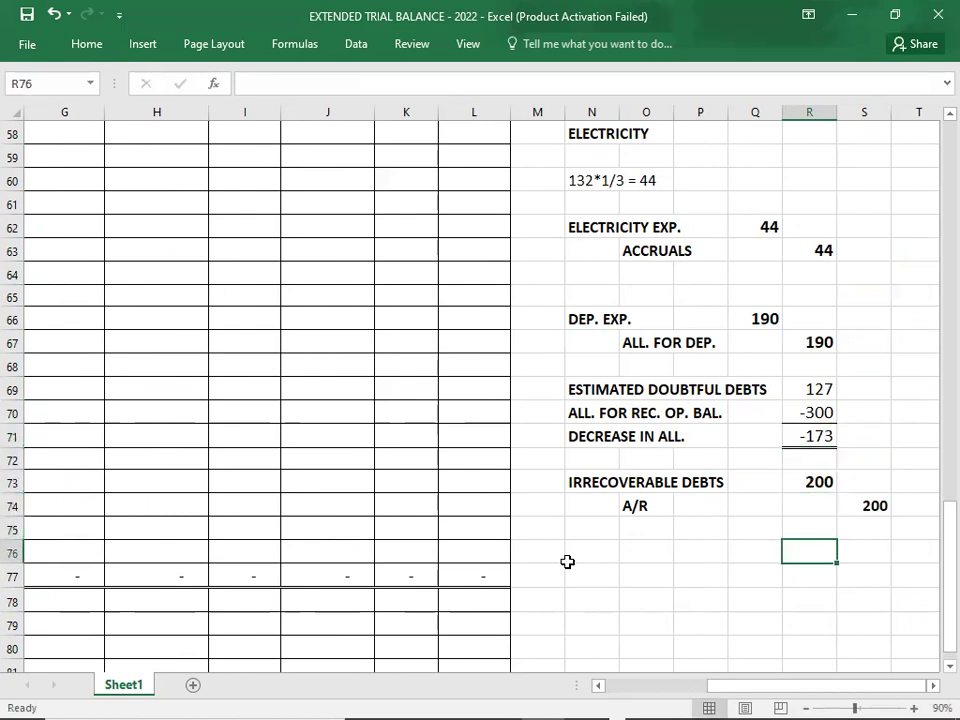
# Label the allowance decrease journal with "ALL. FOR REC." in N76 and "IRRECOVERABLE DEBTS" in O77
pyautogui.press('Left')
pyautogui.press('Left')
pyautogui.press('Left')
pyautogui.press('Left')
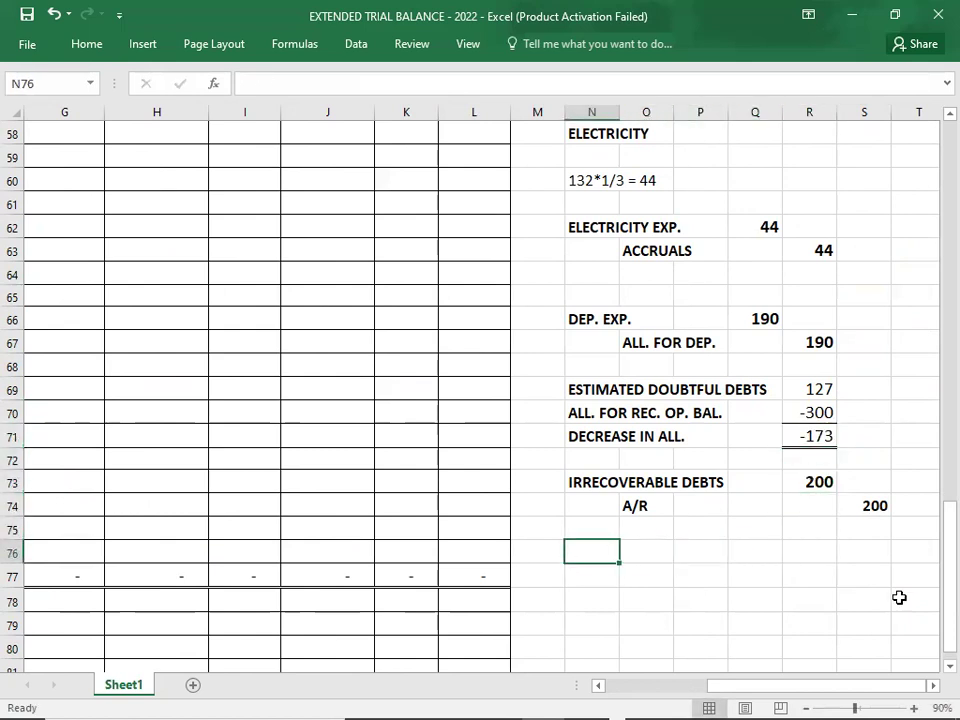
pyautogui.write('all.')
pyautogui.press('BackSpace')
pyautogui.press('BackSpace')
pyautogui.press('BackSpace')
pyautogui.press('BackSpace')
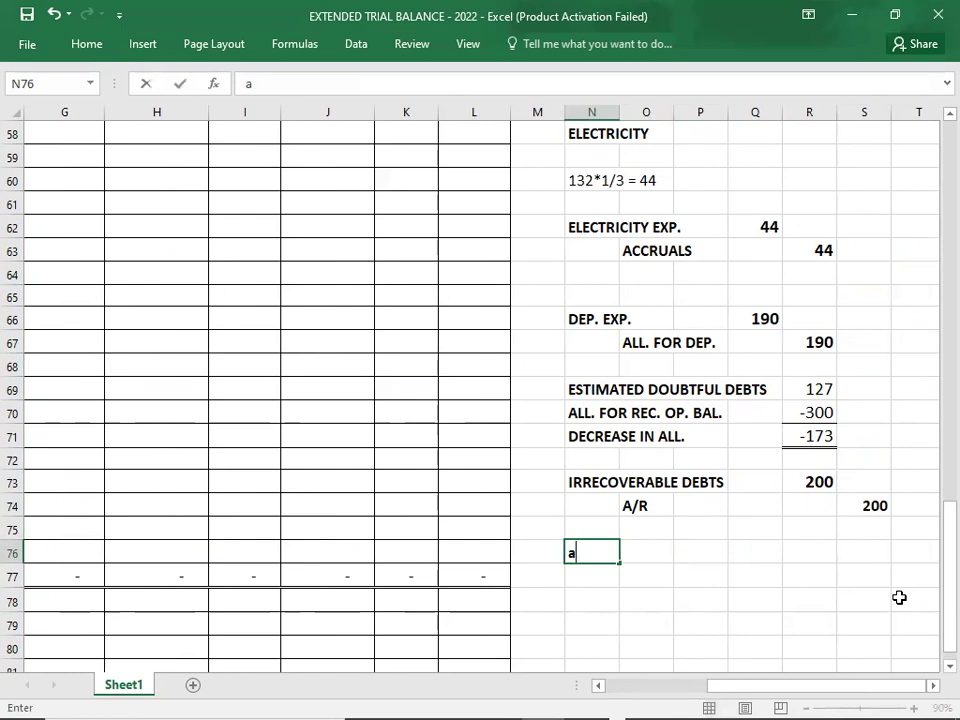
pyautogui.write('ALL. FOE')
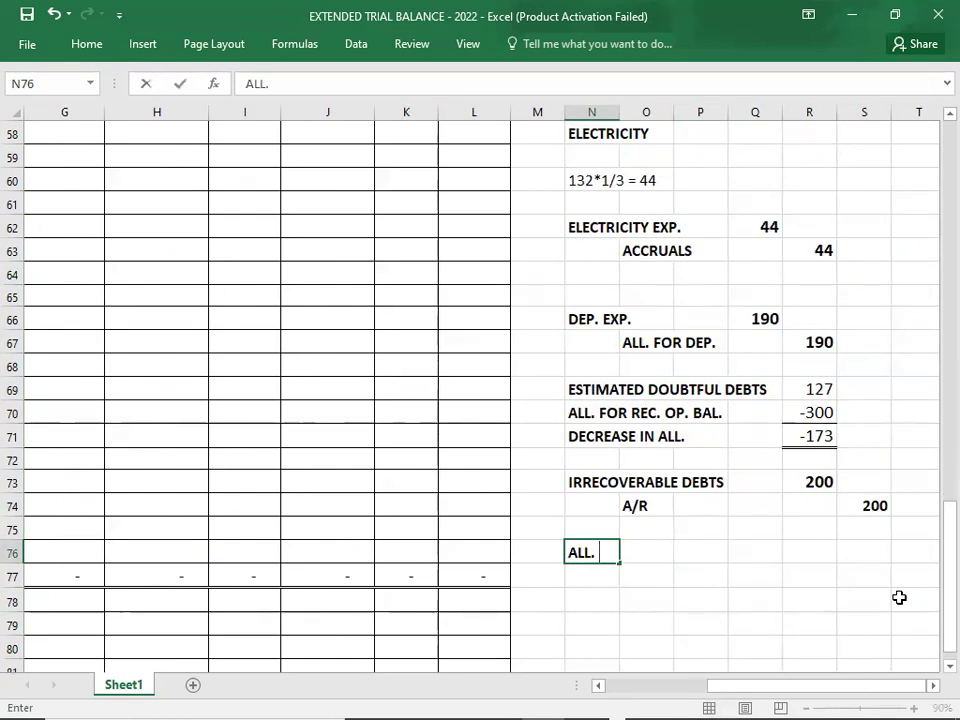
pyautogui.press('BackSpace')
pyautogui.press('BackSpace')
pyautogui.write('OR')
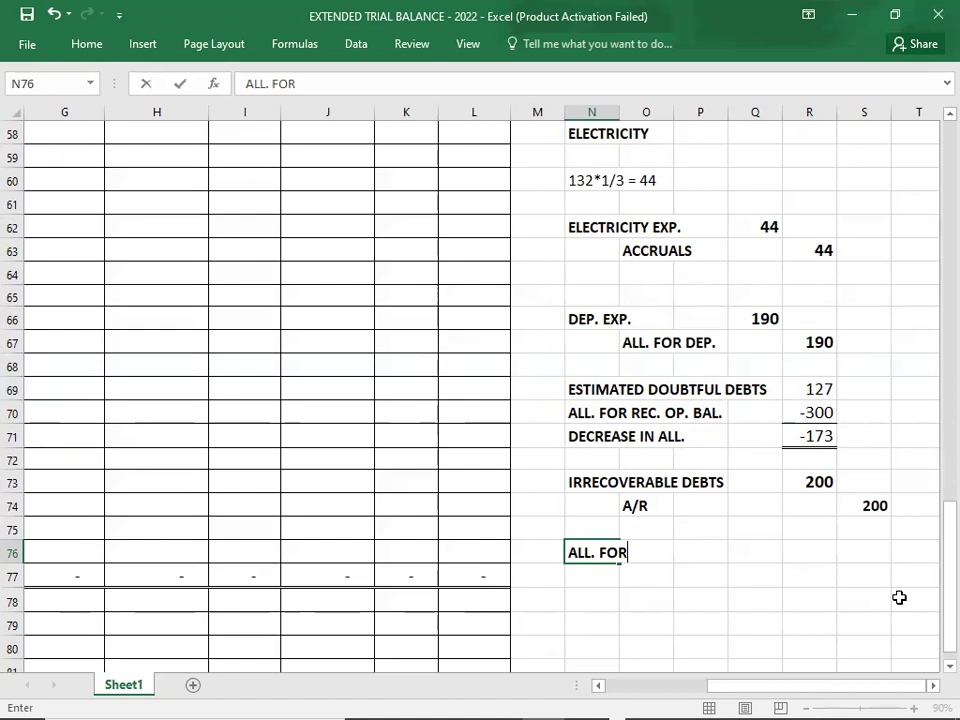
pyautogui.write(' REC.')
pyautogui.press('Return')
pyautogui.press('Right')
pyautogui.write('IRR')
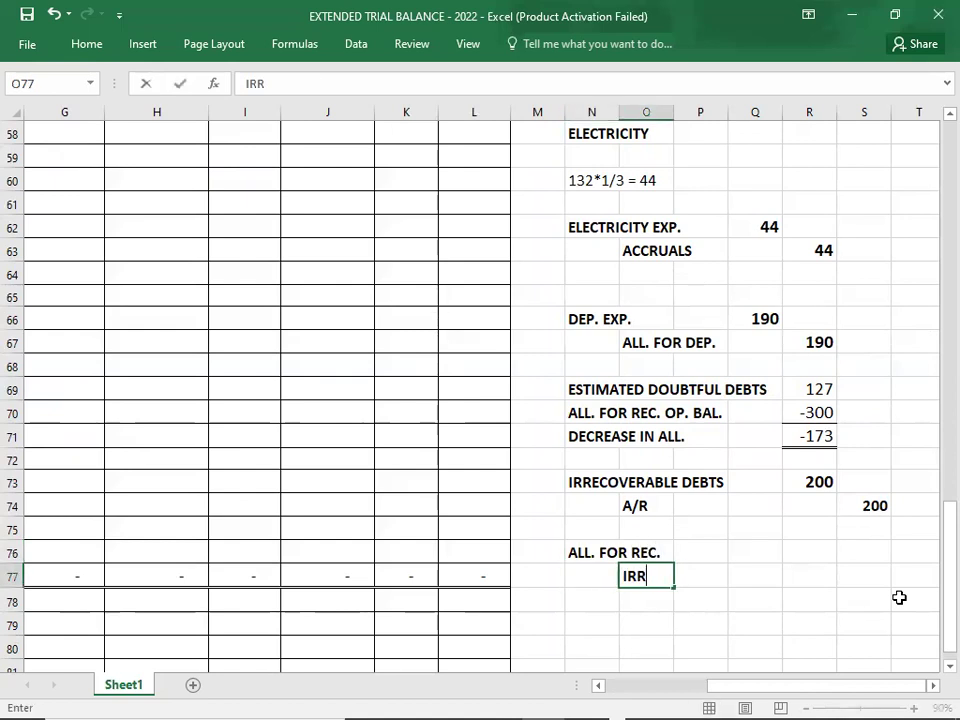
pyautogui.write('ECOVERABLE DEBTS')
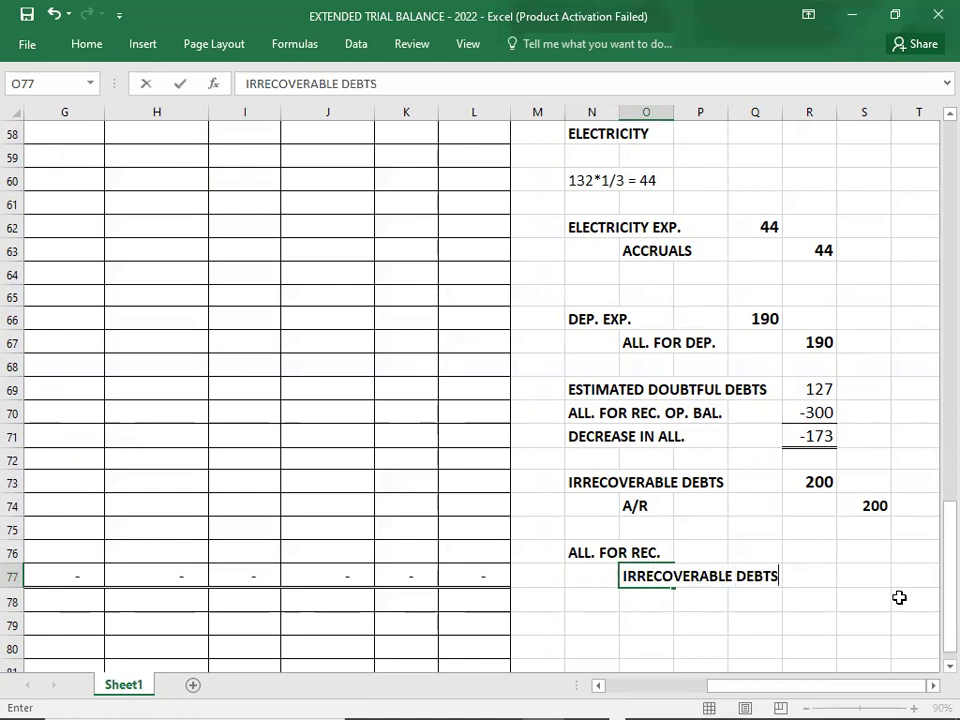
# Enter 173 as the journal's debit in R76 and credit in S77, and make both amounts bold
pyautogui.press('Up')
pyautogui.press('Right')
pyautogui.press('Right')
pyautogui.press('Right')
pyautogui.write('173')
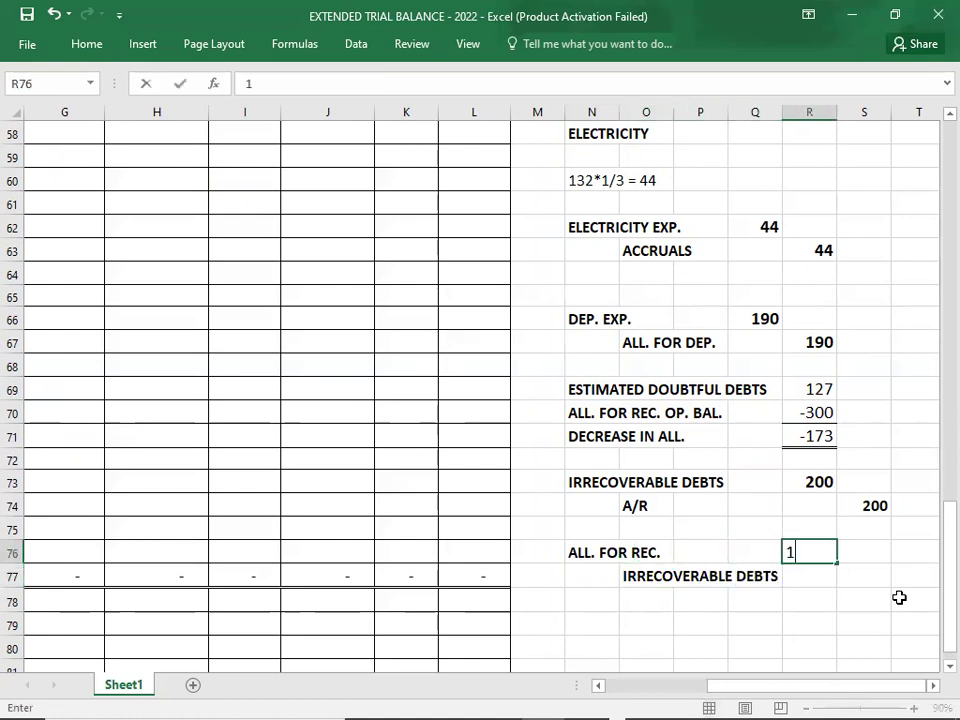
pyautogui.press('Return')
pyautogui.press('Right')
pyautogui.write('173')
pyautogui.press('Return')
pyautogui.press('Left')
pyautogui.write('1')
pyautogui.press('Escape')
pyautogui.press('Up')
pyautogui.press('Up')
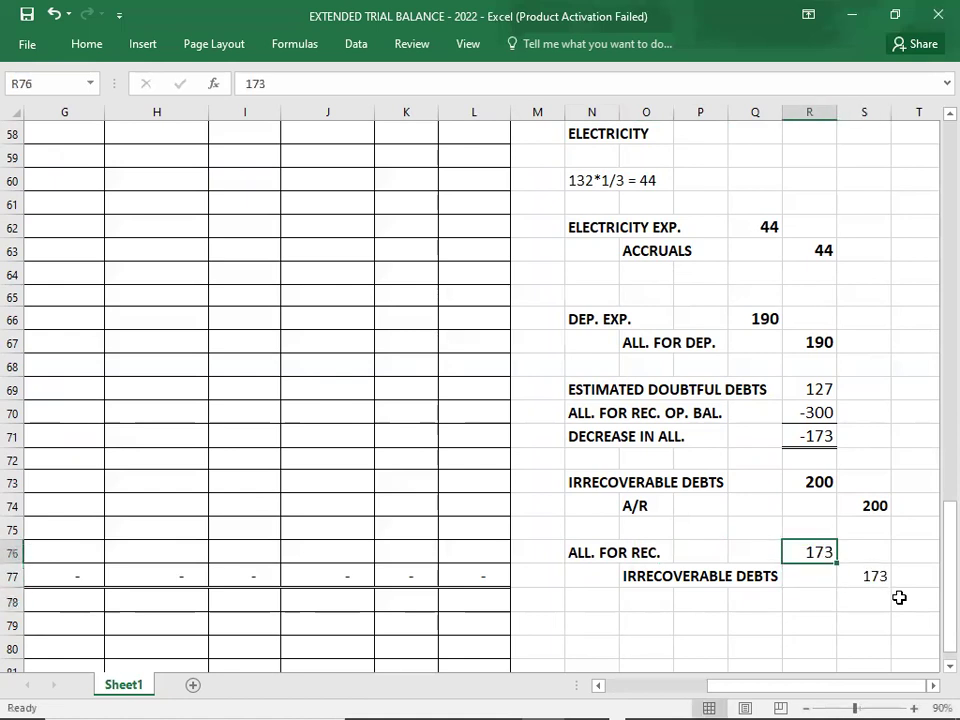
pyautogui.hotkey('shift', 'Right')
pyautogui.hotkey('shift', 'Down')
pyautogui.hotkey('ctrl', 'b')
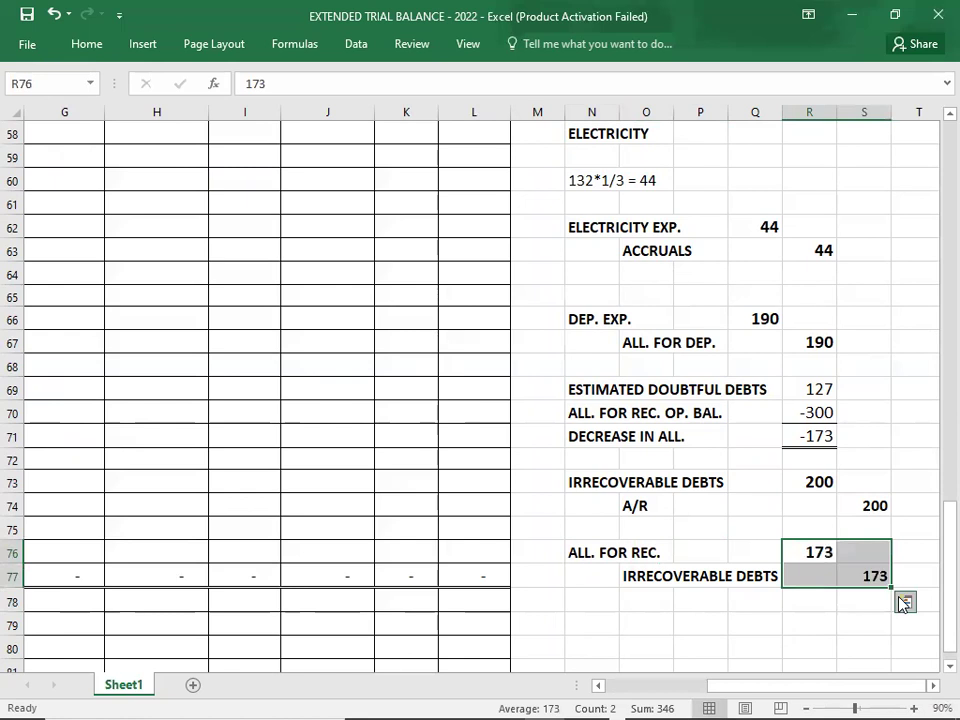
# Post the 173 debit for All. For Receivables to the Adjustments column in E63
pyautogui.press('Left')
pyautogui.press('Left')
pyautogui.press('Left')
pyautogui.press('Left')
pyautogui.press('Left')
pyautogui.press('Left')
pyautogui.press('Left')
pyautogui.press('Left')
pyautogui.press('Left')
pyautogui.press('Left')
pyautogui.press('Left')
pyautogui.press('Left')
pyautogui.press('Left')
pyautogui.press('Left')
pyautogui.press('Left')
pyautogui.press('Left')
pyautogui.press('Left')
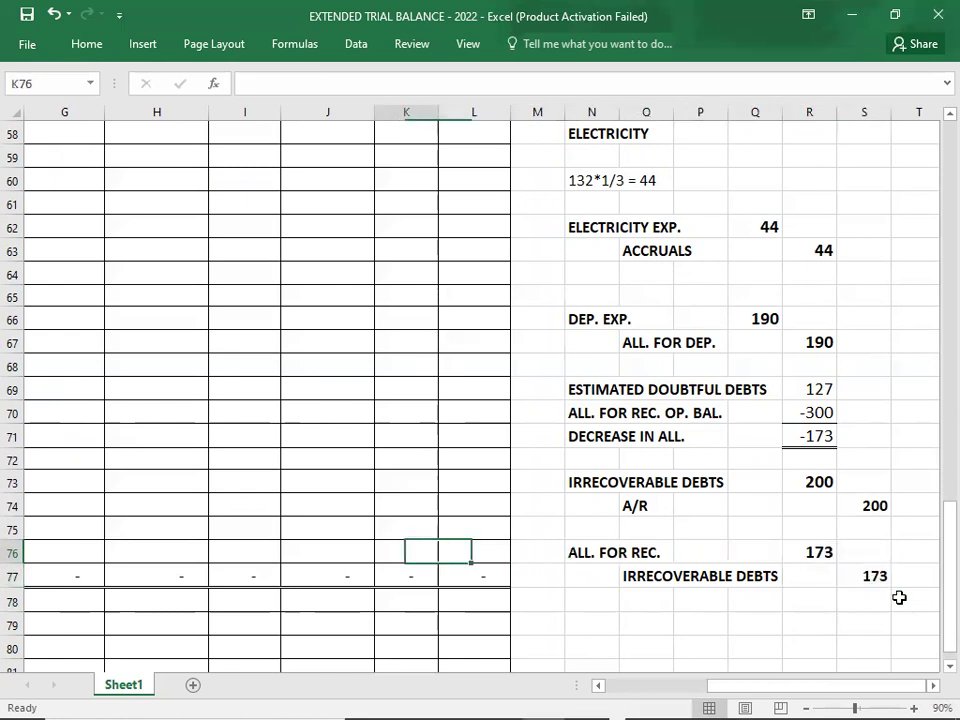
pyautogui.press('Up')
pyautogui.press('Up')
pyautogui.press('Up')
pyautogui.press('Up')
pyautogui.press('Up')
pyautogui.press('Up')
pyautogui.press('Up')
pyautogui.press('Up')
pyautogui.press('Up')
pyautogui.press('Up')
pyautogui.press('Up')
pyautogui.press('Up')
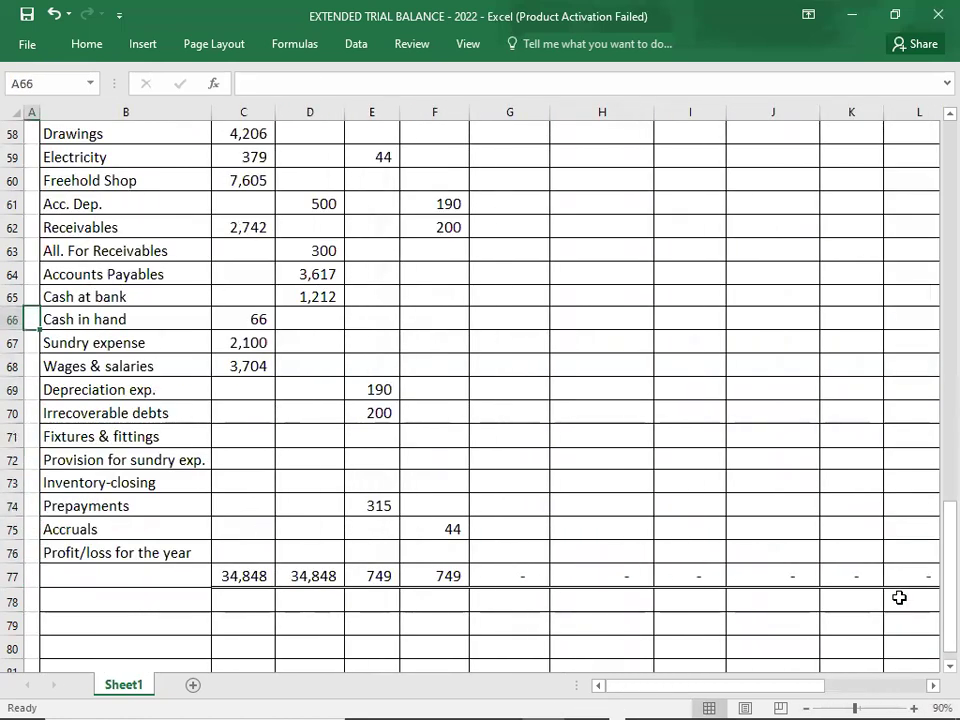
pyautogui.press('Up')
pyautogui.press('Right')
pyautogui.press('Right')
pyautogui.press('Right')
pyautogui.press('Right')
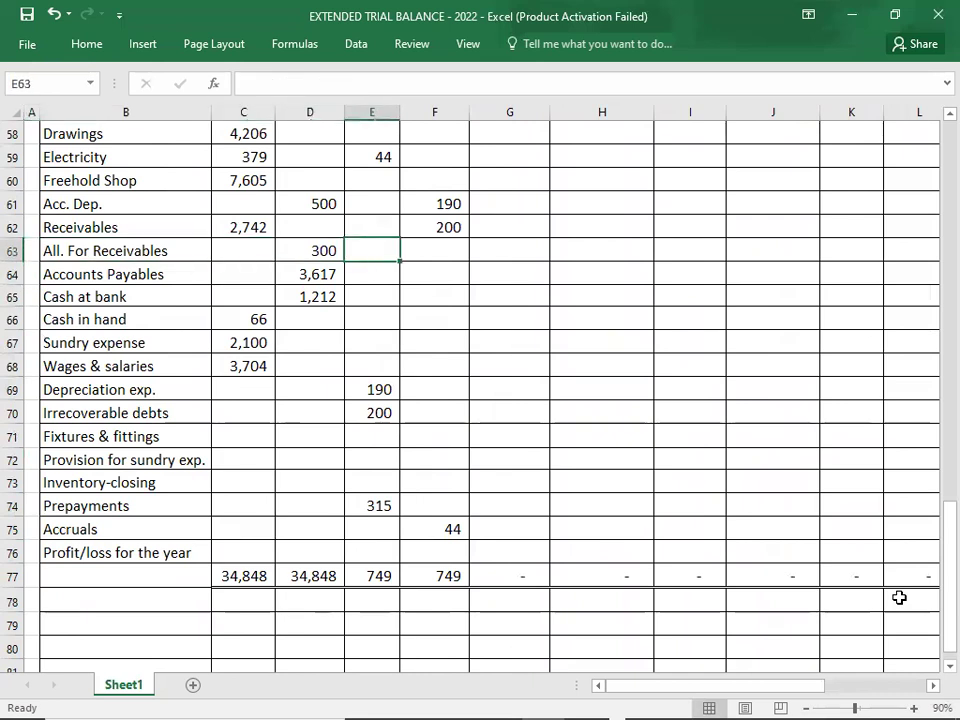
pyautogui.write('173')
pyautogui.press('Return')
# Post the 173 credit for Irrecoverable debts to the Adjustments column in F70
pyautogui.press('Down')
pyautogui.press('Down')
pyautogui.press('Down')
pyautogui.press('Down')
pyautogui.press('Down')
pyautogui.press('Down')
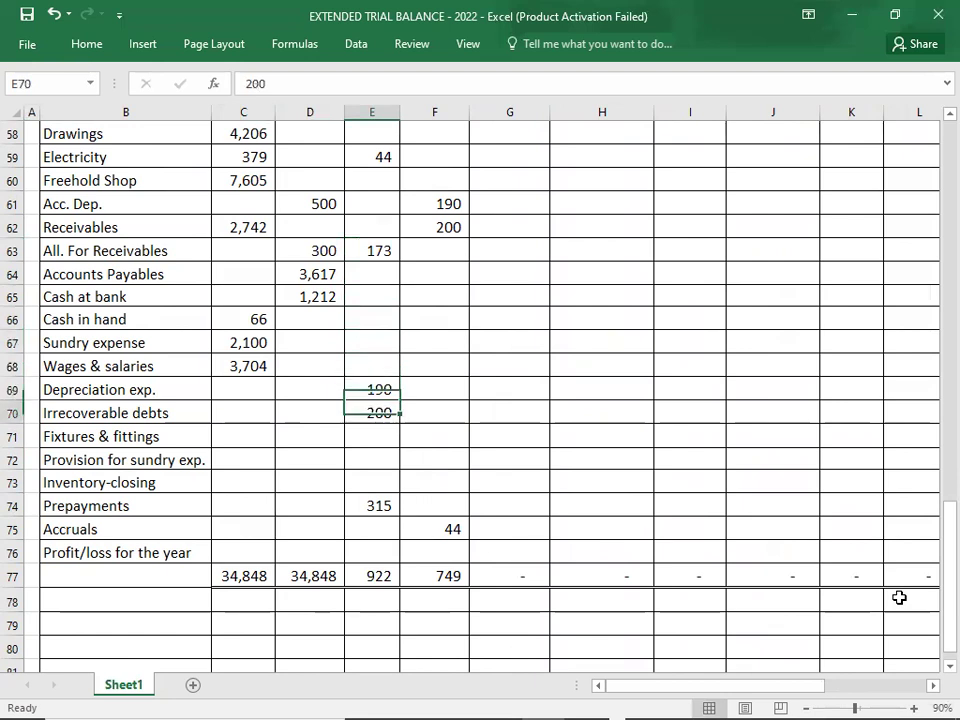
pyautogui.press('Right')
pyautogui.write('173')
pyautogui.press('Return')
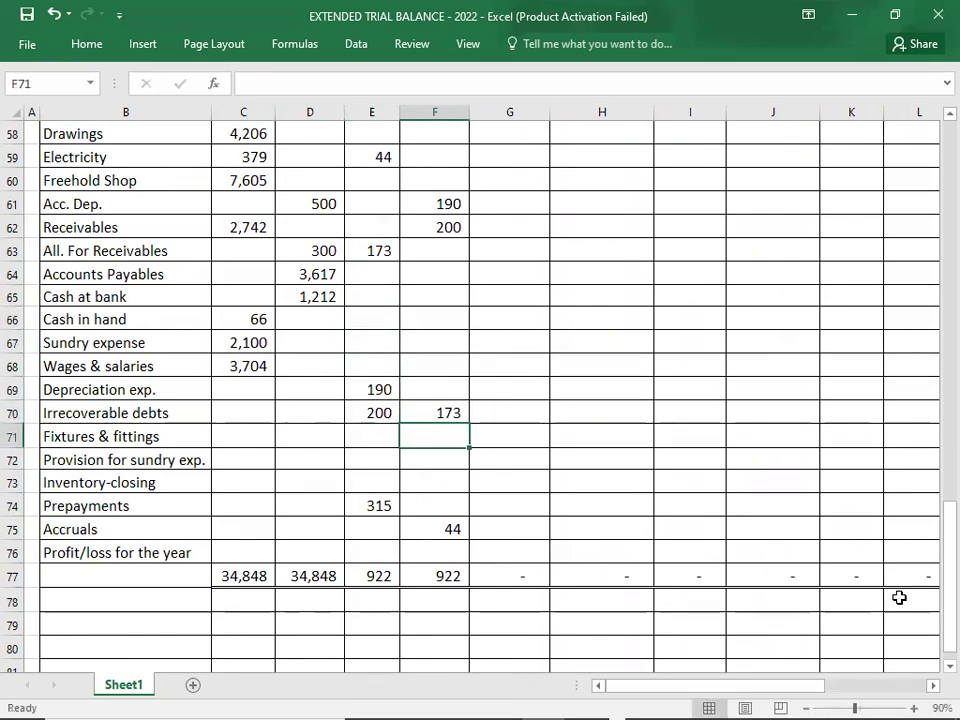
# Select E62:F70 to review the adjustments posted for receivables, their allowance and irrecoverable debts
pyautogui.press('Up')
pyautogui.hotkey('shift', 'Left')
pyautogui.hotkey('shift', 'Up')
pyautogui.hotkey('shift', 'Up')
pyautogui.hotkey('shift', 'Up')
pyautogui.hotkey('shift', 'Up')
pyautogui.hotkey('shift', 'Up')
pyautogui.hotkey('shift', 'Up')
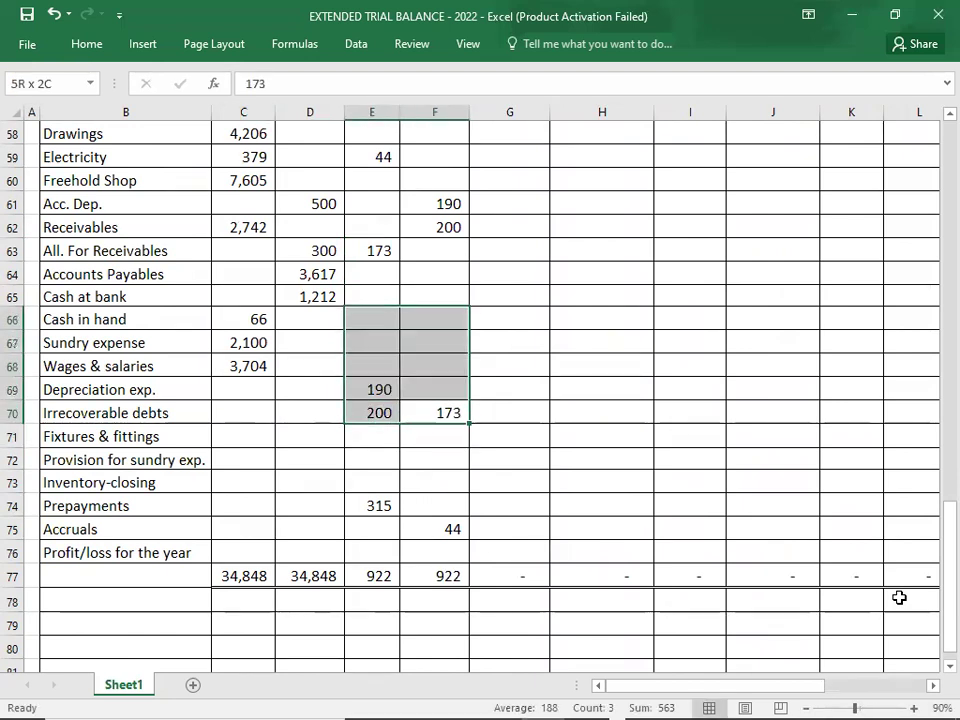
pyautogui.hotkey('shift', 'Up')
pyautogui.hotkey('shift', 'Up')
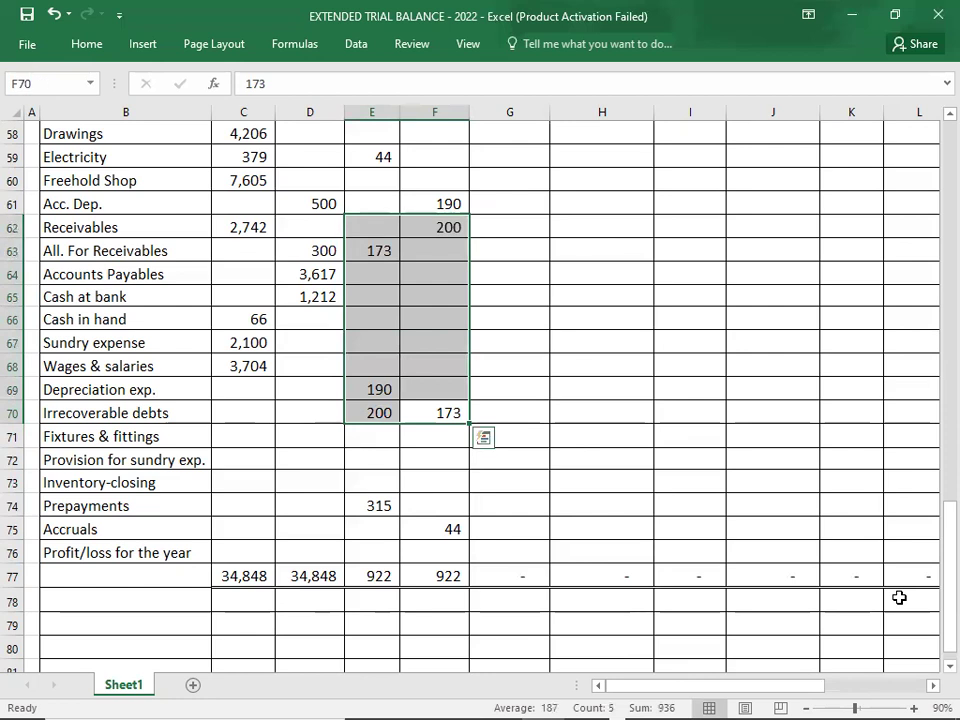
# Read note (f) in the Acrobat Reader question, return to Excel and label its journal "SUNDRY EXP." in N79 and "PROVISION" in O80
pyautogui.hotkey('alt', 'Tab')
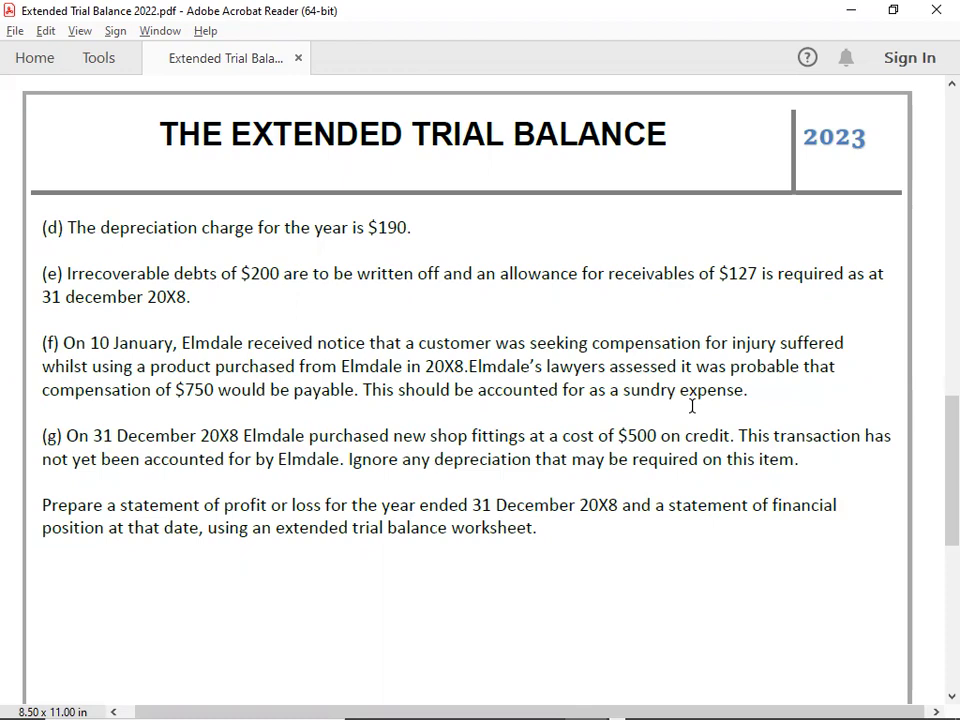
pyautogui.hotkey('alt', 'Tab')
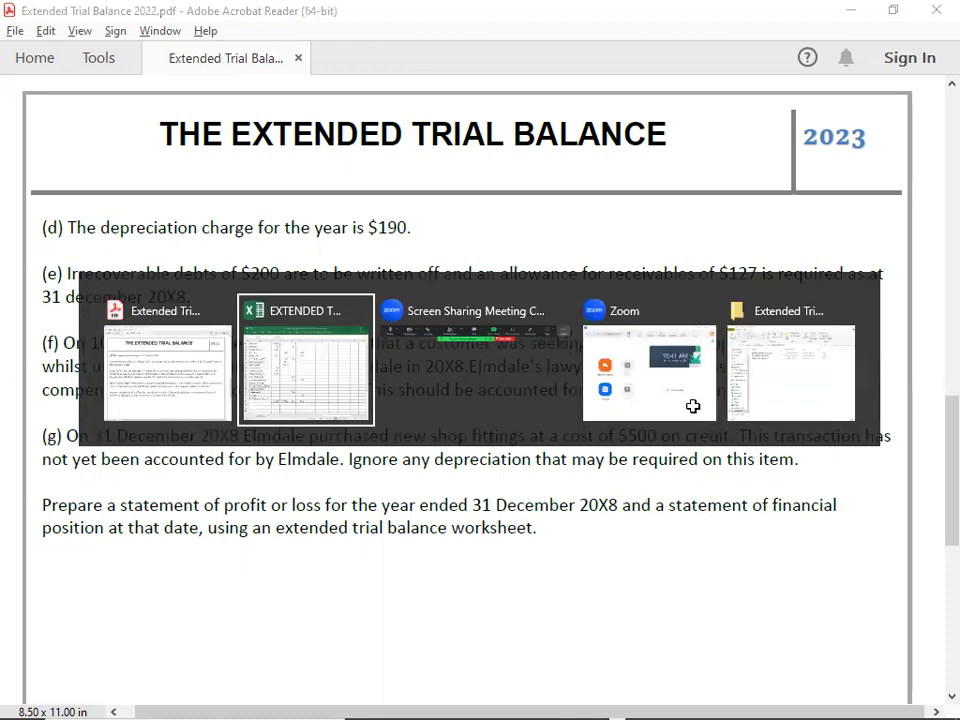
pyautogui.press('Right')
pyautogui.press('Right')
pyautogui.press('Right')
pyautogui.press('Right')
pyautogui.press('Right')
pyautogui.press('Right')
pyautogui.press('Right')
pyautogui.press('Right')
pyautogui.press('Right')
pyautogui.press('Right')
pyautogui.press('Right')
pyautogui.press('Right')
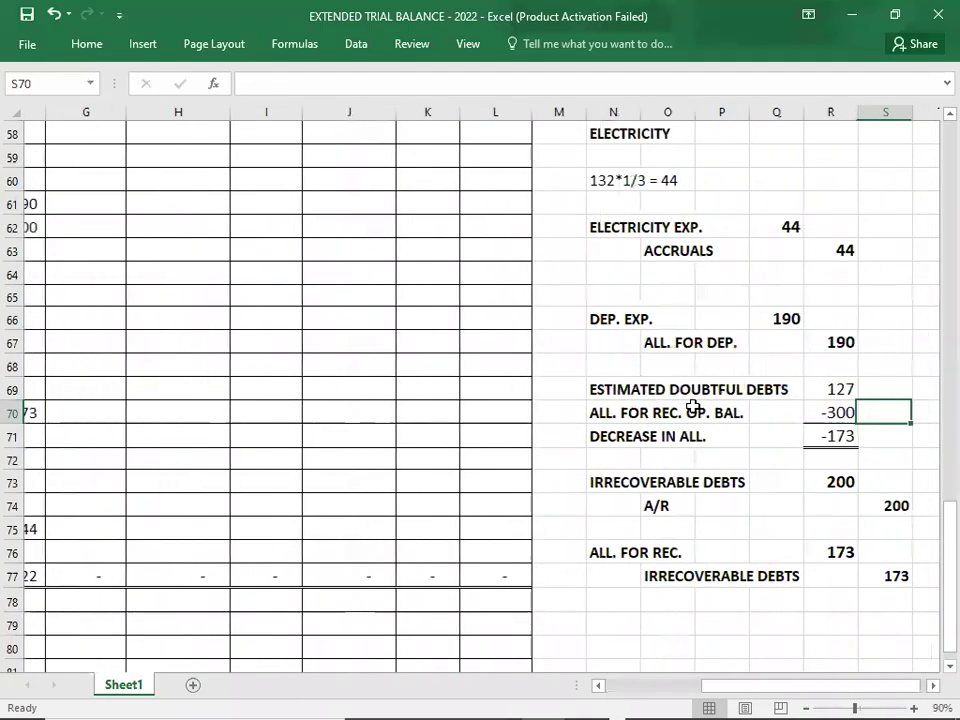
pyautogui.press('Down')
pyautogui.press('Down')
pyautogui.press('Down')
pyautogui.press('Down')
pyautogui.press('Down')
pyautogui.press('Down')
pyautogui.press('Down')
pyautogui.press('Down')
pyautogui.press('Down')
pyautogui.press('Down')
pyautogui.press('Down')
pyautogui.press('Down')
pyautogui.press('Down')
pyautogui.press('Up')
pyautogui.press('Up')
pyautogui.press('Up')
pyautogui.press('Up')
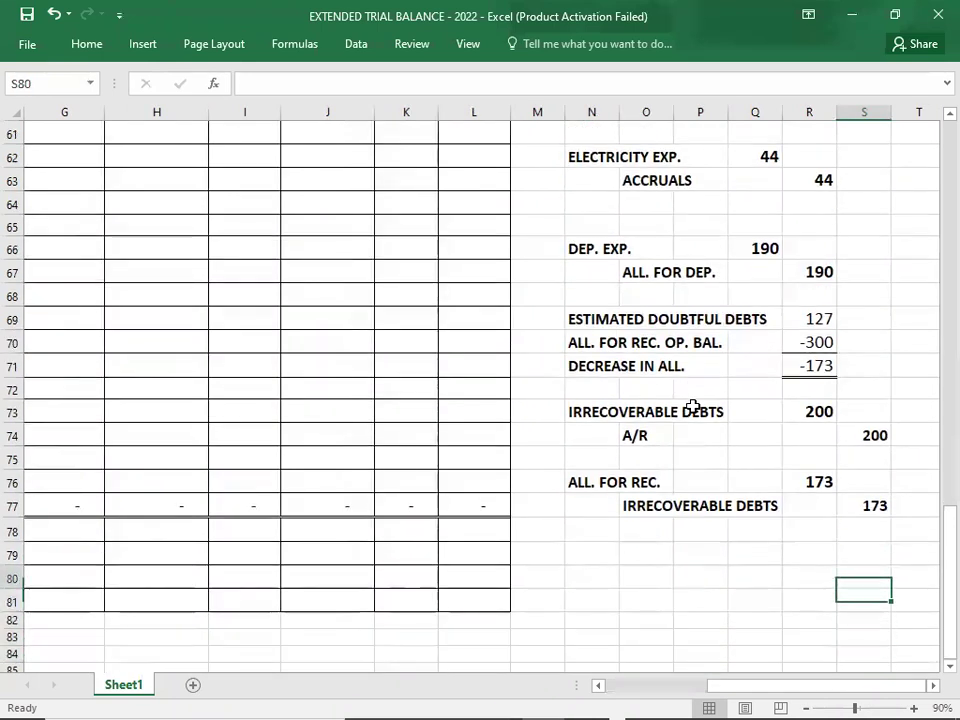
pyautogui.press('Left')
pyautogui.press('Left')
pyautogui.press('Left')
pyautogui.press('Left')
pyautogui.press('Left')
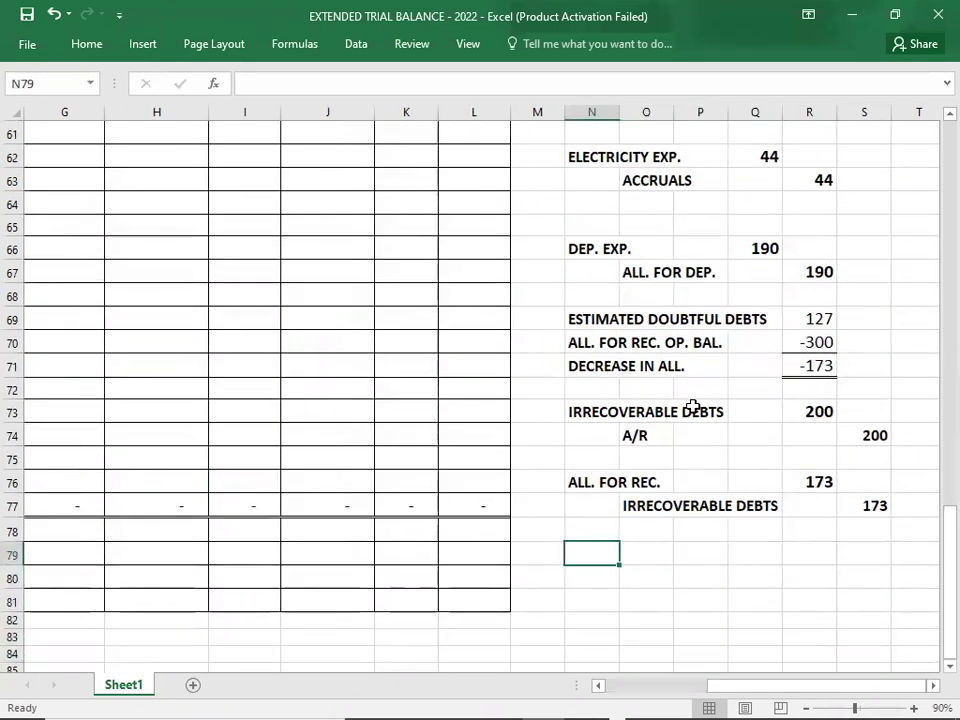
pyautogui.write('SUND')
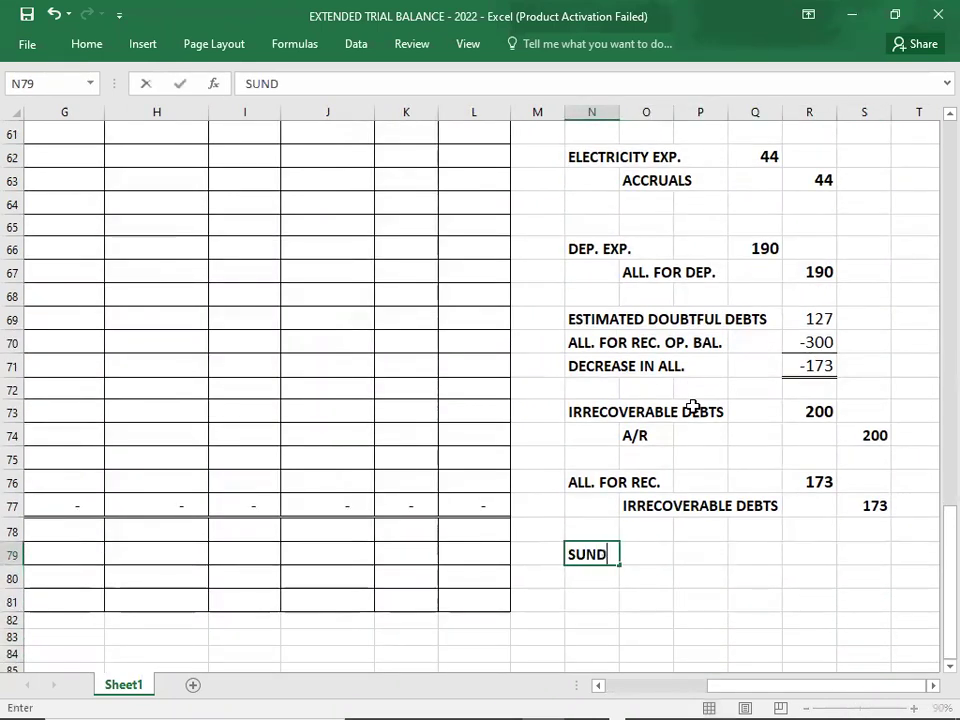
pyautogui.write('RY EXP.')
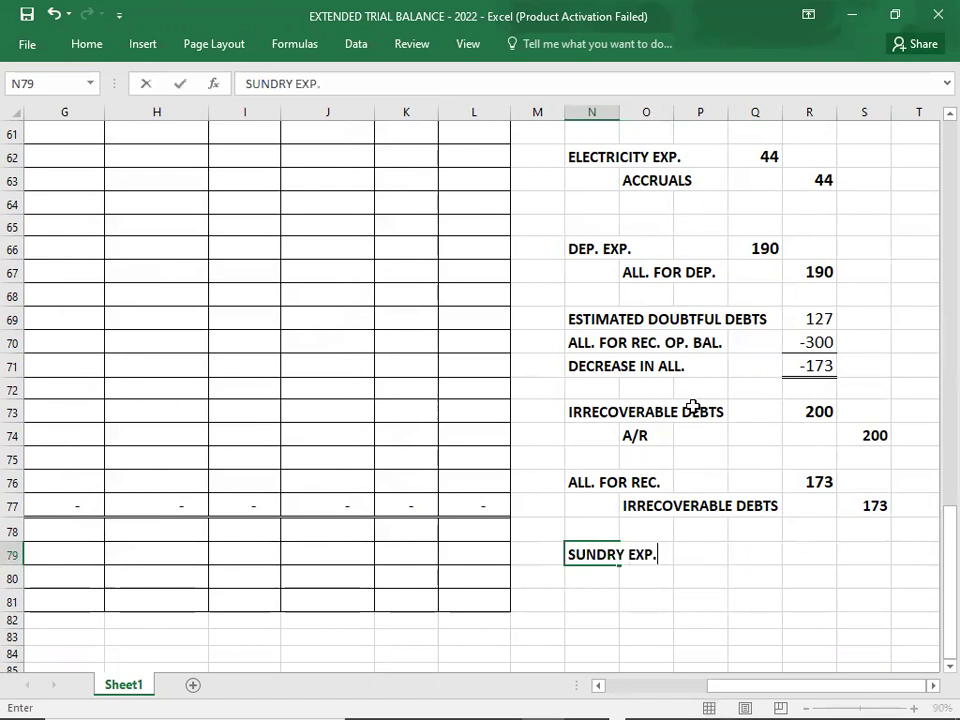
pyautogui.press('Return')
pyautogui.press('Right')
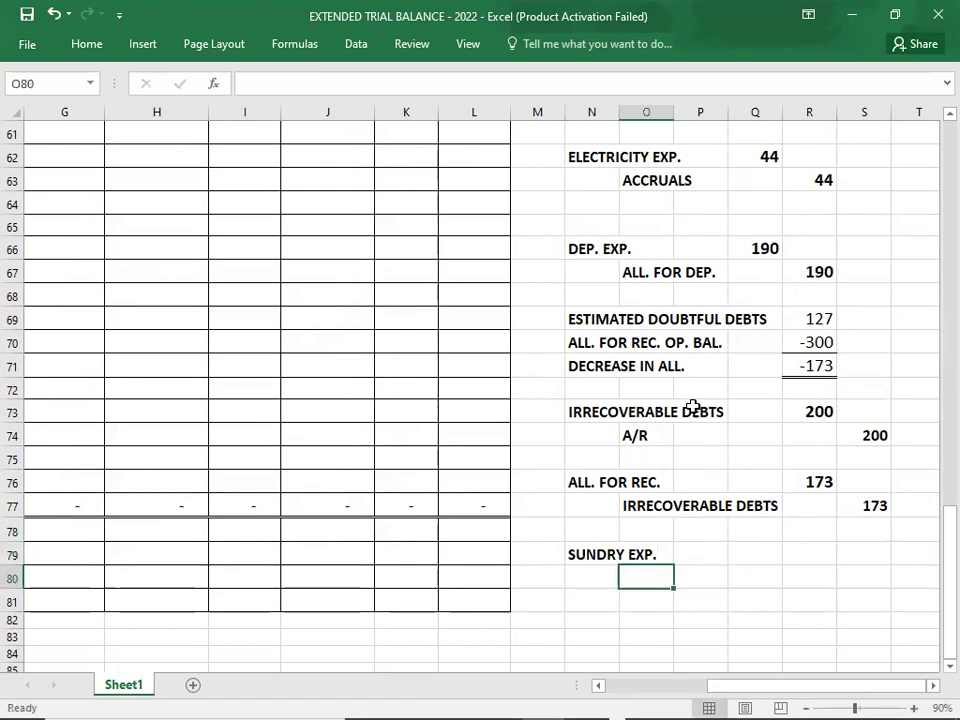
pyautogui.write('PROC')
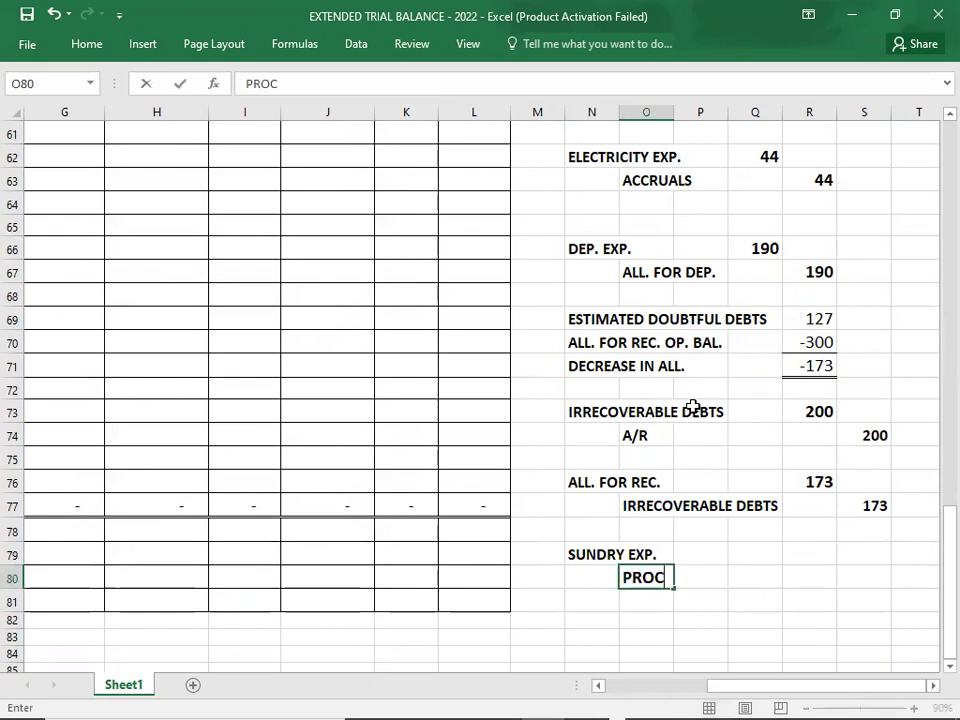
pyautogui.press('BackSpace')
pyautogui.write('VISION')
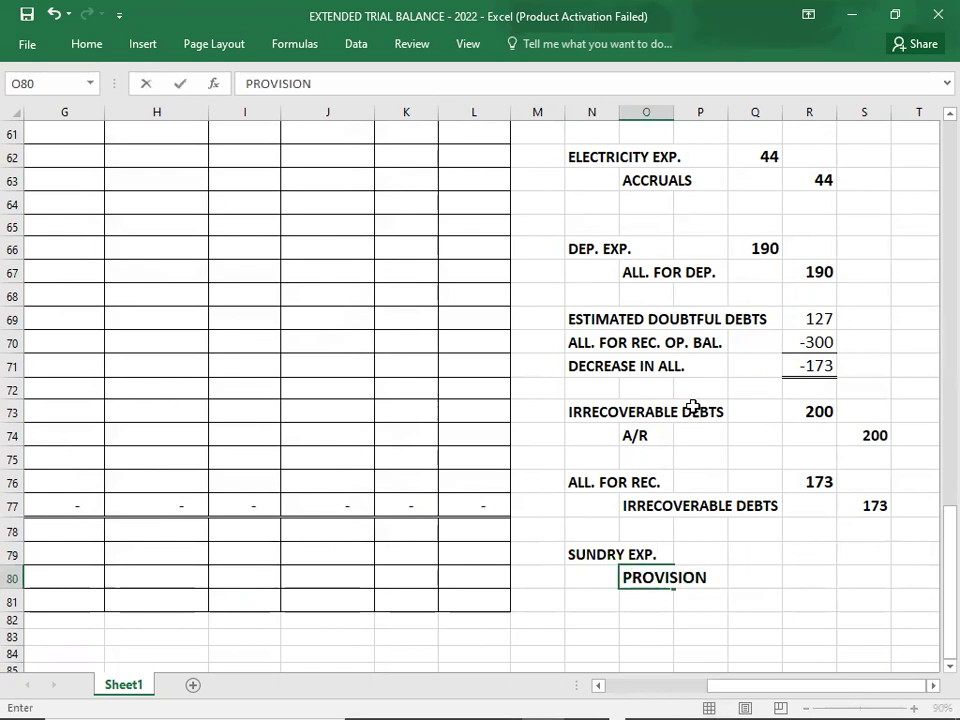
# Recheck the compensation amount in the PDF question and enter 750 as the debit in R79 and the credit in S80
pyautogui.press('Up')
pyautogui.press('Right')
pyautogui.press('Right')
pyautogui.press('Right')
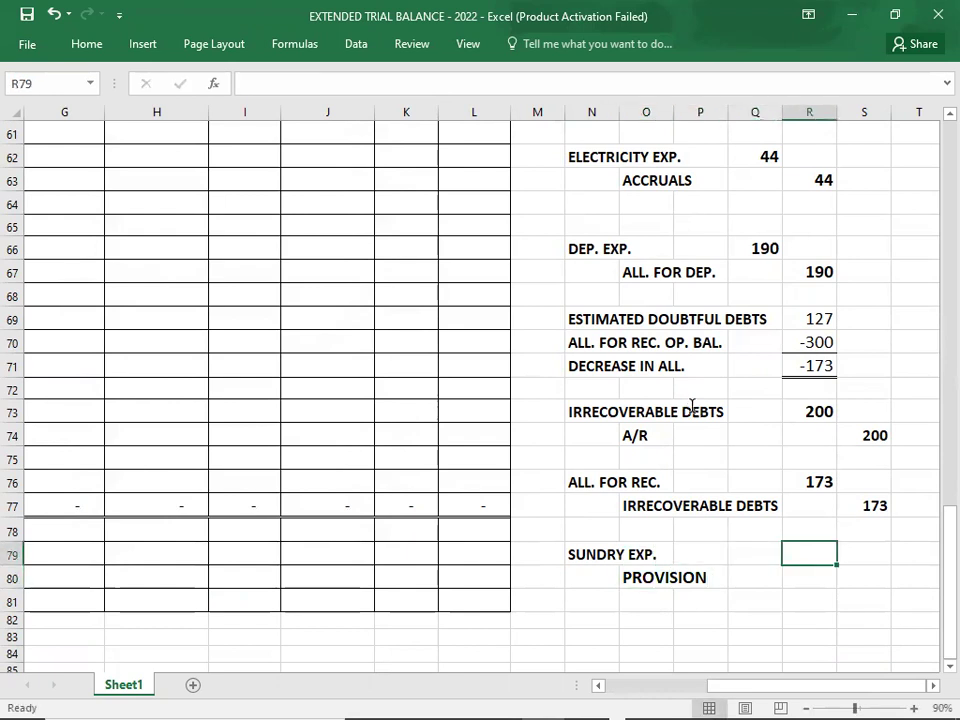
pyautogui.hotkey('alt', 'Tab')
pyautogui.hotkey('alt', 'Tab')
pyautogui.write('750')
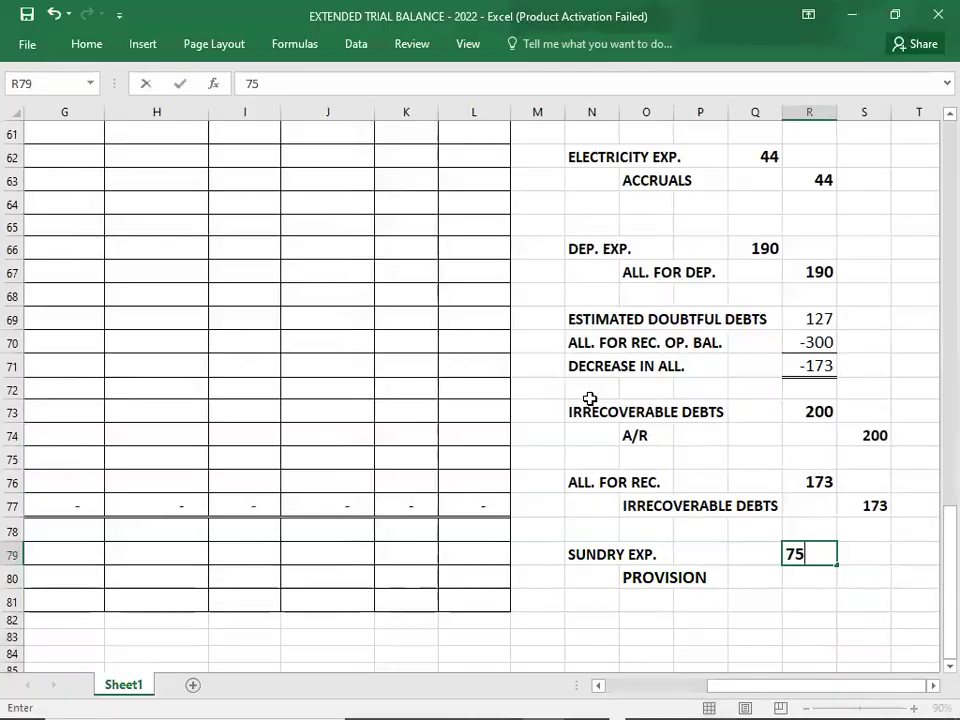
pyautogui.press('Return')
pyautogui.press('Right')
pyautogui.write('4')
pyautogui.press('BackSpace')
pyautogui.write('750')
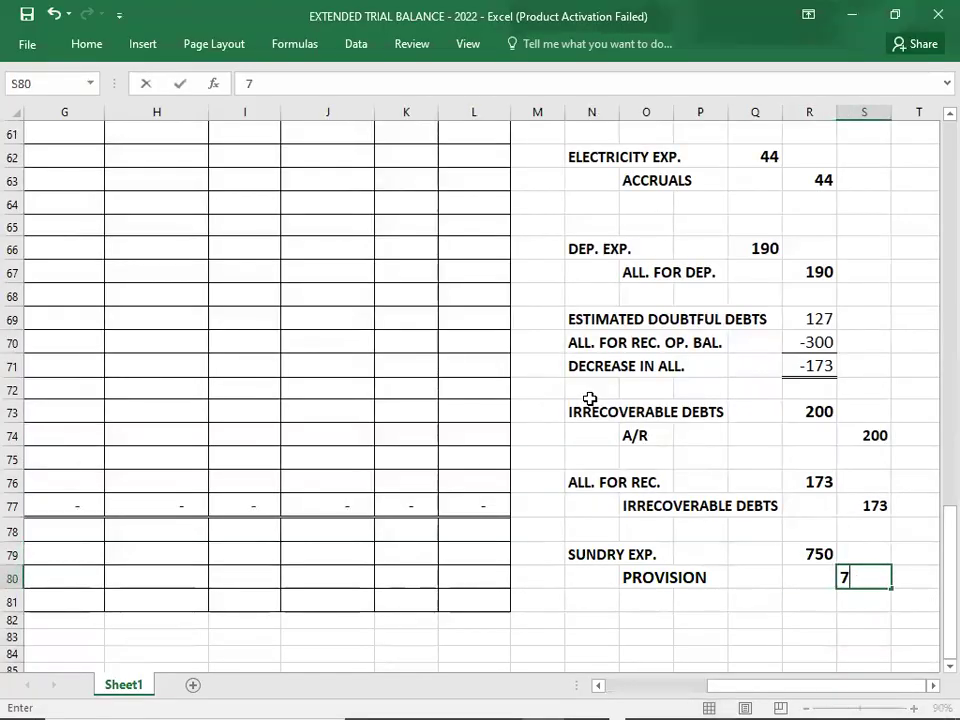
pyautogui.press('Return')
pyautogui.press('Left')
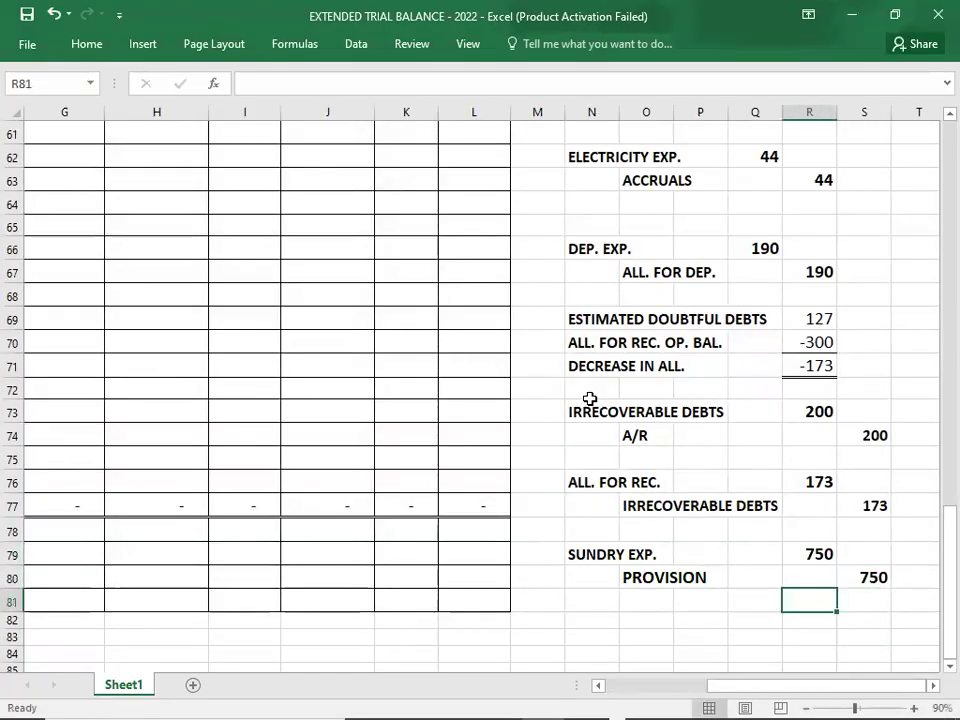
# Post the 750 debit for Sundry expense to the Adjustments column in E67
pyautogui.press('Left')
pyautogui.press('Left')
pyautogui.press('Left')
pyautogui.press('Left')
pyautogui.press('Left')
pyautogui.press('Left')
pyautogui.press('Left')
pyautogui.press('Left')
pyautogui.press('Left')
pyautogui.press('Left')
pyautogui.press('Left')
pyautogui.press('Left')
pyautogui.press('Left')
pyautogui.press('Left')
pyautogui.press('Left')
pyautogui.press('Left')
pyautogui.press('Left')
pyautogui.press('Up')
pyautogui.press('Up')
pyautogui.press('Up')
pyautogui.press('Up')
pyautogui.press('Up')
pyautogui.press('Up')
pyautogui.press('Up')
pyautogui.press('Up')
pyautogui.press('Up')
pyautogui.press('Up')
pyautogui.press('Up')
pyautogui.press('Up')
pyautogui.press('Up')
pyautogui.press('Up')
pyautogui.press('Up')
pyautogui.press('Up')
pyautogui.press('Up')
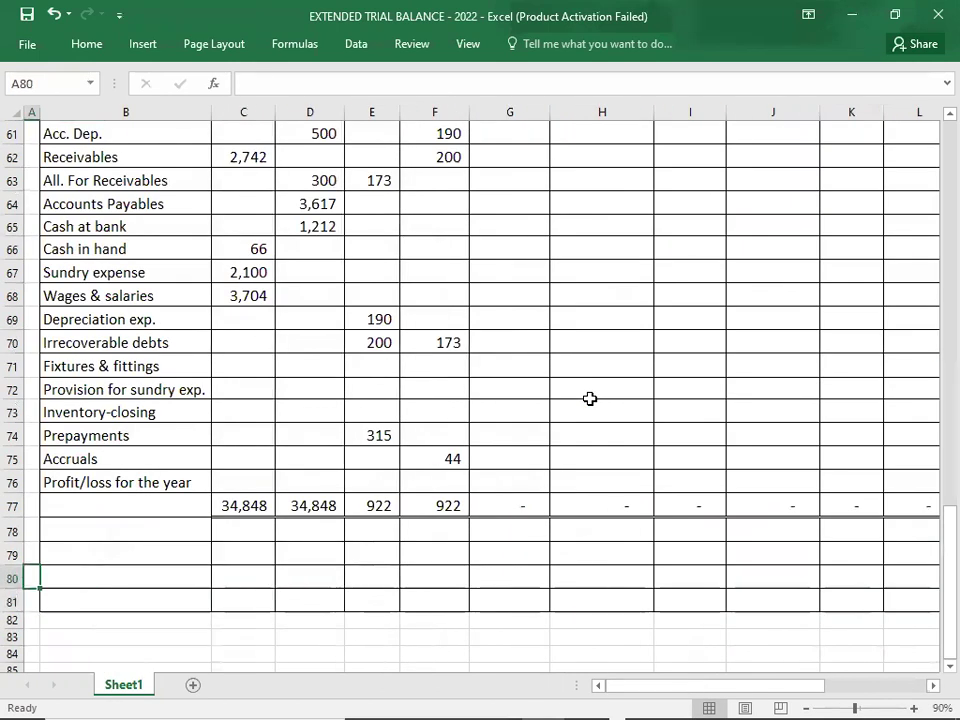
pyautogui.press('Down')
pyautogui.press('Down')
pyautogui.press('Down')
pyautogui.press('Right')
pyautogui.press('Right')
pyautogui.press('Right')
pyautogui.press('Right')
pyautogui.write('750')
pyautogui.press('Return')
# Post the 750 credit for Provision for sundry exp. to the Adjustments column in F72
pyautogui.press('Down')
pyautogui.press('Down')
pyautogui.press('Down')
pyautogui.press('Down')
pyautogui.press('Right')
pyautogui.write('750')
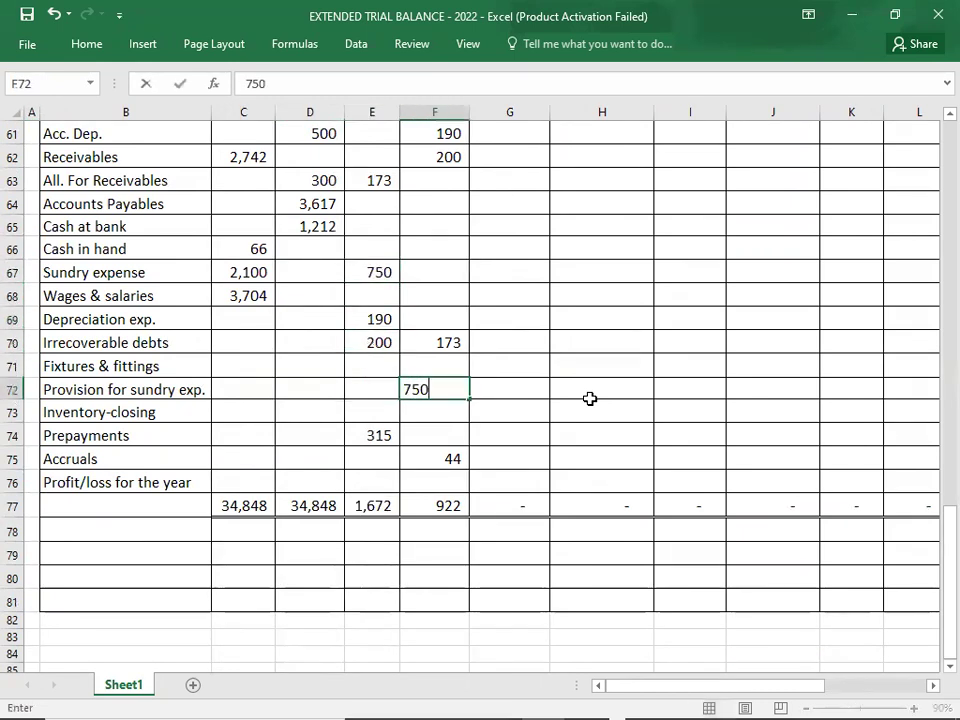
pyautogui.press('Return')
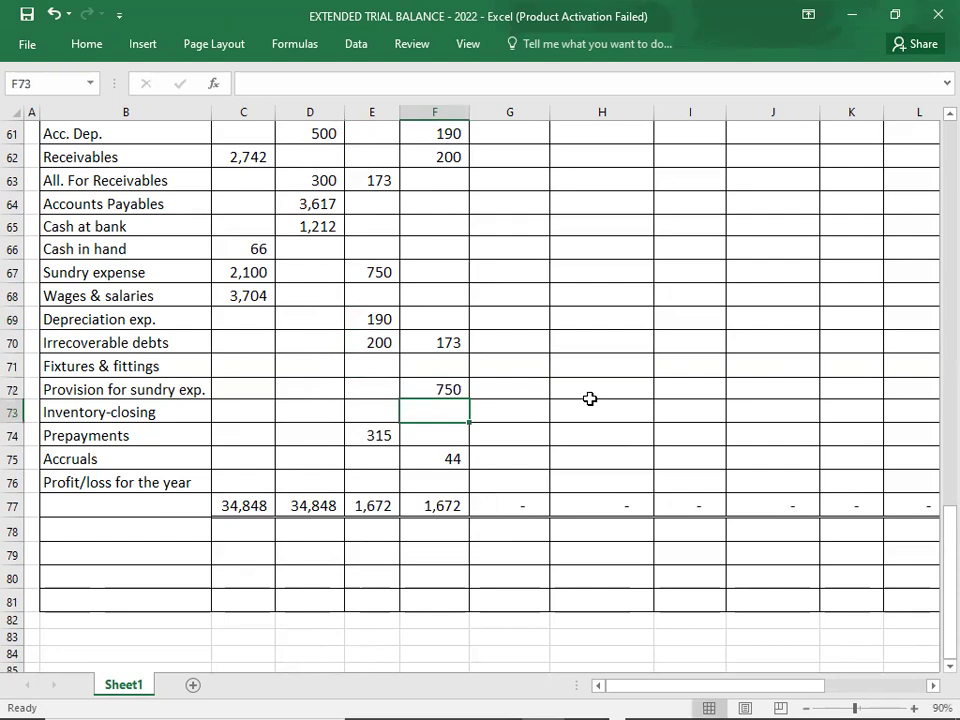
# Read note (g) in the Acrobat Reader question, return to Excel and label its journal "SHOP FITTINGS" in N82 and "A/P" in O83
pyautogui.hotkey('alt', 'Tab')
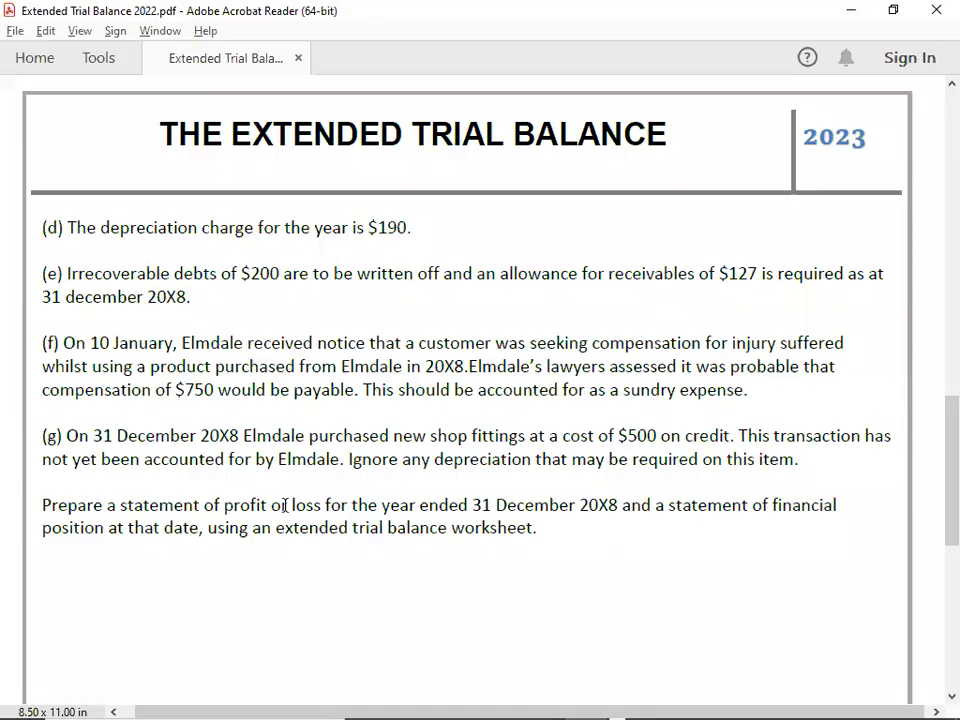
pyautogui.scroll(-2, 71, 487)
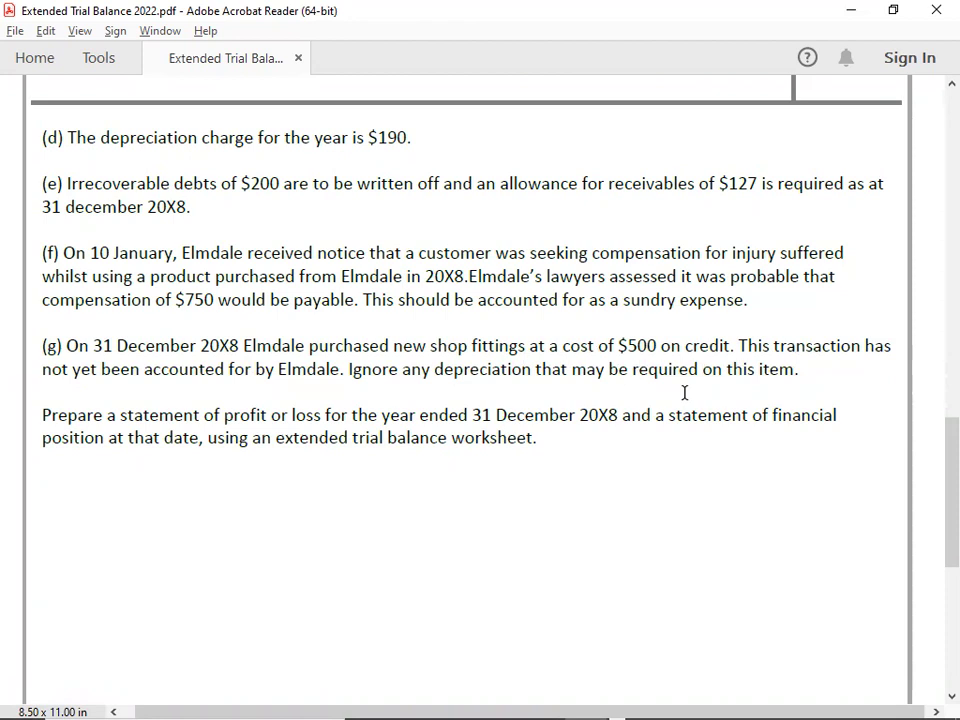
pyautogui.hotkey('alt', 'Tab')
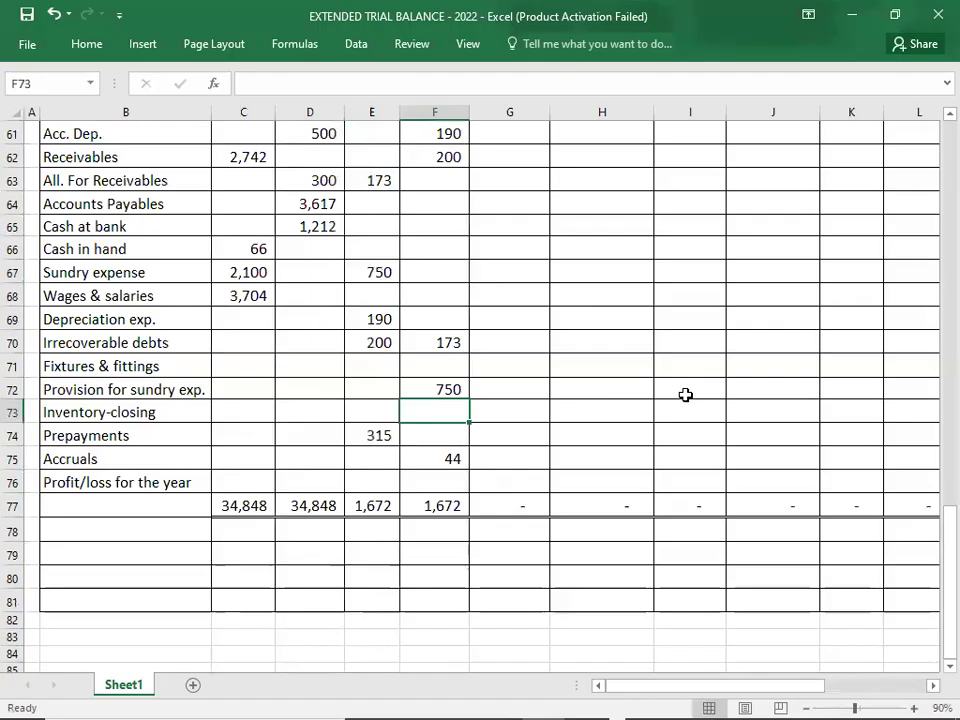
pyautogui.press('Right')
pyautogui.press('Right')
pyautogui.press('Right')
pyautogui.press('Right')
pyautogui.press('Right')
pyautogui.press('Right')
pyautogui.press('Right')
pyautogui.press('Right')
pyautogui.press('Right')
pyautogui.press('Right')
pyautogui.press('Right')
pyautogui.press('Right')
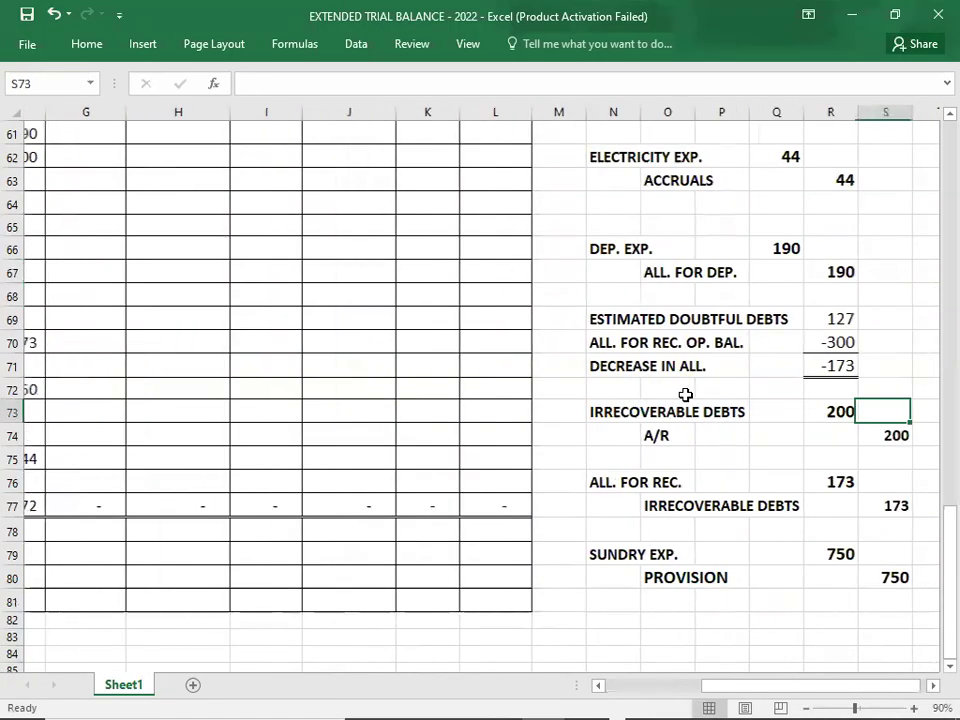
pyautogui.press('Down')
pyautogui.press('Down')
pyautogui.press('Down')
pyautogui.press('Down')
pyautogui.press('Down')
pyautogui.press('Down')
pyautogui.press('Down')
pyautogui.press('Down')
pyautogui.press('Down')
pyautogui.press('Down')
pyautogui.press('Down')
pyautogui.press('Down')
pyautogui.press('Down')
pyautogui.press('Up')
pyautogui.press('Up')
pyautogui.press('Up')
pyautogui.press('Up')
pyautogui.press('Up')
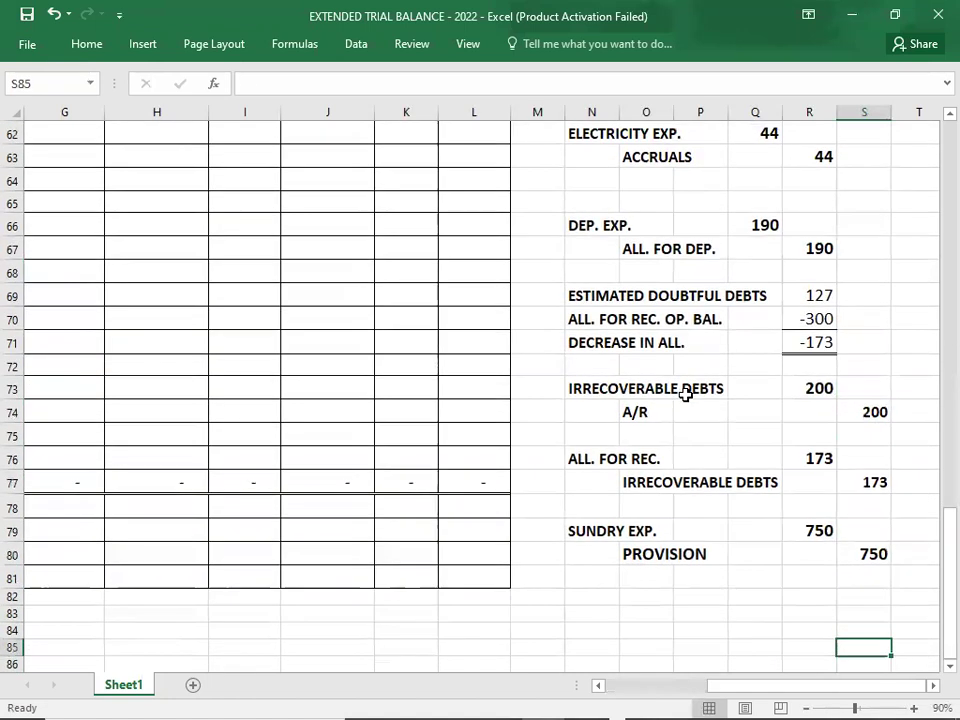
pyautogui.press('Left')
pyautogui.press('Left')
pyautogui.press('Left')
pyautogui.press('Left')
pyautogui.press('Left')
pyautogui.press('Down')
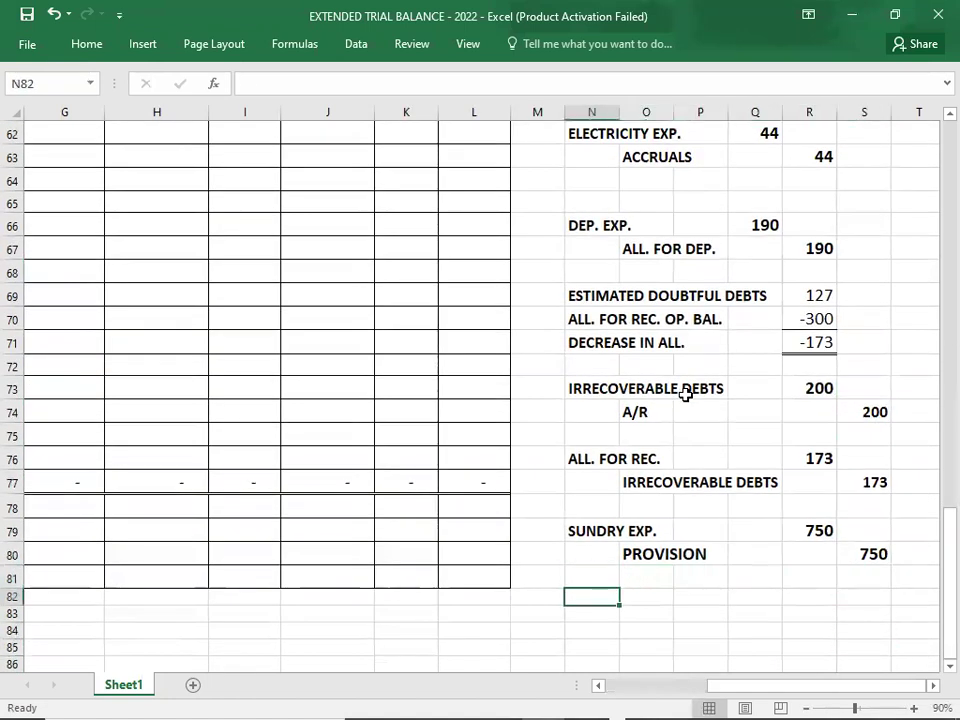
pyautogui.write('SHOPR')
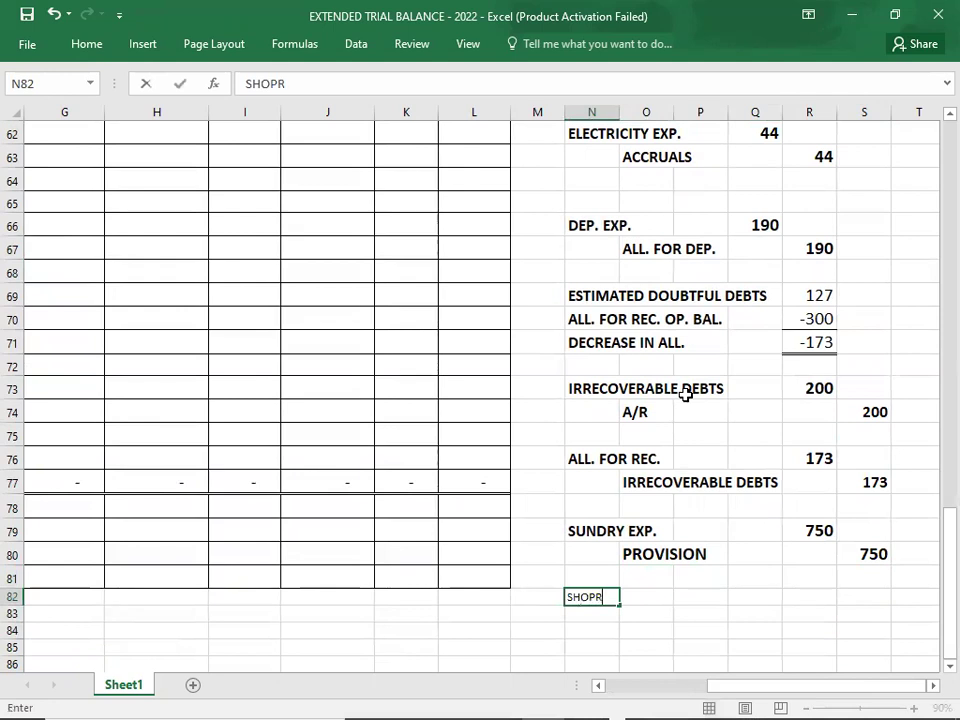
pyautogui.press('BackSpace')
pyautogui.write('FITTINGS')
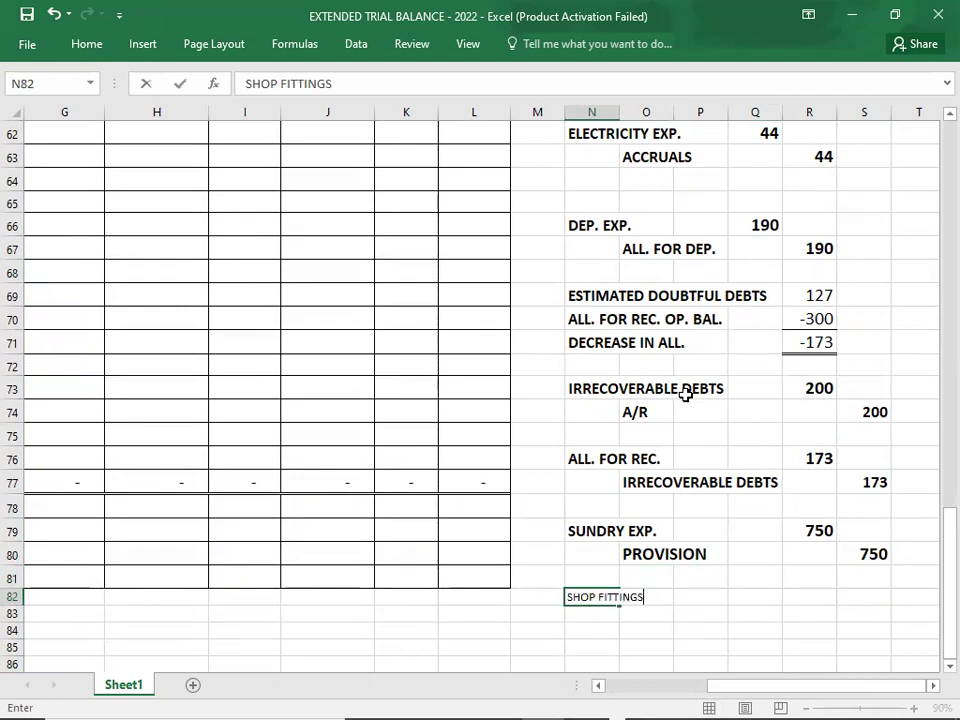
pyautogui.press('Return')
pyautogui.press('Right')
pyautogui.write('A/P')
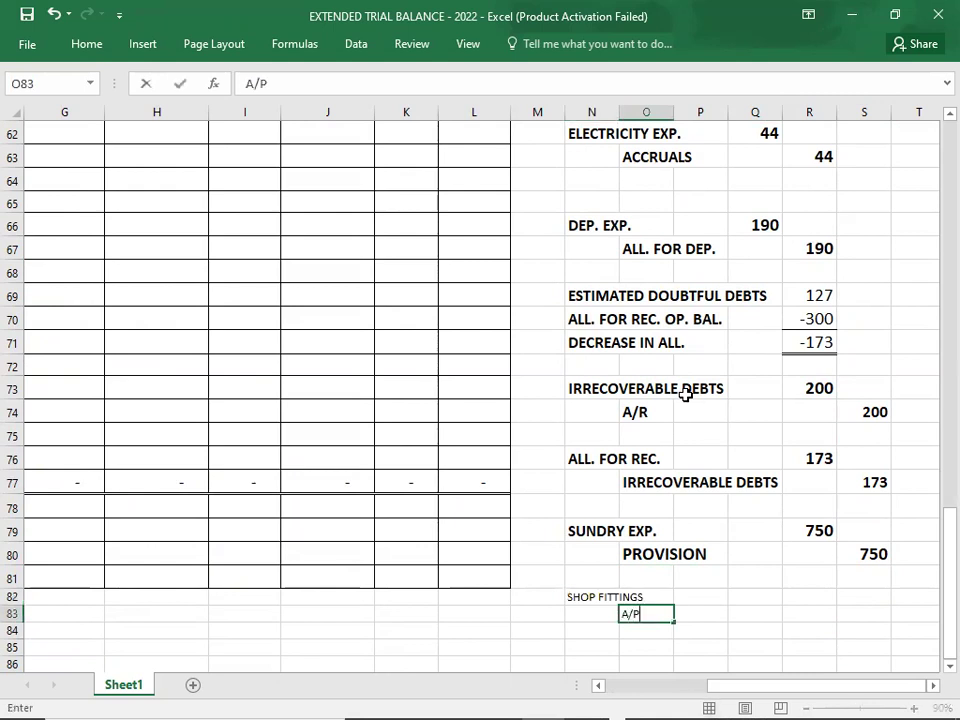
pyautogui.hotkey('ctrl', 'Return')
# Enter 500 as the shop fittings debit in R82 and as the A/P credit in S83
pyautogui.press('Up')
pyautogui.press('Right')
pyautogui.press('Right')
pyautogui.press('Right')
pyautogui.write('500')
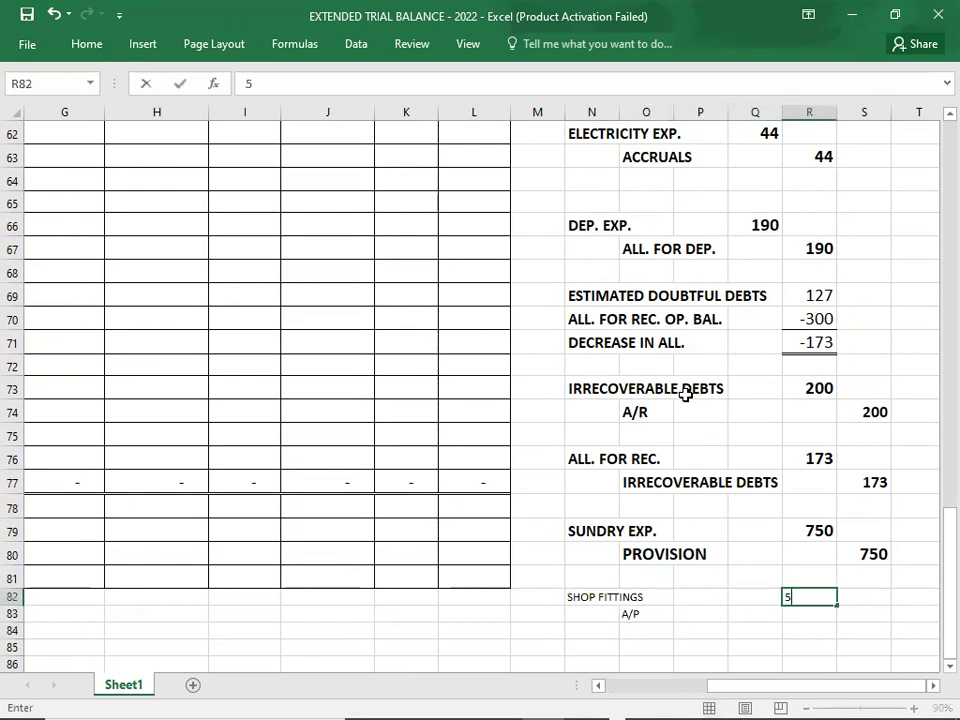
pyautogui.press('Return')
pyautogui.press('Right')
pyautogui.write('500')
pyautogui.hotkey('ctrl', 'Return')
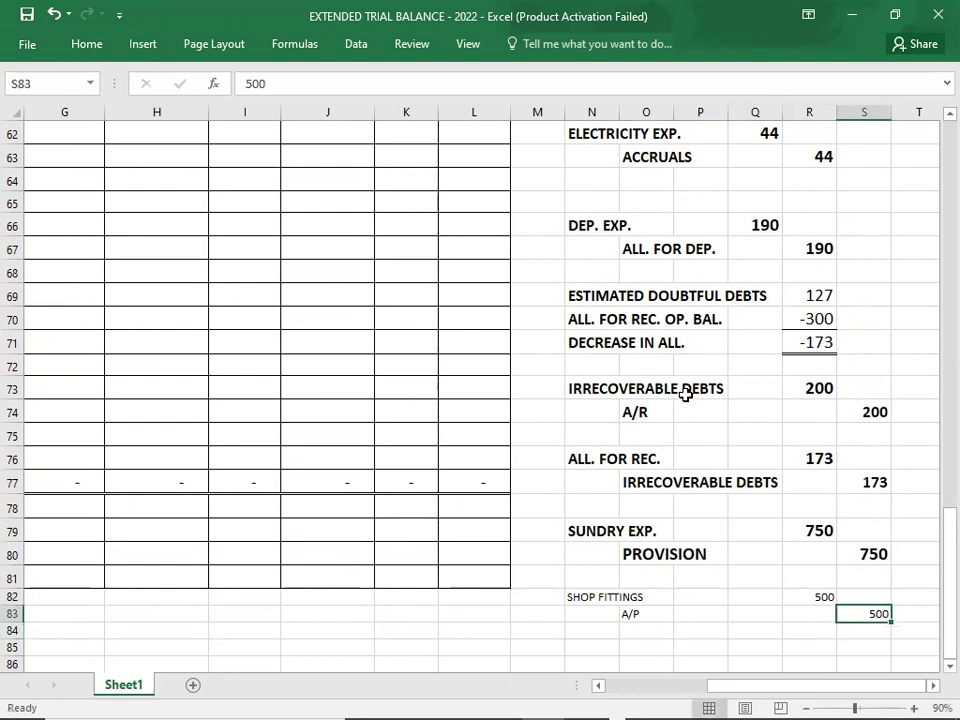
# Format the shop fittings journal in N82:S83 as bold, larger text matching the journals above it
pyautogui.hotkey('shift', 'Up')
pyautogui.hotkey('shift', 'Left')
pyautogui.hotkey('shift', 'Left')
pyautogui.hotkey('shift', 'Left')
pyautogui.hotkey('shift', 'Left')
pyautogui.hotkey('shift', 'Left')
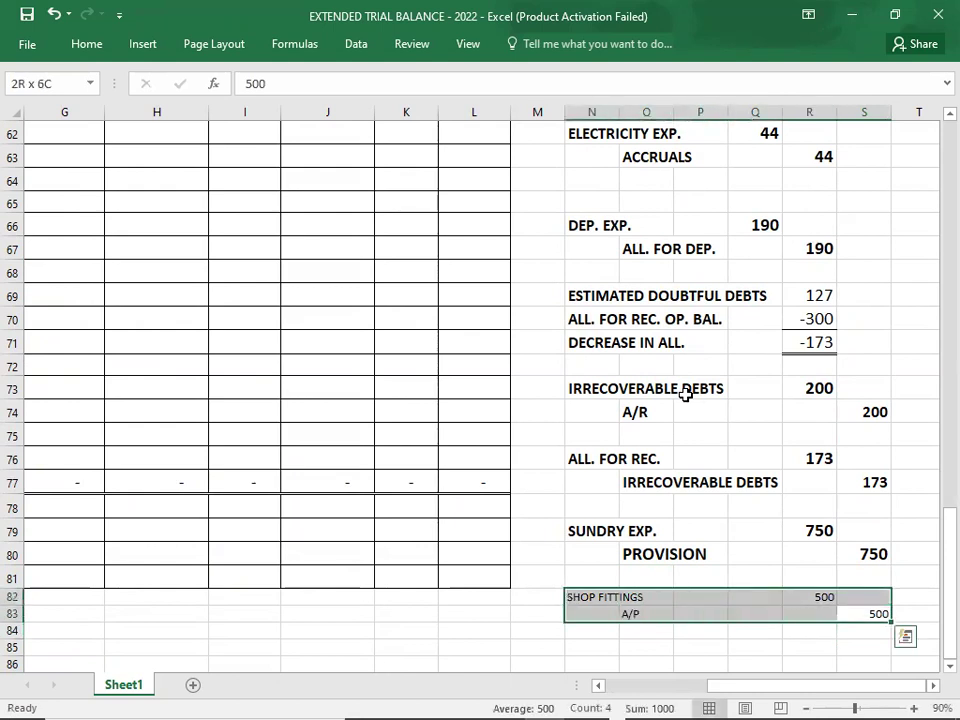
pyautogui.hotkey('ctrl', 'b')
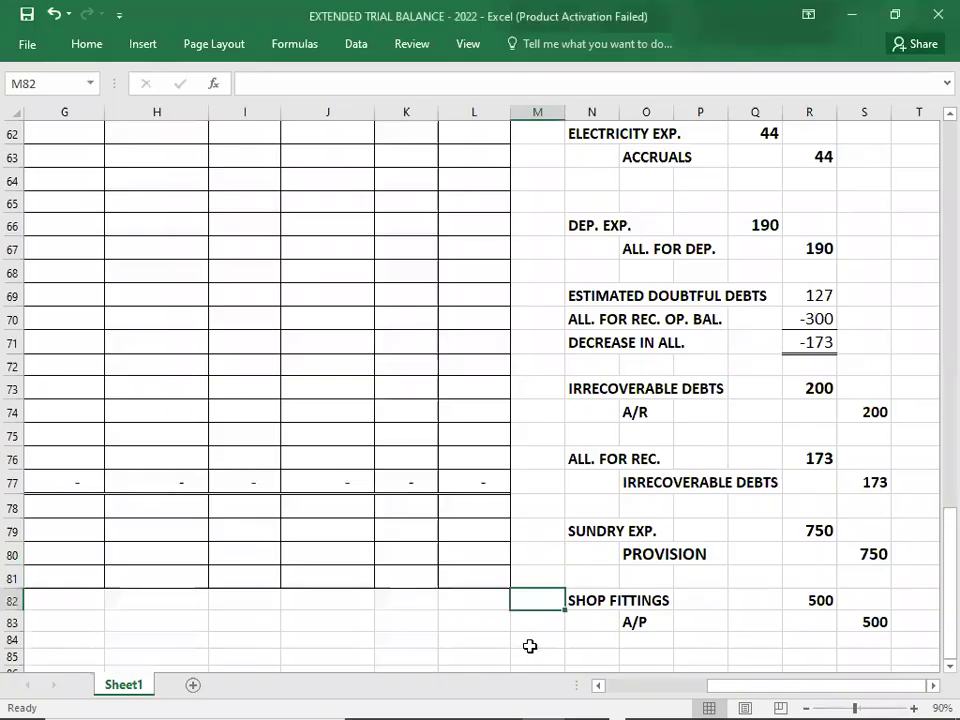
# Post the 500 debit for Fixtures & fittings to the Adjustments column in E71
pyautogui.press('Left')
pyautogui.press('Left')
pyautogui.press('Left')
pyautogui.press('Left')
pyautogui.press('Left')
pyautogui.press('Left')
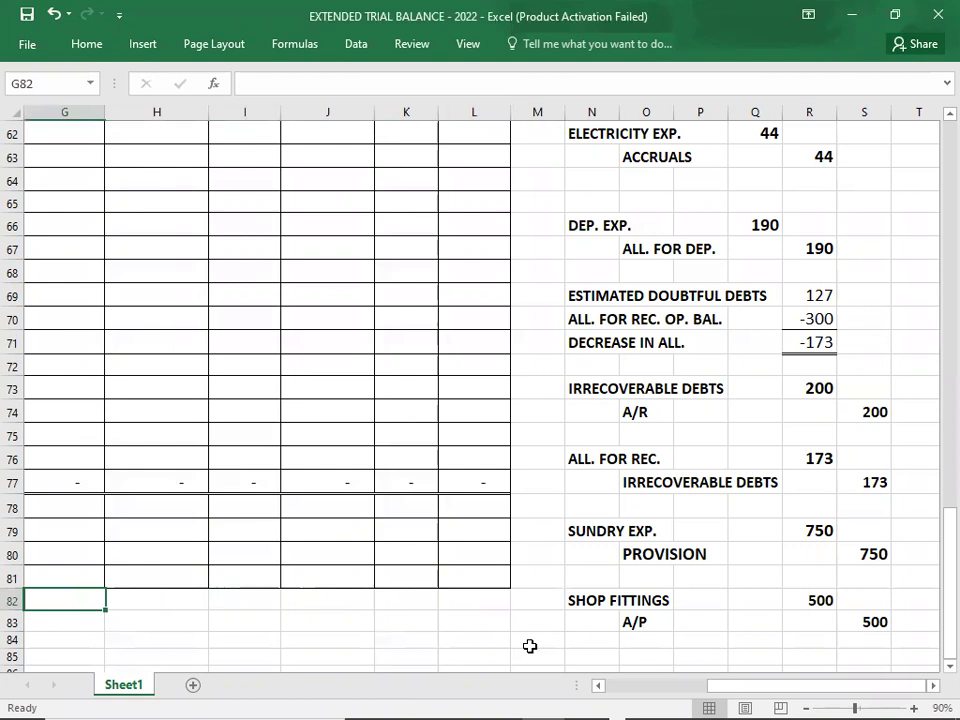
pyautogui.press('Left')
pyautogui.press('Left')
pyautogui.press('Left')
pyautogui.press('Left')
pyautogui.press('Left')
pyautogui.press('Left')
pyautogui.press('Up')
pyautogui.press('Up')
pyautogui.press('Up')
pyautogui.press('Up')
pyautogui.press('Up')
pyautogui.press('Up')
pyautogui.press('Up')
pyautogui.press('Up')
pyautogui.press('Up')
pyautogui.press('Up')
pyautogui.press('Up')
pyautogui.press('Right')
pyautogui.press('Right')
pyautogui.press('Right')
pyautogui.press('Right')
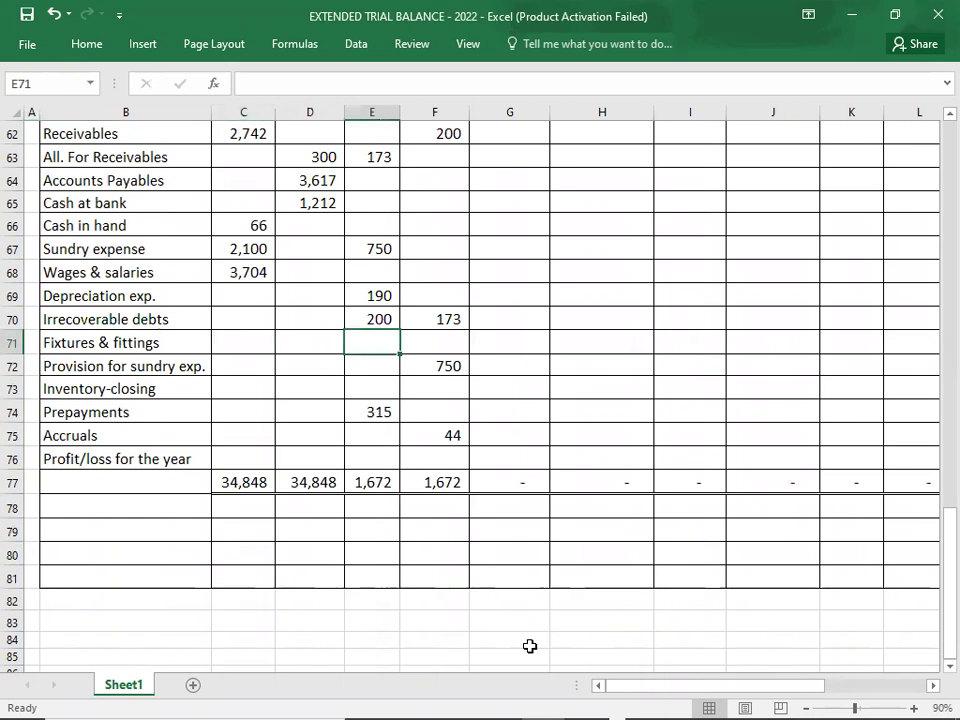
pyautogui.write('500')
# Post the 500 credit for Accounts Payables to the Adjustments column in F64
pyautogui.press('Up')
pyautogui.press('Up')
pyautogui.press('Up')
pyautogui.press('Up')
pyautogui.press('Up')
pyautogui.press('Up')
pyautogui.press('Up')
pyautogui.press('Right')
pyautogui.write('500')
pyautogui.press('Return')
# Select E64:F71 to review the adjustments posted between Accounts Payables and Fixtures & fittings
pyautogui.hotkey('shift', 'Left')
pyautogui.hotkey('shift', 'Down')
pyautogui.hotkey('shift', 'Down')
pyautogui.hotkey('shift', 'Down')
pyautogui.hotkey('shift', 'Down')
pyautogui.hotkey('shift', 'Down')
pyautogui.hotkey('shift', 'Down')
pyautogui.hotkey('shift', 'Down')
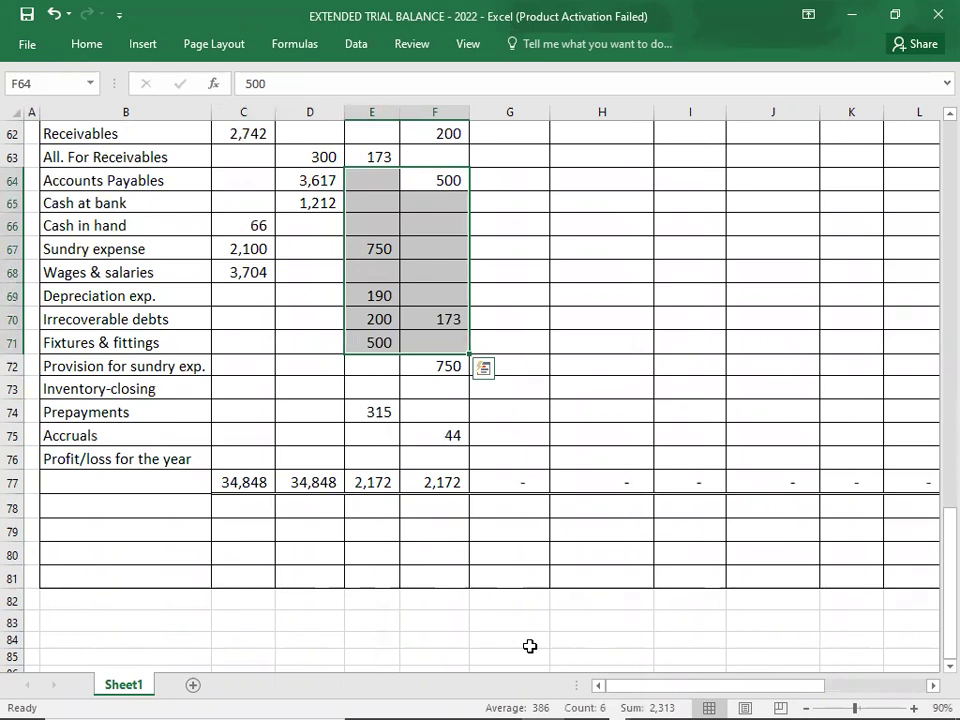
# Review the entries posted in the Adjustments columns from the Sales row down to the totals row
pyautogui.press('Right')
pyautogui.press('Right')
pyautogui.press('Up')
pyautogui.press('Up')
pyautogui.press('Up')
pyautogui.press('Up')
pyautogui.press('Up')
pyautogui.press('Up')
pyautogui.press('Up')
pyautogui.press('Up')
pyautogui.press('Up')
pyautogui.press('Up')
pyautogui.press('Down')
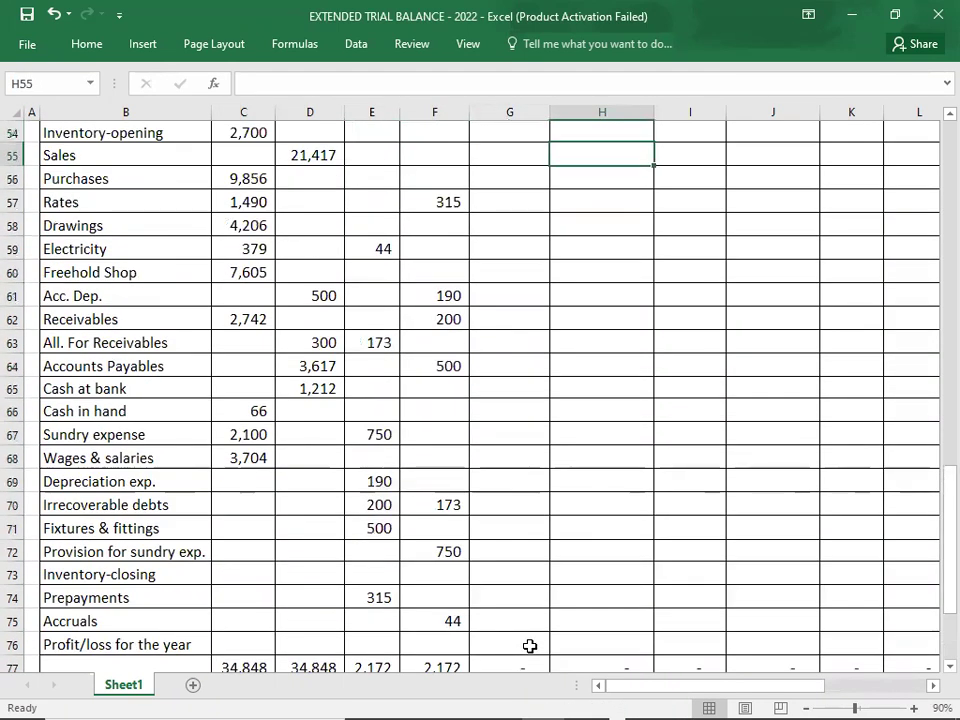
pyautogui.press('Down')
pyautogui.press('Down')
pyautogui.press('Down')
pyautogui.press('Down')
pyautogui.press('Down')
pyautogui.press('Down')
pyautogui.press('Down')
pyautogui.press('Down')
pyautogui.press('Down')
pyautogui.press('Down')
pyautogui.press('Down')
pyautogui.press('Down')
pyautogui.press('Down')
pyautogui.press('Down')
pyautogui.press('Down')
pyautogui.press('Down')
pyautogui.press('Down')
pyautogui.press('Down')
pyautogui.press('Down')
pyautogui.press('Down')
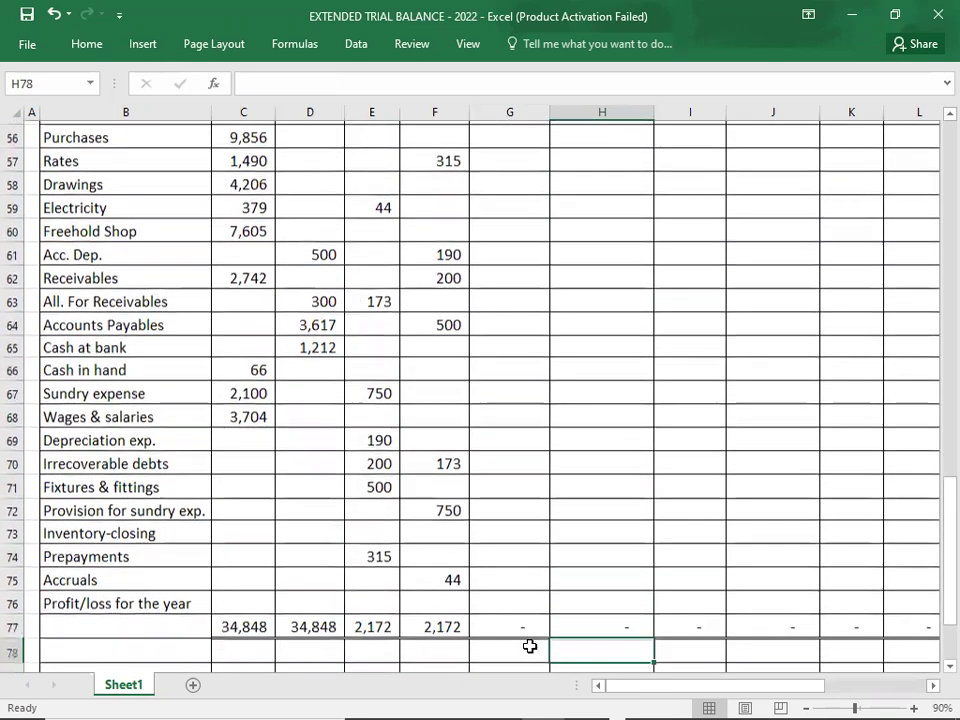
# Select the Adjustments debit and credit totals in E77:F77 to check that they agree
pyautogui.press('Up')
pyautogui.press('Up')
pyautogui.press('Left')
pyautogui.press('Left')
pyautogui.press('Up')
pyautogui.press('Left')
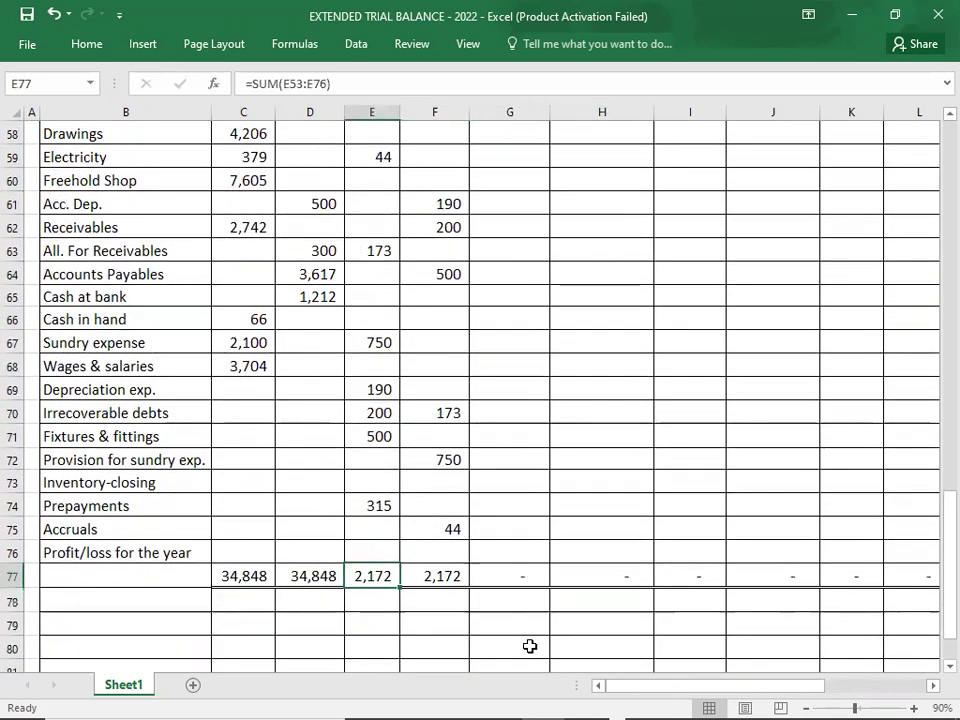
pyautogui.hotkey('shift', 'Right')
# Carry the Capital balance of 7802 across to the Adjusted Trial Balance Credit column in H53
pyautogui.press('Right')
pyautogui.press('Up')
pyautogui.press('Up')
pyautogui.press('Up')
pyautogui.press('Up')
pyautogui.press('Up')
pyautogui.press('Up')
pyautogui.press('Up')
pyautogui.press('Up')
pyautogui.press('Up')
pyautogui.press('Up')
pyautogui.press('Up')
pyautogui.press('Up')
pyautogui.press('Up')
pyautogui.press('Up')
pyautogui.press('Up')
pyautogui.press('Up')
pyautogui.press('Up')
pyautogui.press('Up')
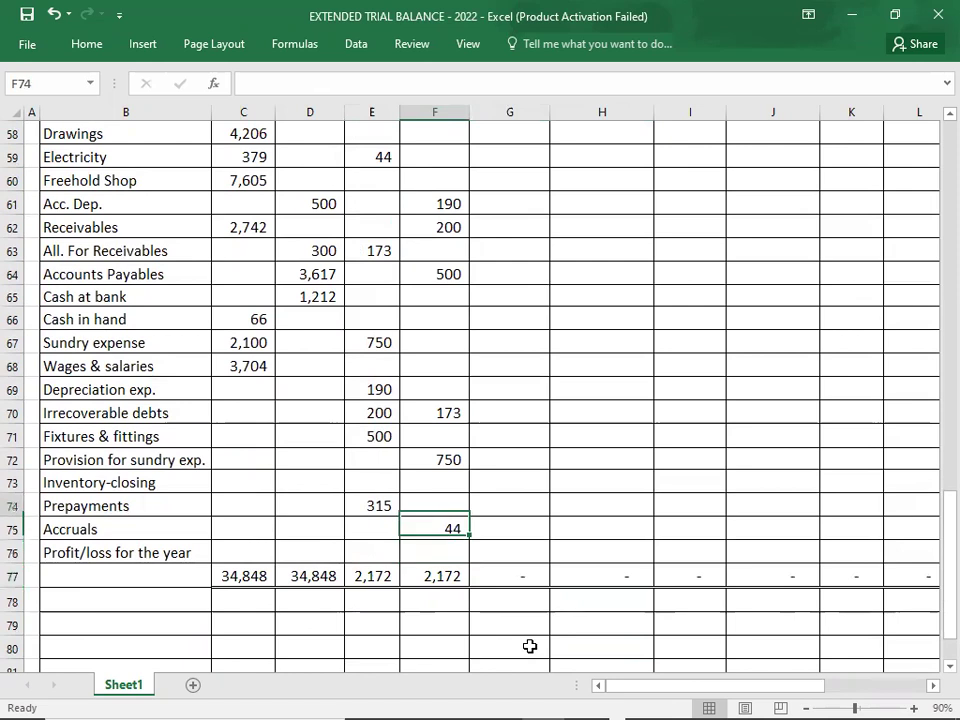
pyautogui.press('Up')
pyautogui.press('Up')
pyautogui.press('Up')
pyautogui.press('Up')
pyautogui.press('Up')
pyautogui.press('Up')
pyautogui.press('Up')
pyautogui.press('Up')
pyautogui.press('Up')
pyautogui.press('Up')
pyautogui.press('Down')
pyautogui.press('Down')
pyautogui.press('Down')
pyautogui.press('Down')
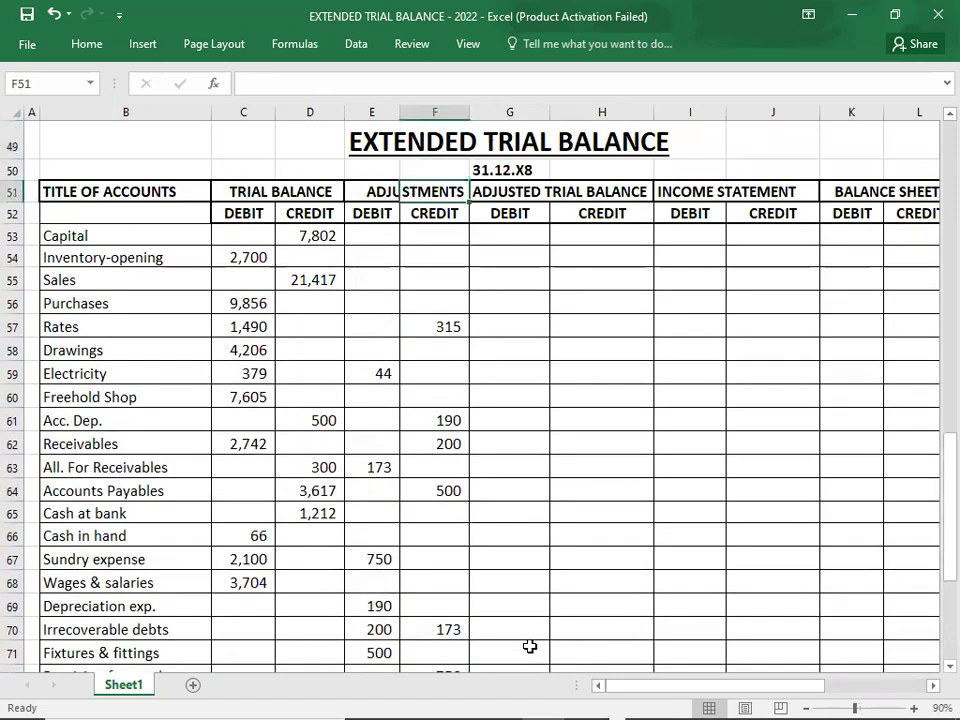
pyautogui.press('Right')
pyautogui.press('Right')
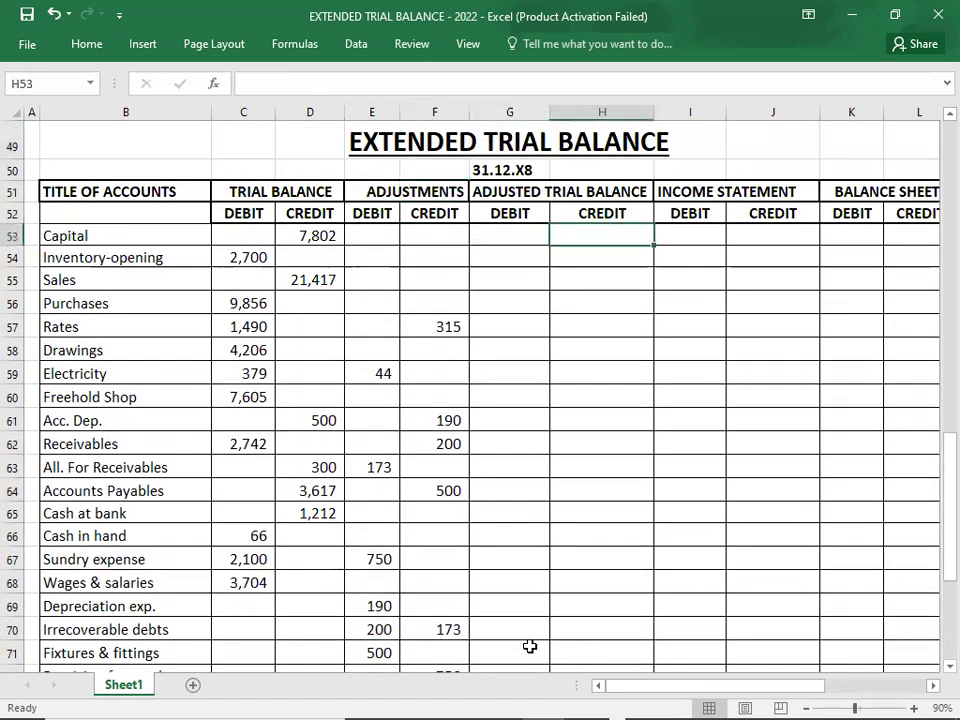
pyautogui.write('7802')
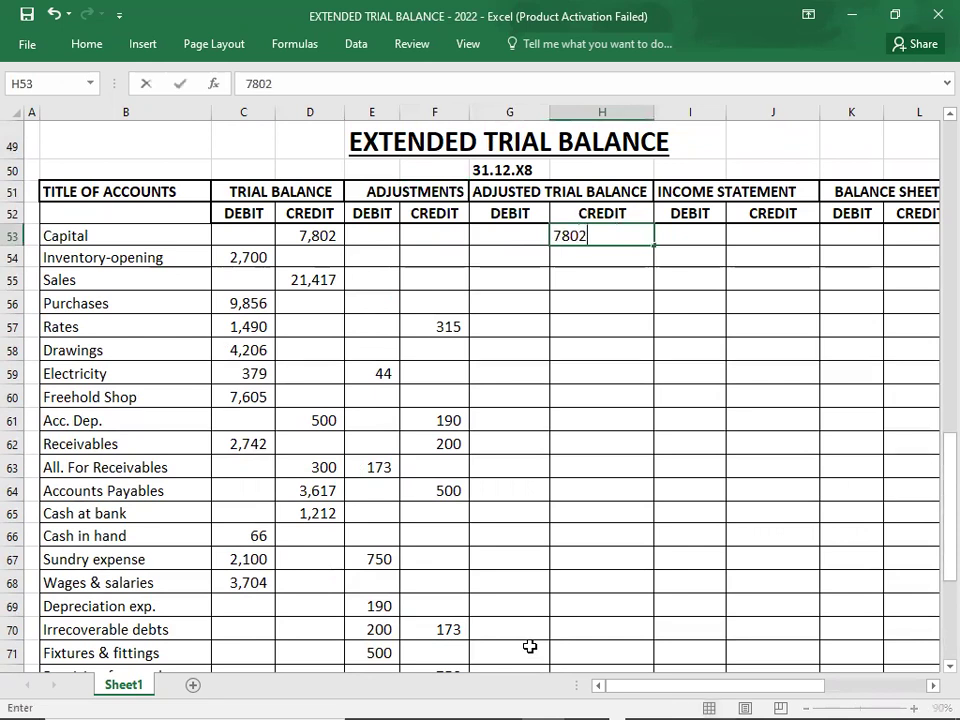
pyautogui.press('Return')
# Enter the opening inventory balance of 2700 in the Adjusted Trial Balance Debit column in G54
pyautogui.press('Left')
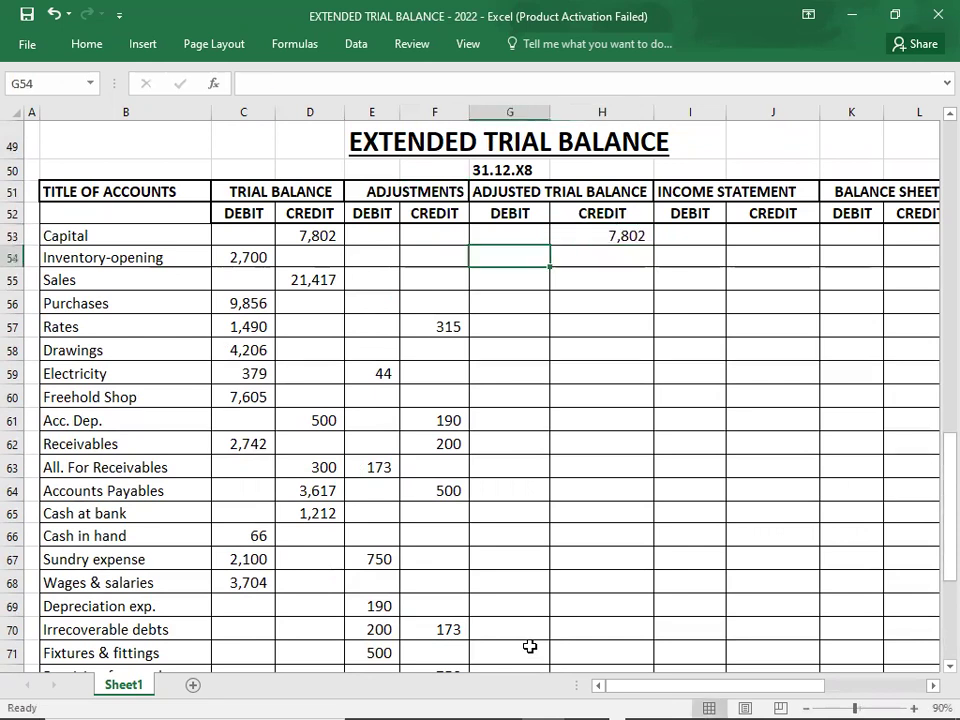
pyautogui.write('2700')
pyautogui.press('Return')
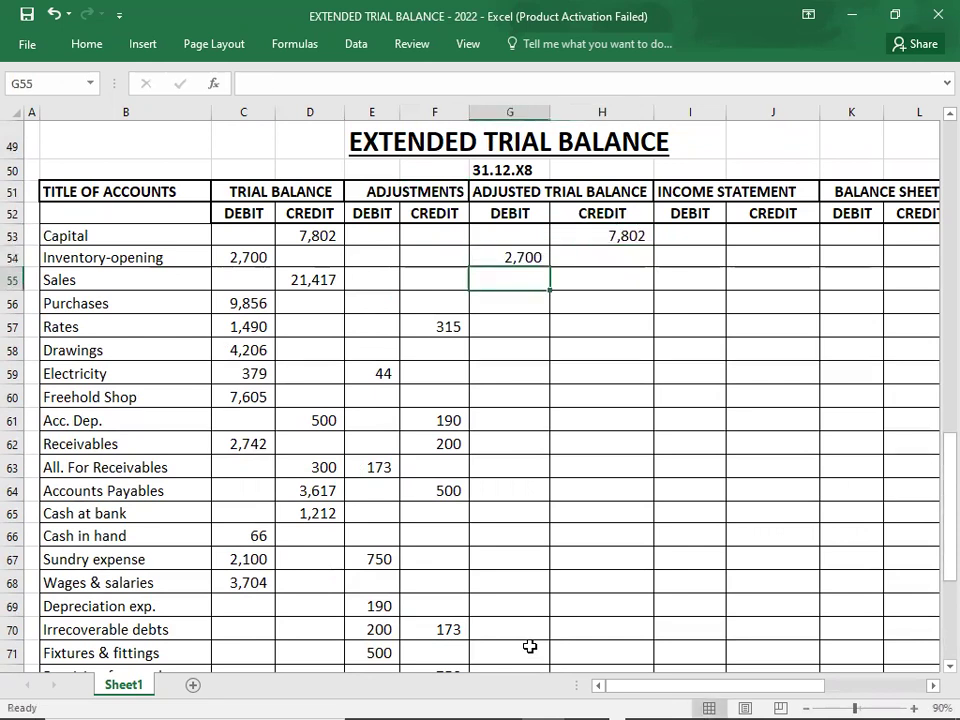
# Enter the Sales balance of 21417 in the Adjusted Trial Balance Credit column in H55
pyautogui.press('Right')
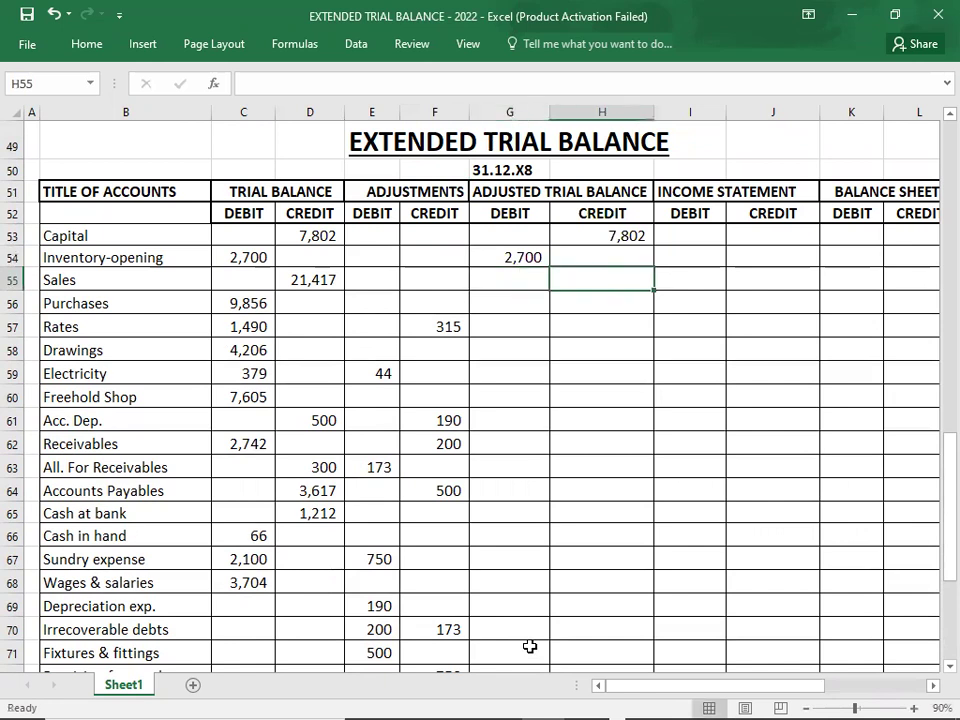
pyautogui.write('21417')
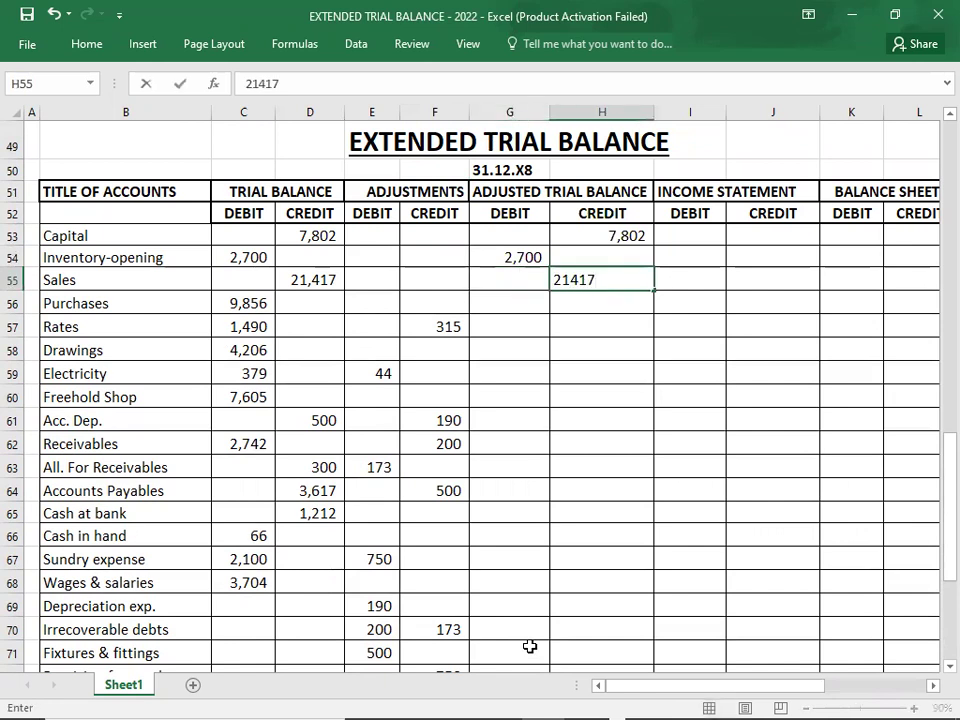
pyautogui.press('Return')
pyautogui.press('Left')
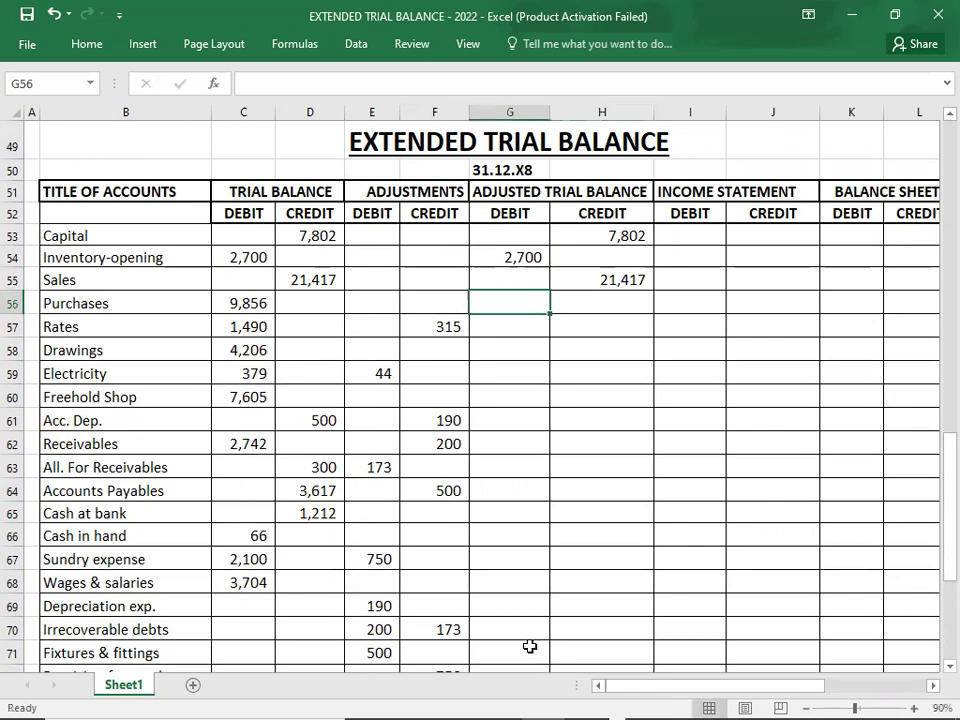
# Enter the adjusted trial balance debits for Purchases as 9856 and for Rates, net of its credit adjustment, as 1175
pyautogui.write('9856')
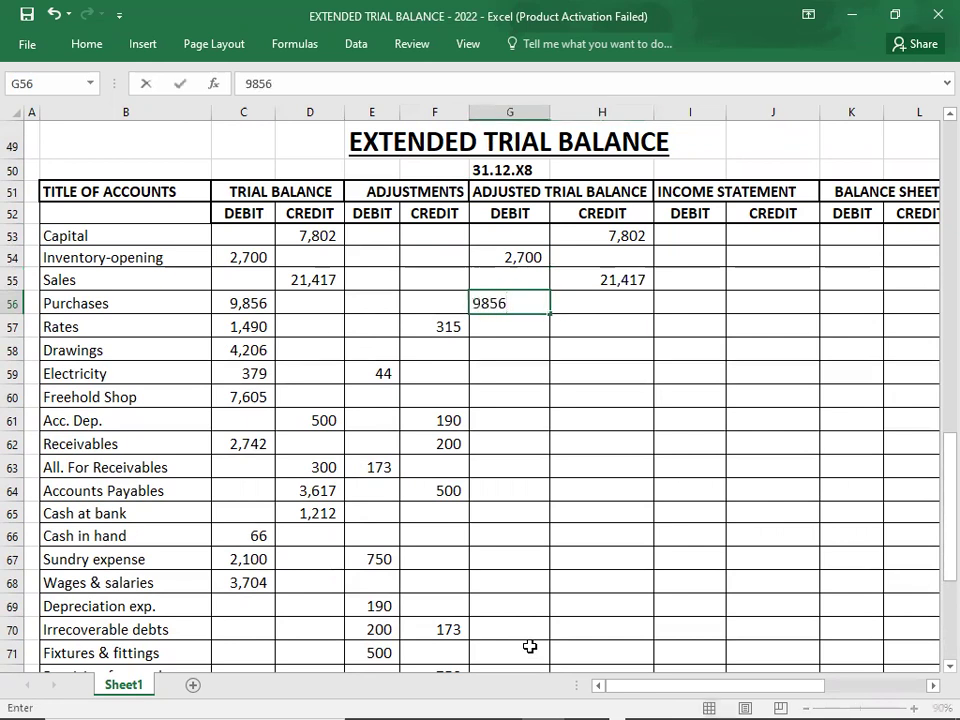
pyautogui.press('Return')
pyautogui.press('Left')
pyautogui.press('Left')
pyautogui.press('Left')
pyautogui.press('Left')
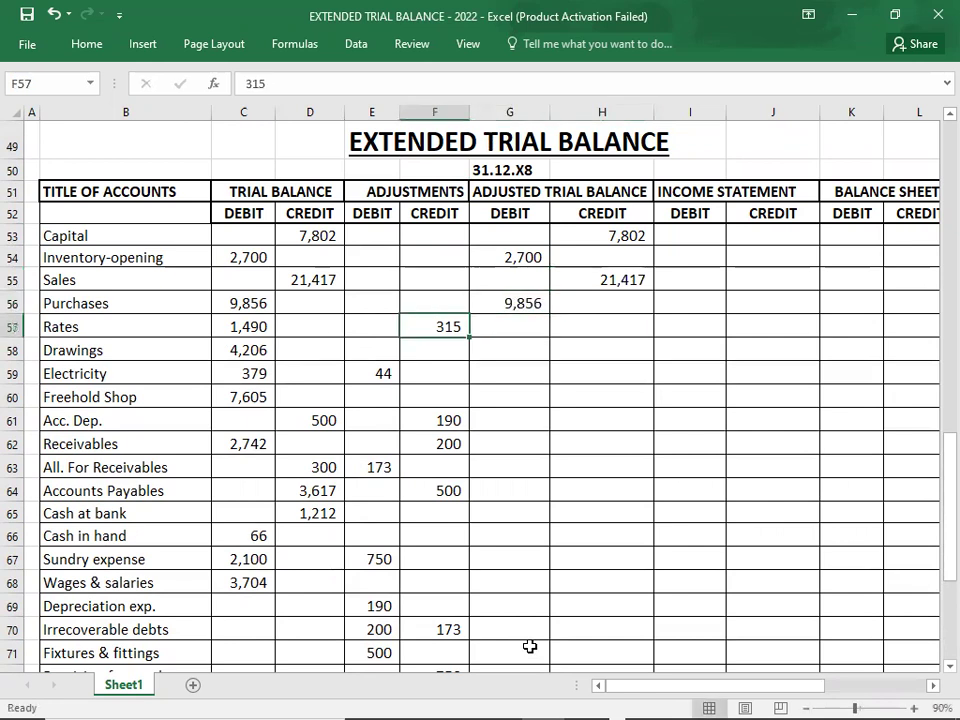
pyautogui.hotkey('shift', 'Right')
pyautogui.hotkey('shift', 'Right')
pyautogui.hotkey('shift', 'Right')
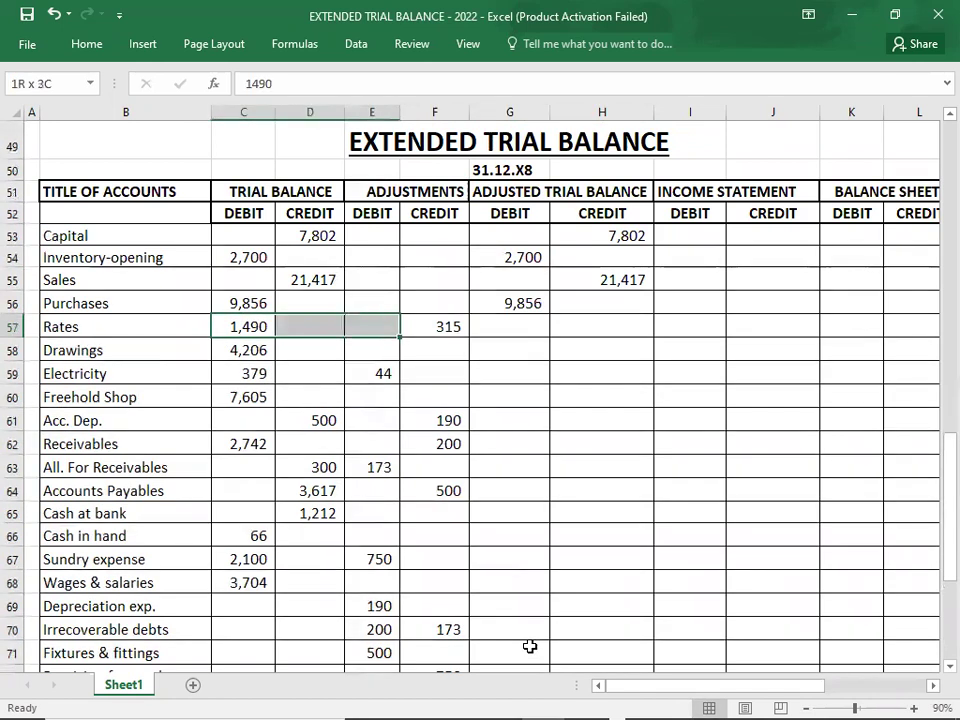
pyautogui.press('Right')
pyautogui.press('Right')
pyautogui.press('Right')
pyautogui.press('Right')
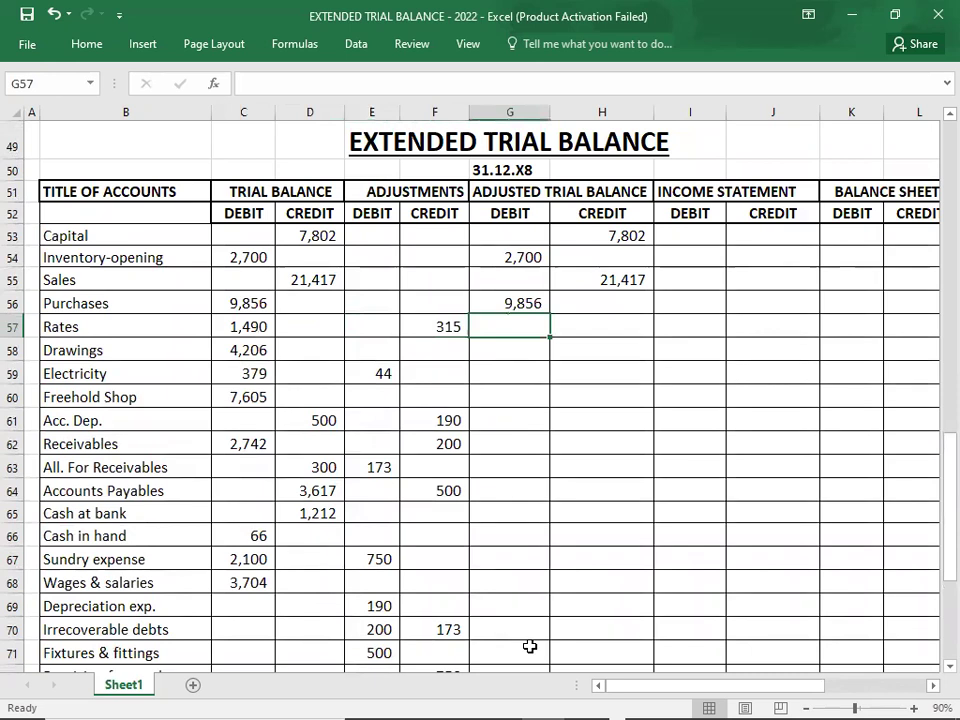
pyautogui.write('1175')
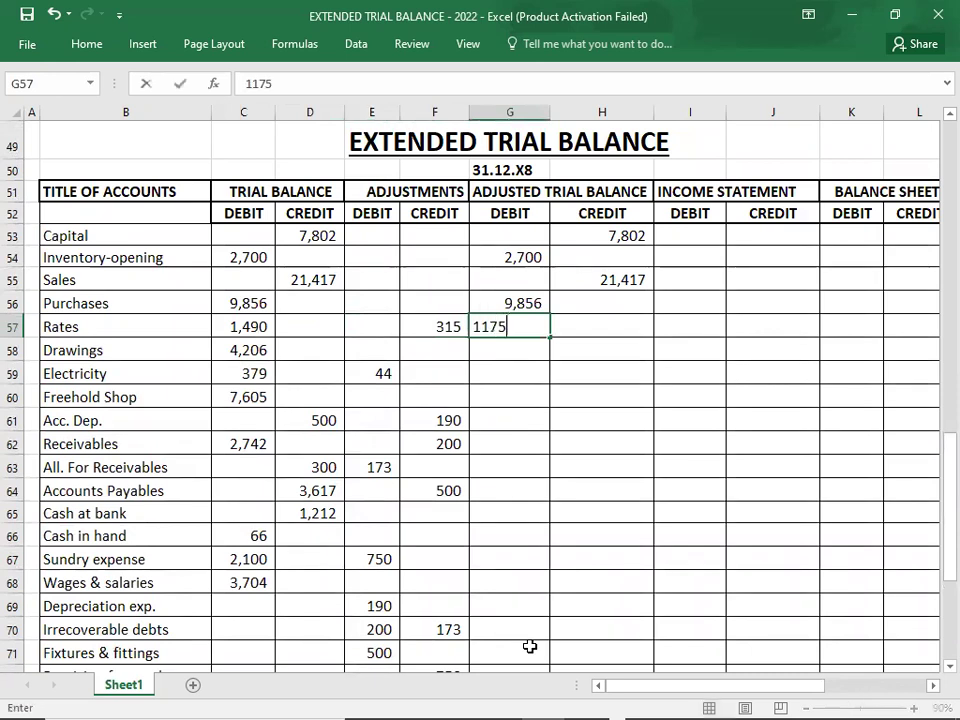
pyautogui.press('Return')
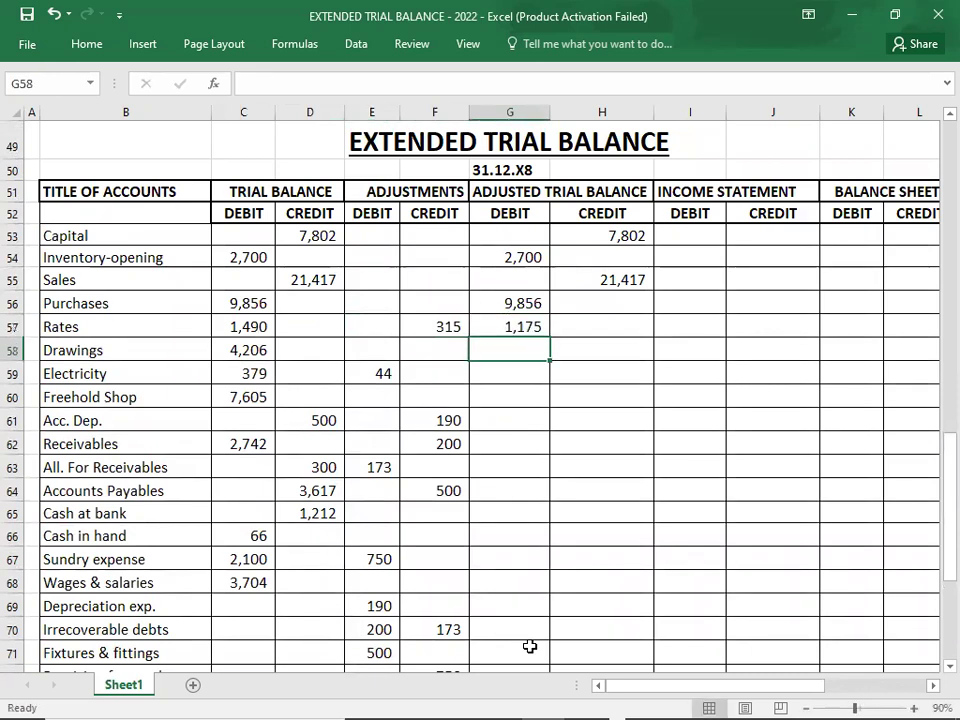
# Enter the adjusted trial balance debits for Drawings as 4206 and for Electricity, including its debit adjustment, as 423
pyautogui.write('4206')
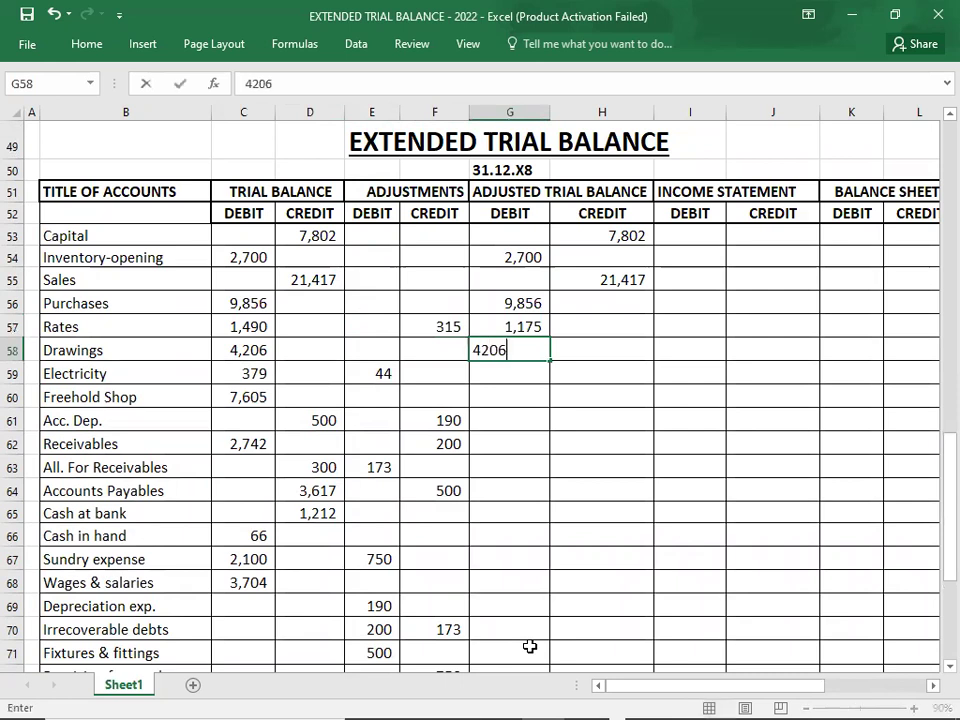
pyautogui.press('Return')
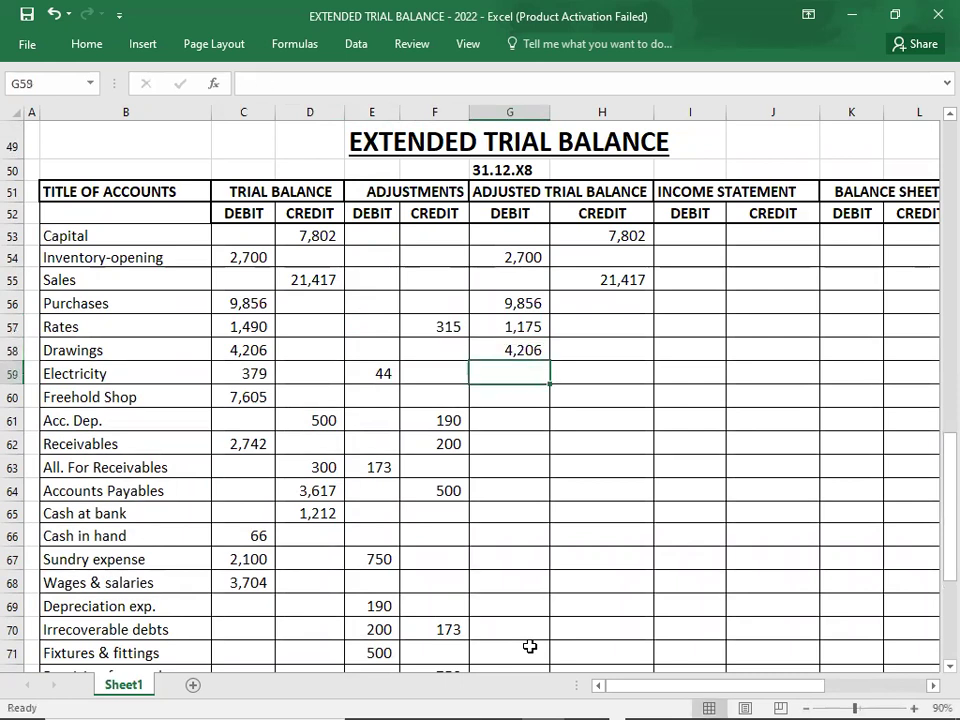
pyautogui.press('Left')
pyautogui.press('Left')
pyautogui.press('Left')
pyautogui.press('Left')
pyautogui.hotkey('shift', 'Right')
pyautogui.hotkey('shift', 'Right')
pyautogui.press('Right')
pyautogui.press('Right')
pyautogui.press('Right')
pyautogui.press('Right')
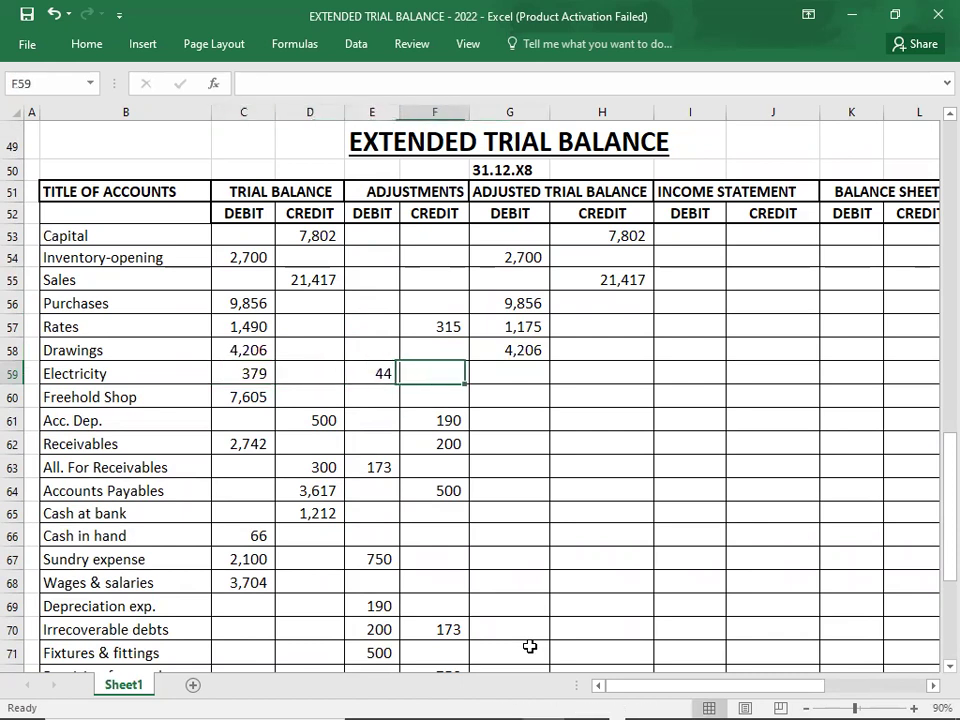
pyautogui.write('423')
pyautogui.press('Return')
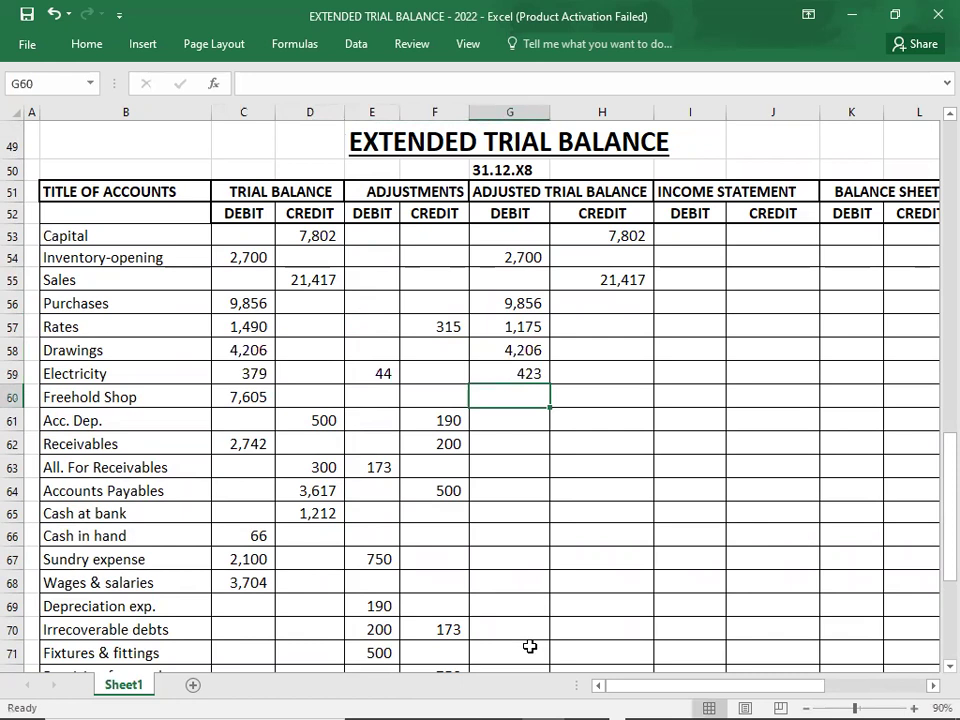
# Enter 7605 as the adjusted debit for Freehold Shop and 690 as the adjusted credit for Acc. Dep
pyautogui.write('7605')
pyautogui.press('Return')
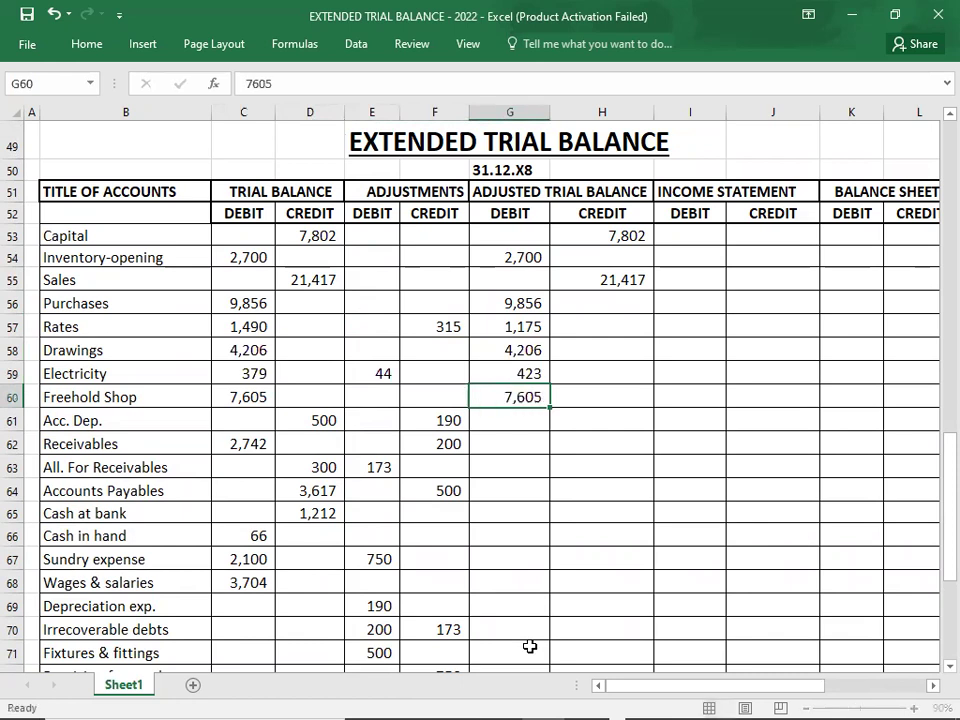
pyautogui.press('Left')
pyautogui.press('Left')
pyautogui.press('Left')
pyautogui.press('Right')
pyautogui.press('Right')
pyautogui.press('Right')
pyautogui.press('Right')
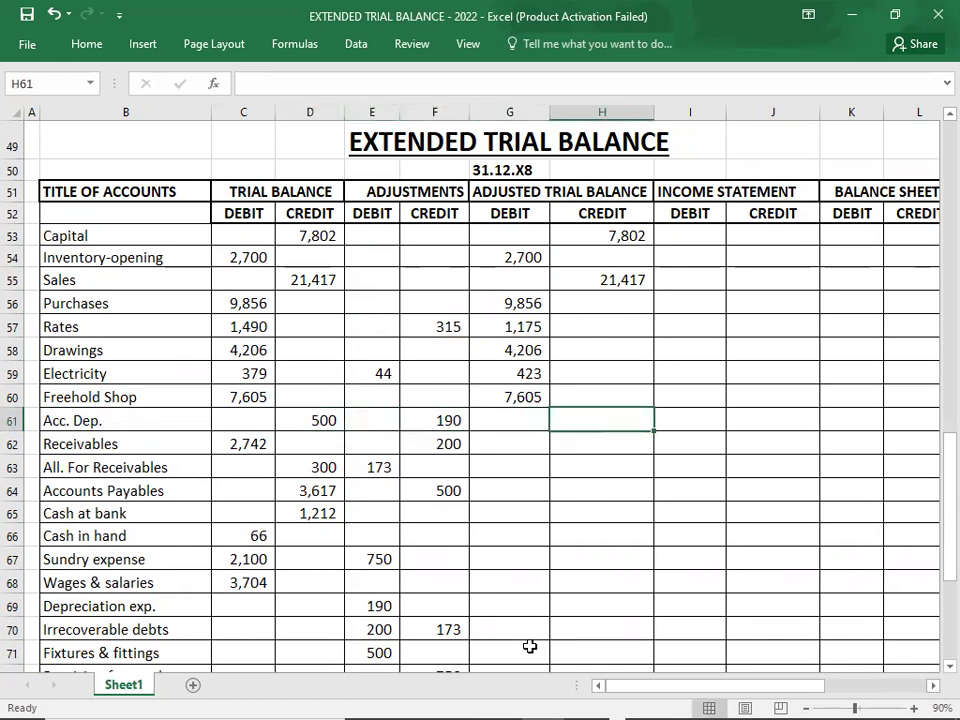
pyautogui.write('690')
pyautogui.press('Return')
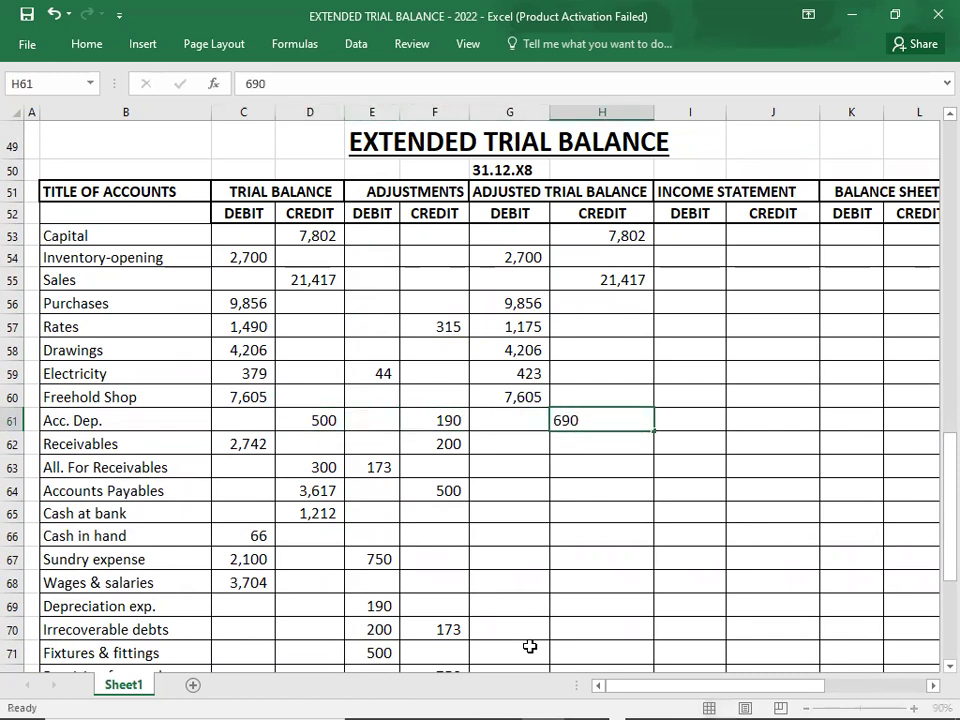
# Check the Receivables balance against its credit adjustment and enter 2,542 as its adjusted trial balance debit
pyautogui.press('Left')
pyautogui.press('Left')
pyautogui.press('Left')
pyautogui.press('Left')
pyautogui.press('Left')
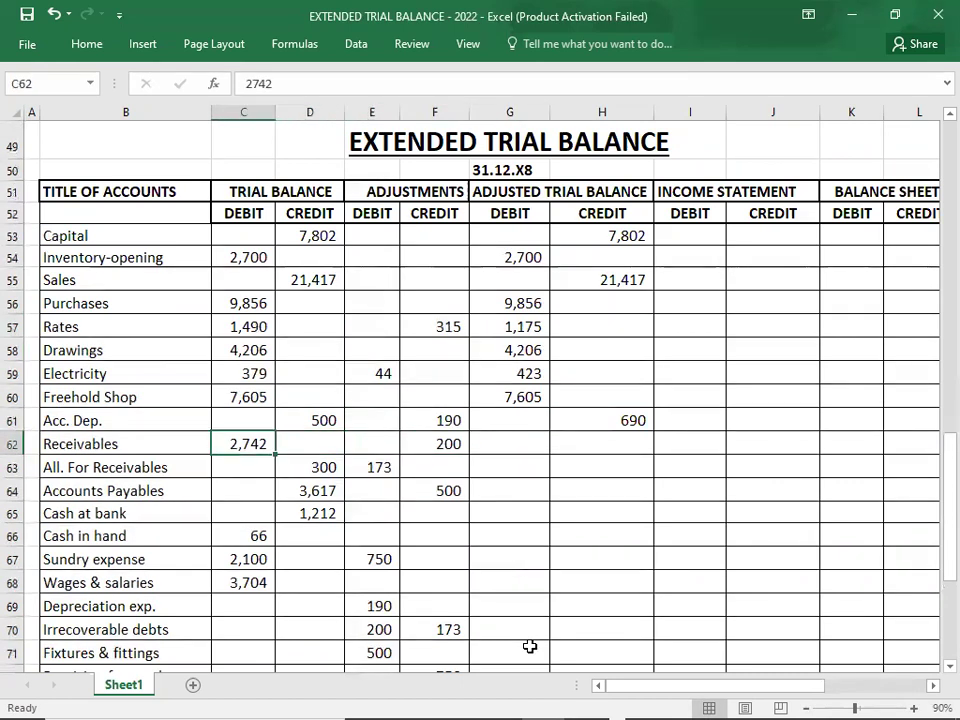
pyautogui.hotkey('shift', 'Right')
pyautogui.hotkey('shift', 'Right')
pyautogui.hotkey('shift', 'Right')
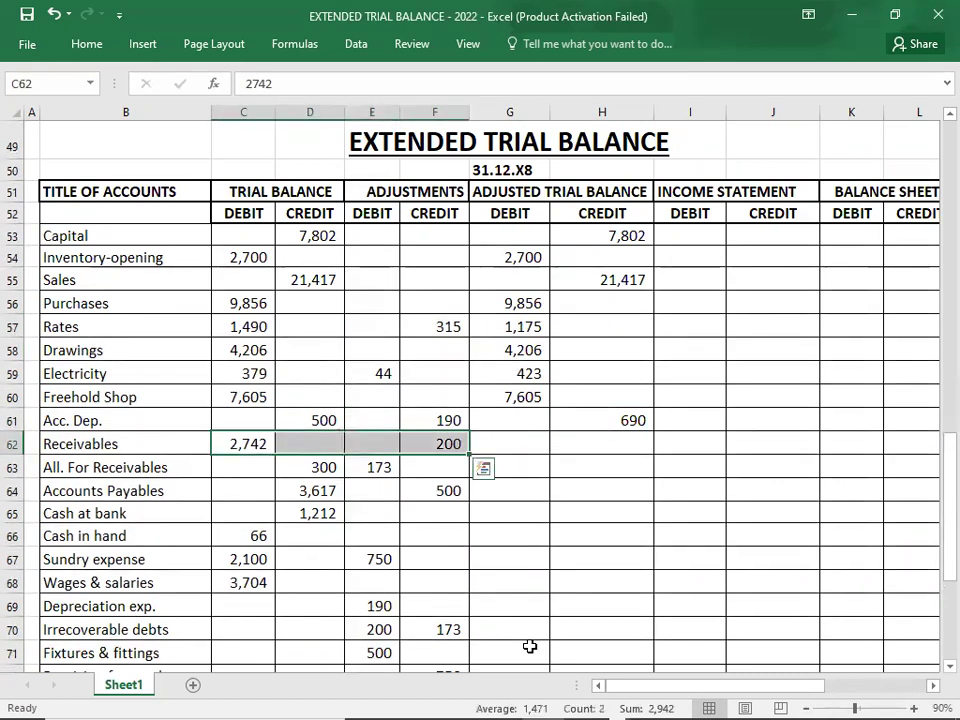
pyautogui.press('Right')
pyautogui.press('Right')
pyautogui.press('Right')
pyautogui.press('Right')
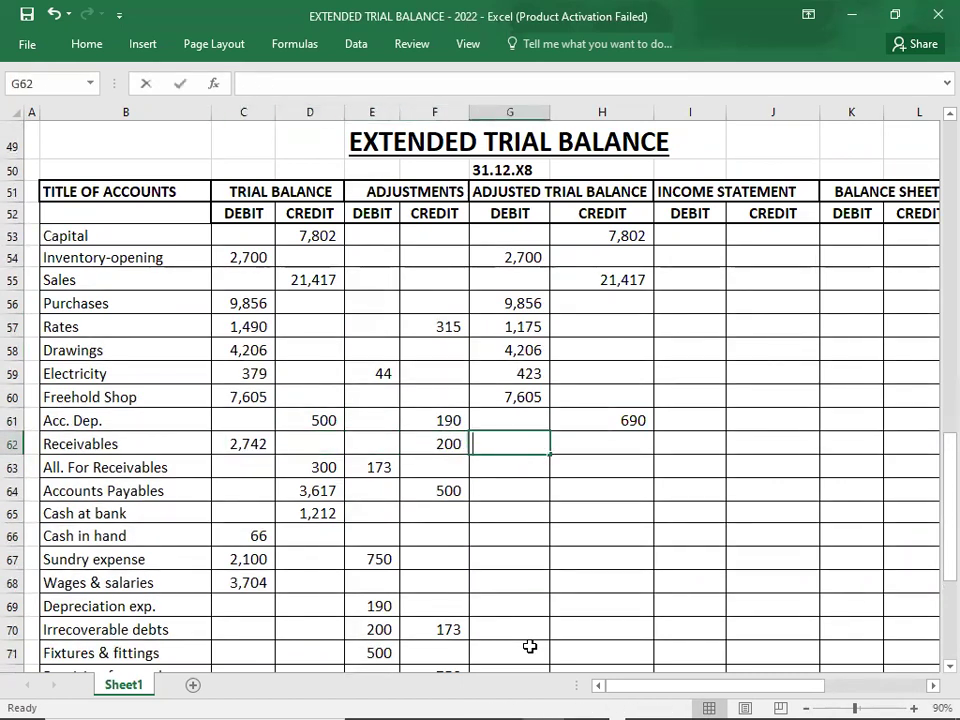
pyautogui.write('2,542')
pyautogui.press('Return')
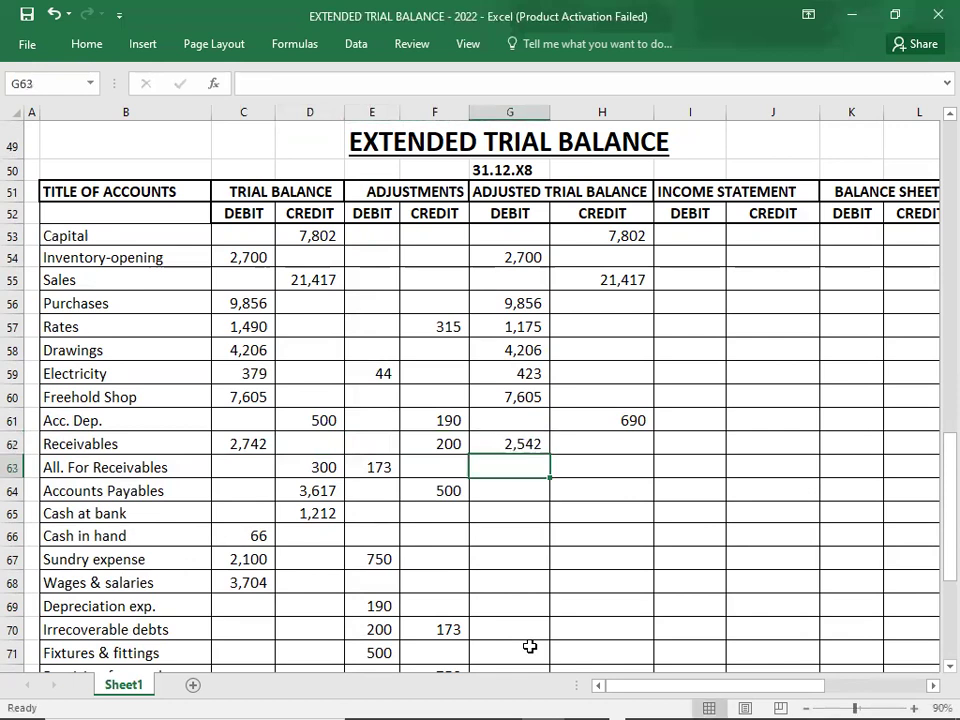
# Check the All. For Receivables balance against its debit adjustment and enter 127 as its adjusted trial balance credit
pyautogui.press('Left')
pyautogui.press('Left')
pyautogui.press('Left')
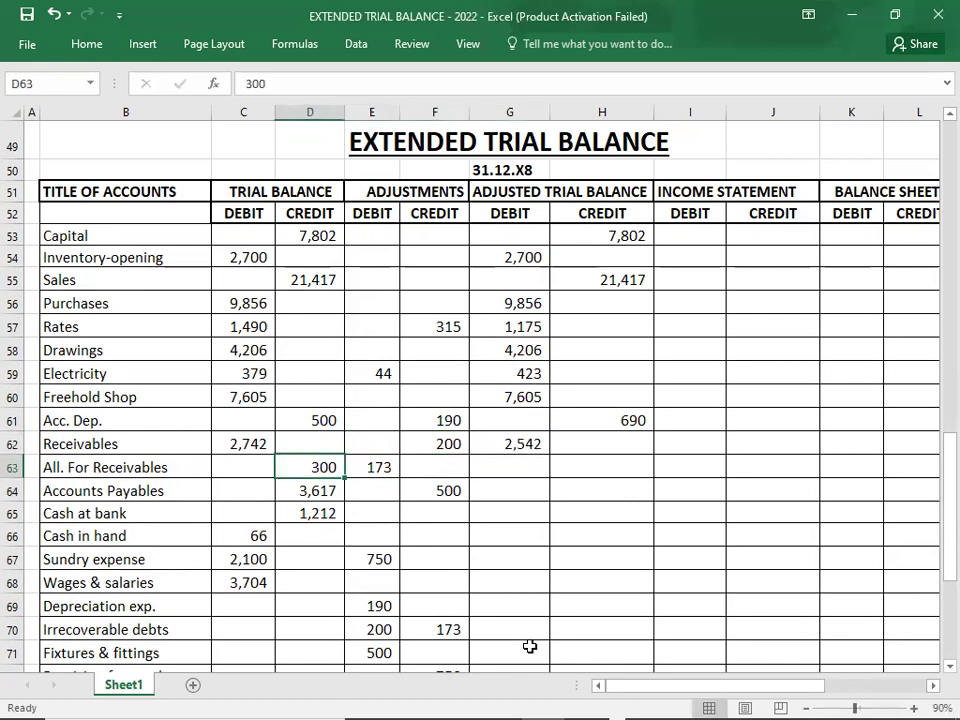
pyautogui.hotkey('shift', 'Right')
pyautogui.press('Right')
pyautogui.press('Right')
pyautogui.press('Right')
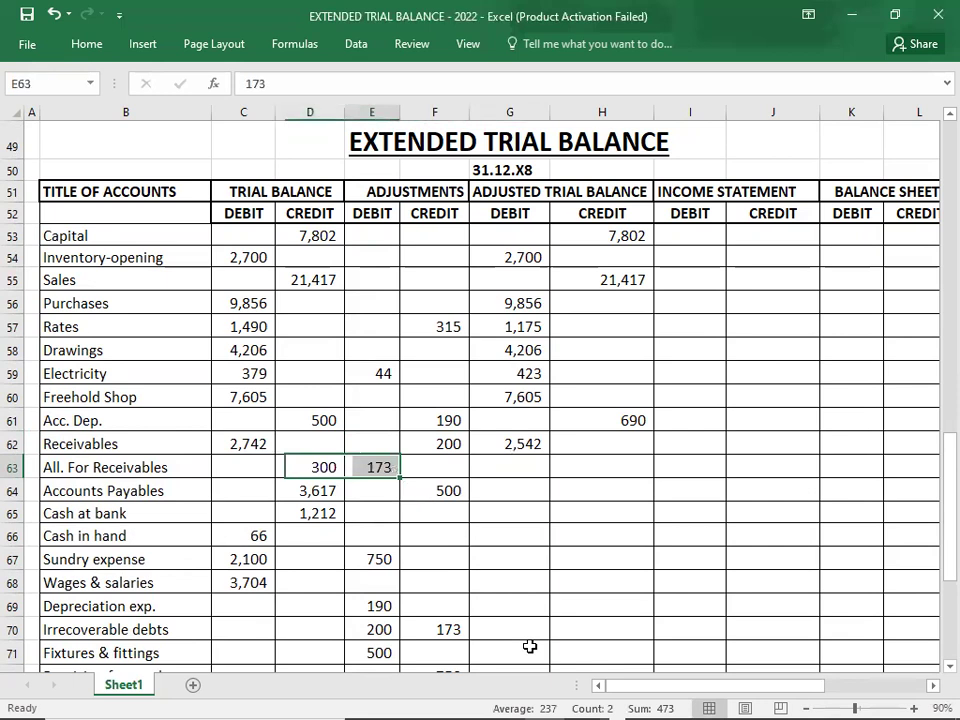
pyautogui.press('Right')
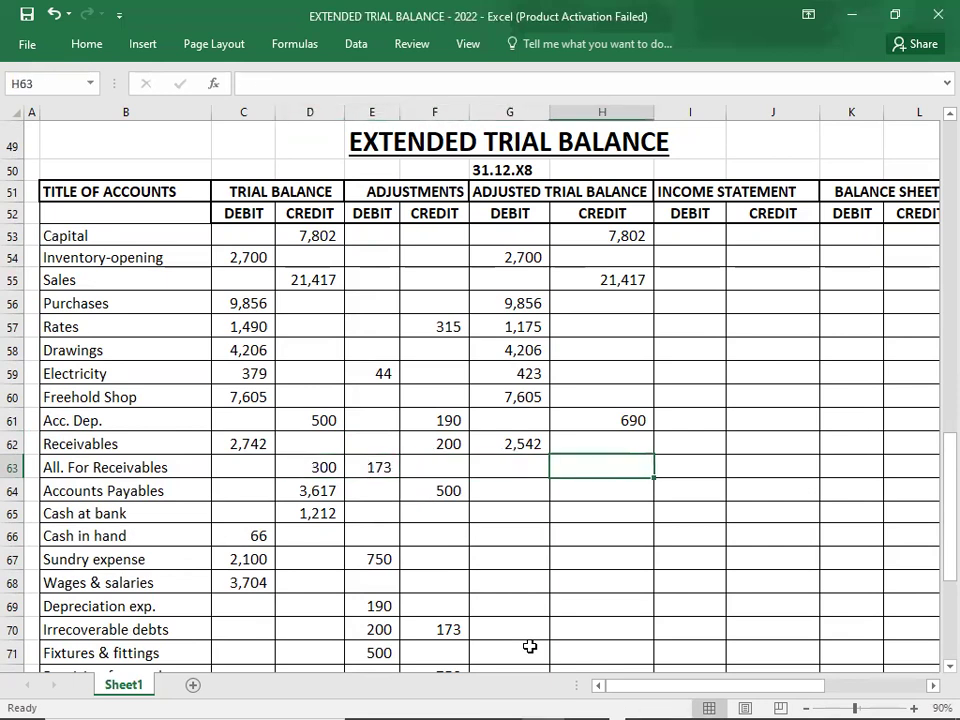
pyautogui.write('127')
pyautogui.press('Return')
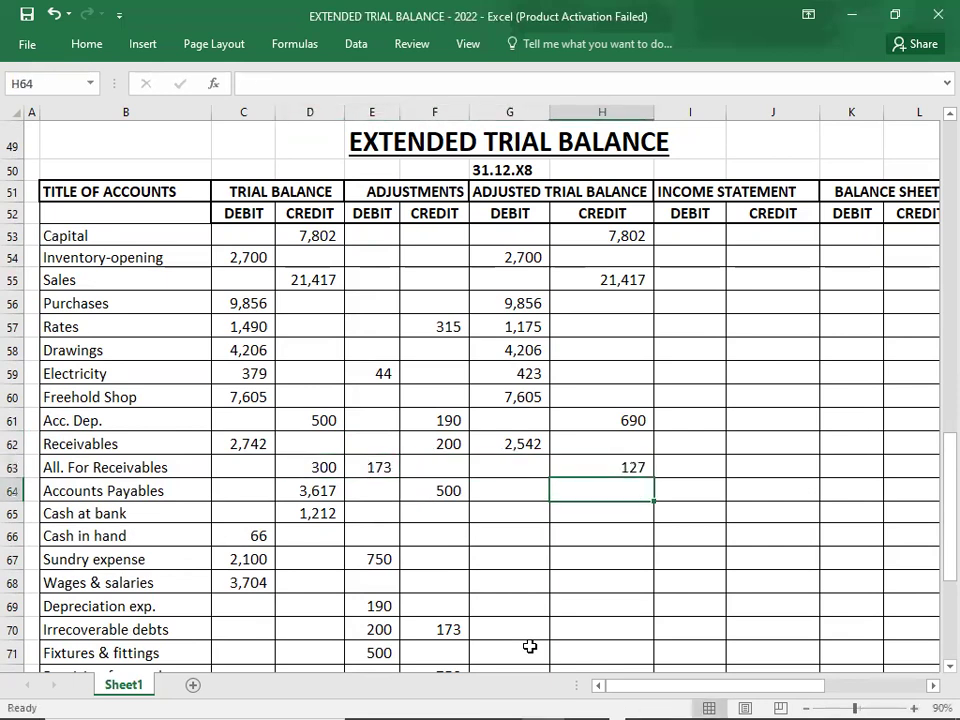
# Combine the Accounts Payables balance with its credit adjustment and enter 4,117 as its adjusted trial balance credit
pyautogui.press('Left')
pyautogui.press('Left')
pyautogui.press('Left')
pyautogui.press('Left')
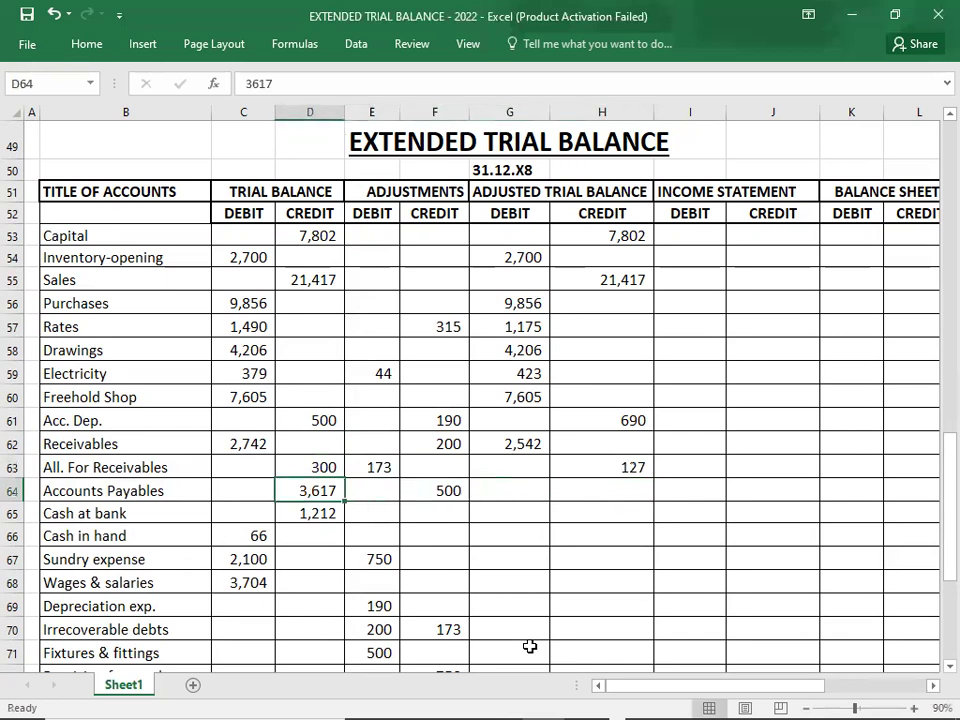
pyautogui.hotkey('shift', 'Right')
pyautogui.hotkey('shift', 'Right')
pyautogui.press('Right')
pyautogui.press('Right')
pyautogui.press('Right')
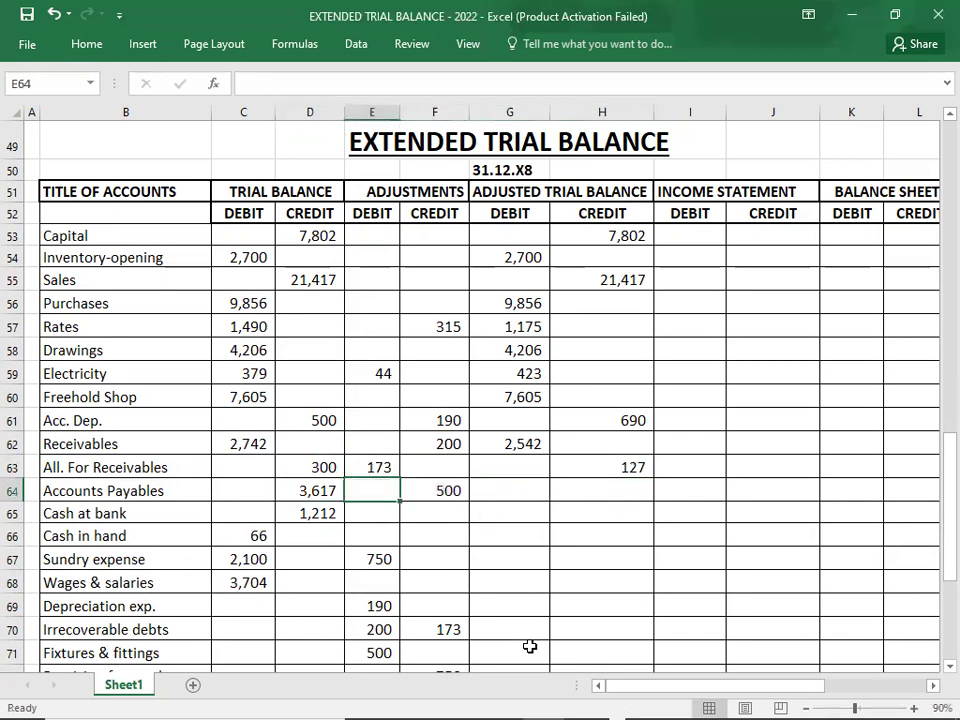
pyautogui.press('Right')
pyautogui.press('Right')
pyautogui.press('Left')
pyautogui.write('4')
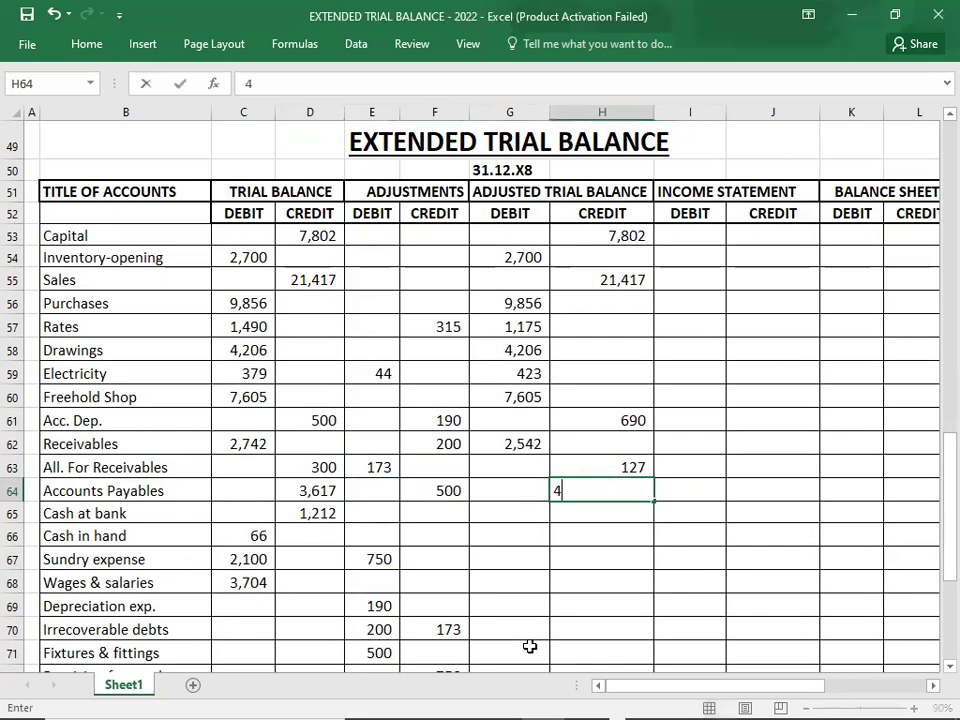
pyautogui.write(',117')
pyautogui.press('Return')
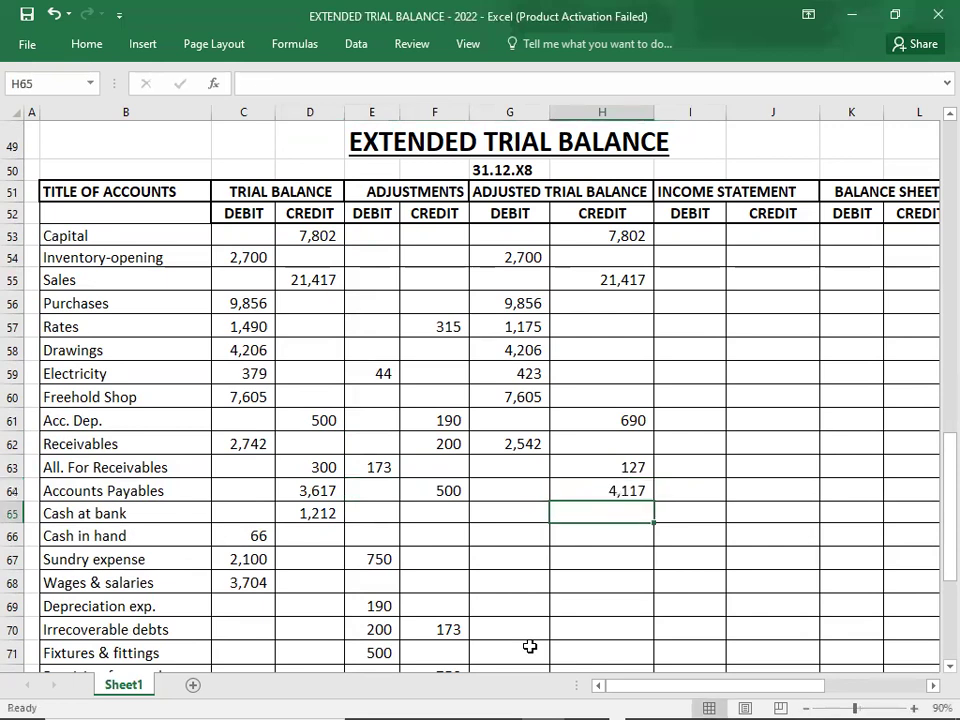
# Enter 1212 as the adjusted credit for Cash at bank and compare it with the original credit in that row
pyautogui.write('1212')
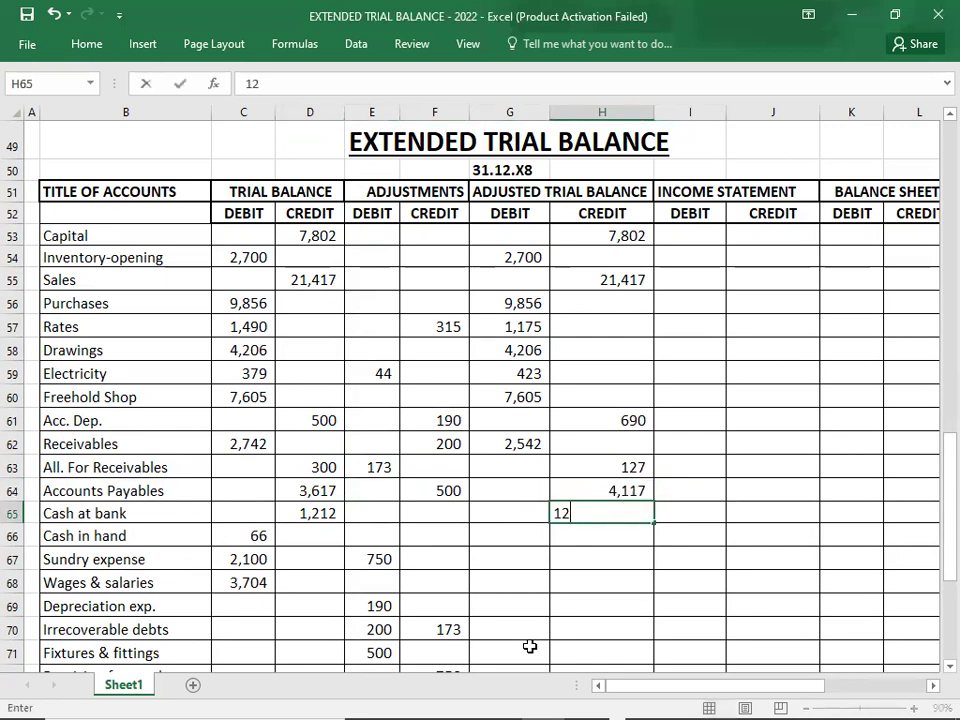
pyautogui.press('Return')
pyautogui.press('Up')
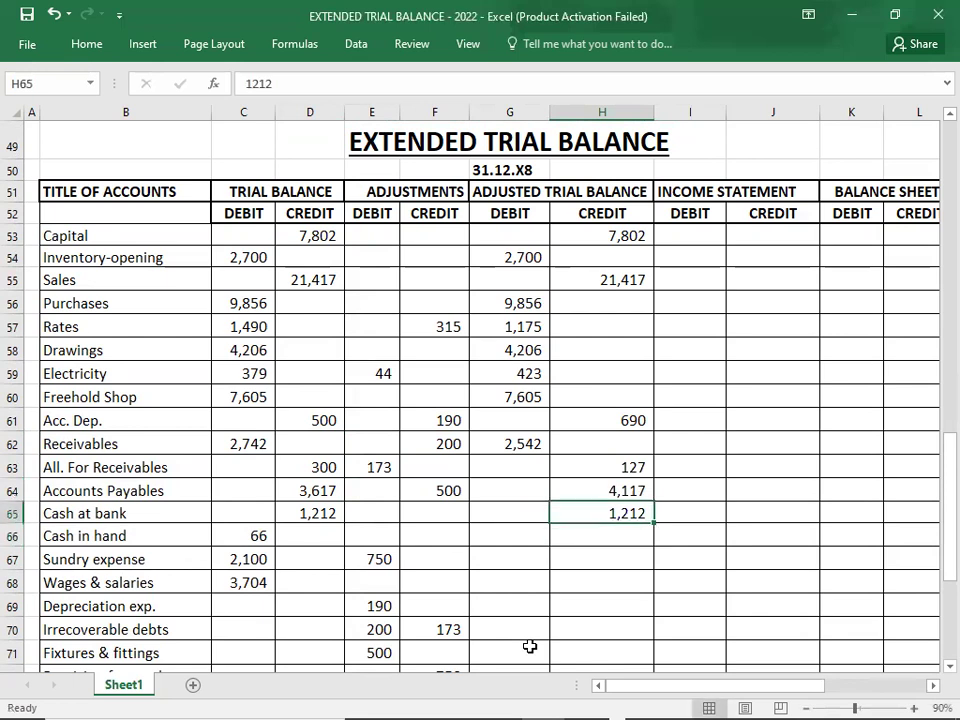
pyautogui.press('Left')
pyautogui.press('Left')
pyautogui.press('Left')
pyautogui.press('Left')
pyautogui.hotkey('shift', 'Right')
pyautogui.hotkey('shift', 'Right')
pyautogui.hotkey('shift', 'Right')
pyautogui.hotkey('shift', 'Right')
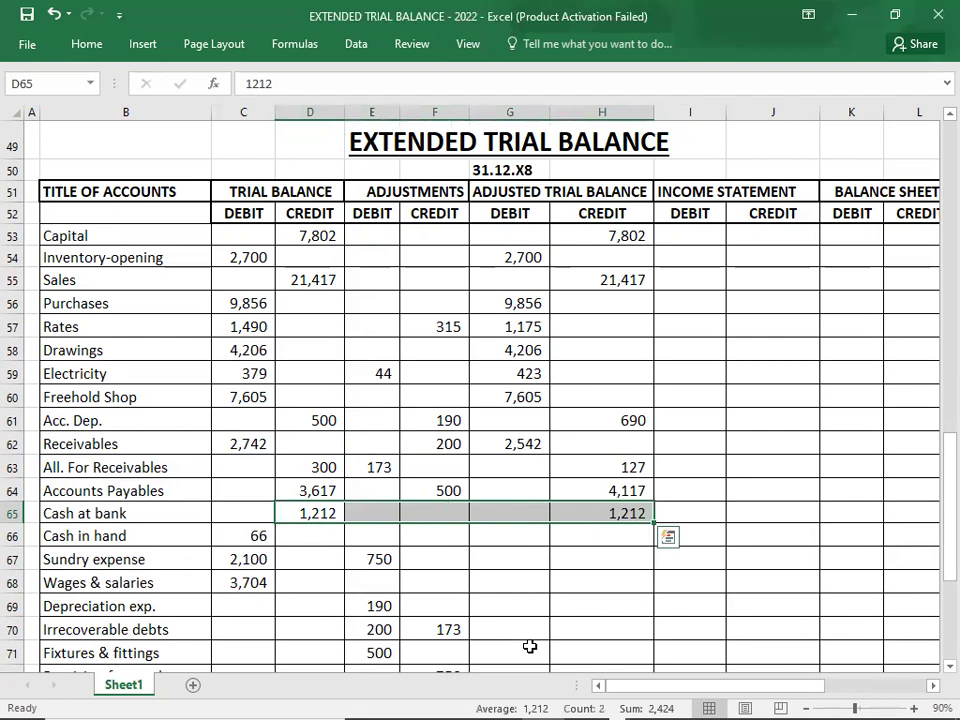
# Enter 66 as the adjusted trial balance debit for Cash in hand
pyautogui.press('Down')
pyautogui.press('Right')
pyautogui.press('Right')
pyautogui.press('Right')
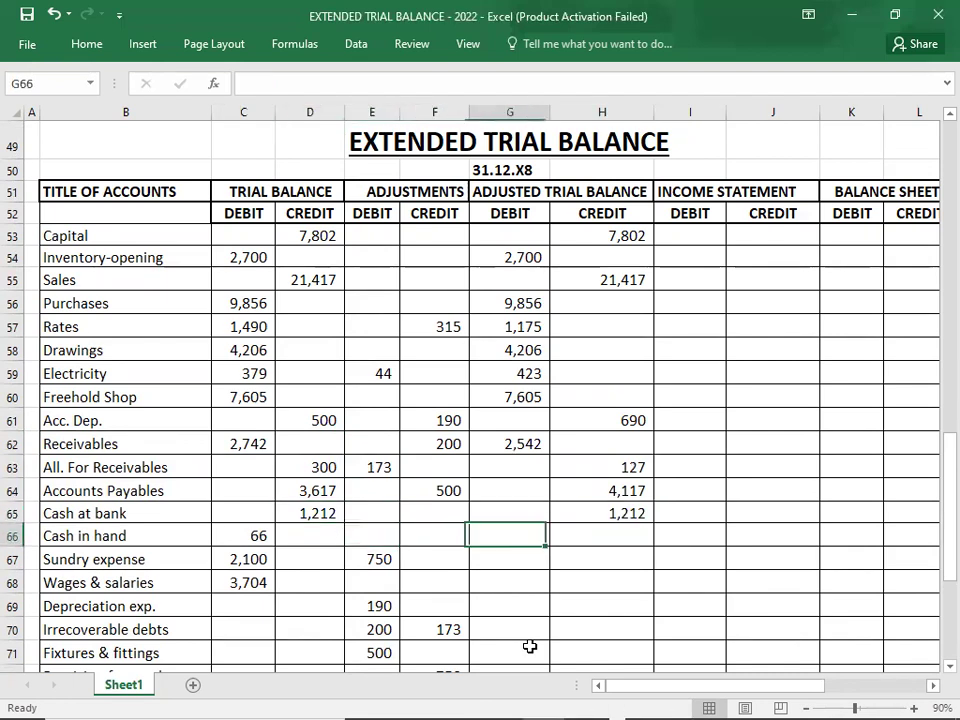
pyautogui.write('66')
pyautogui.press('Return')
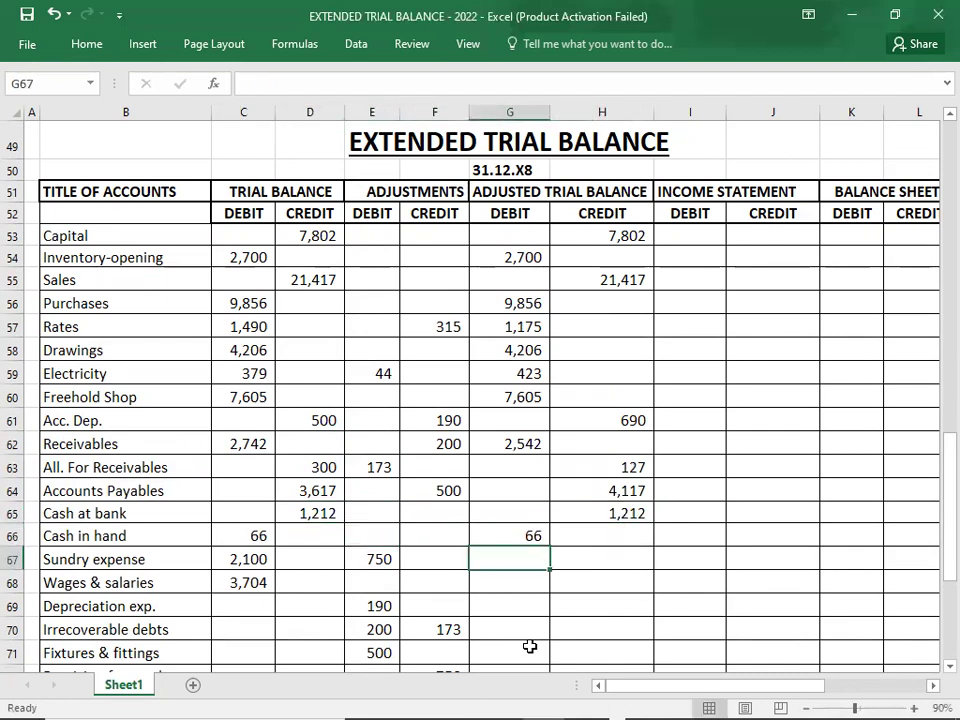
# Enter 2850 as the adjusted trial balance debit for Sundry expense, including its debit adjustment
pyautogui.press('Down')
pyautogui.press('Down')
pyautogui.press('Down')
pyautogui.press('Down')
pyautogui.press('Down')
pyautogui.press('Down')
pyautogui.press('Down')
pyautogui.press('Down')
pyautogui.press('Down')
pyautogui.press('Up')
pyautogui.press('Up')
pyautogui.press('Up')
pyautogui.press('Up')
pyautogui.press('Up')
pyautogui.press('Up')
pyautogui.press('Up')
pyautogui.press('Up')
pyautogui.press('Up')
pyautogui.press('Up')
pyautogui.press('Down')
pyautogui.write('2850')
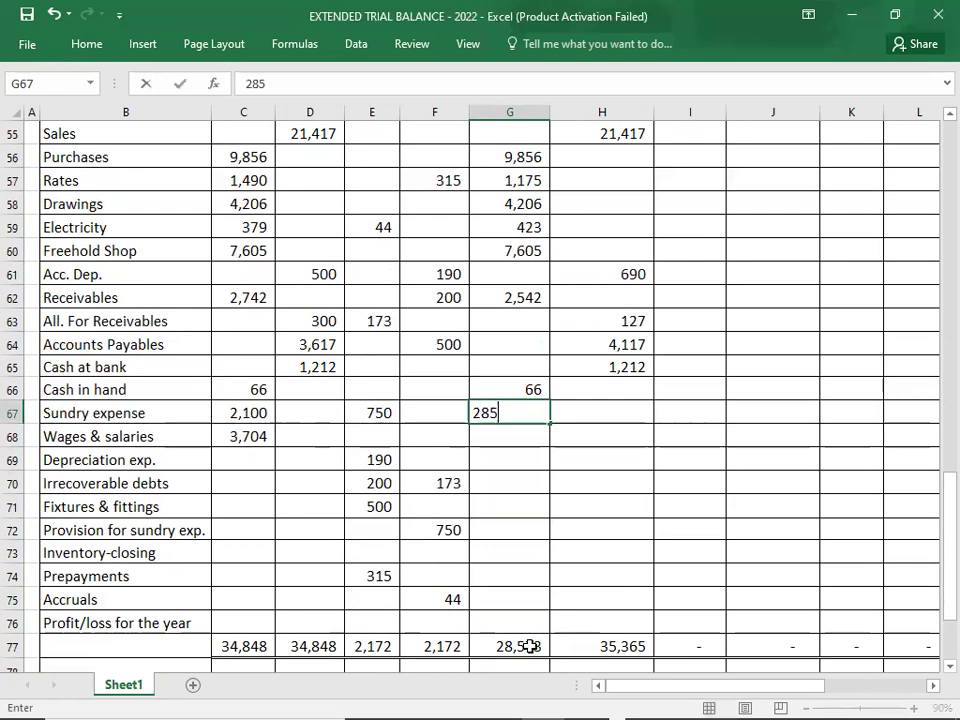
pyautogui.press('Return')
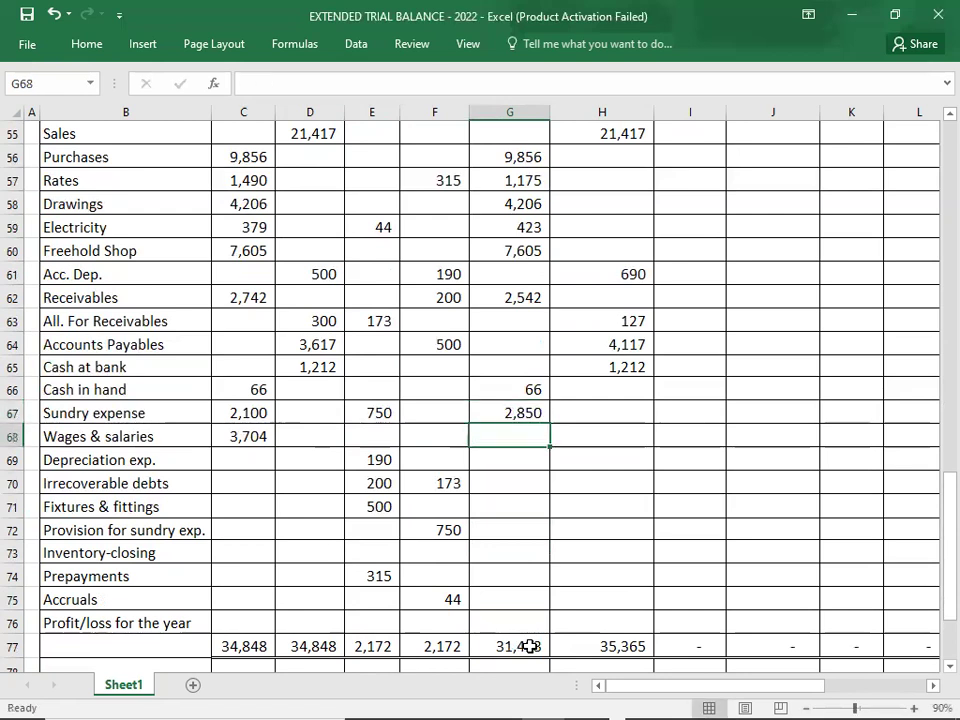
# Enter the adjusted trial balance debits 3704 for Wages & salaries and 190 for Depreciation exp
pyautogui.write('3704')
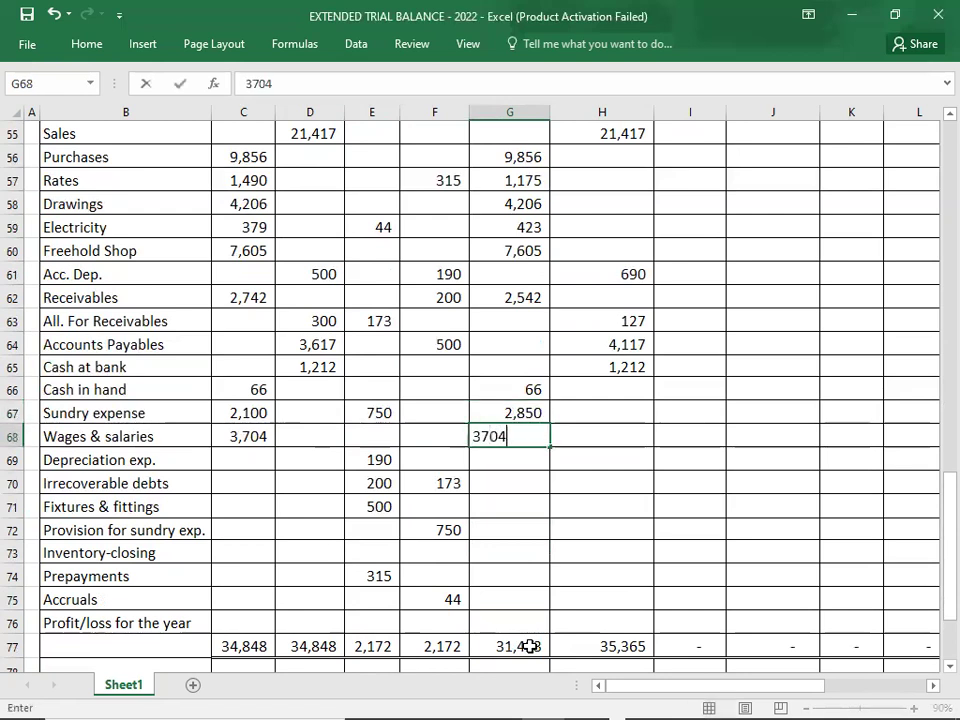
pyautogui.press('Return')
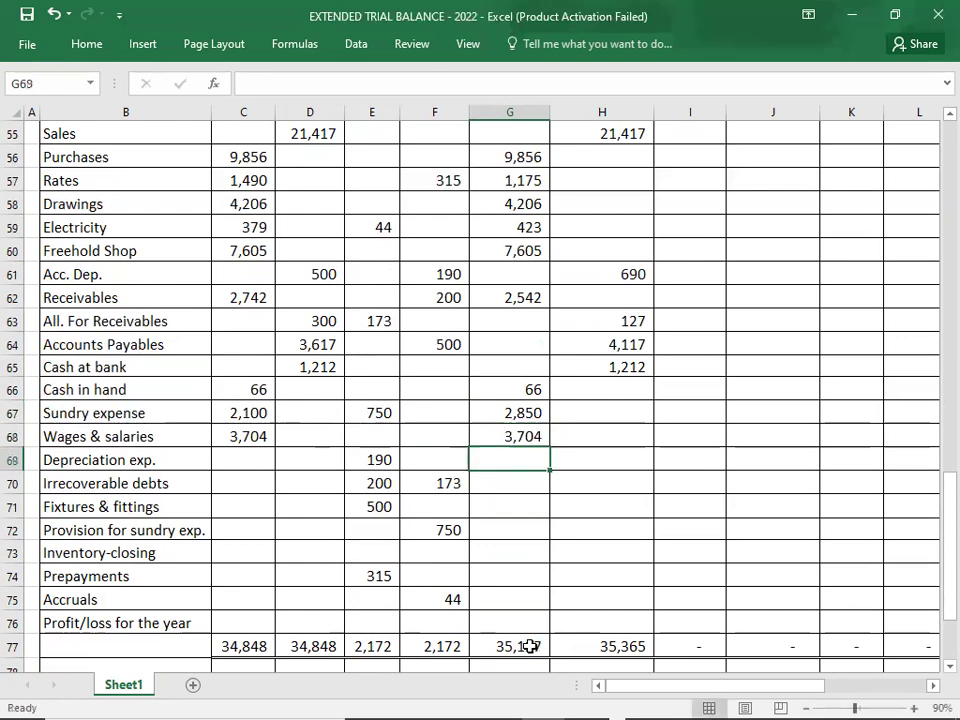
pyautogui.write('190')
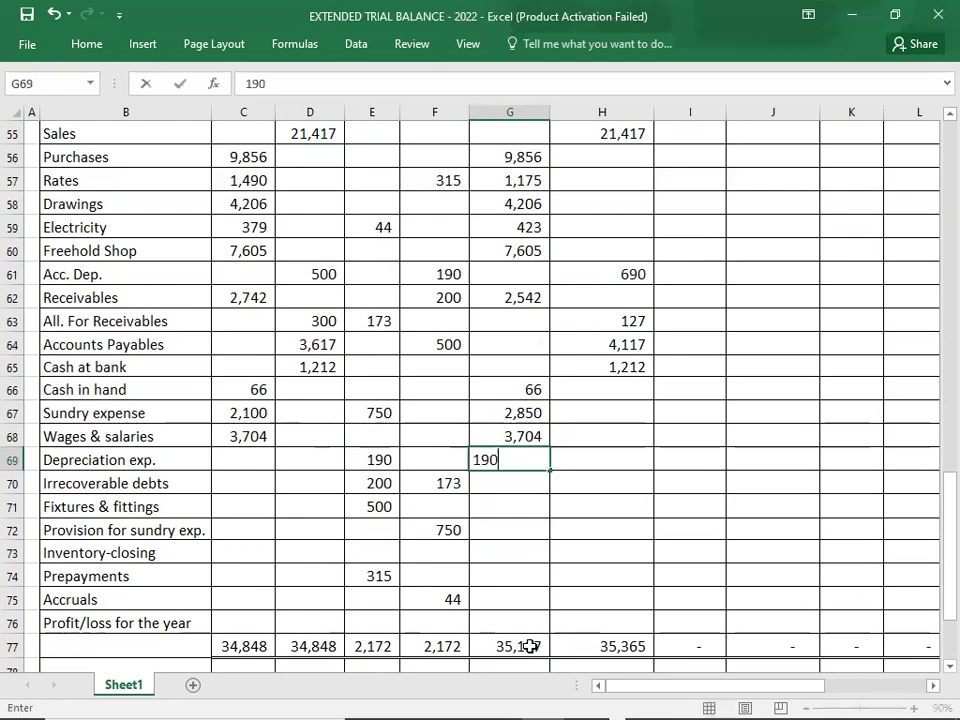
pyautogui.press('Return')
# Net the debit and credit adjustments for Irrecoverable debts and enter 27 as its adjusted trial balance debit
pyautogui.press('Left')
pyautogui.press('Left')
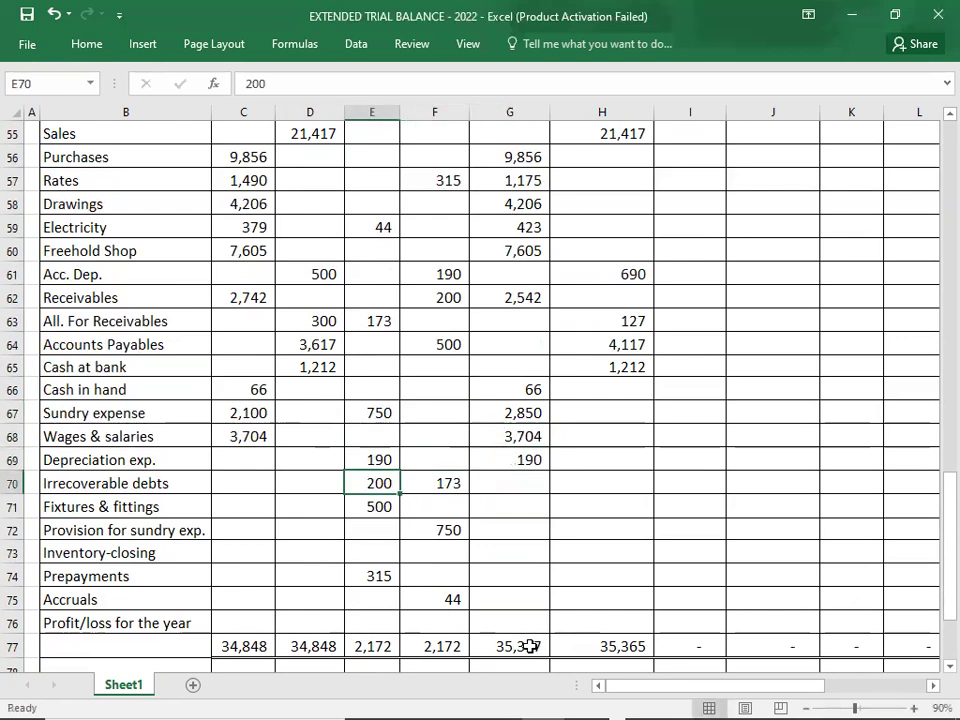
pyautogui.hotkey('shift', 'Right')
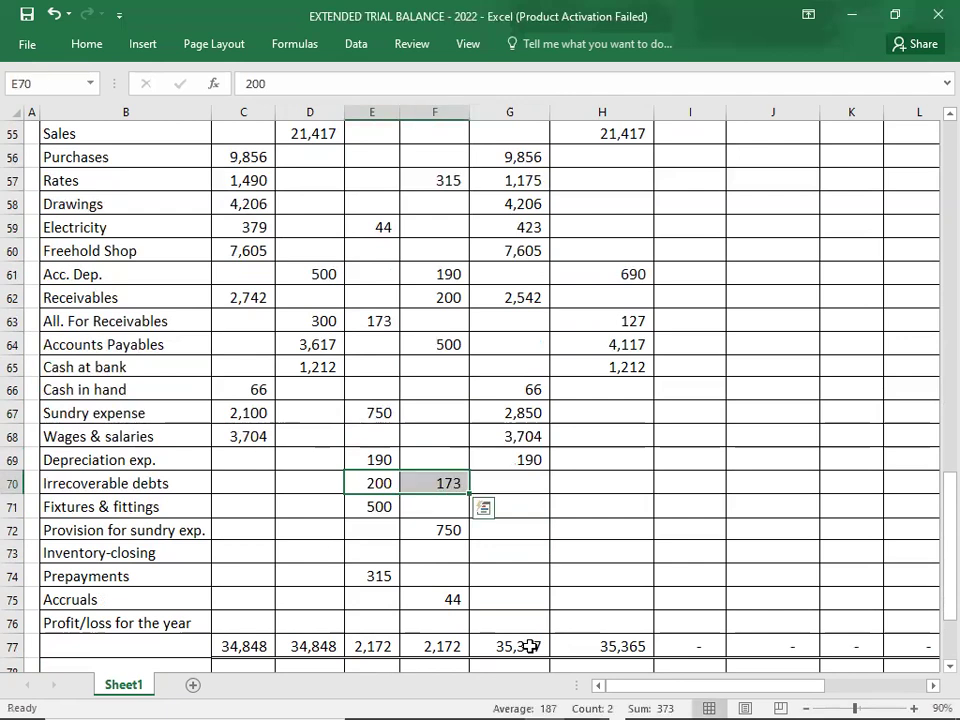
pyautogui.press('Right')
pyautogui.press('Right')
pyautogui.write('27')
pyautogui.press('Return')
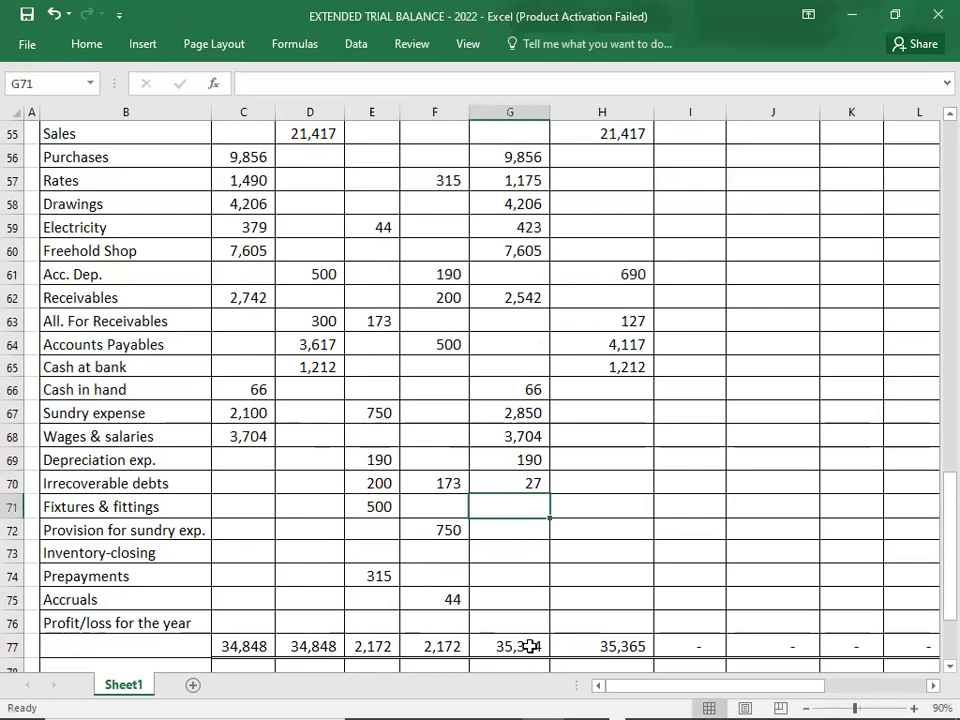
# Enter 500 as the adjusted debit for Fixtures & fittings and 750 as the adjusted credit for Provision for sundry exp
pyautogui.write('500')
pyautogui.press('Return')
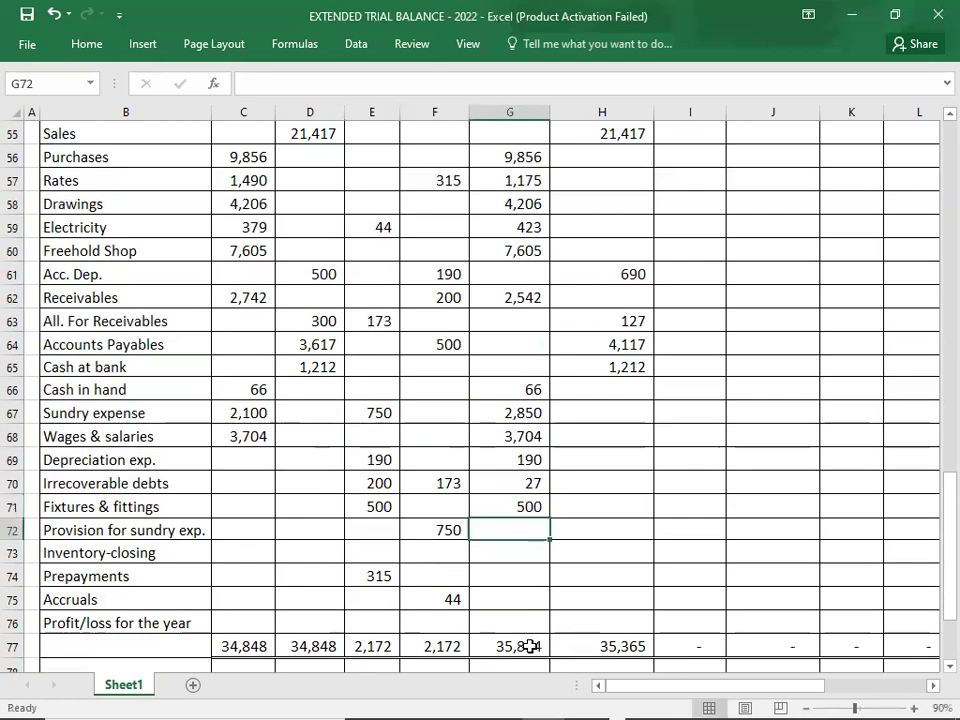
pyautogui.press('Right')
pyautogui.write('750')
pyautogui.press('Return')
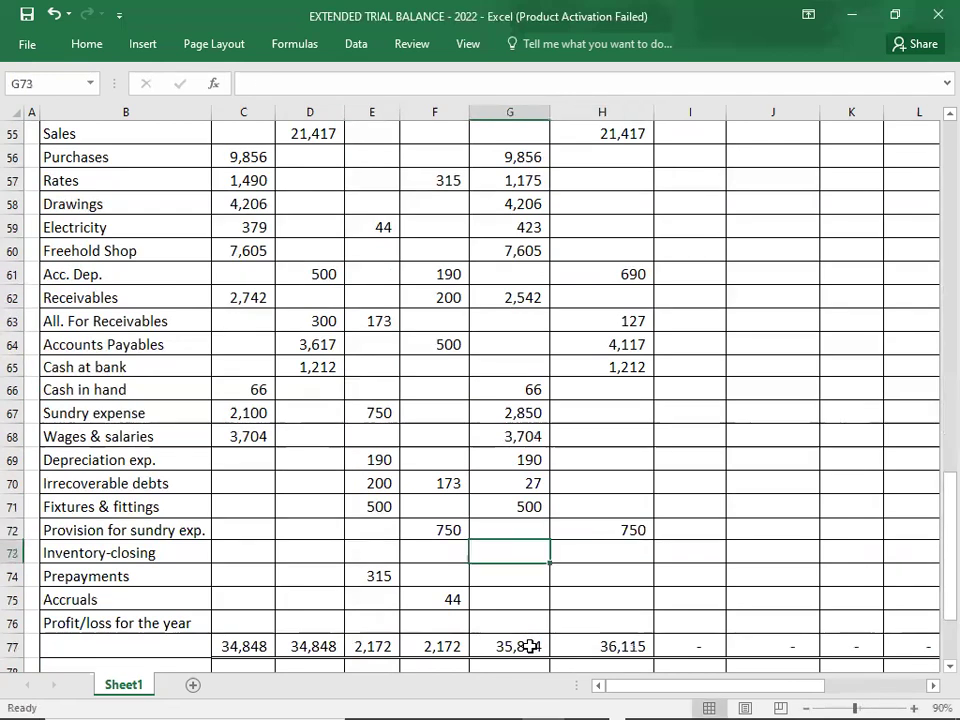
# Enter 315 as the adjusted trial balance debit for Prepayments and 44 as the adjusted credit for Accruals
pyautogui.press('Down')
pyautogui.write('315')
pyautogui.hotkey('ctrl', 'Return')
pyautogui.press('Down')
pyautogui.press('Tab')
pyautogui.write('44')
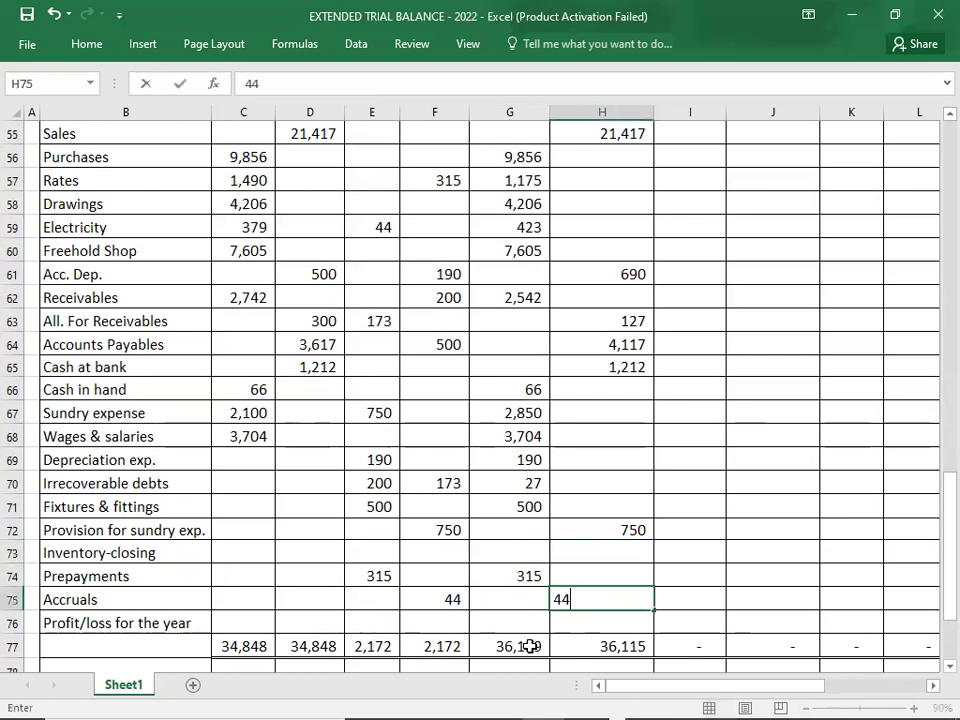
pyautogui.press('Return')
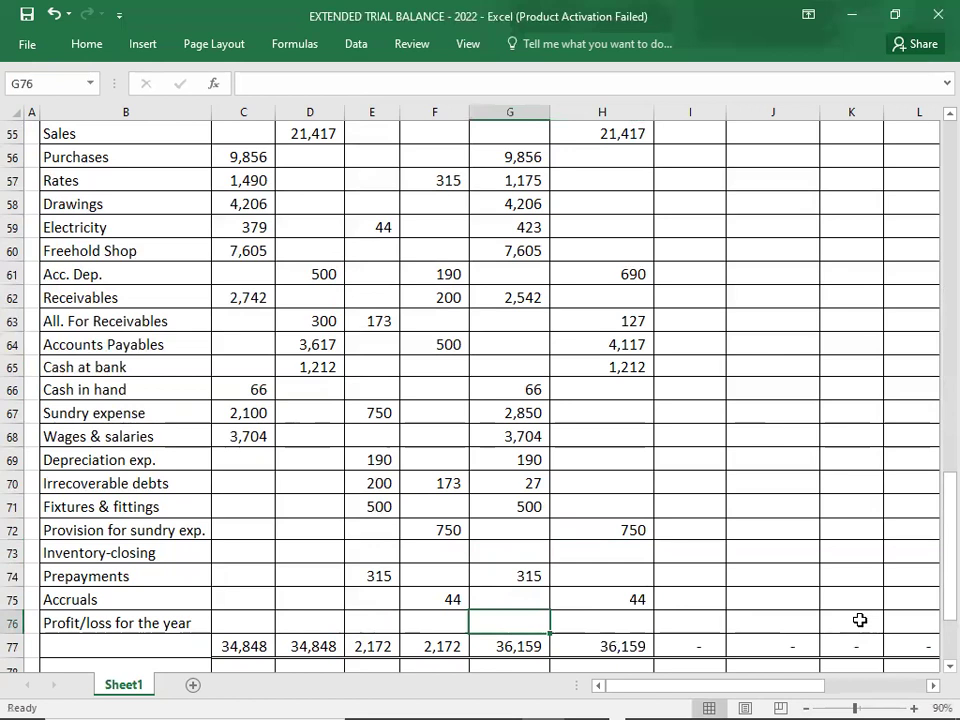
# Compare the debit and credit totals of the adjusted trial balance
pyautogui.press('Down')
pyautogui.hotkey('shift', 'Right')
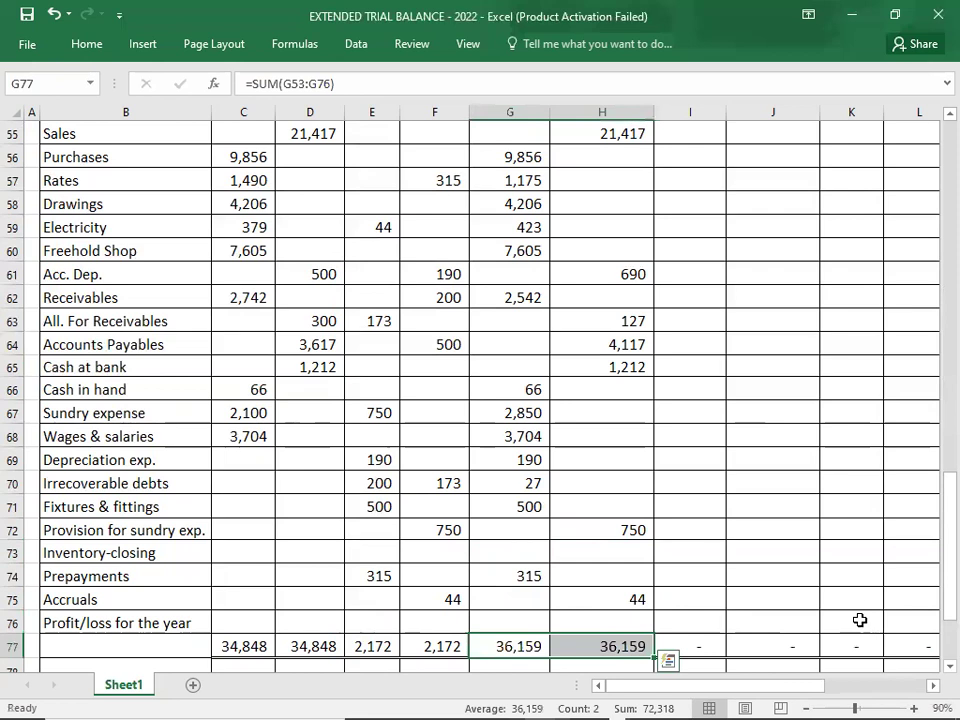
# Enter 7802 as the balance sheet credit for Capital
pyautogui.press('Up')
pyautogui.press('Up')
pyautogui.press('Up')
pyautogui.press('Up')
pyautogui.press('Up')
pyautogui.press('Up')
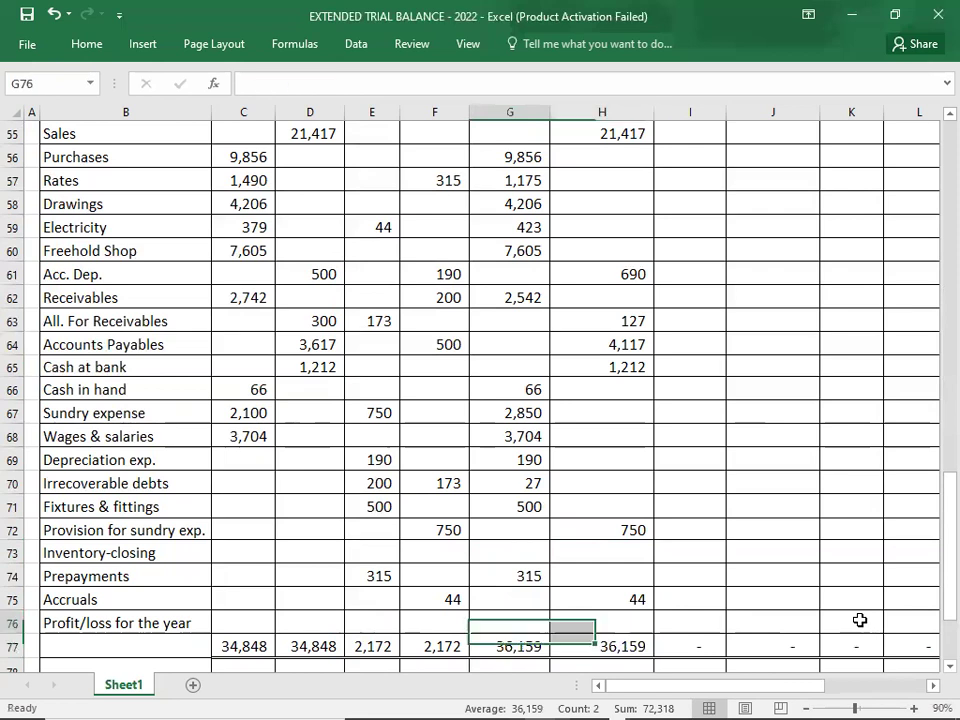
pyautogui.press('Up')
pyautogui.press('Up')
pyautogui.press('Up')
pyautogui.press('Up')
pyautogui.press('Up')
pyautogui.press('Up')
pyautogui.press('Up')
pyautogui.press('Up')
pyautogui.press('Up')
pyautogui.press('Up')
pyautogui.press('Up')
pyautogui.press('Up')
pyautogui.press('Up')
pyautogui.press('Up')
pyautogui.press('Up')
pyautogui.press('Up')
pyautogui.press('Up')
pyautogui.press('Up')
pyautogui.press('Up')
pyautogui.press('Up')
pyautogui.press('Up')
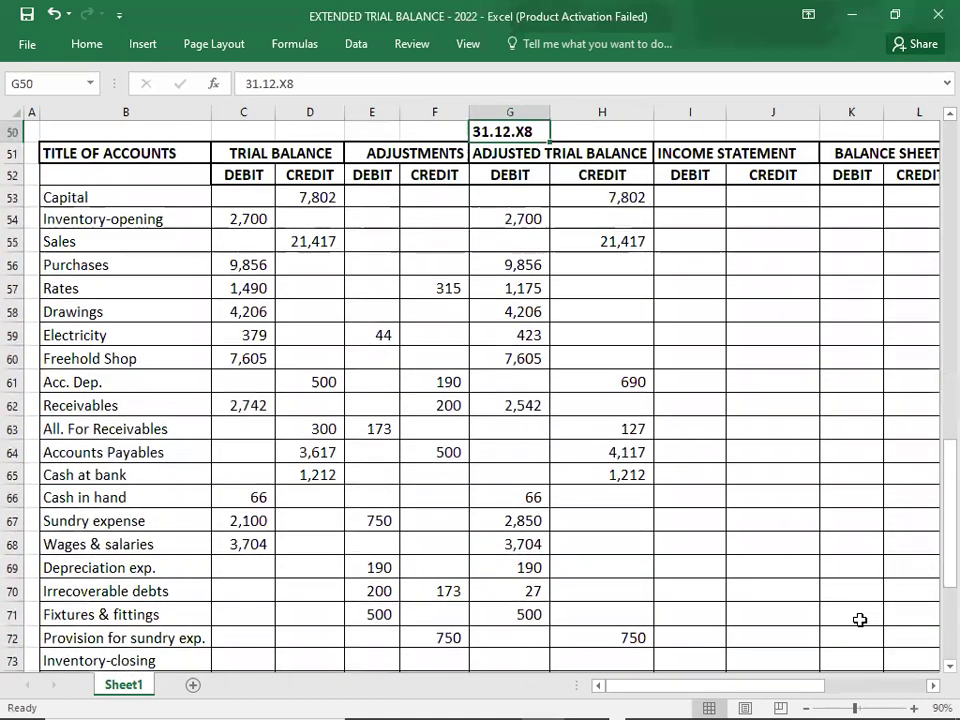
pyautogui.press('Up')
pyautogui.press('Down')
pyautogui.press('Down')
pyautogui.press('Down')
pyautogui.press('Down')
pyautogui.press('Right')
pyautogui.press('Right')
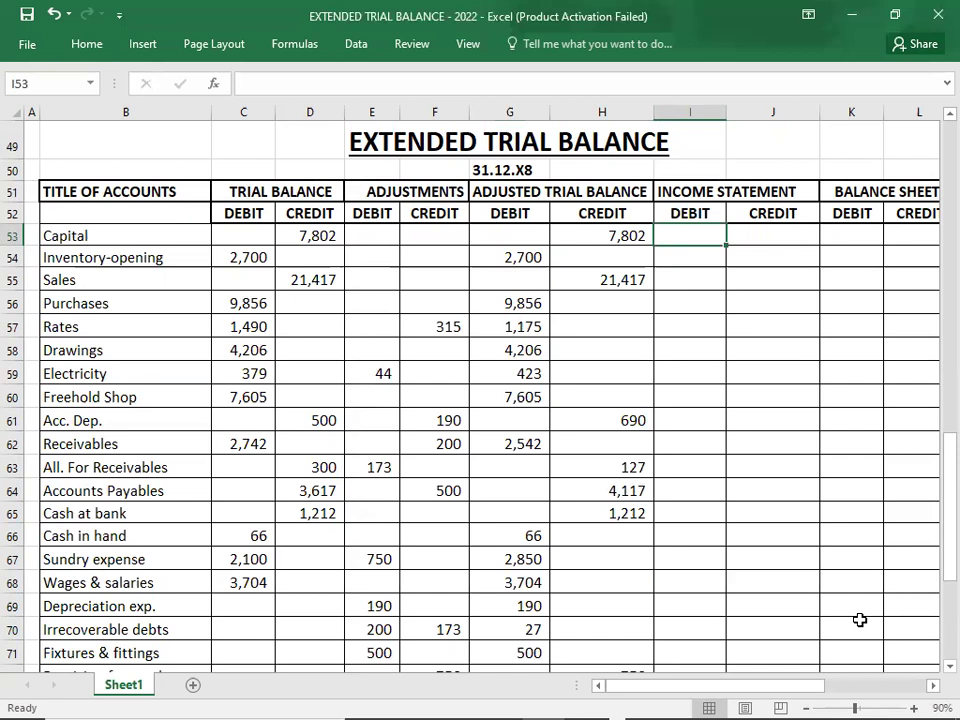
pyautogui.press('Right')
pyautogui.press('Right')
pyautogui.press('Right')
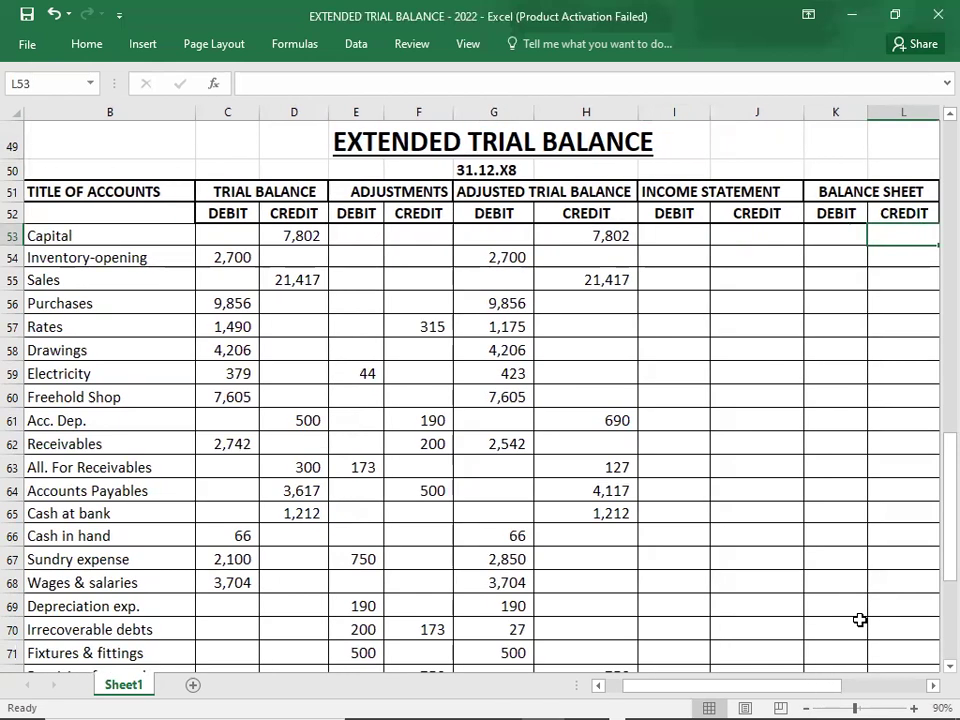
pyautogui.write('7802')
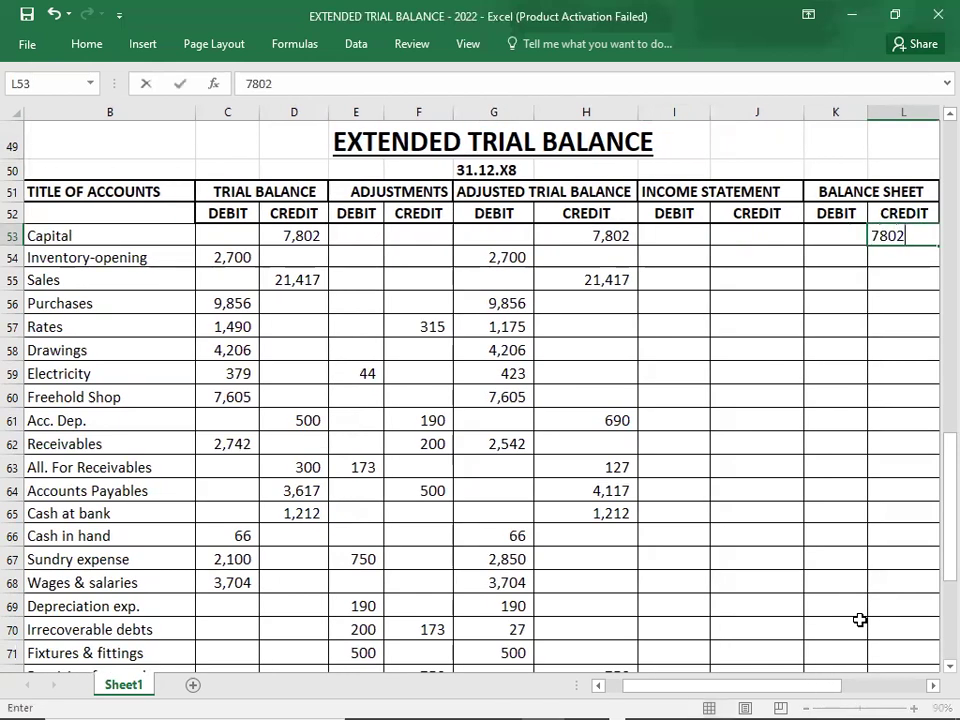
pyautogui.press('Return')
# Enter 2700 as the income statement debit for Inventory-opening and 21417 as the income statement credit for Sales
pyautogui.press('Left')
pyautogui.press('Left')
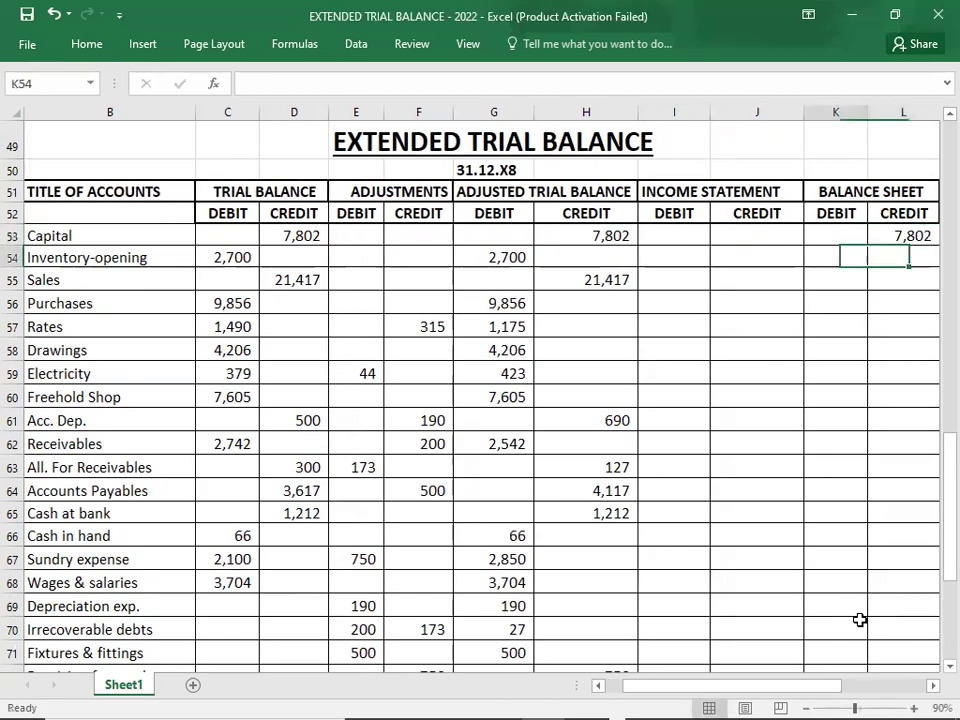
pyautogui.press('Left')
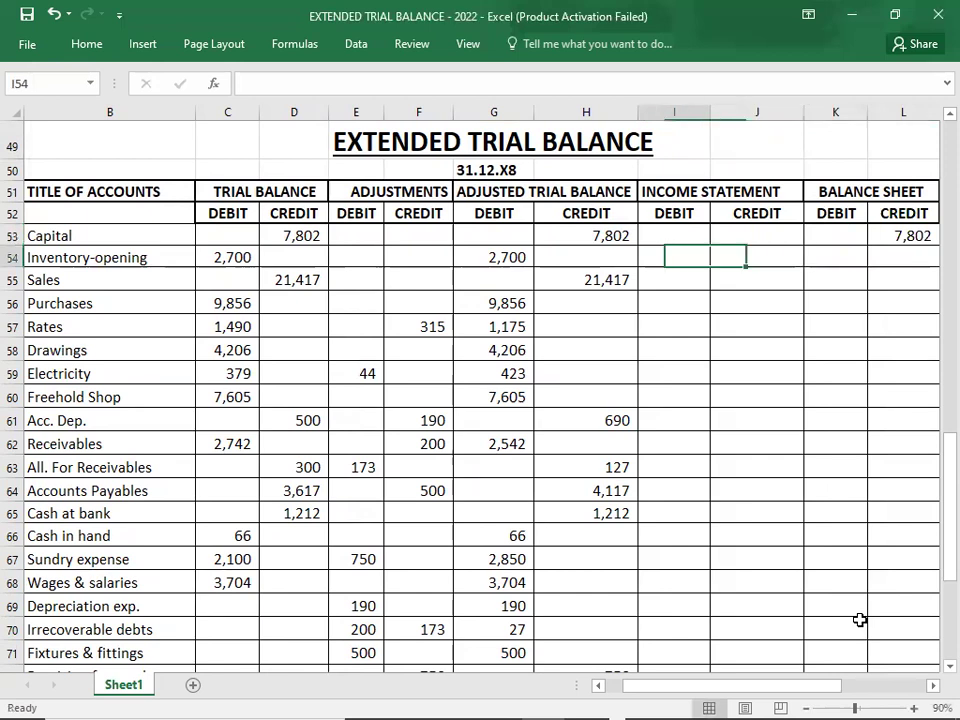
pyautogui.write('2700')
pyautogui.press('Return')
pyautogui.press('Right')
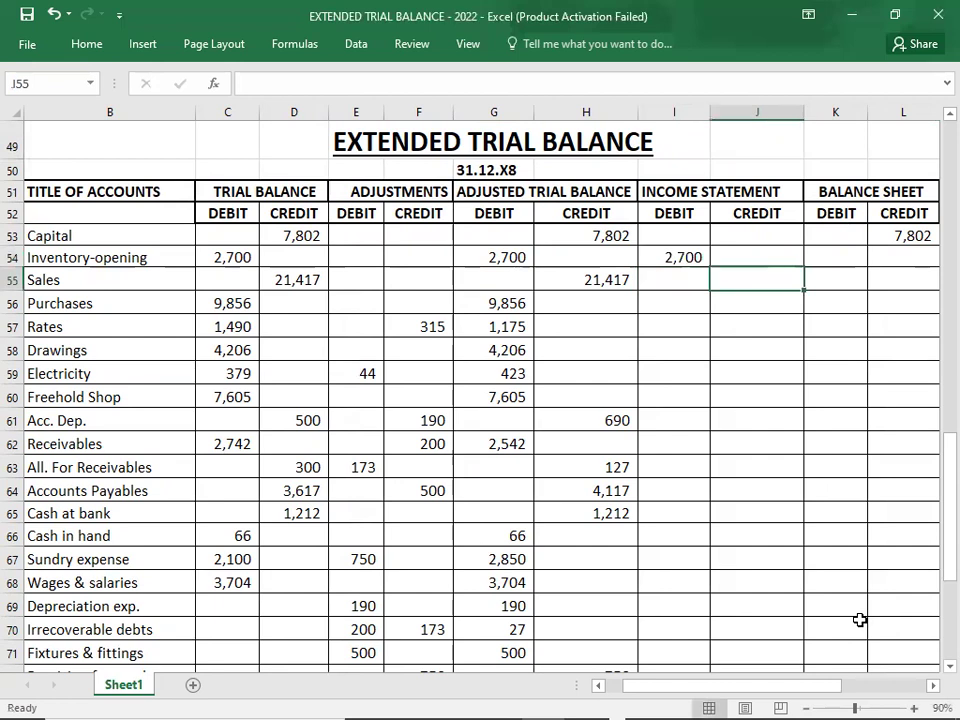
pyautogui.write('21417')
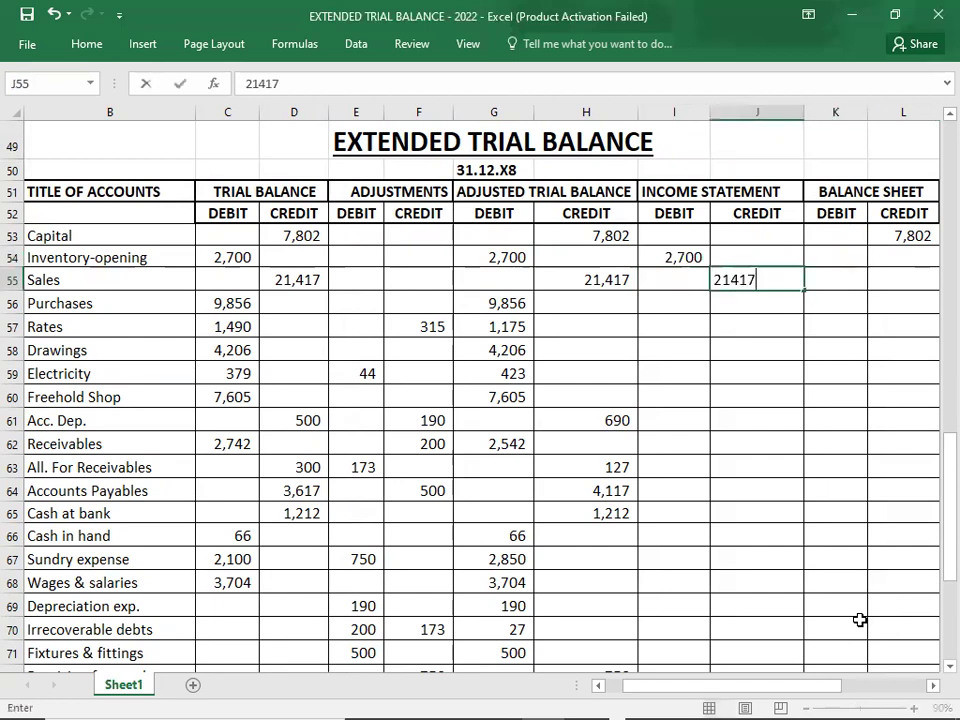
pyautogui.press('Return')
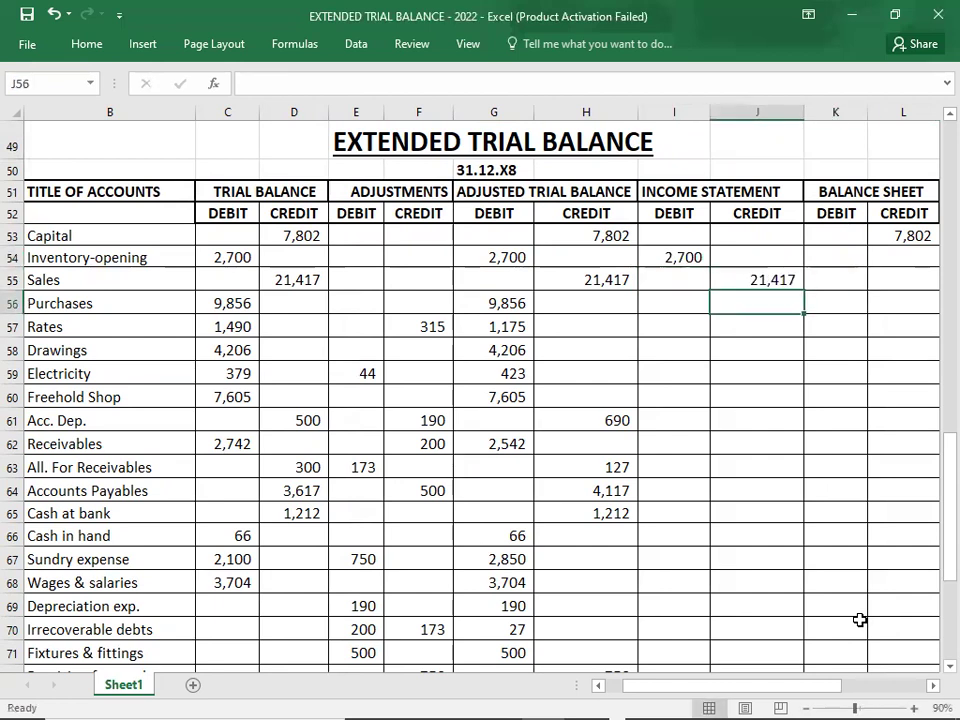
# Enter the income statement debits 9856 for Purchases and 1175 for Rates
pyautogui.press('Left')
pyautogui.write('9856')
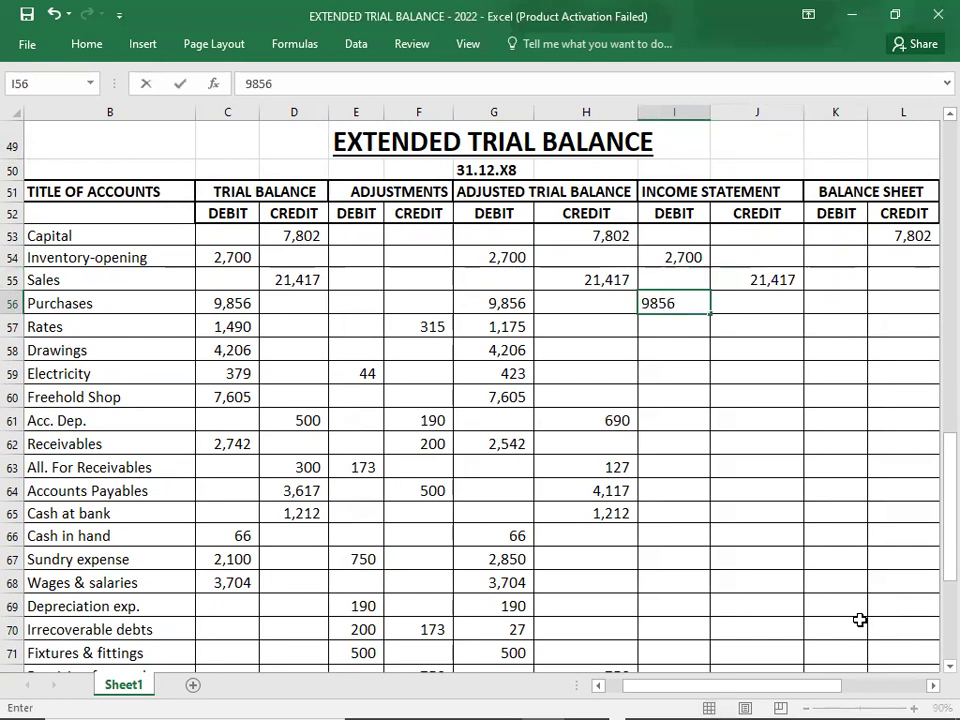
pyautogui.press('Return')
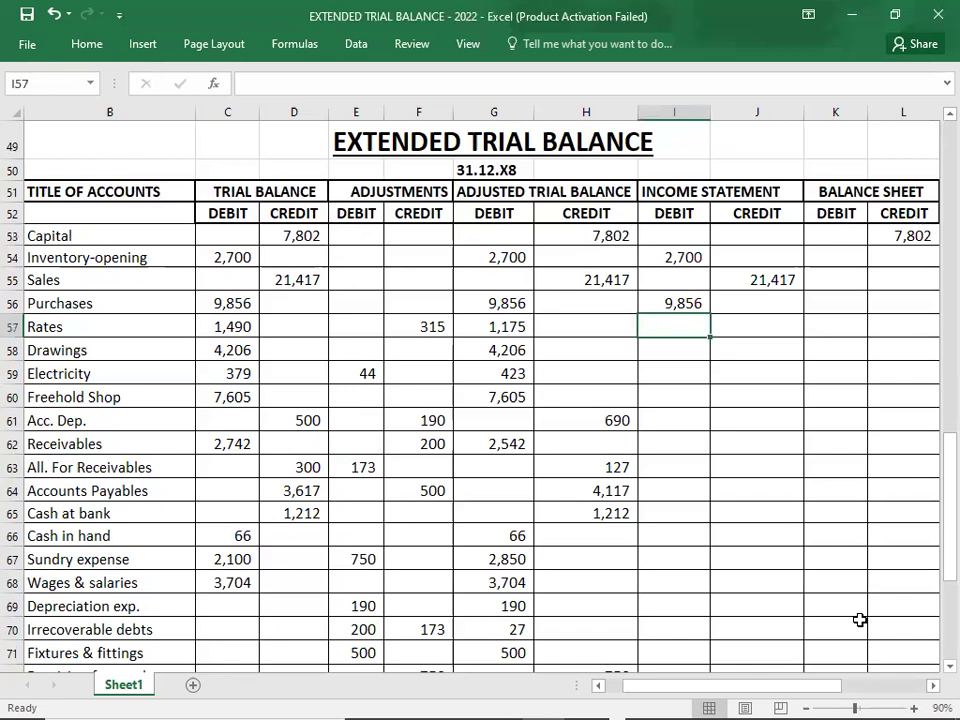
pyautogui.write('11')
pyautogui.press('Return')
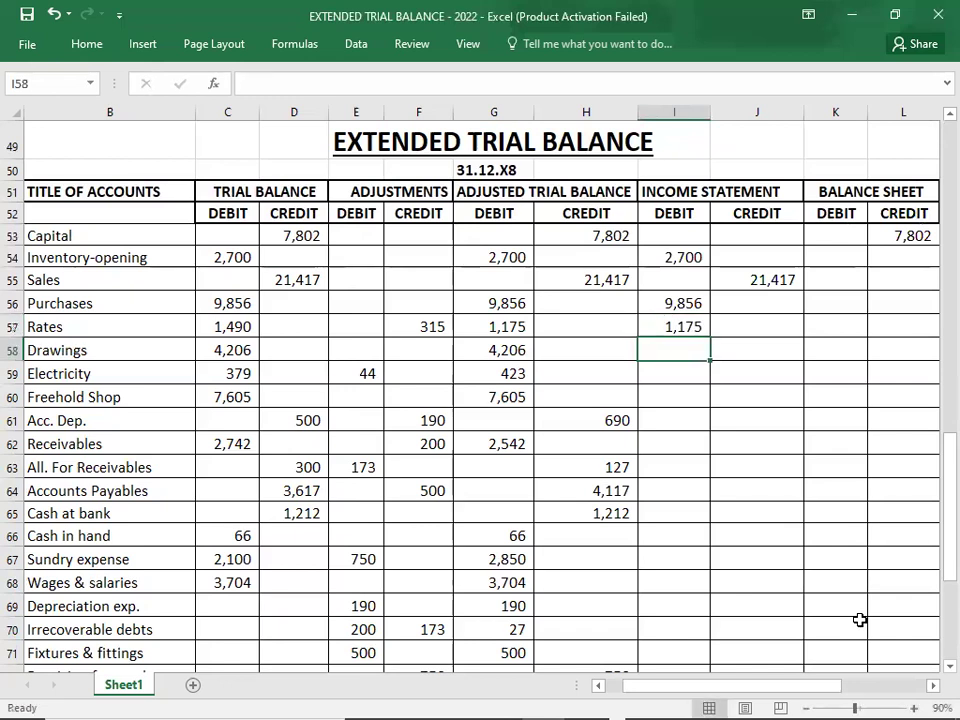
# Enter 4206 as the balance sheet debit for Drawings and 423 as the income statement debit for Electricity
pyautogui.press('Right')
pyautogui.press('Right')
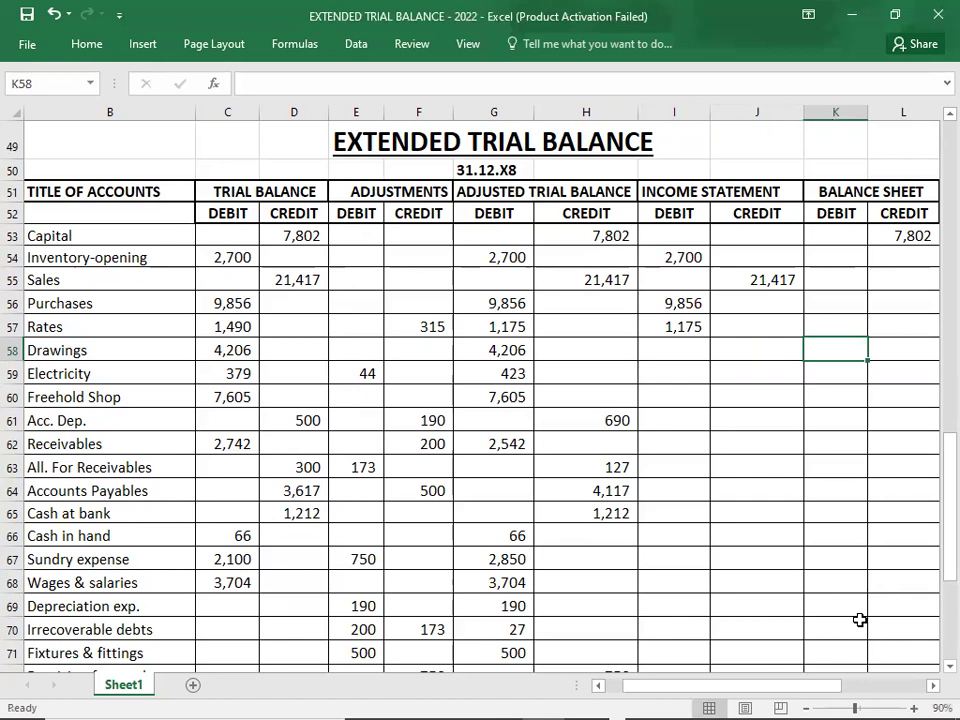
pyautogui.write('4206')
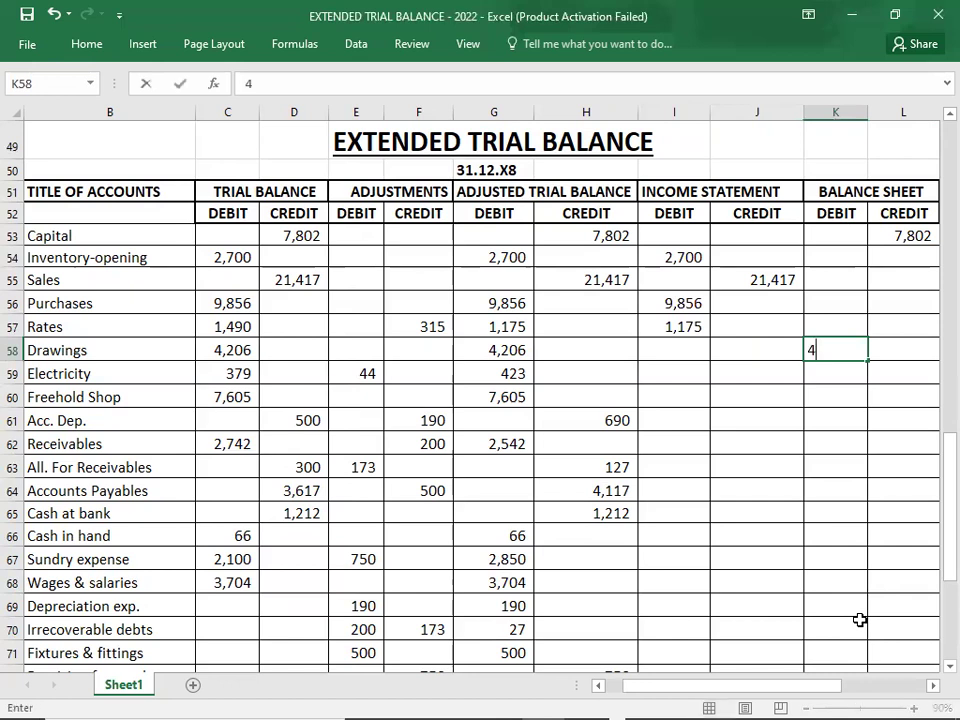
pyautogui.press('Return')
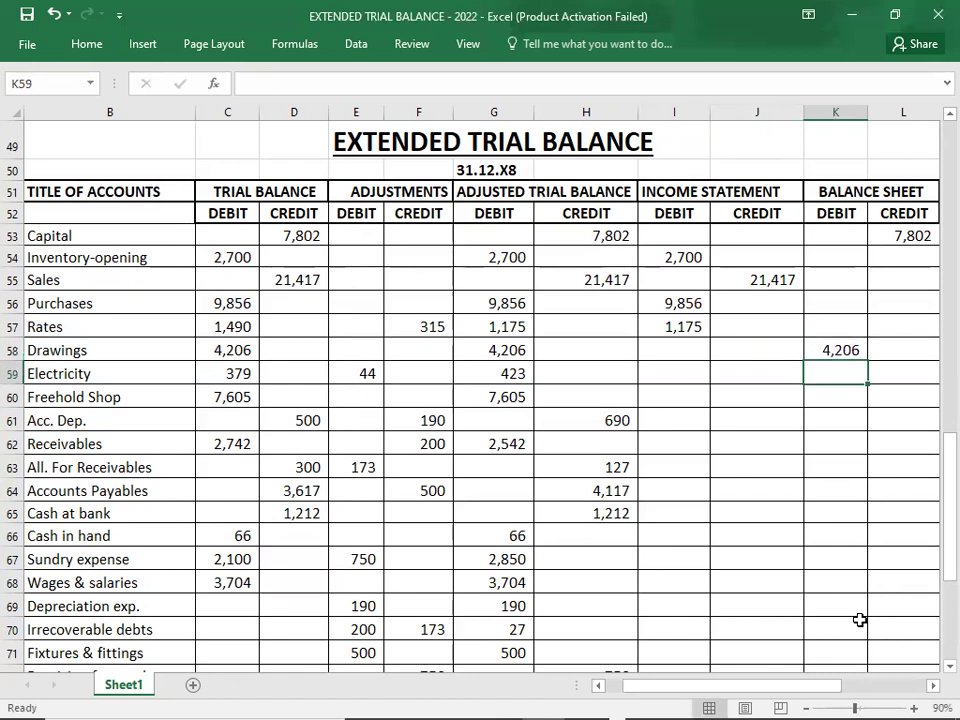
pyautogui.press('Left')
pyautogui.press('Left')
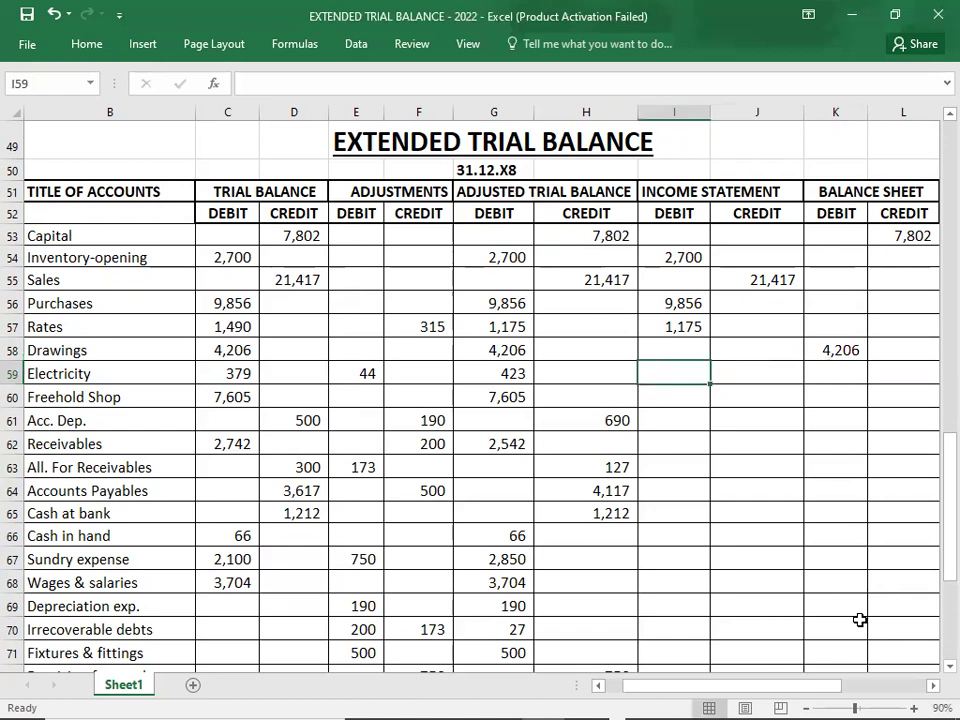
pyautogui.write('423')
pyautogui.press('Return')
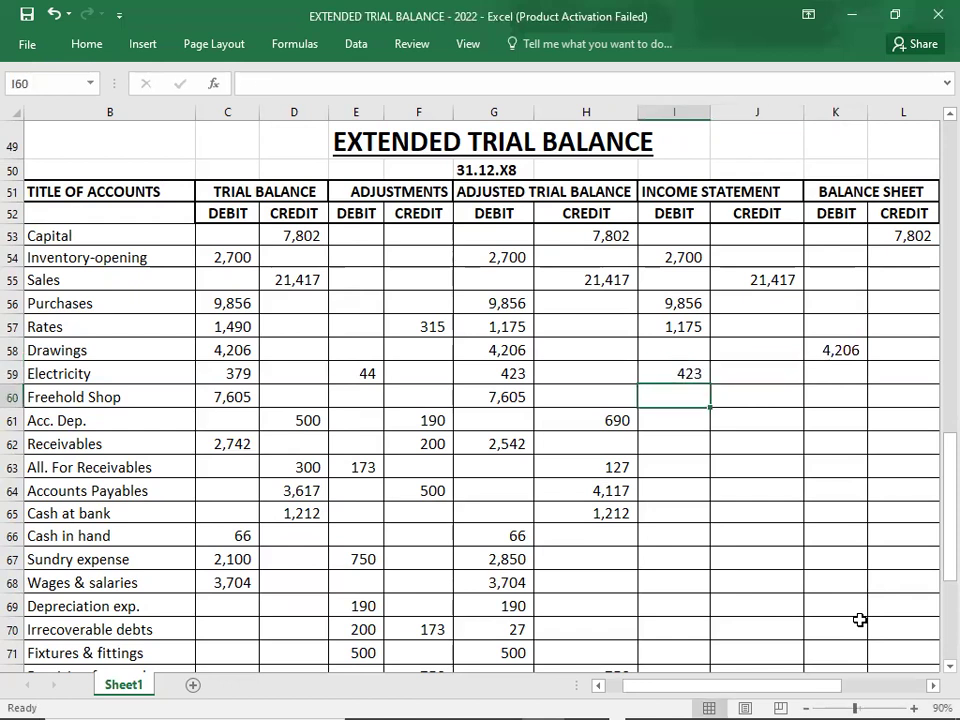
# Enter 7605 as the balance sheet debit for Freehold Shop
pyautogui.press('Right')
pyautogui.press('Right')
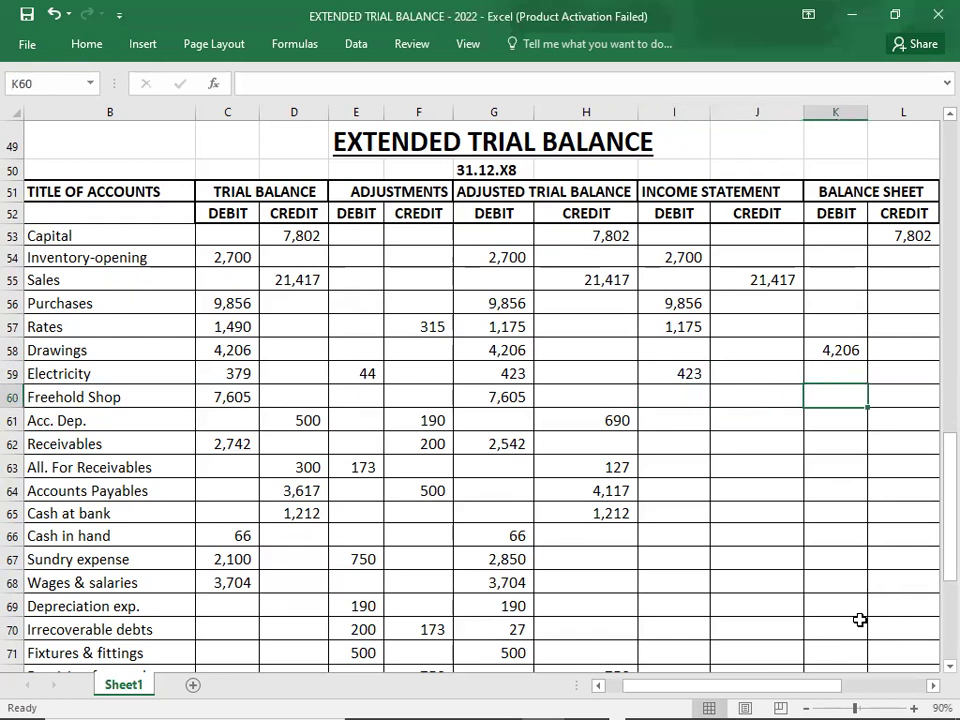
pyautogui.write('7605')
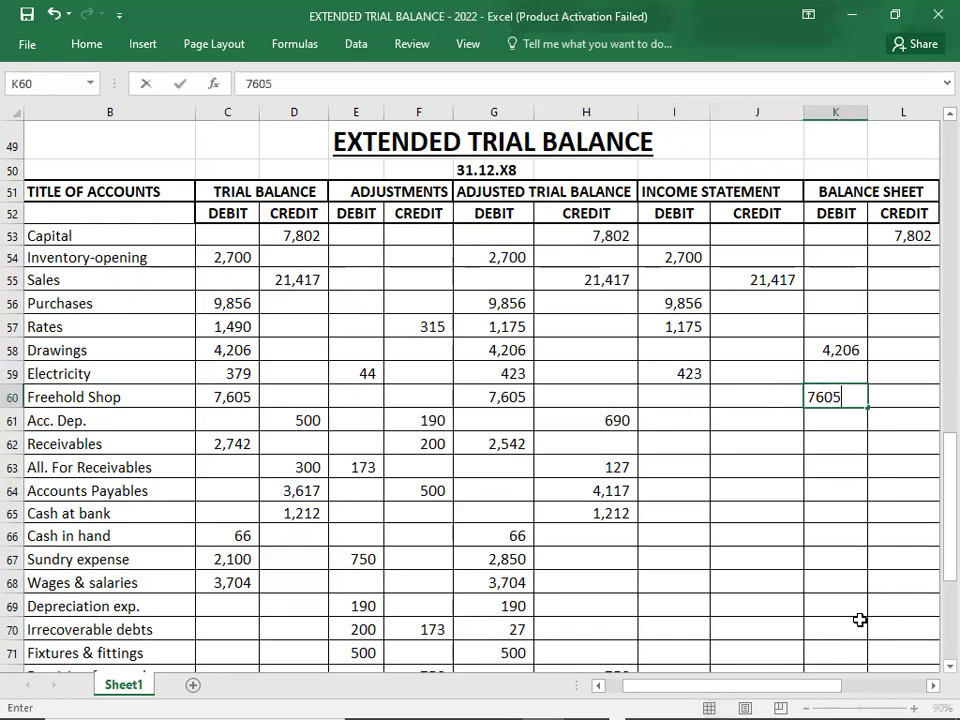
pyautogui.press('Return')
# Enter 690 as the balance sheet credit for Acc. Dep
pyautogui.press('Left')
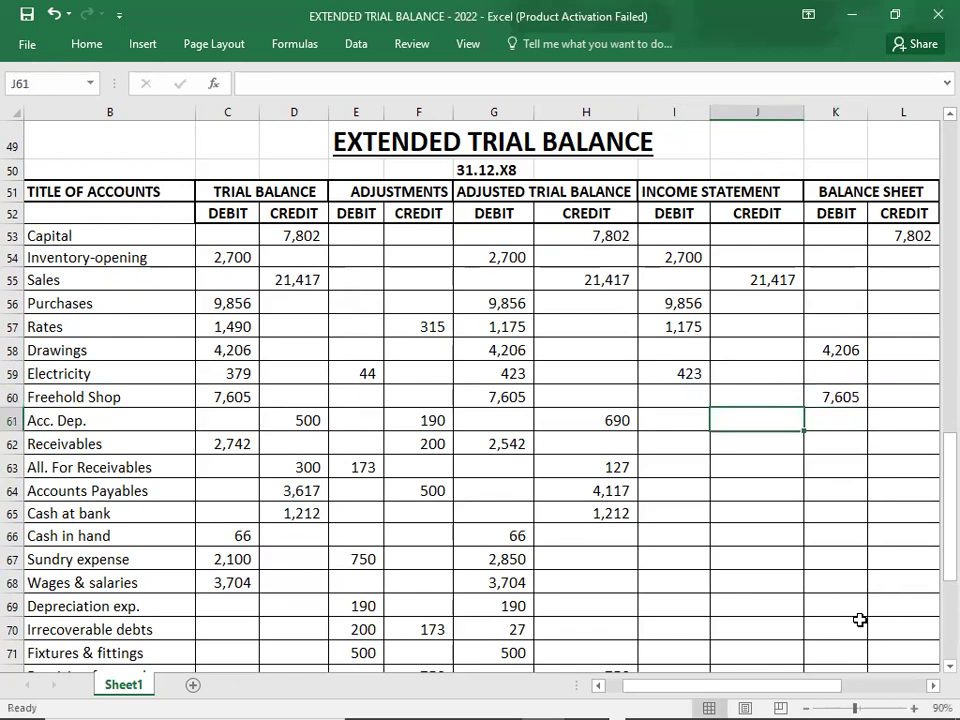
pyautogui.press('Right')
pyautogui.press('Right')
pyautogui.write('9')
pyautogui.press('BackSpace')
pyautogui.write('690')
pyautogui.press('Return')
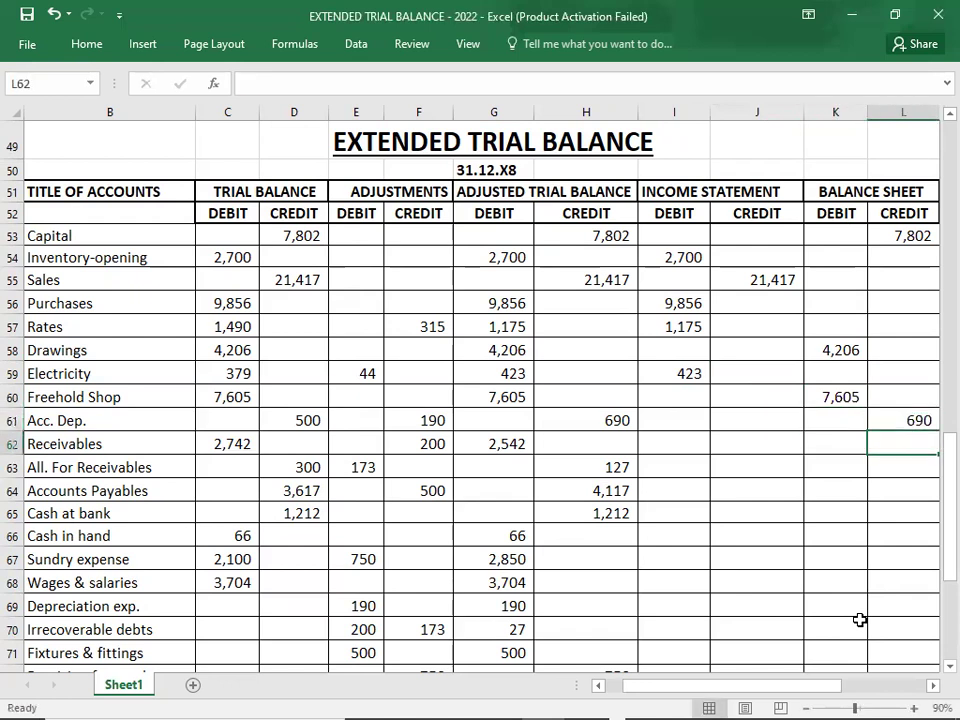
# Enter 2542 as the balance sheet debit for Receivables
pyautogui.press('Left')
pyautogui.press('Left')
pyautogui.press('Right')
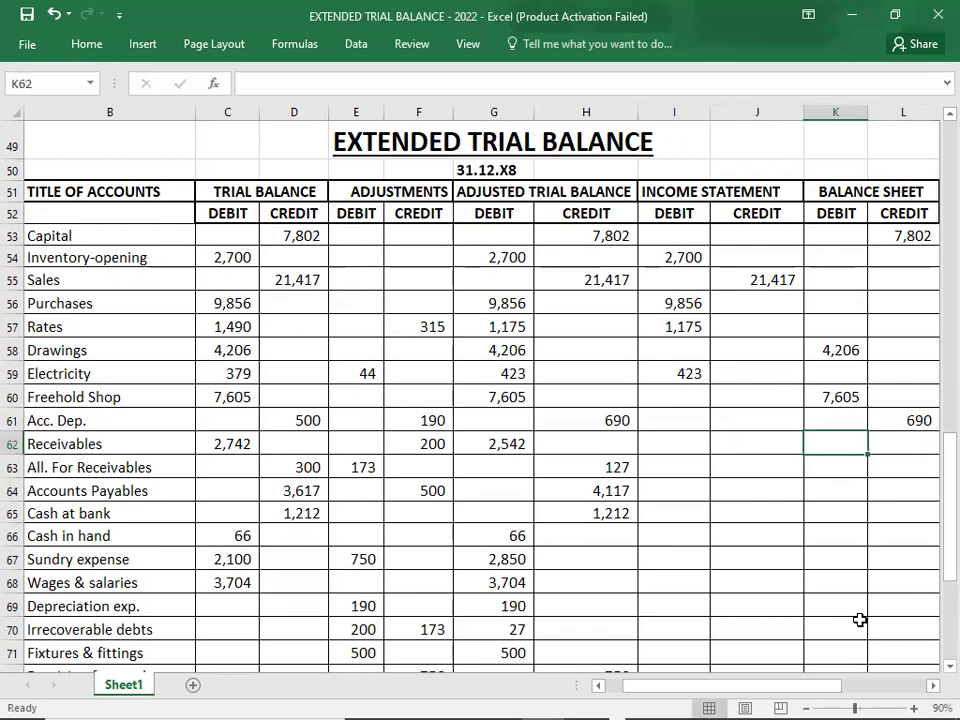
pyautogui.write('2542')
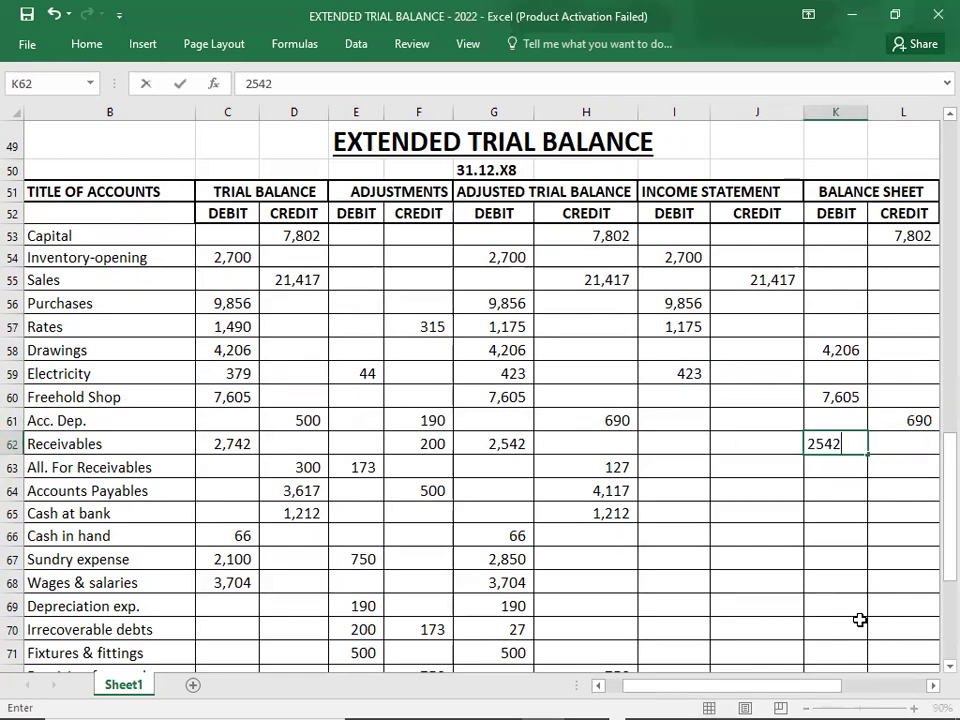
pyautogui.press('Return')
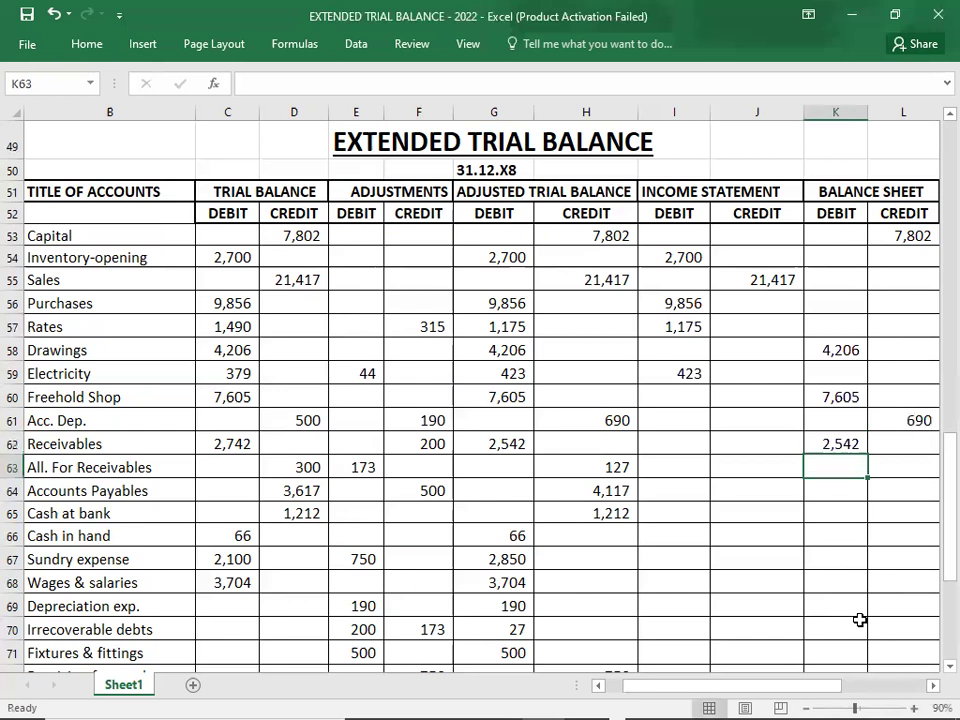
# Enter the balance sheet credits 127 for All. For Receivables and 4117 for Accounts Payables
pyautogui.press('Right')
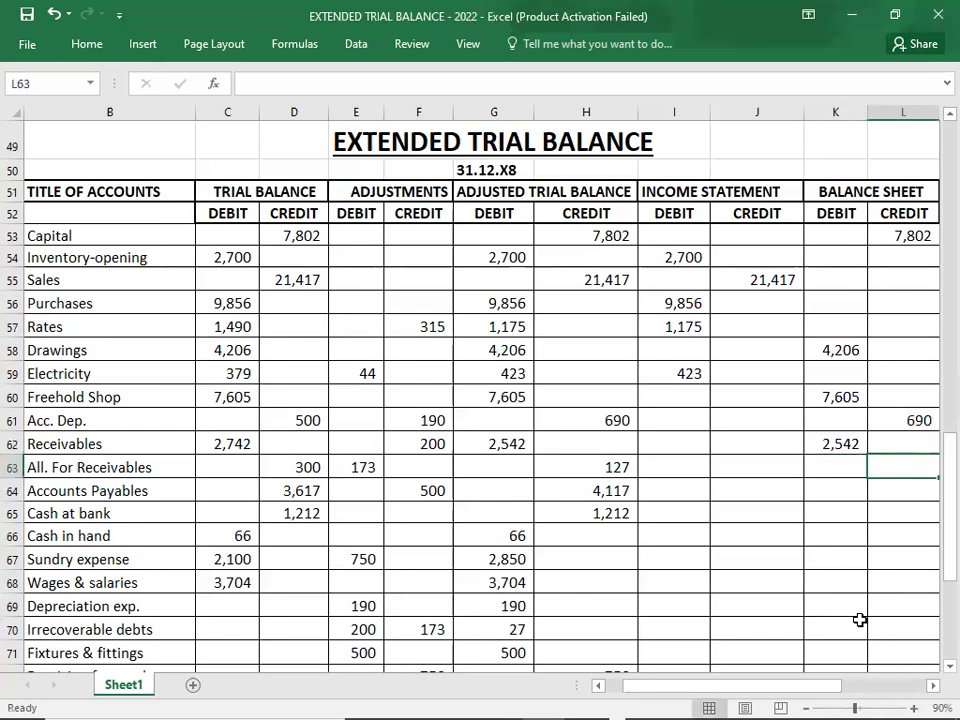
pyautogui.write('127')
pyautogui.press('Return')
pyautogui.press('Left')
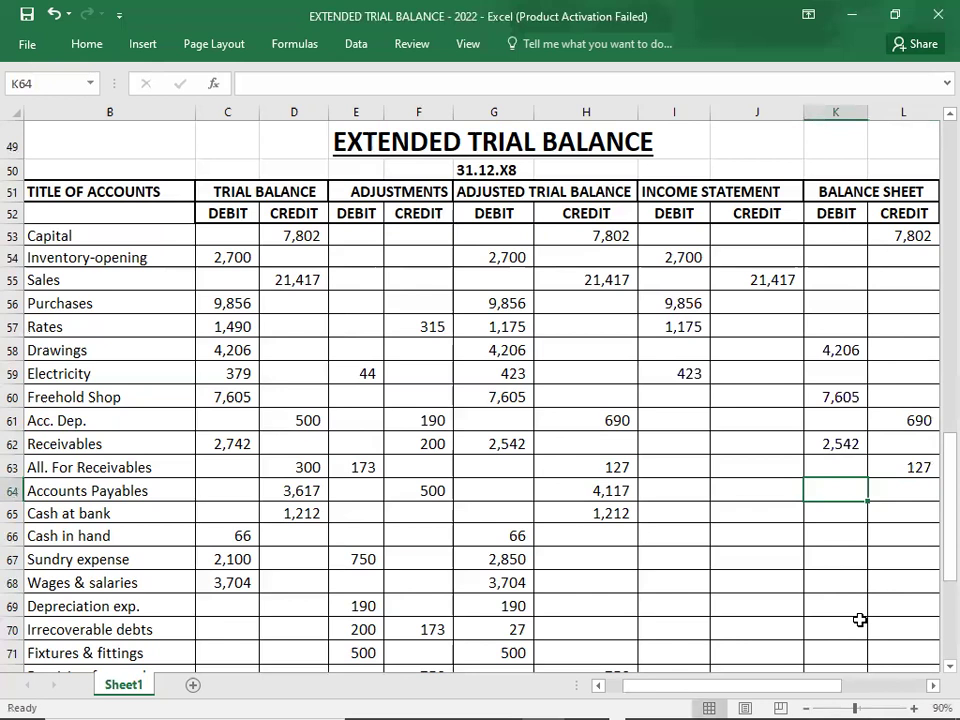
pyautogui.press('Right')
pyautogui.write('4117')
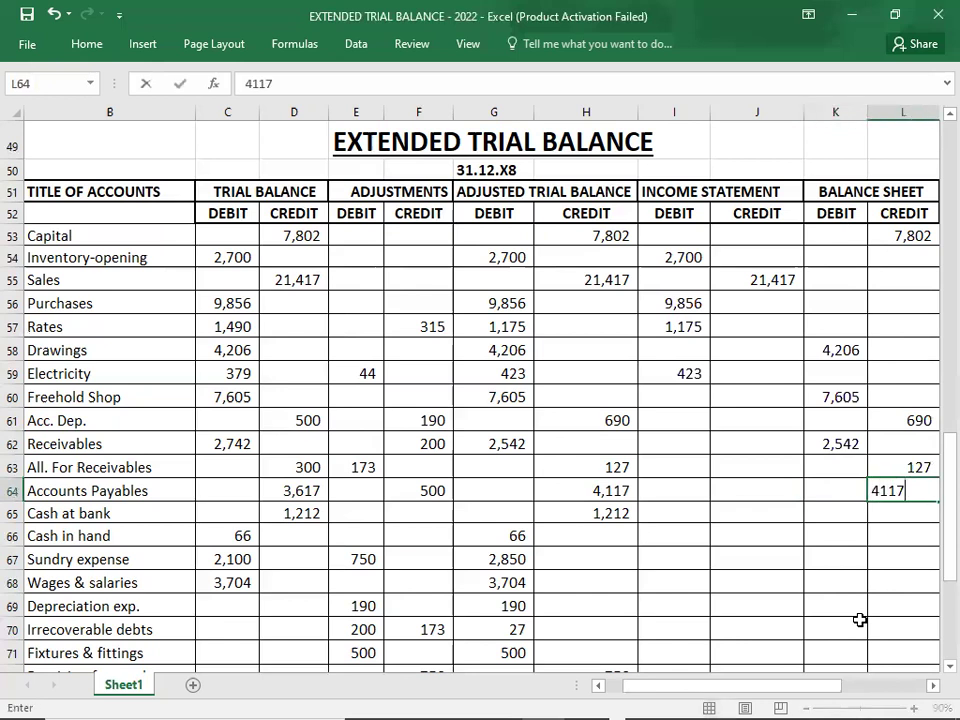
pyautogui.press('Return')
pyautogui.press('Left')
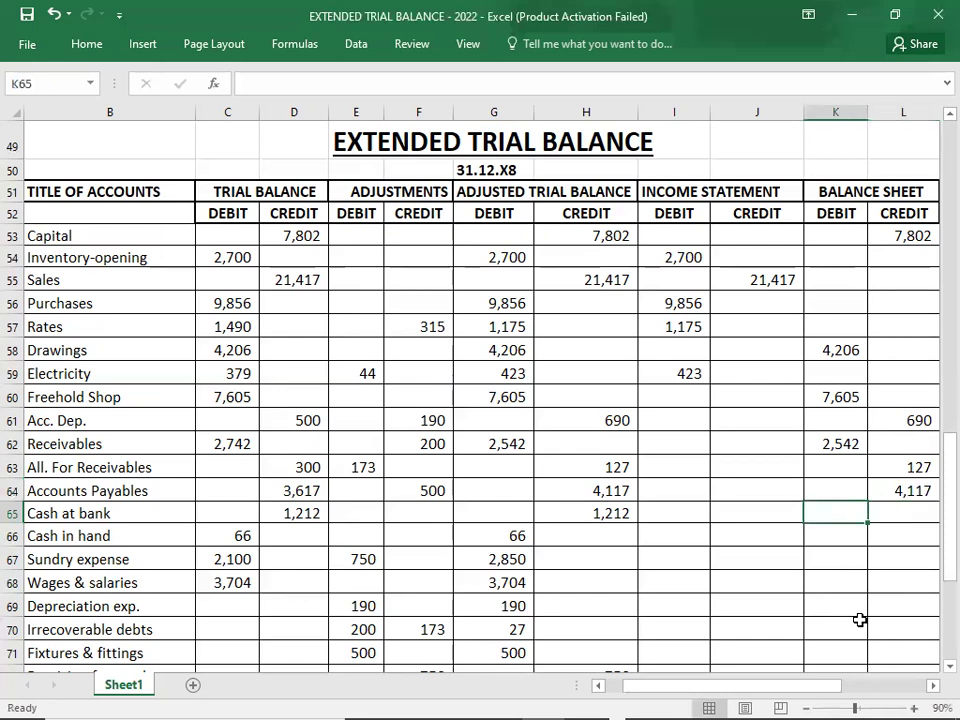
# Enter 1212 as the balance sheet credit for Cash at bank and 66 as the balance sheet debit for Cash in hand
pyautogui.press('Right')
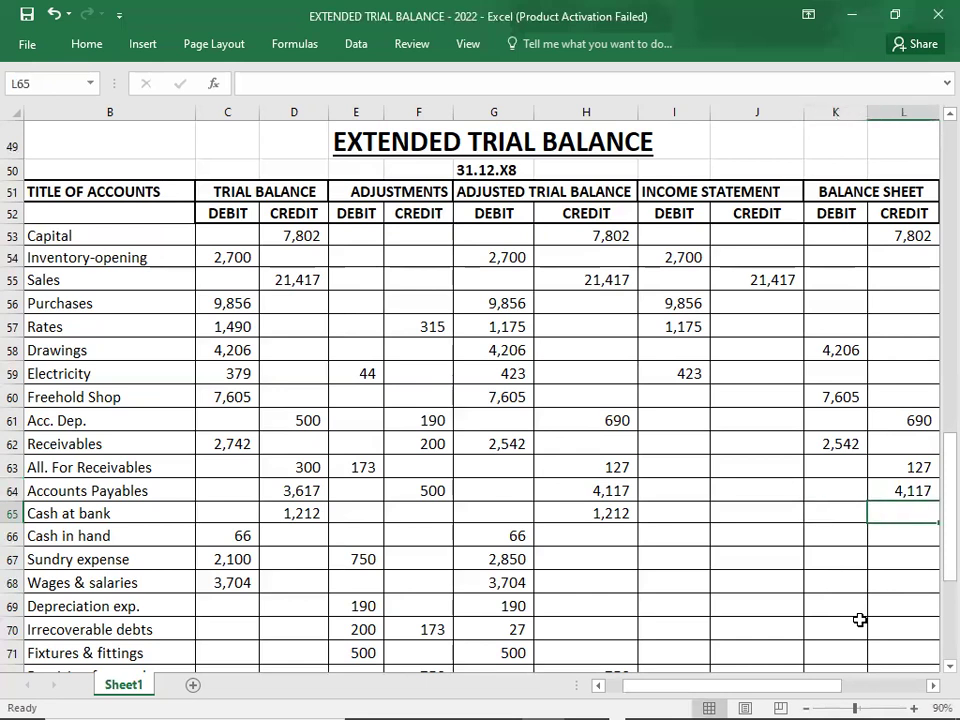
pyautogui.write('121')
pyautogui.press('Return')
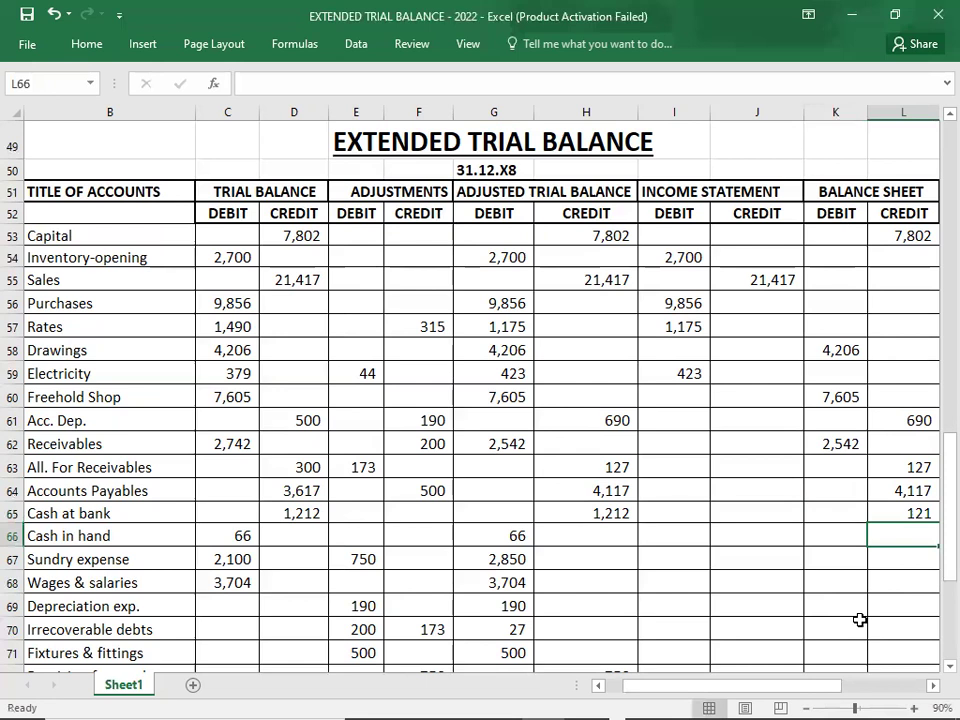
pyautogui.press('Up')
pyautogui.write('1212')
pyautogui.press('Return')
pyautogui.press('Left')
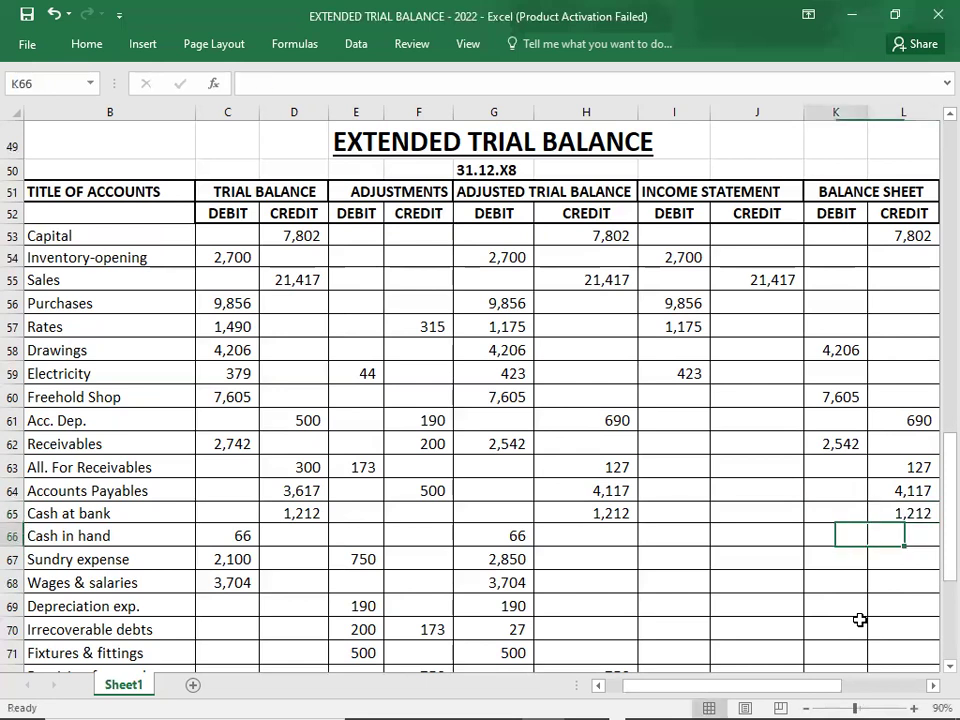
pyautogui.write('66')
pyautogui.press('Return')
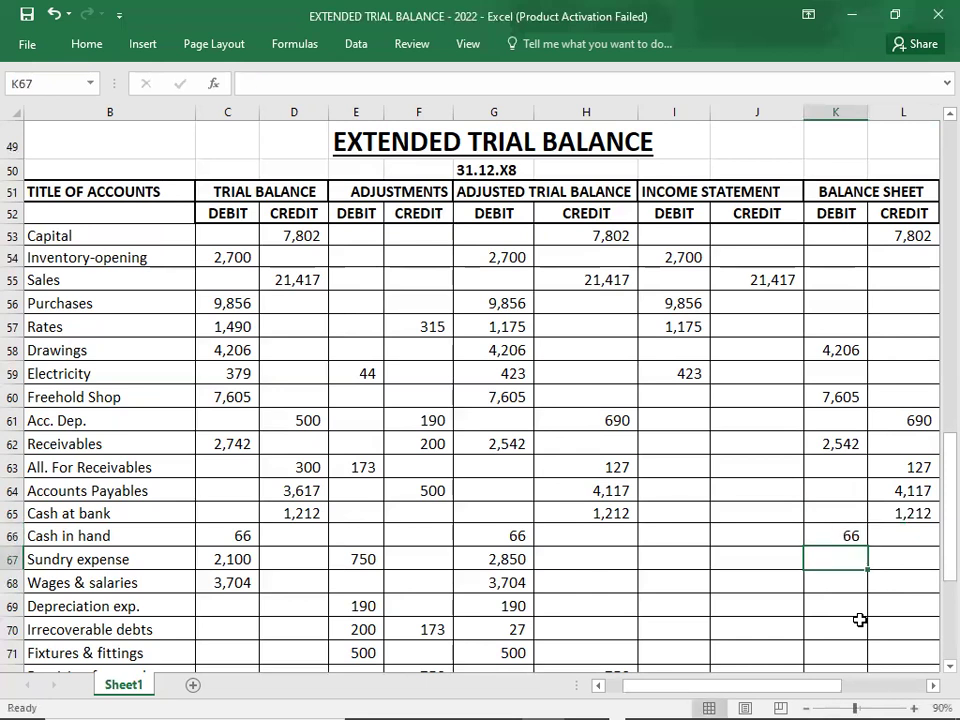
pyautogui.write('2850')
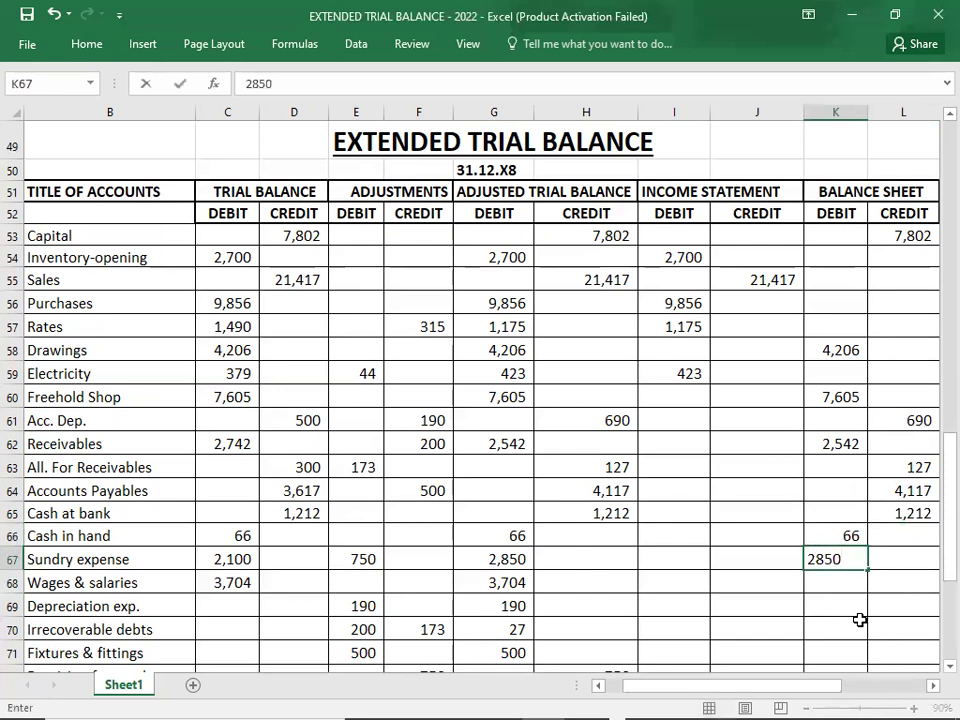
pyautogui.press('BackSpace')
pyautogui.press('BackSpace')
pyautogui.press('BackSpace')
pyautogui.press('BackSpace')
# Enter 2850 as the income statement debit for Sundry expense
pyautogui.press('Left')
pyautogui.press('Left')
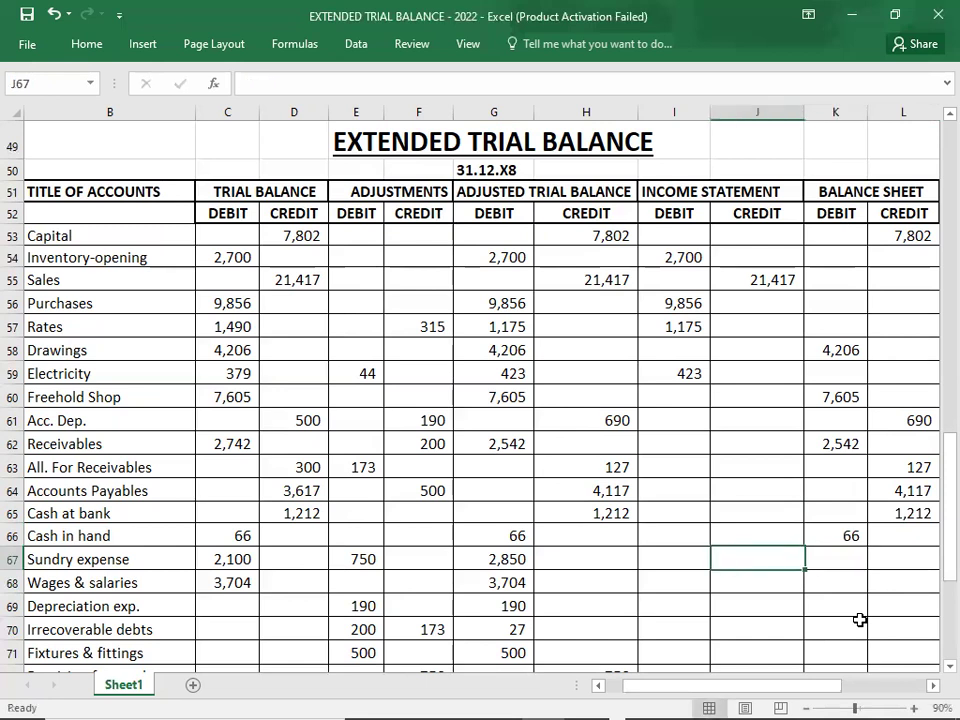
pyautogui.write('2850')
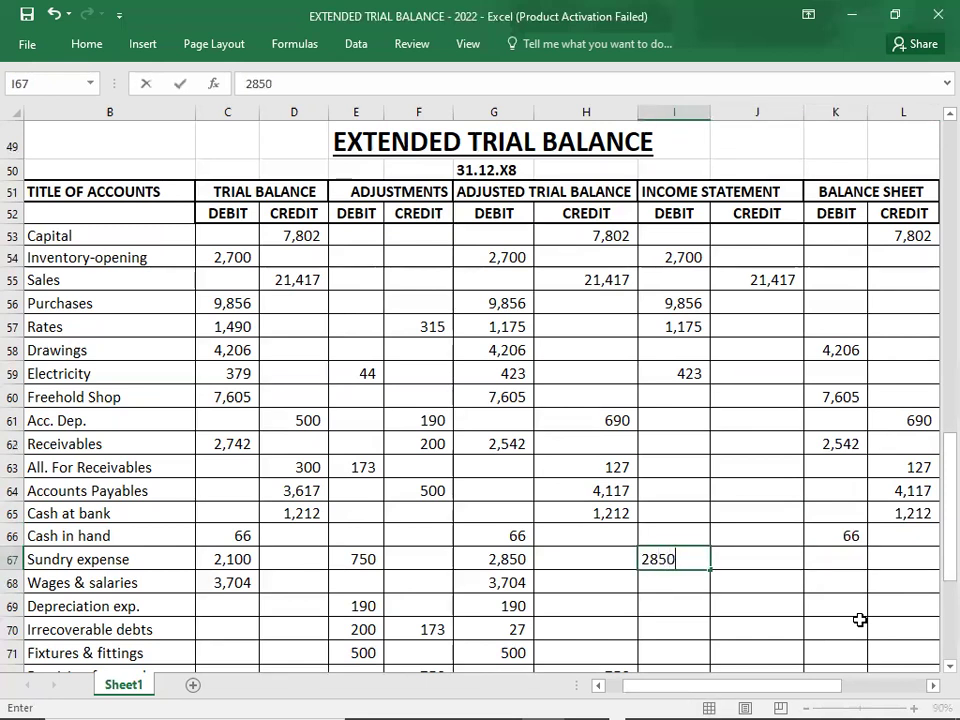
pyautogui.press('Down')
# Enter 3704 as the income statement debit for Wages & salaries
pyautogui.press('Down')
pyautogui.press('Down')
pyautogui.press('Down')
pyautogui.press('Down')
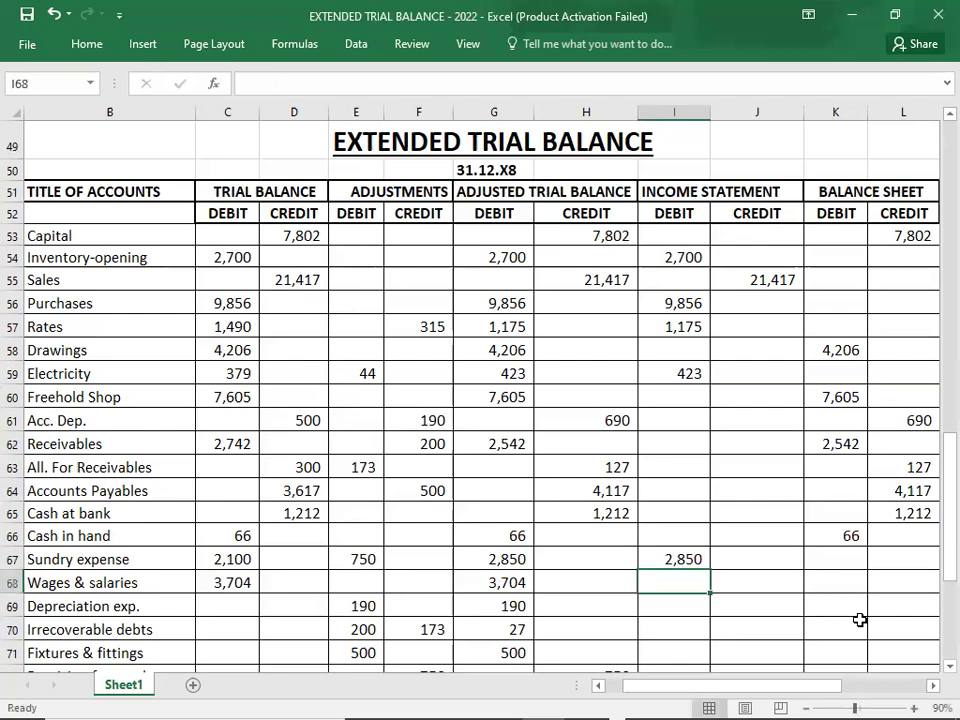
pyautogui.press('Down')
pyautogui.press('Up')
pyautogui.press('Up')
pyautogui.press('Up')
pyautogui.press('Up')
pyautogui.press('Up')
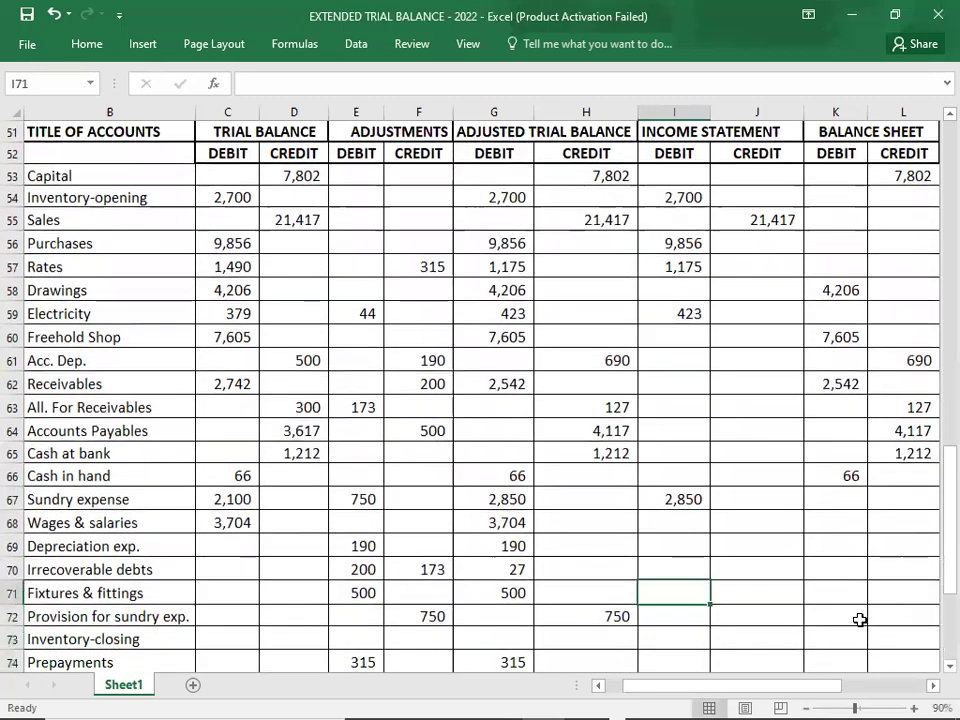
pyautogui.write('3704')
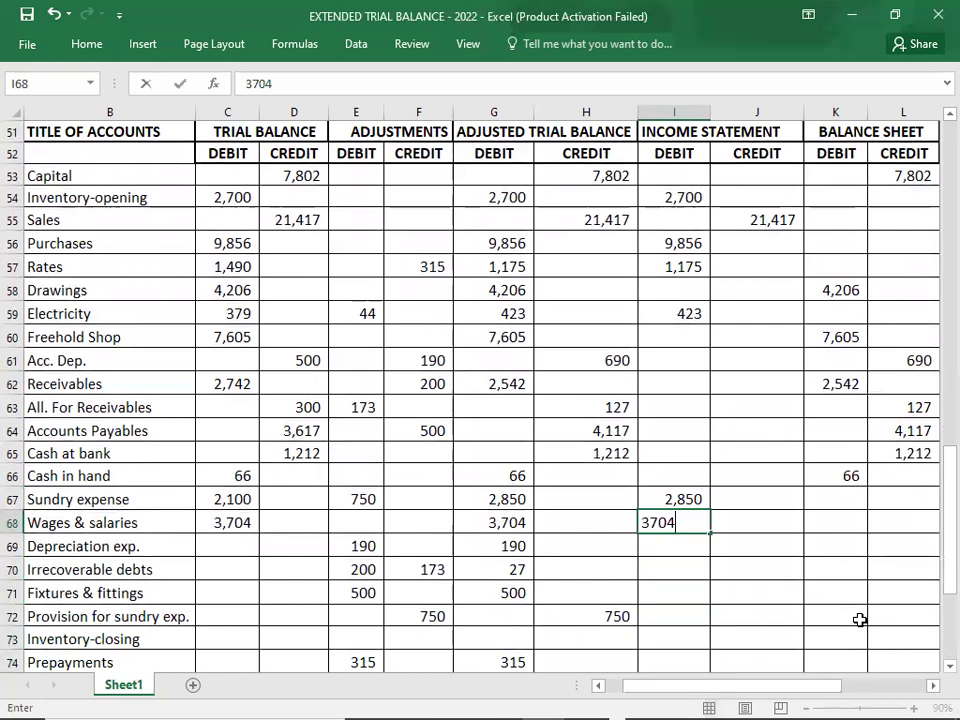
pyautogui.press('Down')
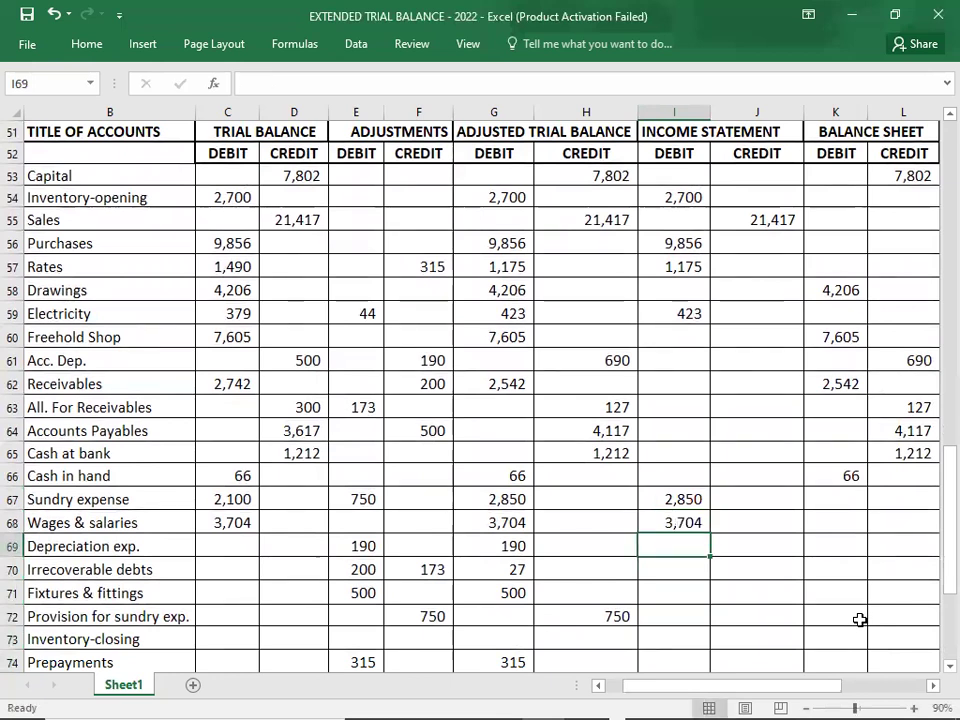
# Enter the income statement debits 190 for Depreciation exp. and 27 for Irrecoverable debts
pyautogui.write('190')
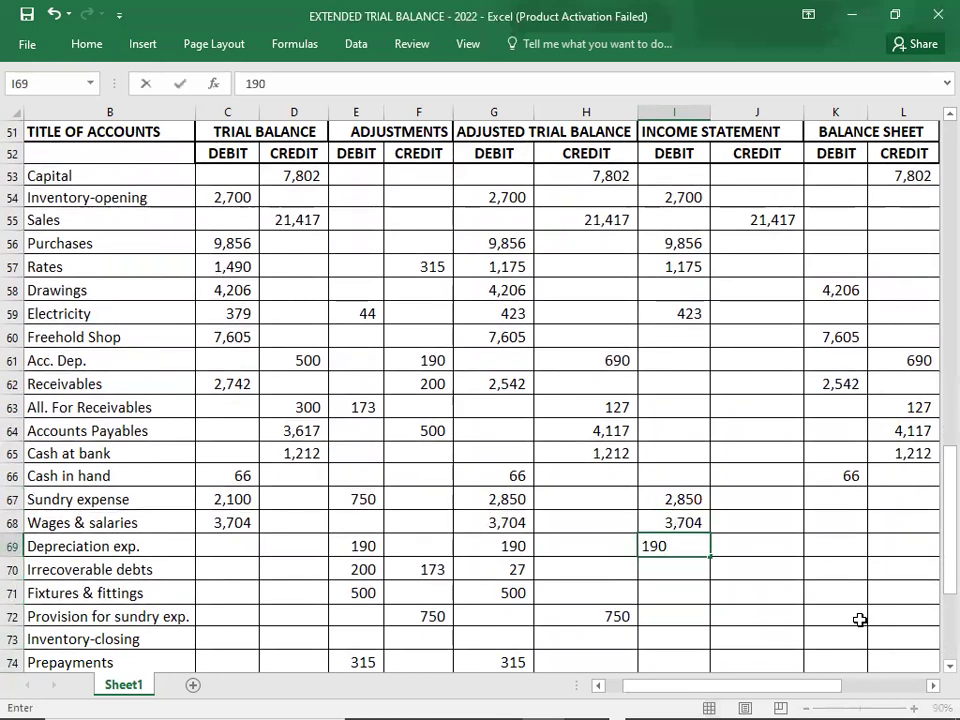
pyautogui.press('Down')
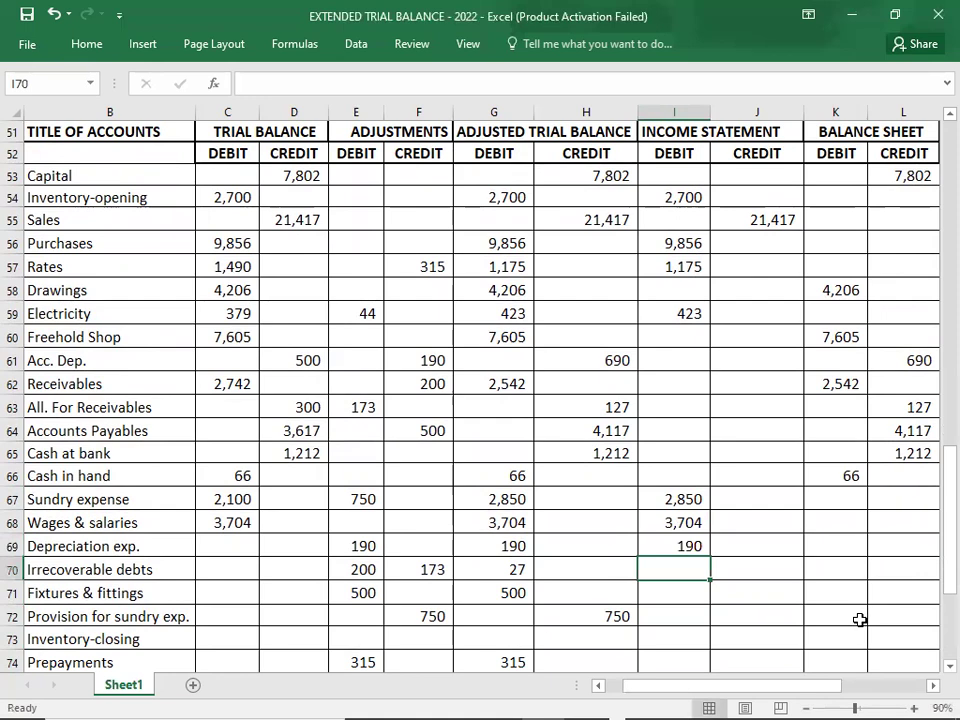
pyautogui.write('27')
pyautogui.press('Down')
# Enter 500 as the balance sheet debit for Fixtures & fittings
pyautogui.press('Down')
pyautogui.press('Down')
pyautogui.press('Down')
pyautogui.press('Down')
pyautogui.press('Down')
pyautogui.press('Down')
pyautogui.press('Up')
pyautogui.press('Up')
pyautogui.press('Up')
pyautogui.press('Up')
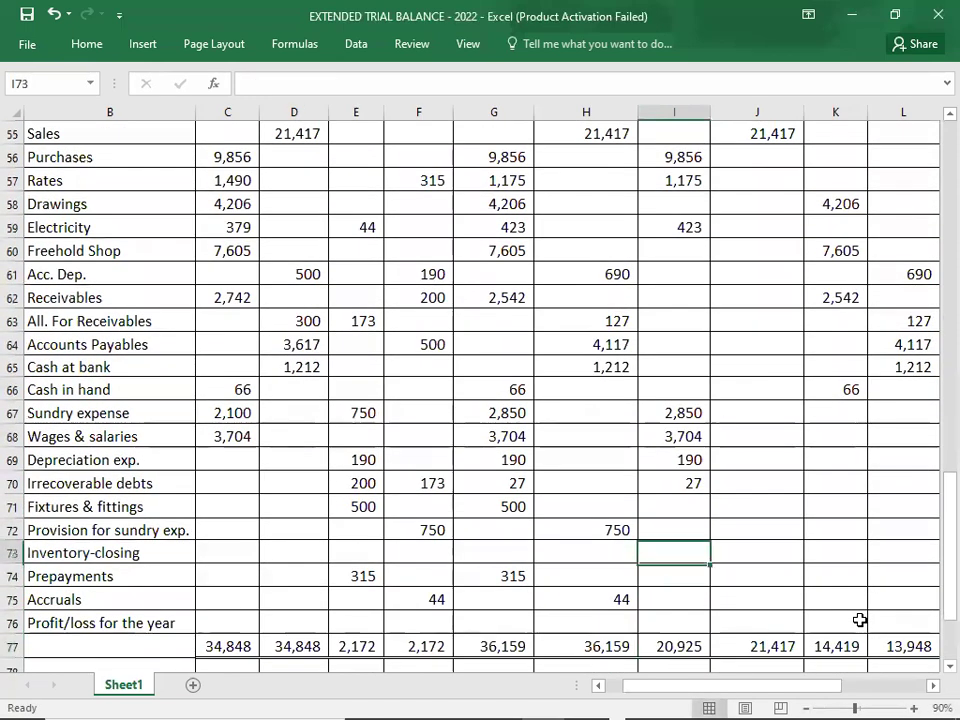
pyautogui.press('Up')
pyautogui.press('Up')
pyautogui.press('Right')
pyautogui.press('Right')
pyautogui.write('500')
pyautogui.press('Down')
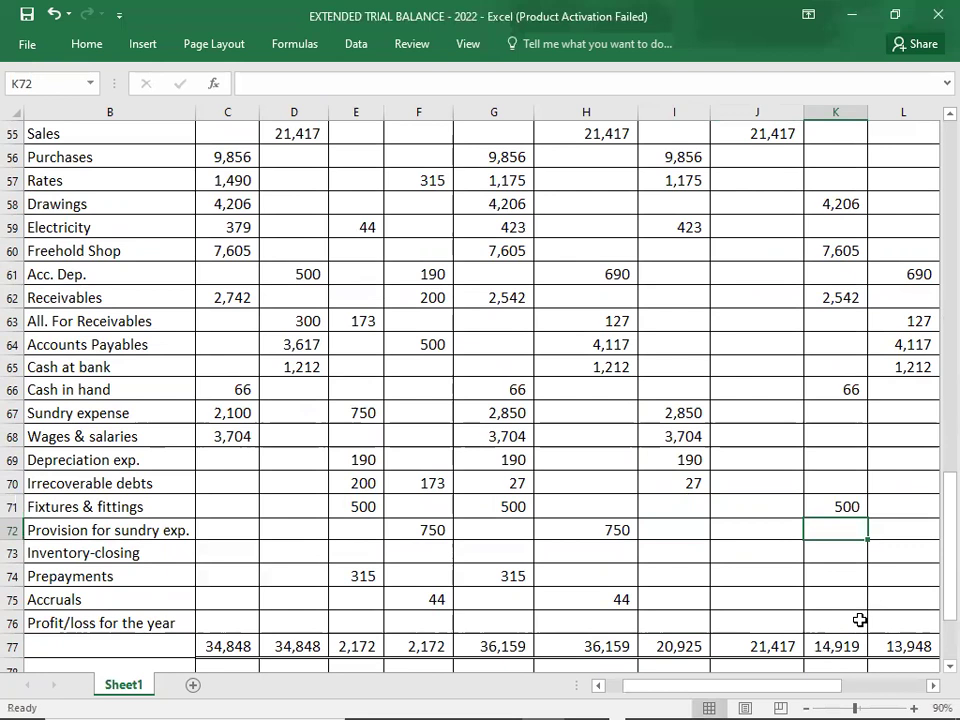
# Enter 750 as the balance sheet credit for Provision for sundry exp
pyautogui.press('Right')
pyautogui.write('750')
pyautogui.press('Return')
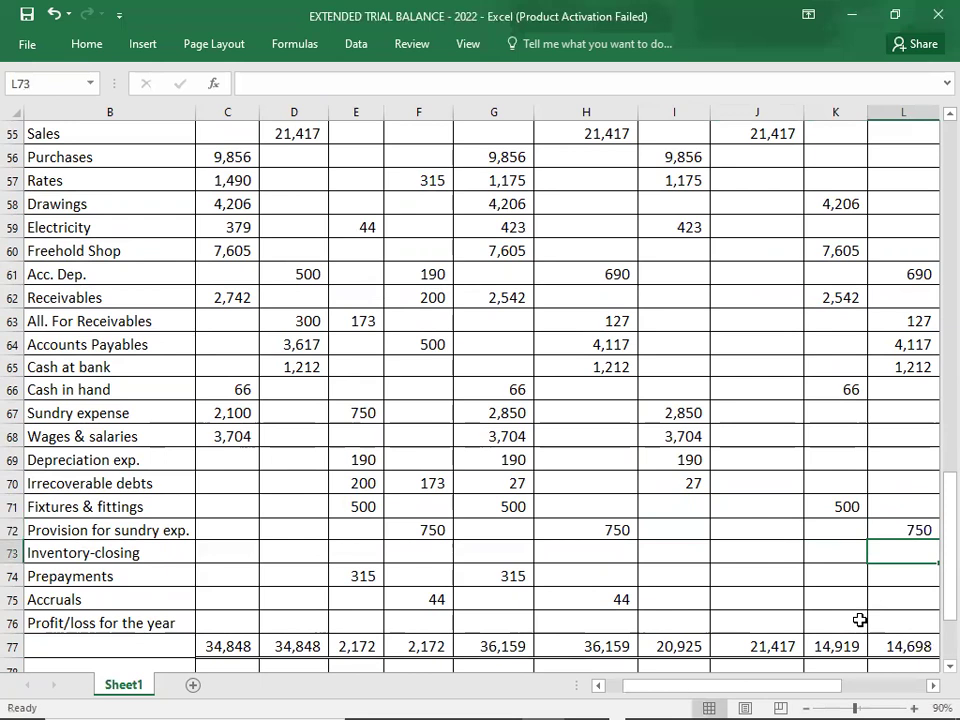
# Look up the closing inventory valuation in the Extended Trial Balance 2022 PDF in Adobe Acrobat Reader, and return to the Excel worksheet
pyautogui.press('Left')
pyautogui.press('Left')
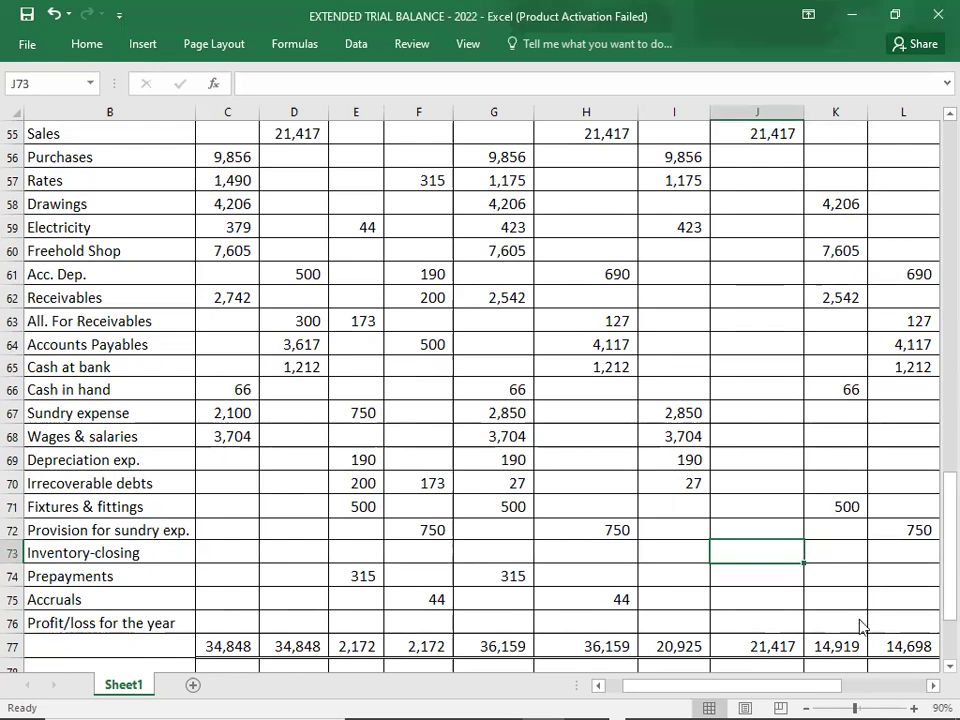
pyautogui.hotkey('alt', 'Tab')
pyautogui.press('Tab')
pyautogui.scroll(5, 287, 421)
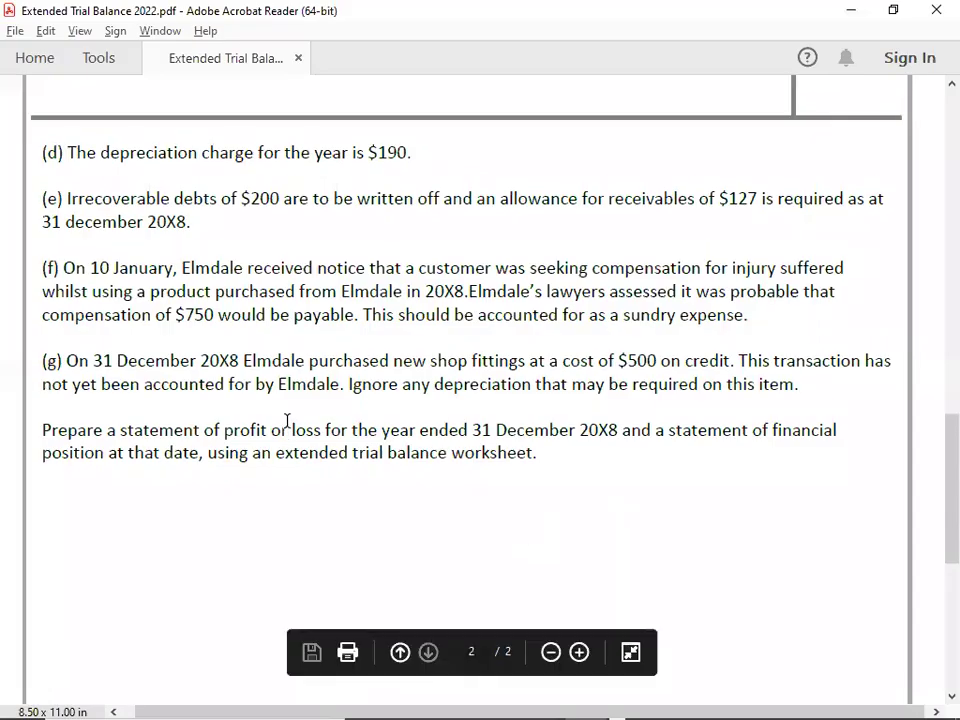
pyautogui.scroll(8, 287, 421)
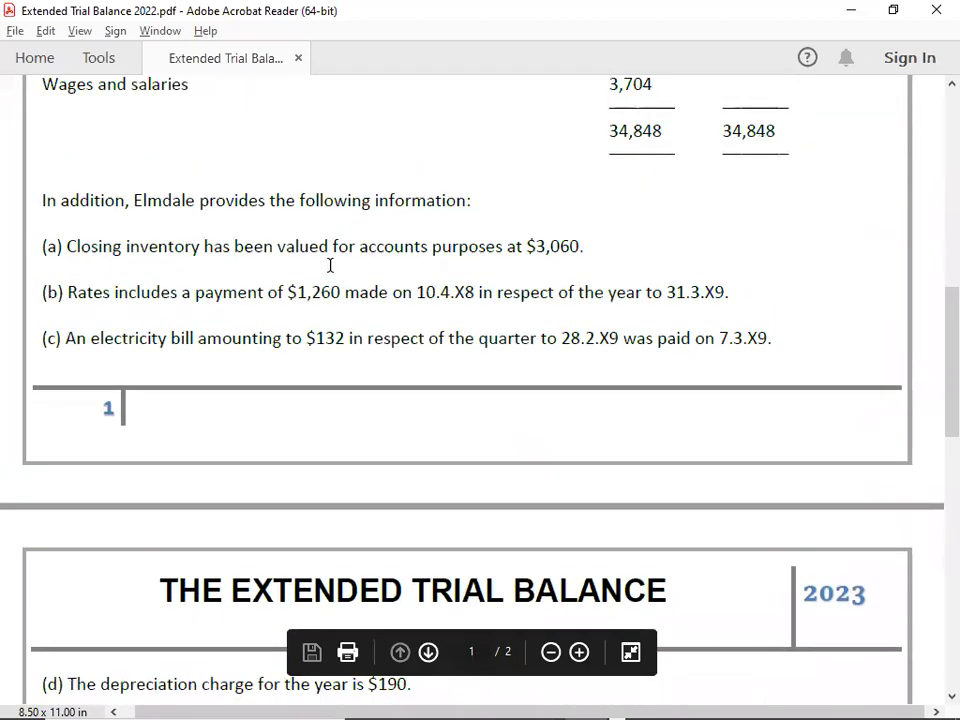
pyautogui.hotkey('alt', 'Tab')
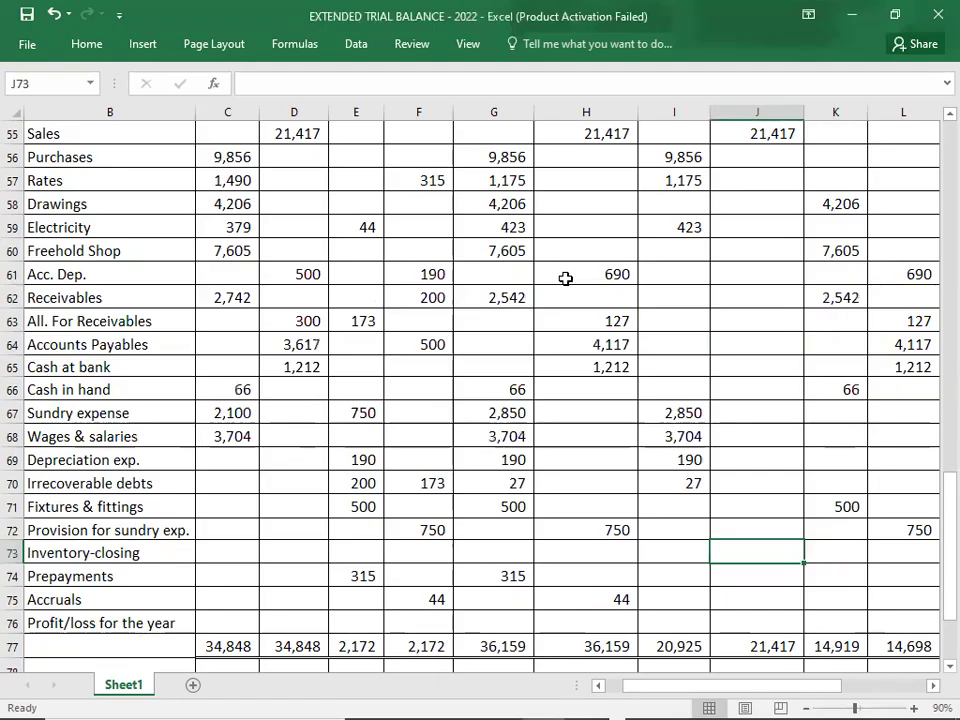
# Enter 3060 for Inventory-closing as both the income statement credit and the balance sheet debit
pyautogui.write('3060')
pyautogui.press('Tab')
pyautogui.write('3060')
pyautogui.hotkey('ctrl', 'Return')
pyautogui.press('Left')
pyautogui.press('Right')
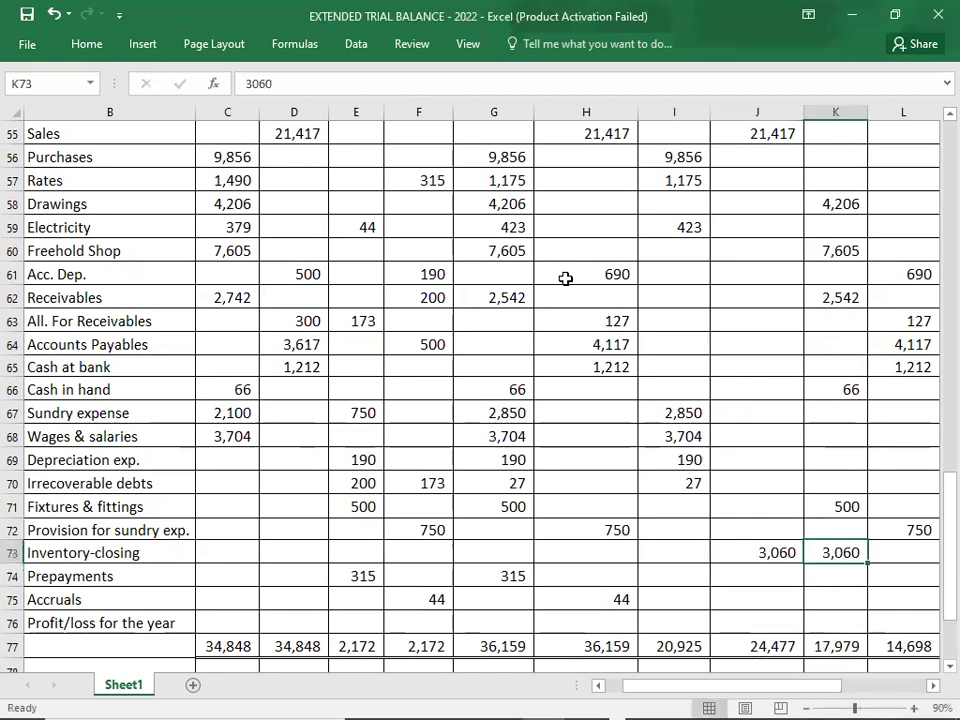
pyautogui.press('Left')
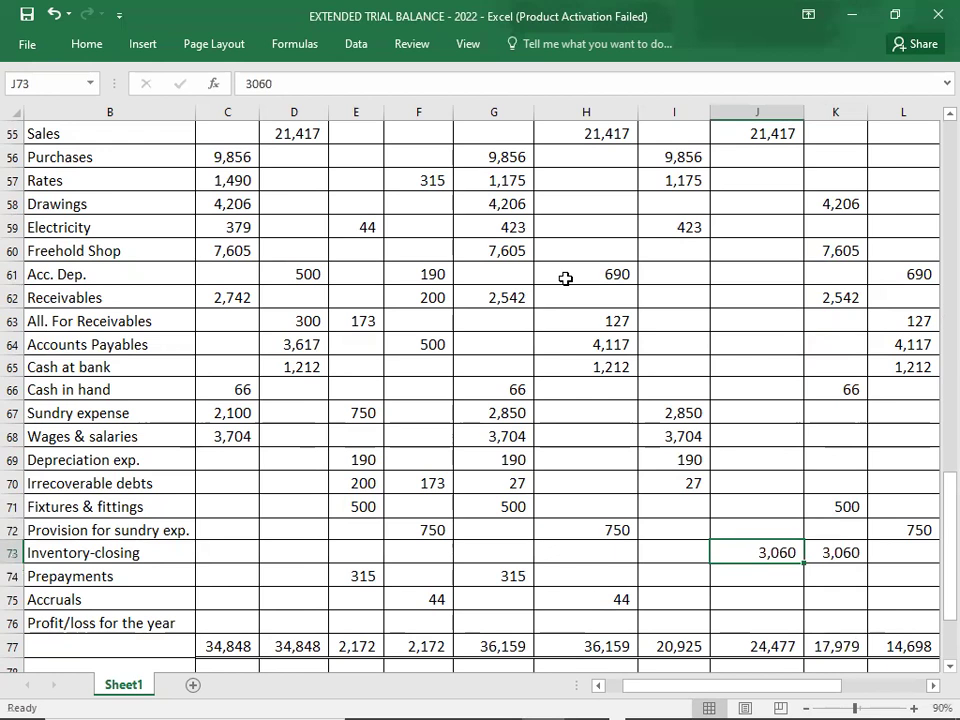
# Enter 315 as the balance sheet debit for Prepayments and 44 as the balance sheet credit for Accruals
pyautogui.press('Down')
pyautogui.press('Right')
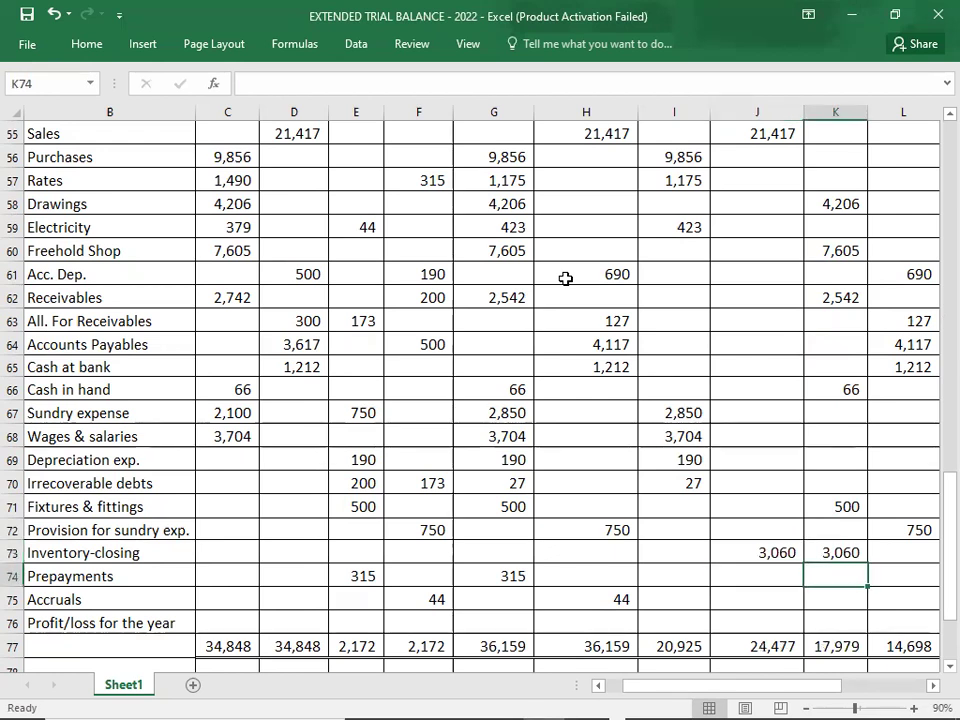
pyautogui.write('315')
pyautogui.press('Return')
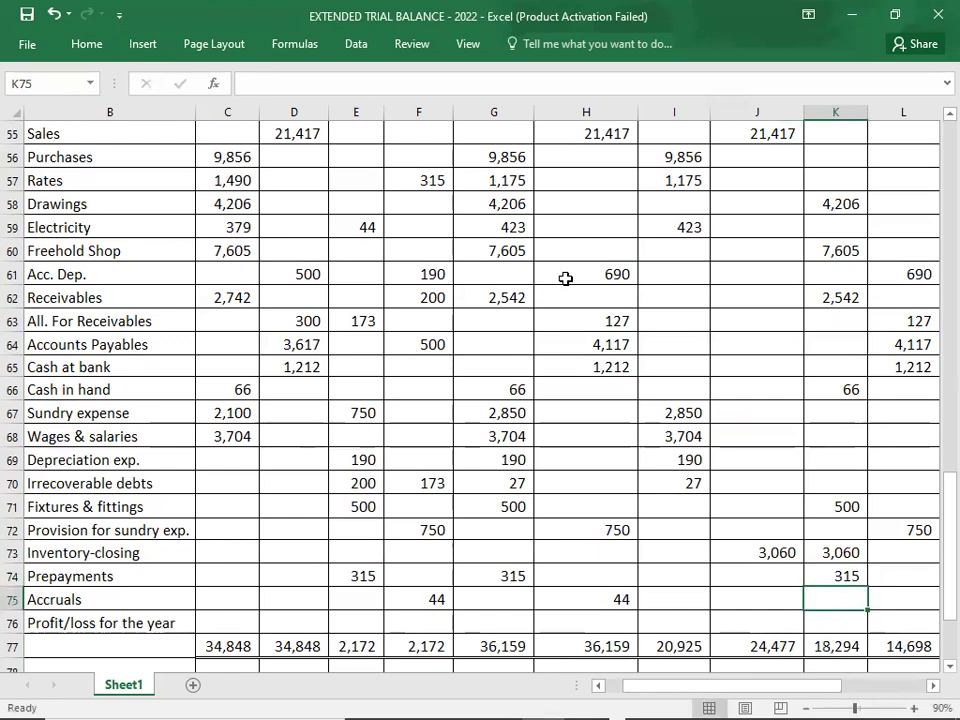
pyautogui.press('Right')
pyautogui.write('44')
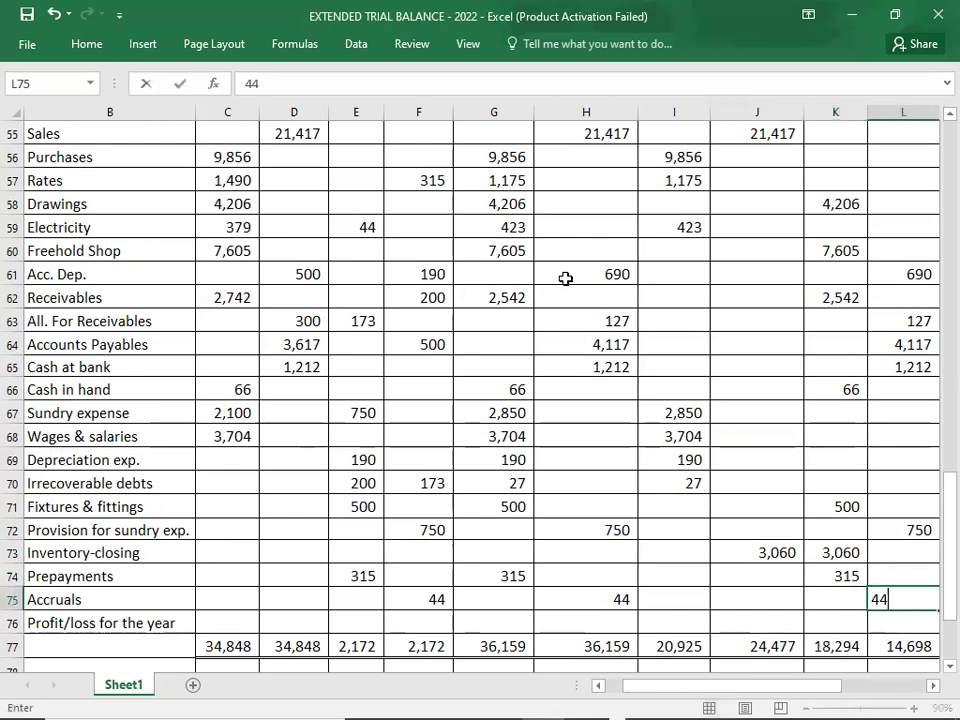
pyautogui.press('Return')
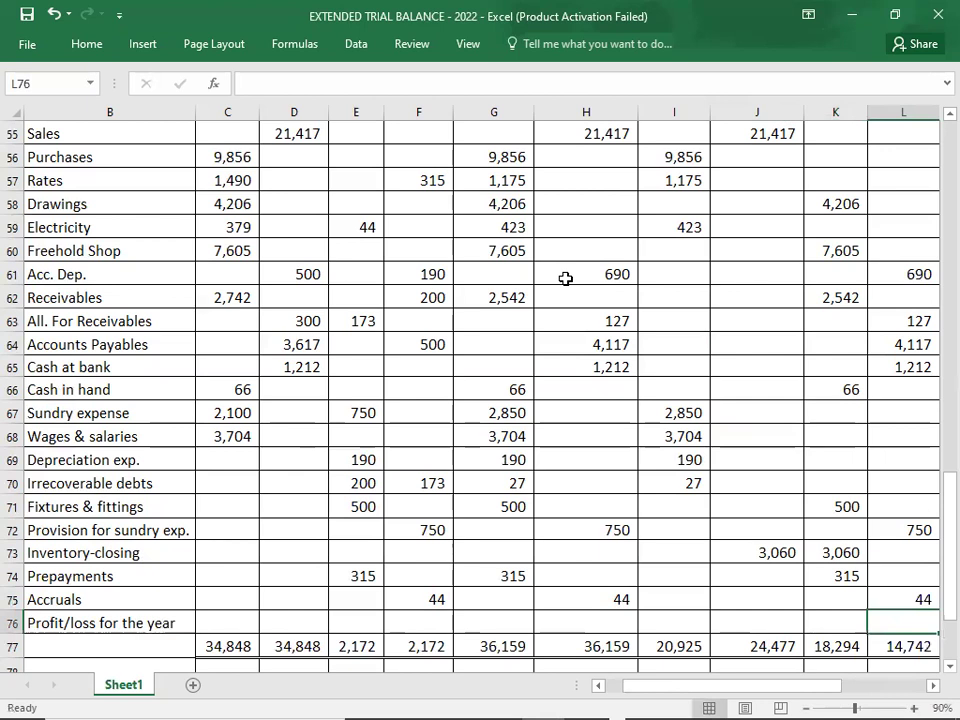
pyautogui.press('Left')
pyautogui.press('Left')
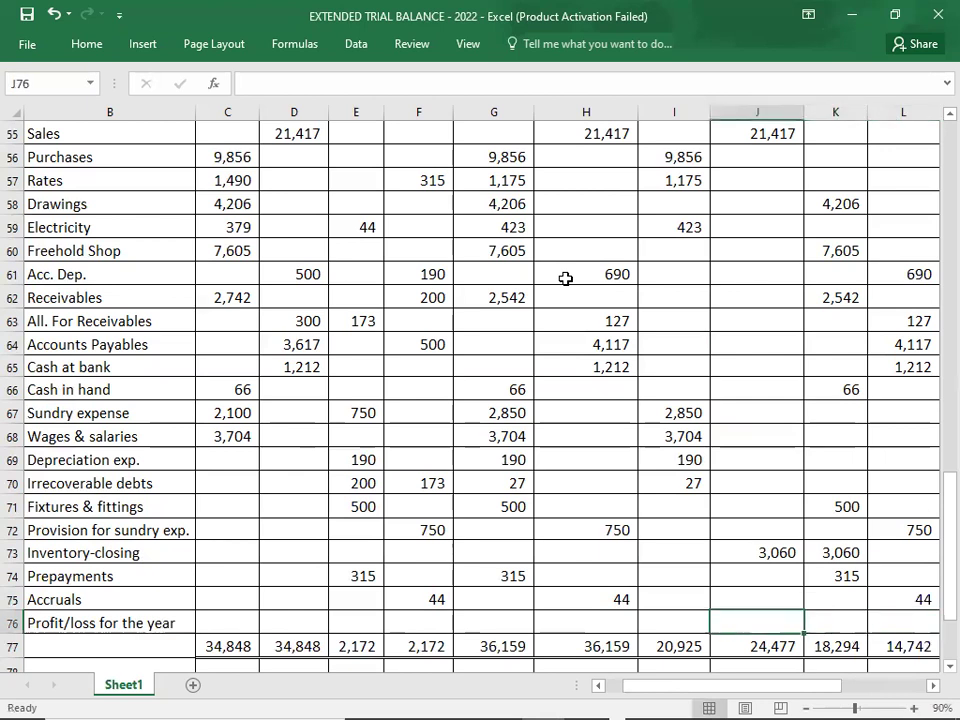
pyautogui.press('Up')
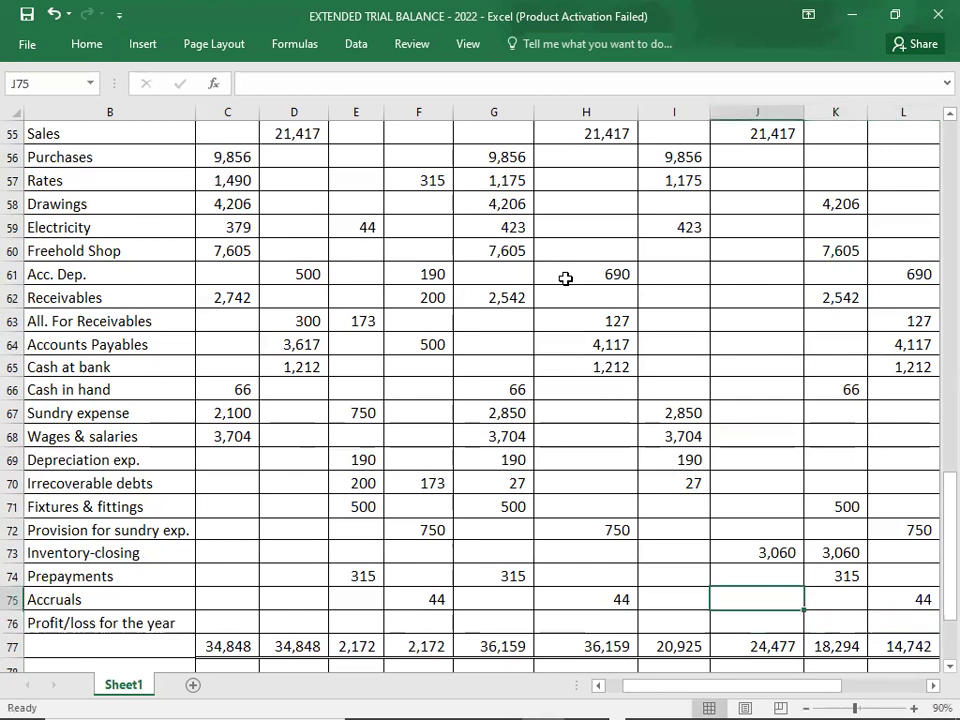
# Select the income statement debit and credit totals in row 77 to compare the two sides
pyautogui.press('Down')
pyautogui.press('Down')
pyautogui.press('Down')
pyautogui.press('Down')
pyautogui.press('Down')
pyautogui.press('Down')
pyautogui.press('Down')
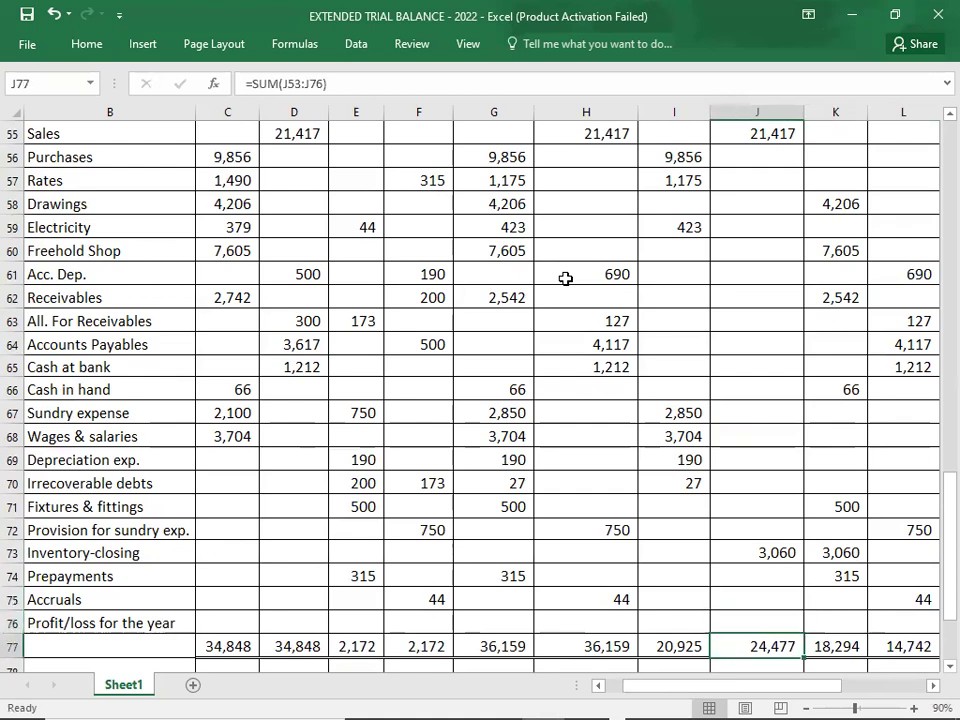
pyautogui.press('Up')
pyautogui.press('Up')
pyautogui.press('Up')
pyautogui.press('Up')
pyautogui.press('Up')
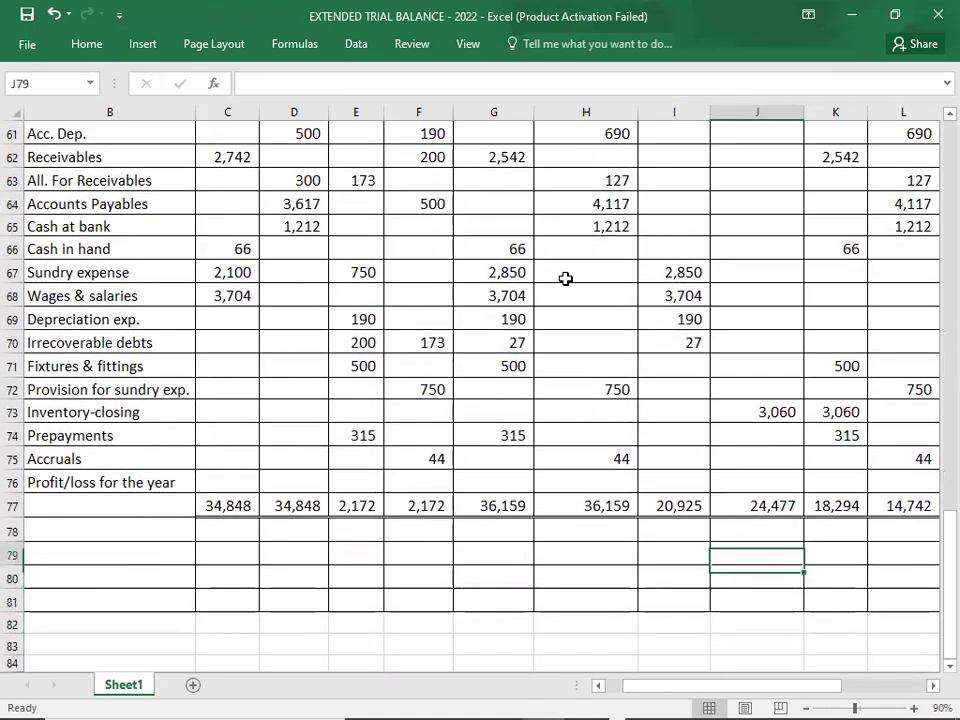
pyautogui.press('Left')
pyautogui.hotkey('shift', 'Right')
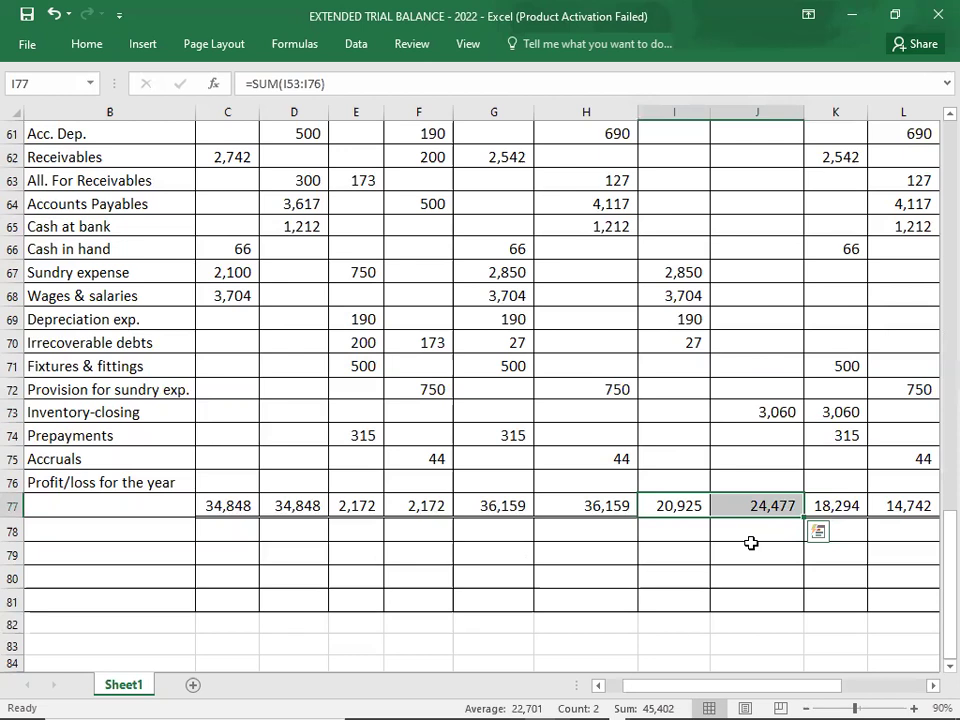
# Extend the selection from the totals up to the Debit and Credit headings to review all income statement entries
pyautogui.hotkey('shift', 'Up')
pyautogui.hotkey('shift', 'Up')
pyautogui.hotkey('shift', 'Up')
pyautogui.hotkey('shift', 'Up')
pyautogui.hotkey('shift', 'Up')
pyautogui.hotkey('shift', 'Up')
pyautogui.hotkey('shift', 'Up')
pyautogui.hotkey('shift', 'Up')
pyautogui.hotkey('shift', 'Up')
pyautogui.hotkey('shift', 'Up')
pyautogui.hotkey('shift', 'Up')
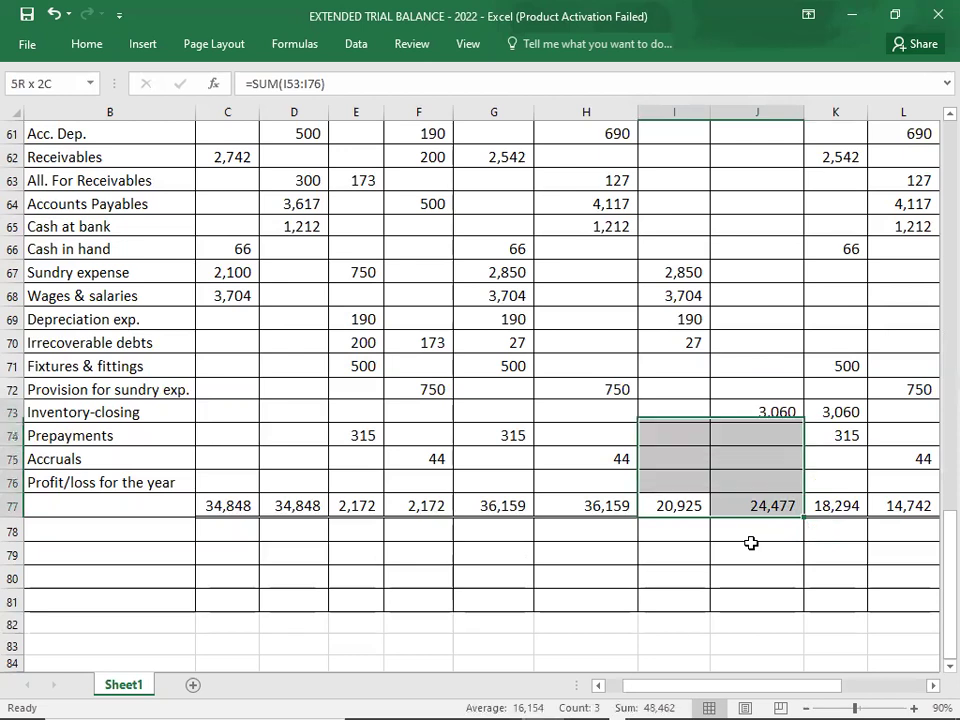
pyautogui.hotkey('shift', 'Up')
pyautogui.hotkey('shift', 'Up')
pyautogui.hotkey('shift', 'Up')
pyautogui.hotkey('shift', 'Up')
pyautogui.hotkey('shift', 'Up')
pyautogui.hotkey('shift', 'Up')
pyautogui.hotkey('shift', 'Up')
pyautogui.hotkey('shift', 'Up')
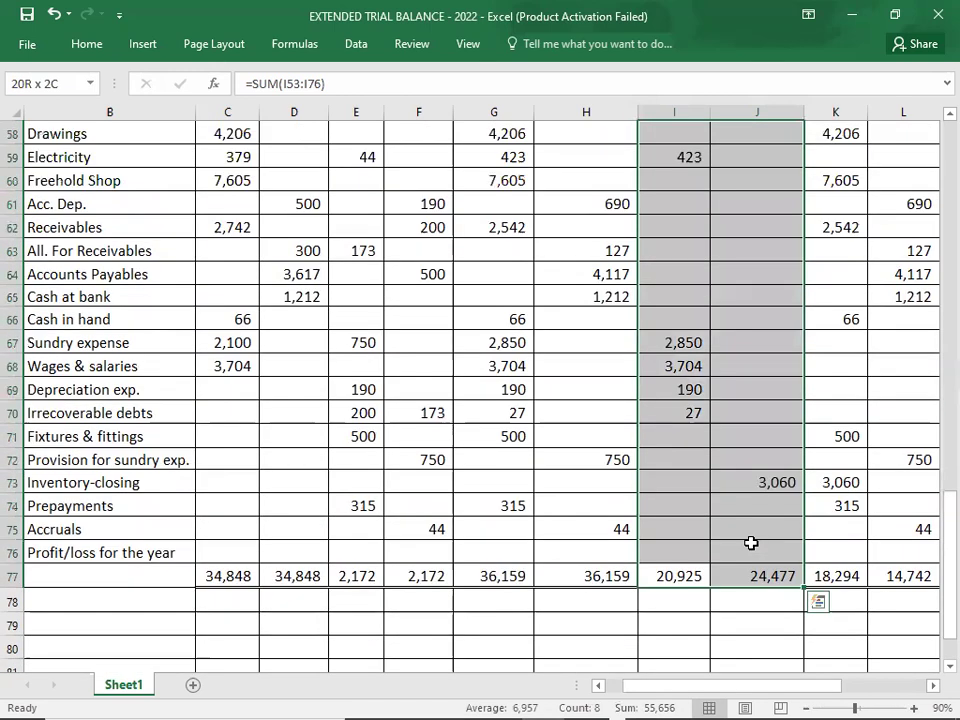
pyautogui.hotkey('shift', 'Up')
pyautogui.hotkey('shift', 'Up')
pyautogui.hotkey('shift', 'Up')
pyautogui.hotkey('shift', 'Up')
pyautogui.hotkey('shift', 'Up')
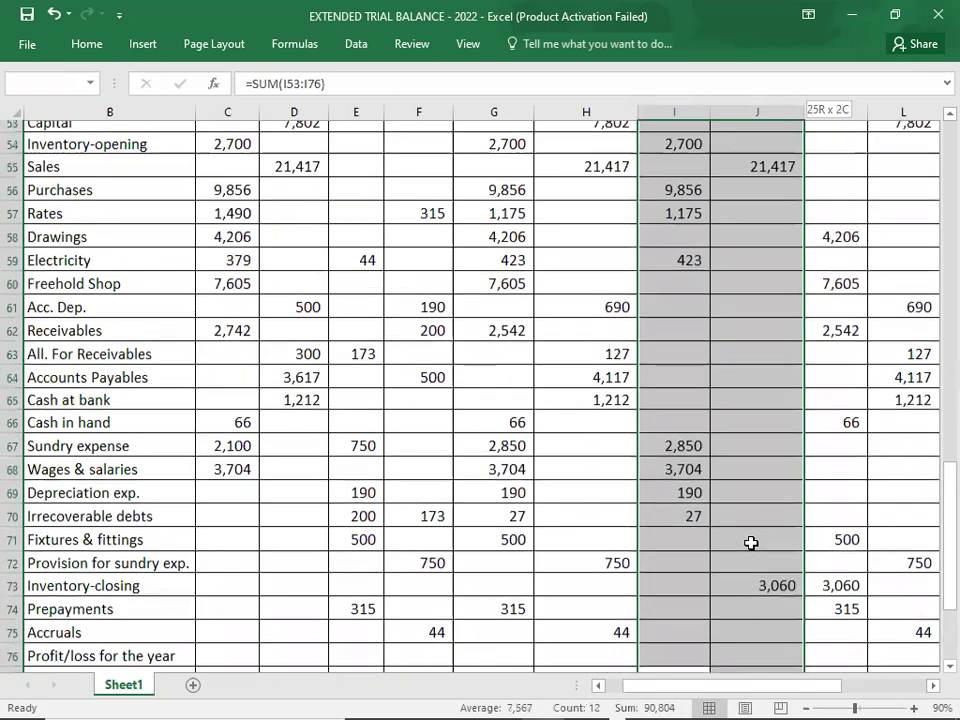
pyautogui.hotkey('shift', 'Up')
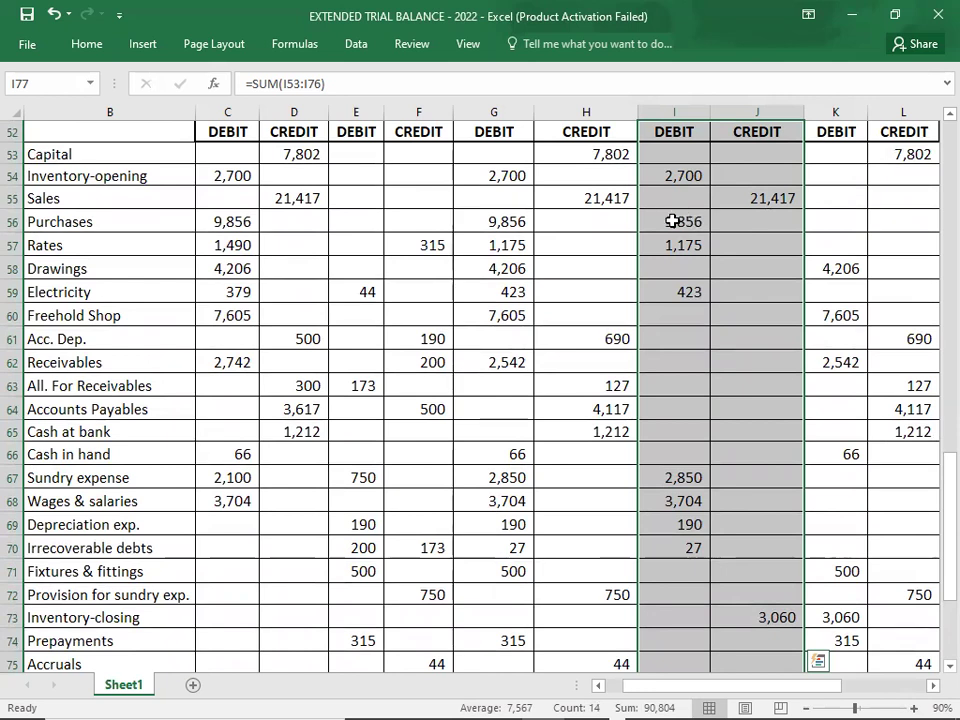
pyautogui.press('Escape')
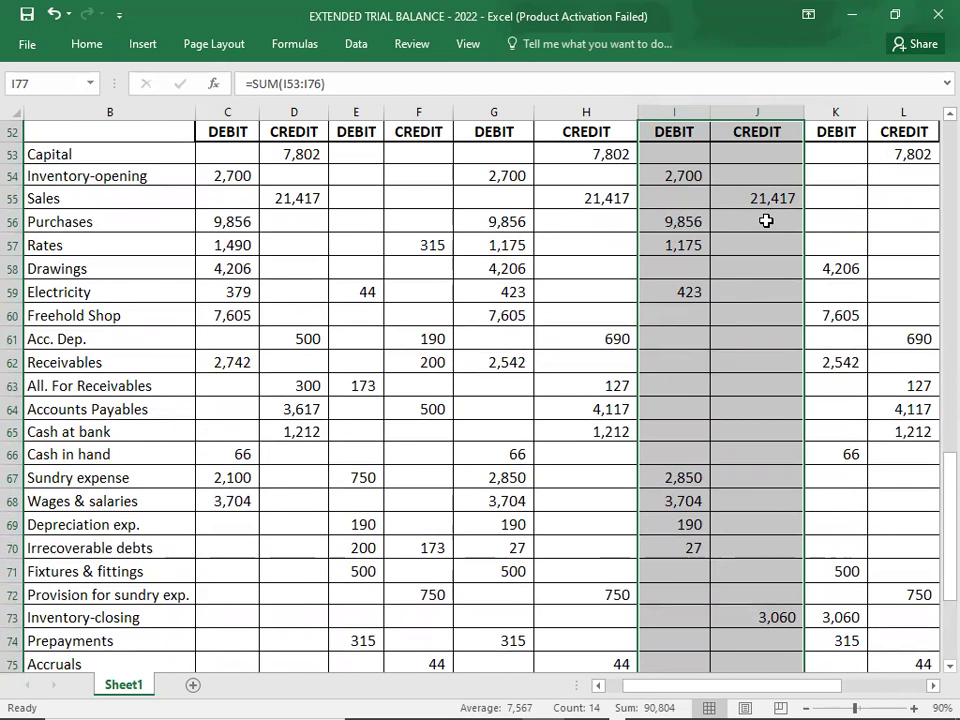
# Narrow the selection back to the income statement debit and credit totals in row 77
pyautogui.hotkey('shift', 'Down')
pyautogui.hotkey('shift', 'Down')
pyautogui.hotkey('shift', 'Down')
pyautogui.hotkey('shift', 'Down')
pyautogui.hotkey('shift', 'Down')
pyautogui.hotkey('shift', 'Down')
pyautogui.hotkey('shift', 'Down')
pyautogui.hotkey('shift', 'Down')
pyautogui.hotkey('shift', 'Down')
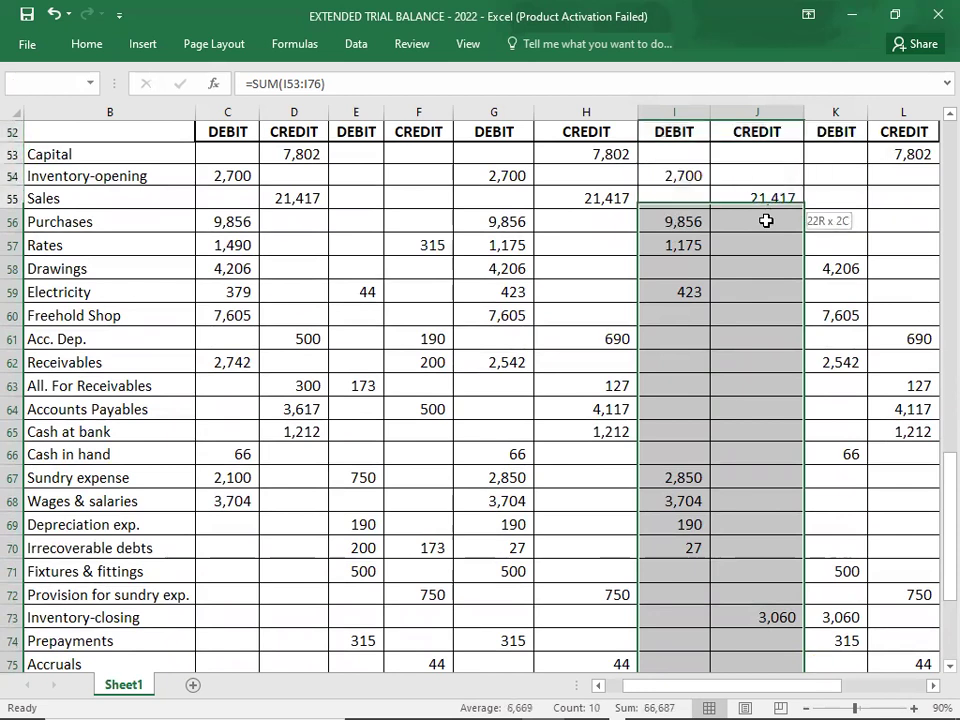
pyautogui.hotkey('shift', 'Down')
pyautogui.hotkey('shift', 'Down')
pyautogui.hotkey('shift', 'Down')
pyautogui.hotkey('shift', 'Down')
pyautogui.hotkey('shift', 'Down')
pyautogui.hotkey('shift', 'Down')
pyautogui.hotkey('shift', 'Down')
pyautogui.hotkey('shift', 'Down')
pyautogui.hotkey('shift', 'Down')
pyautogui.hotkey('shift', 'Down')
pyautogui.hotkey('shift', 'Down')
pyautogui.hotkey('shift', 'Down')
pyautogui.hotkey('shift', 'Down')
pyautogui.hotkey('shift', 'Down')
pyautogui.hotkey('shift', 'Down')
pyautogui.hotkey('shift', 'Down')
pyautogui.hotkey('shift', 'Down')
pyautogui.hotkey('shift', 'Down')
pyautogui.hotkey('shift', 'Down')
pyautogui.hotkey('shift', 'Down')
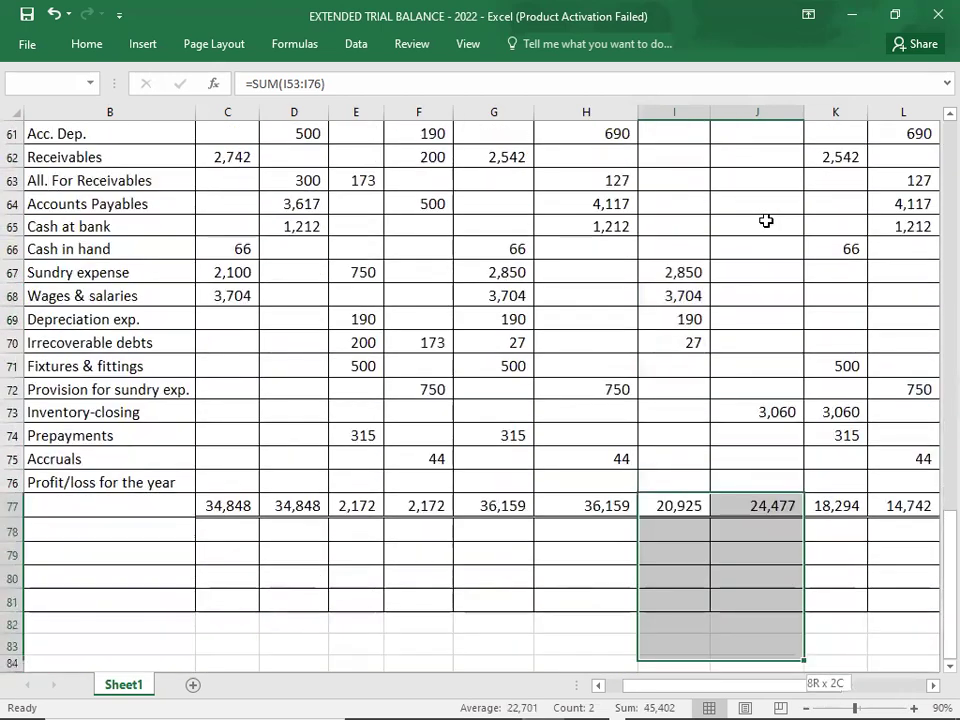
pyautogui.hotkey('shift', 'Up')
pyautogui.hotkey('shift', 'Up')
pyautogui.hotkey('shift', 'Up')
pyautogui.hotkey('shift', 'Up')
pyautogui.hotkey('shift', 'Up')
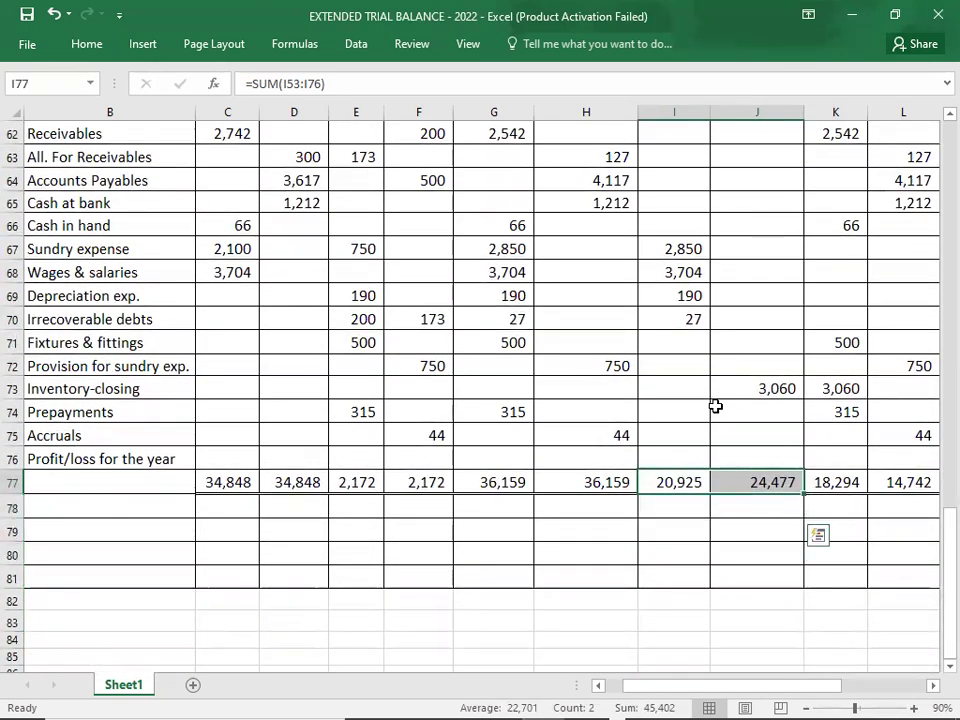
# Enter 3552 as the income statement debit for Profit/loss for the year
pyautogui.click(671, 452)
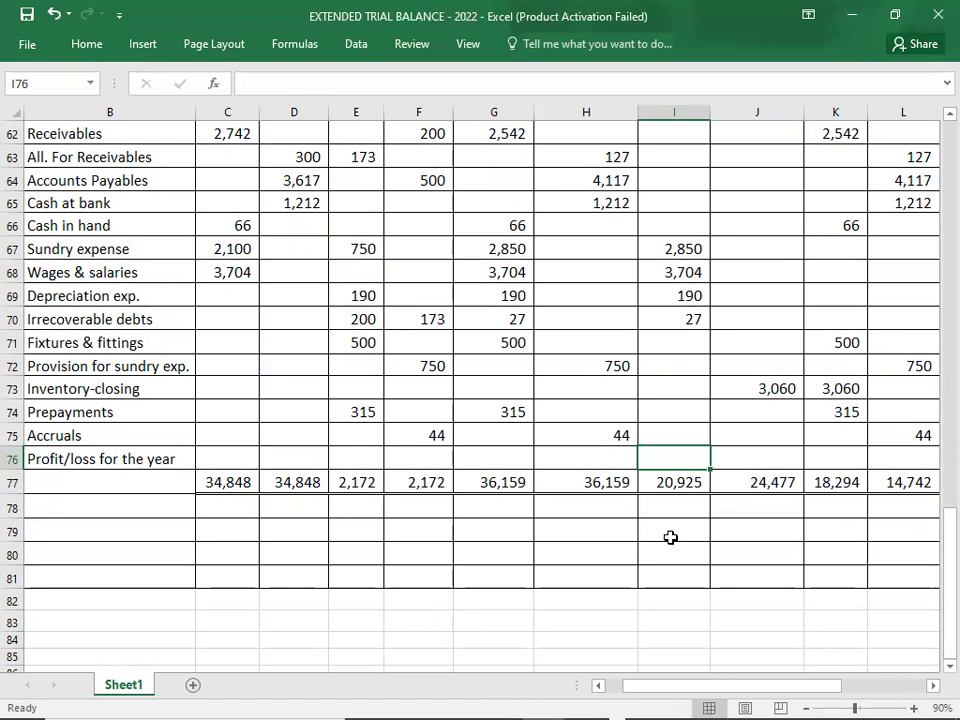
pyautogui.write('3552')
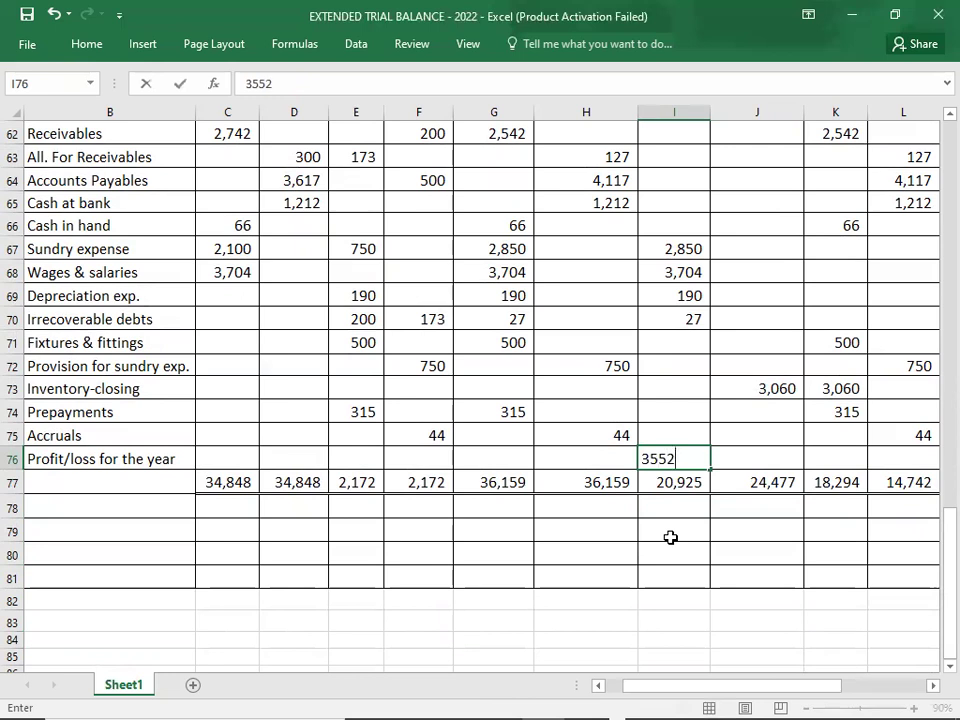
pyautogui.press('Tab')
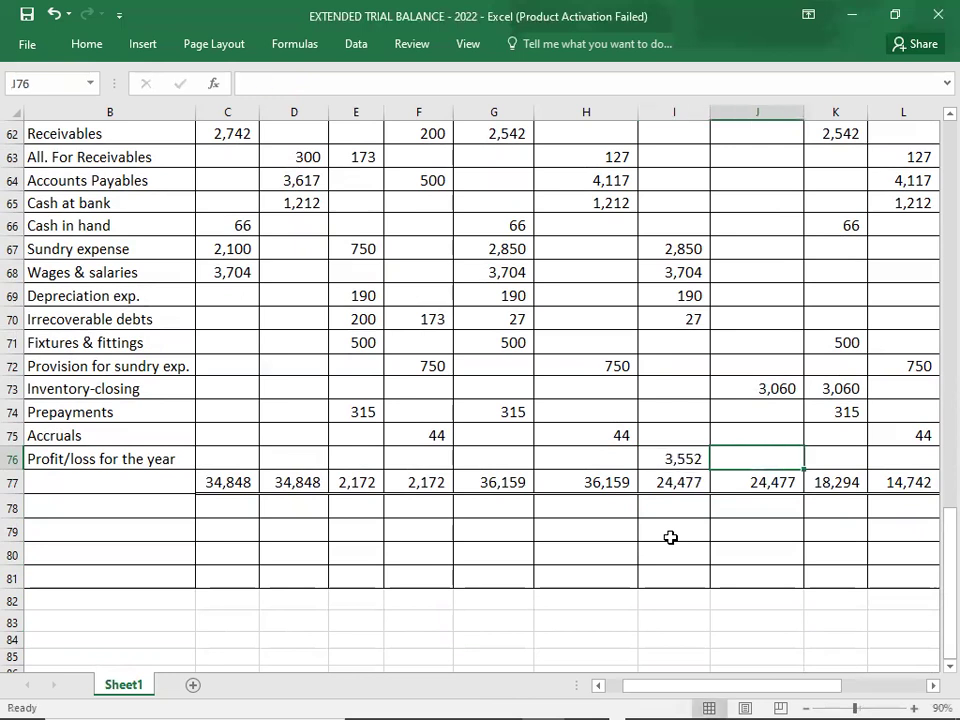
pyautogui.press('Left')
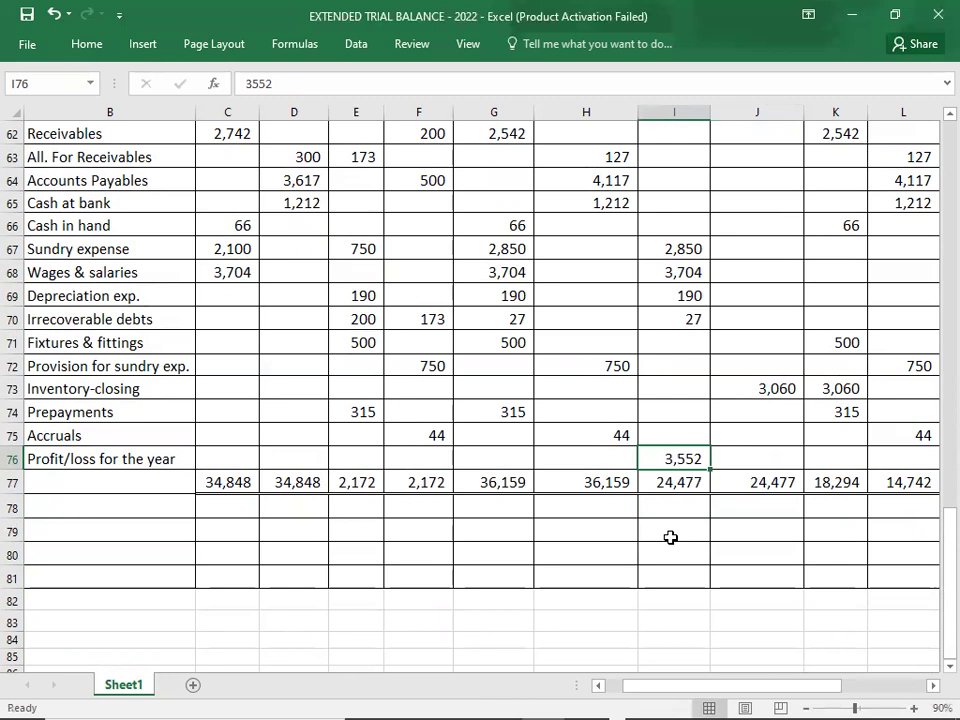
# Enter 3552 as the balance sheet credit for Profit/loss for the year
pyautogui.press('Right')
pyautogui.press('Right')
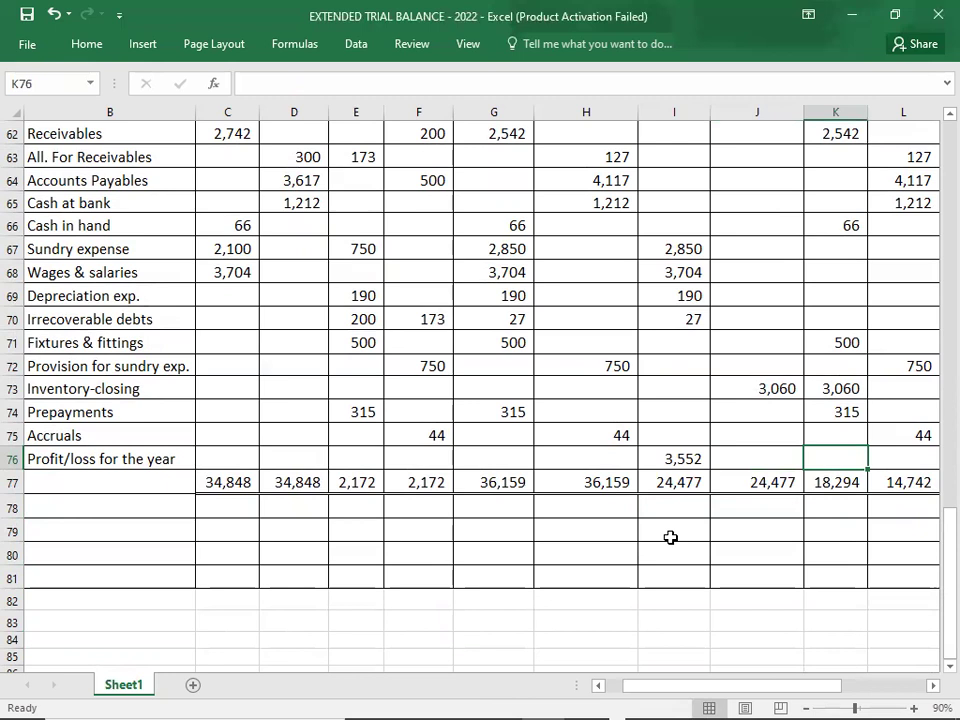
pyautogui.press('Right')
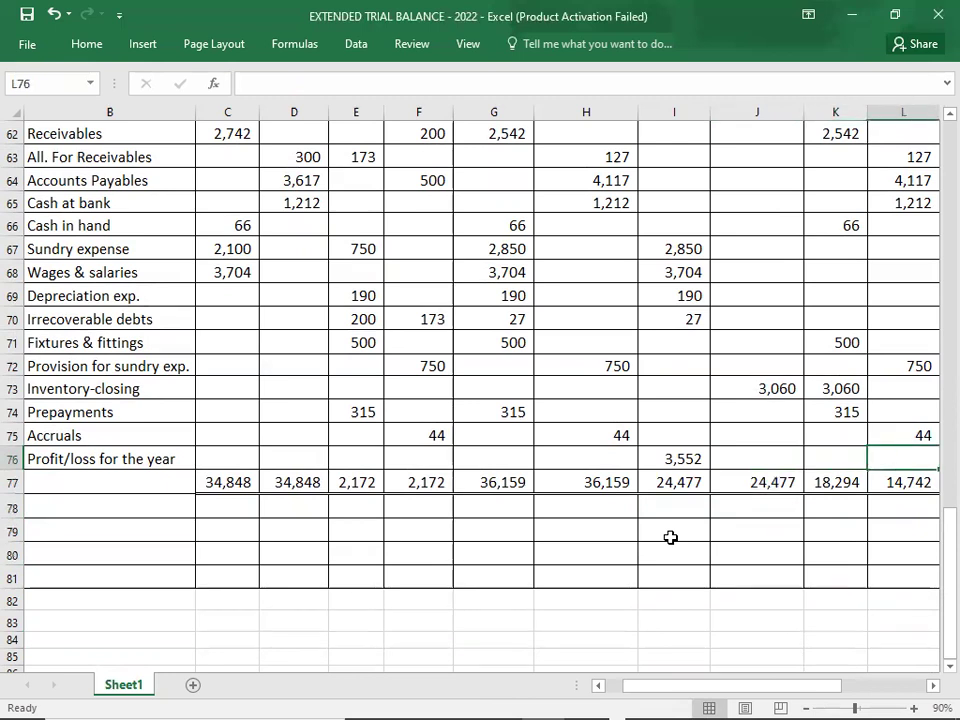
pyautogui.write('3552')
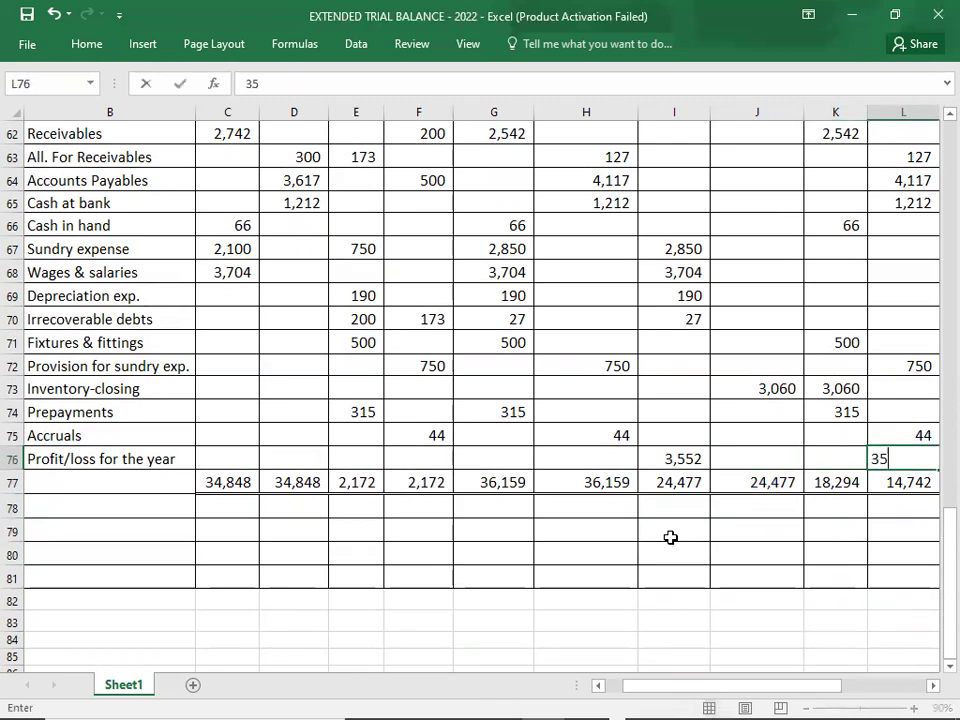
pyautogui.press('Return')
pyautogui.press('Down')
pyautogui.press('Down')
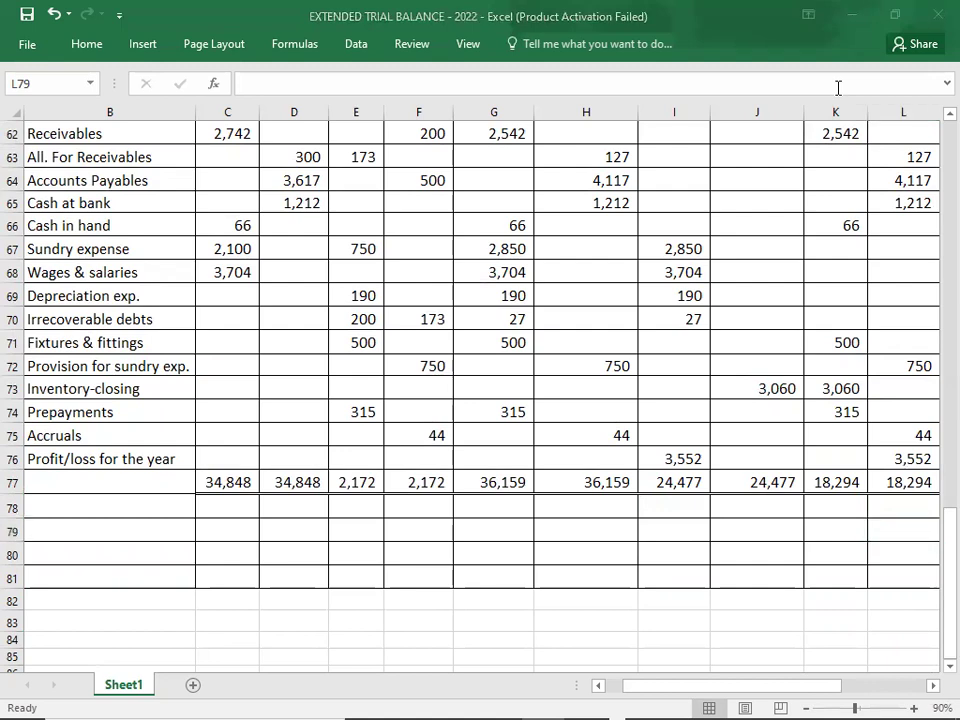
# Switch to the FA2 Revision Kit 2016 PDF in Adobe Acrobat Reader and look through section 12 to the trial balance at its end
pyautogui.hotkey('alt', 'Tab')
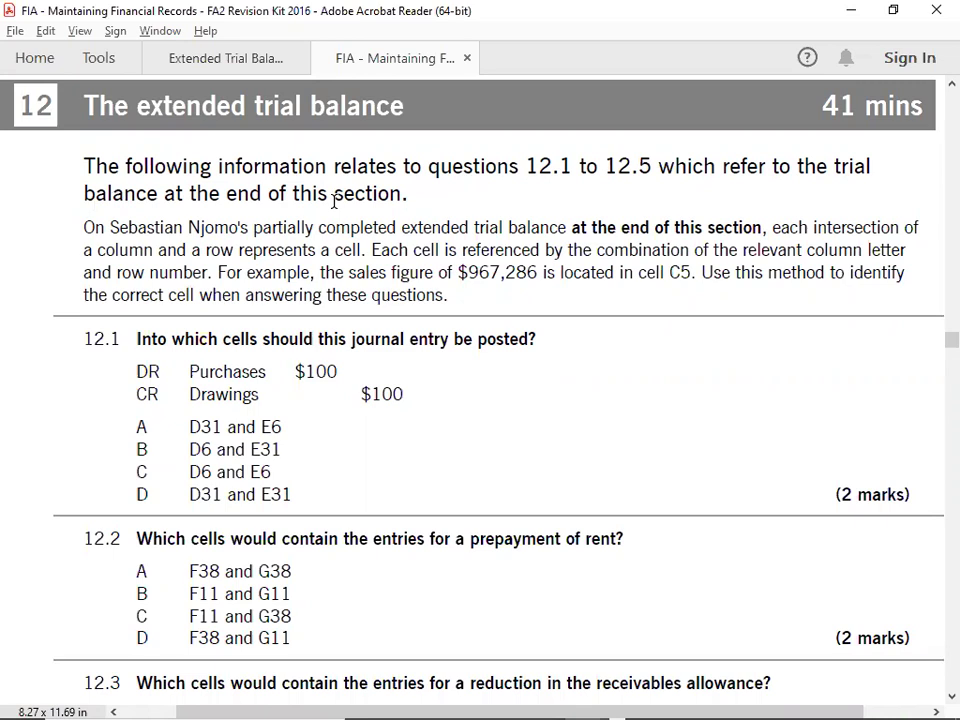
pyautogui.scroll(-10, 334, 200)
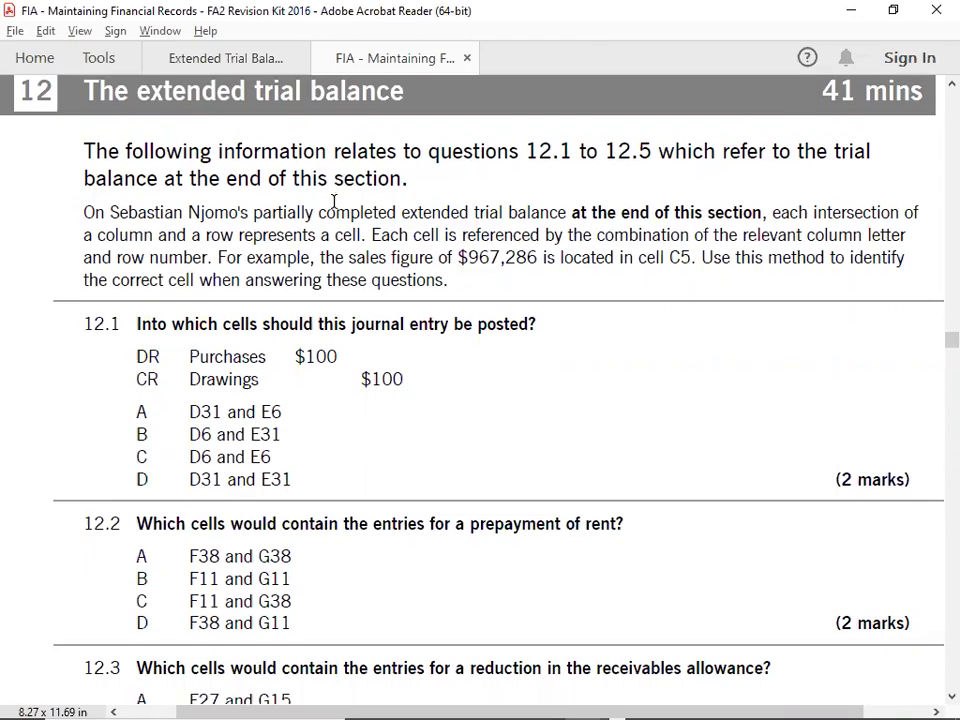
pyautogui.scroll(-20, 334, 201)
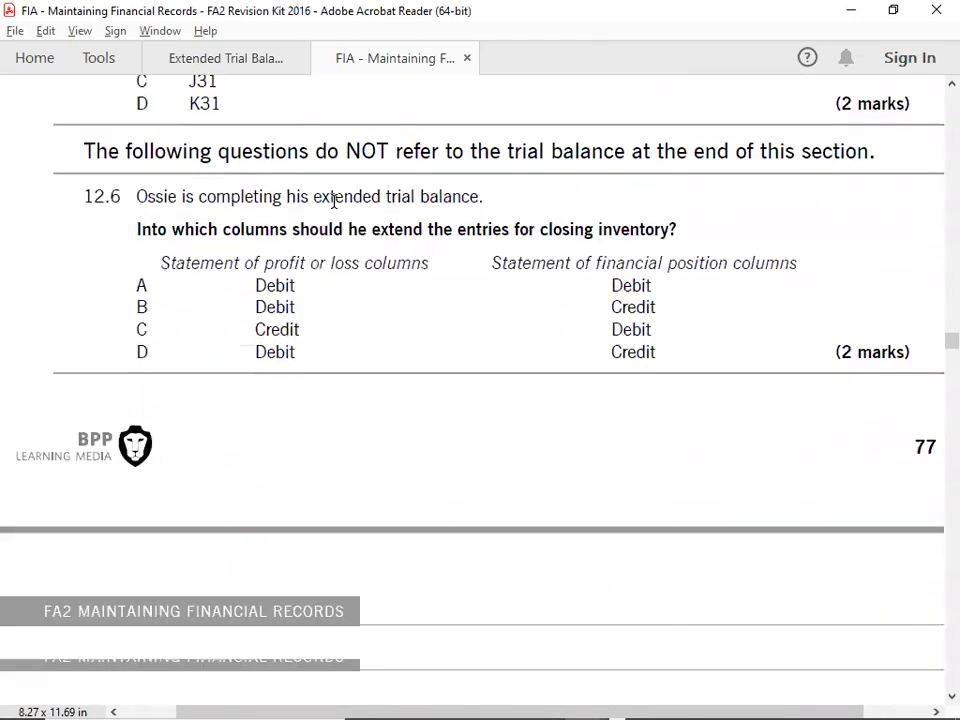
pyautogui.scroll(-20, 334, 201)
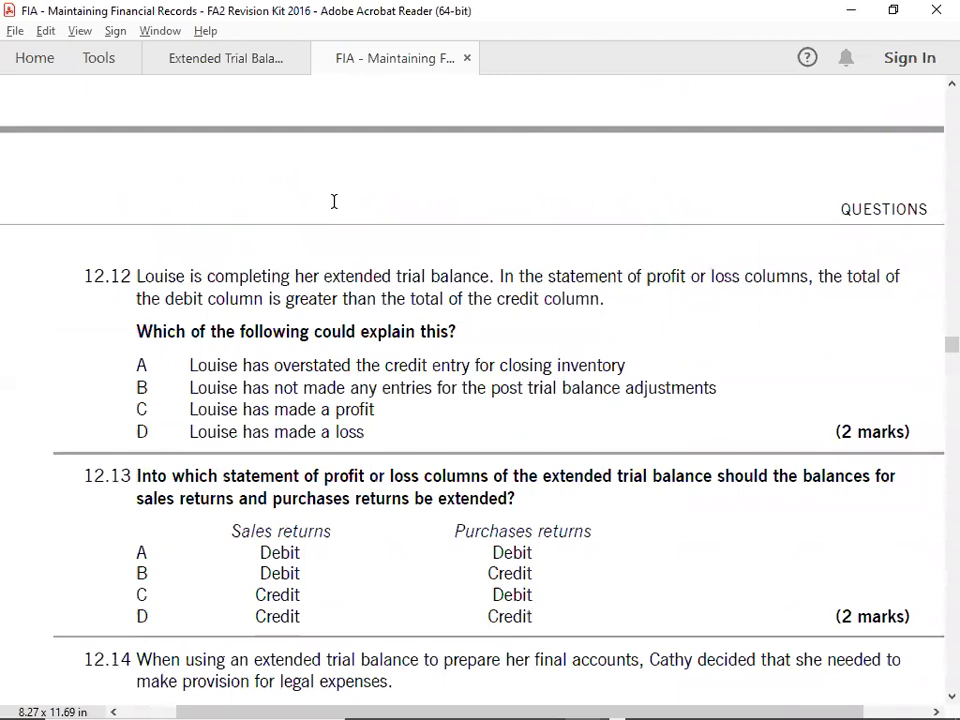
pyautogui.scroll(-15, 334, 201)
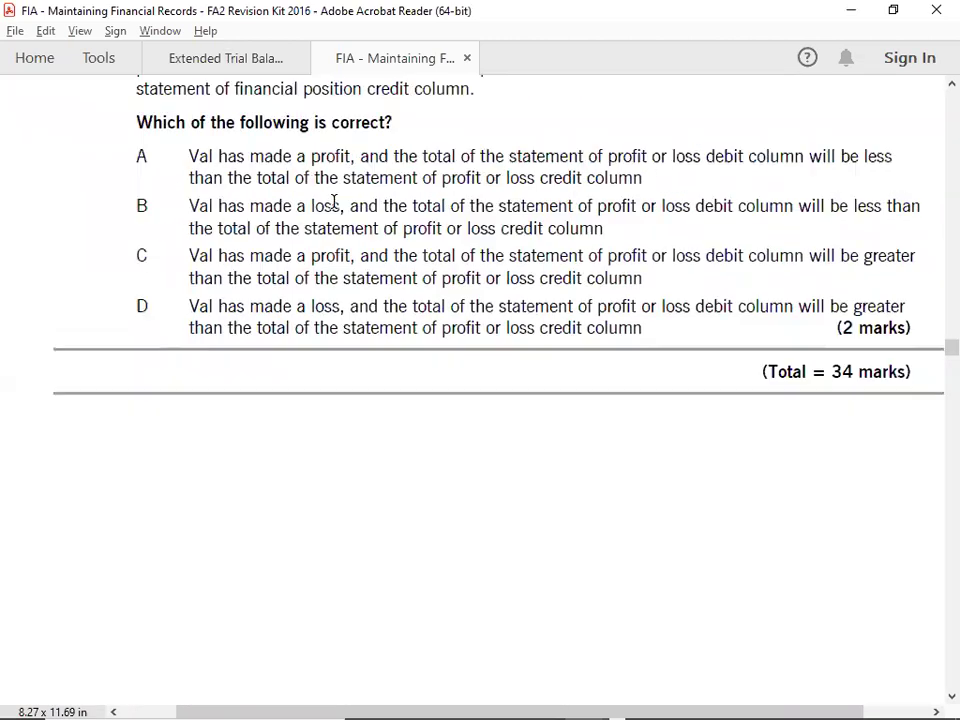
pyautogui.scroll(-12, 334, 201)
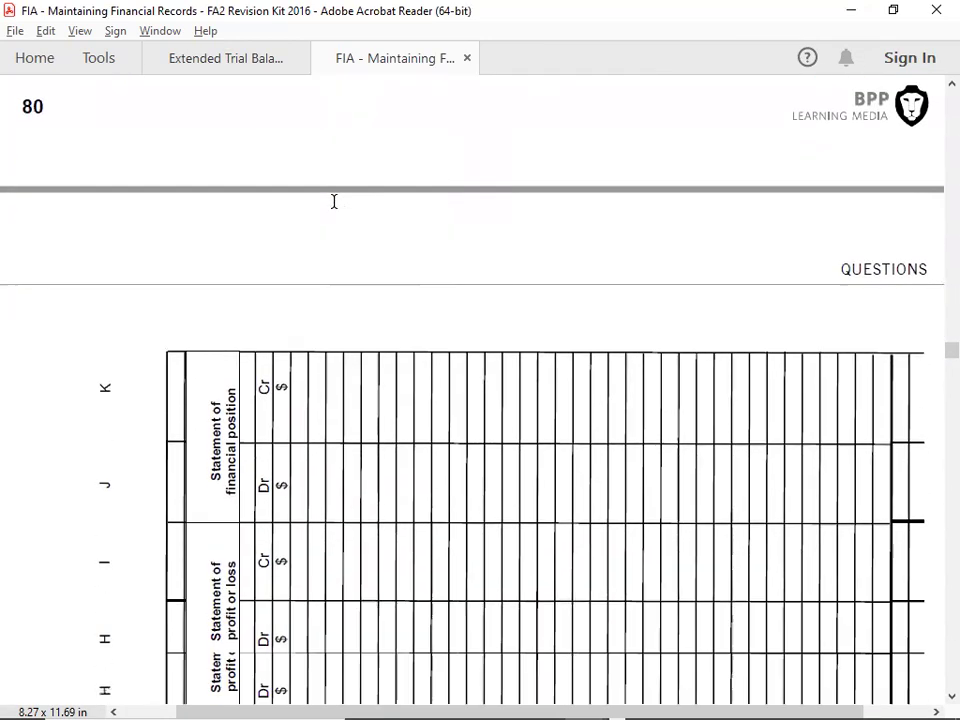
pyautogui.scroll(-1, 335, 208)
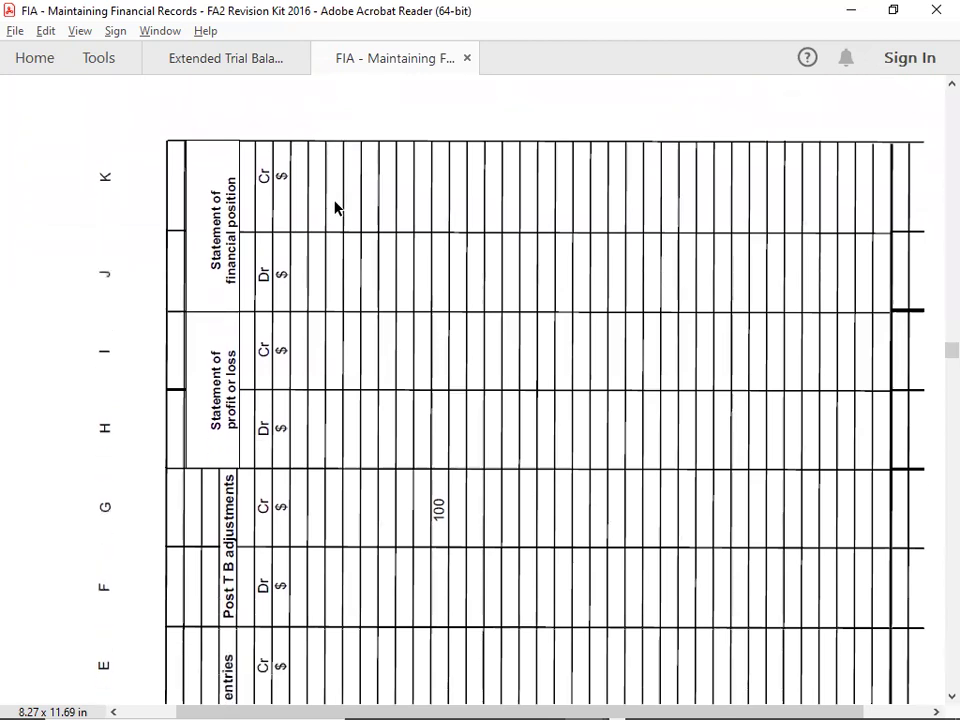
pyautogui.scroll(-3, 336, 208)
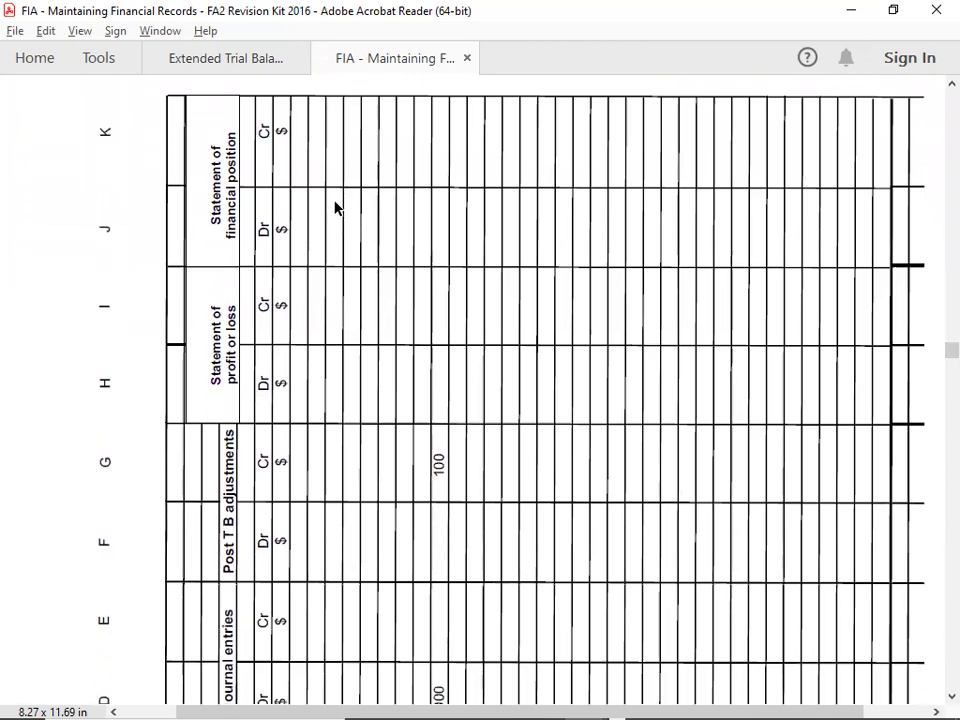
# Rotate the PDF view clockwise and examine the 30 September 20X9 trial balance's row labels, column letters and ledger, journal and adjustment columns
pyautogui.rightClick(421, 287)
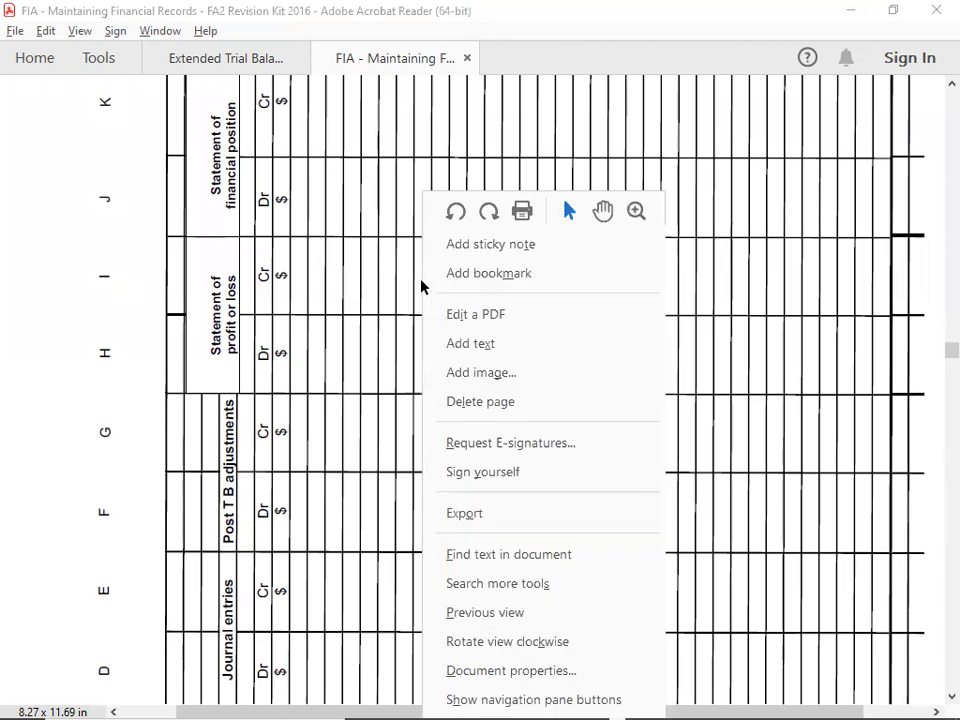
pyautogui.click(495, 642)
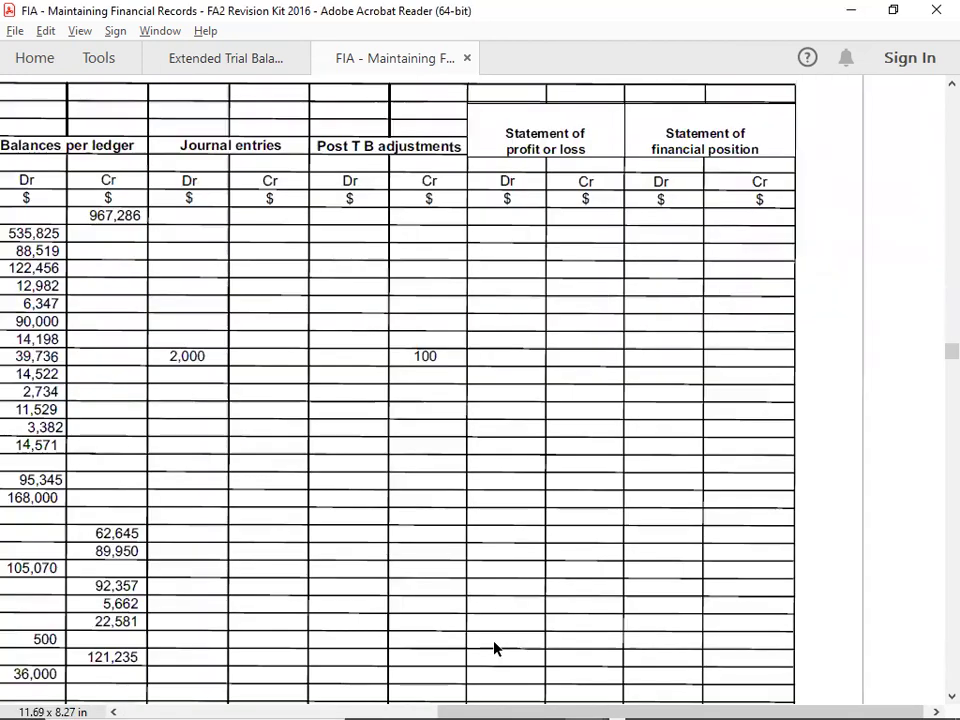
pyautogui.hscroll(-3, 494, 648)
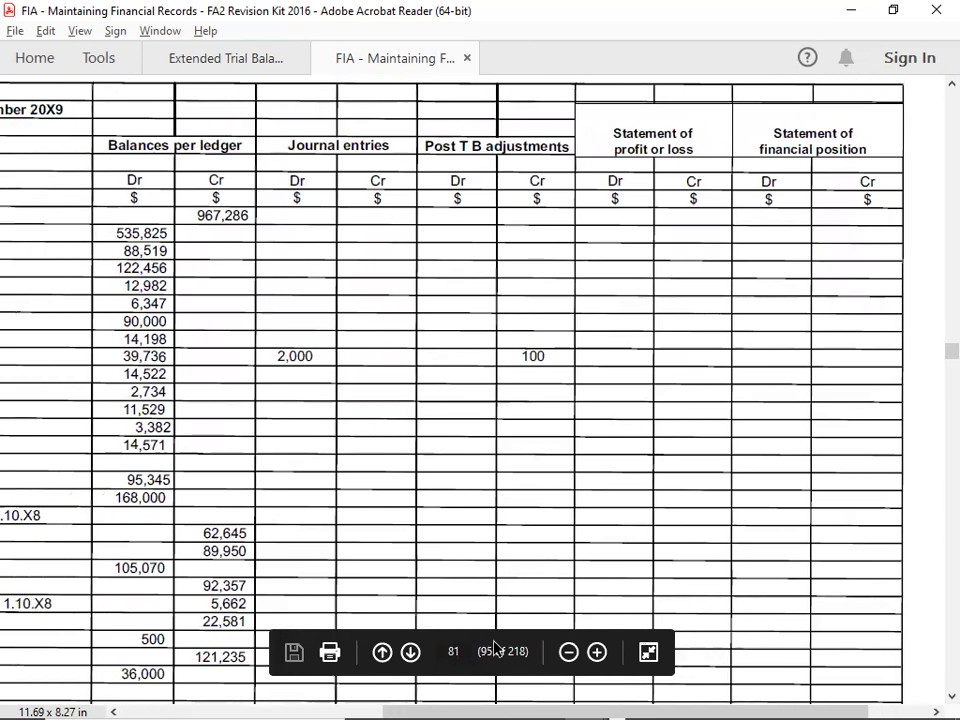
pyautogui.hscroll(-4, 494, 648)
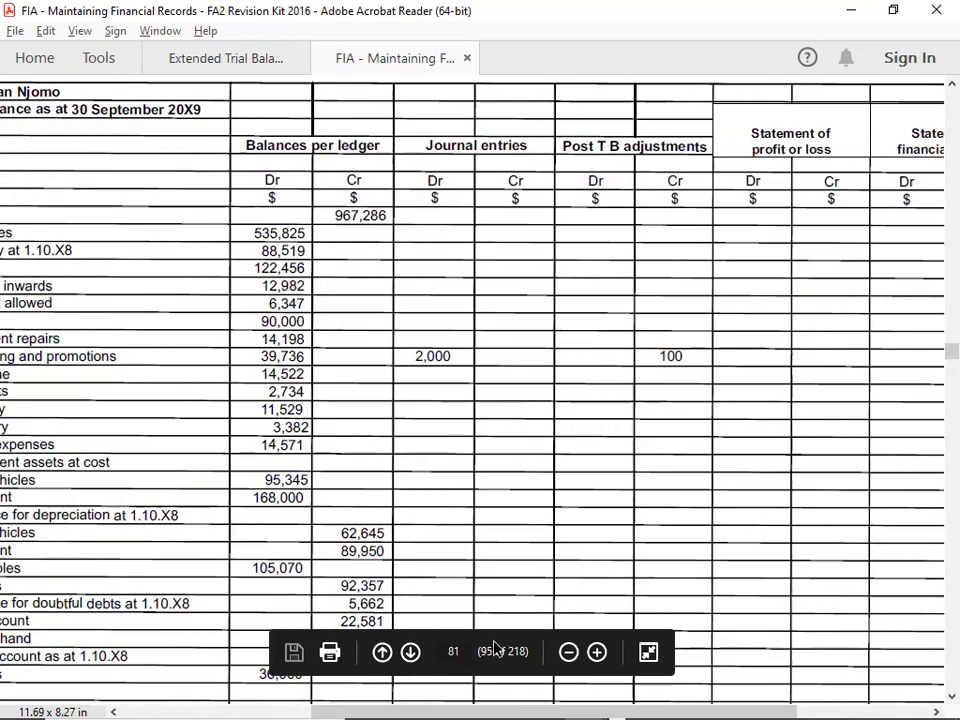
pyautogui.hscroll(-3, 494, 648)
pyautogui.scroll(1, 494, 648)
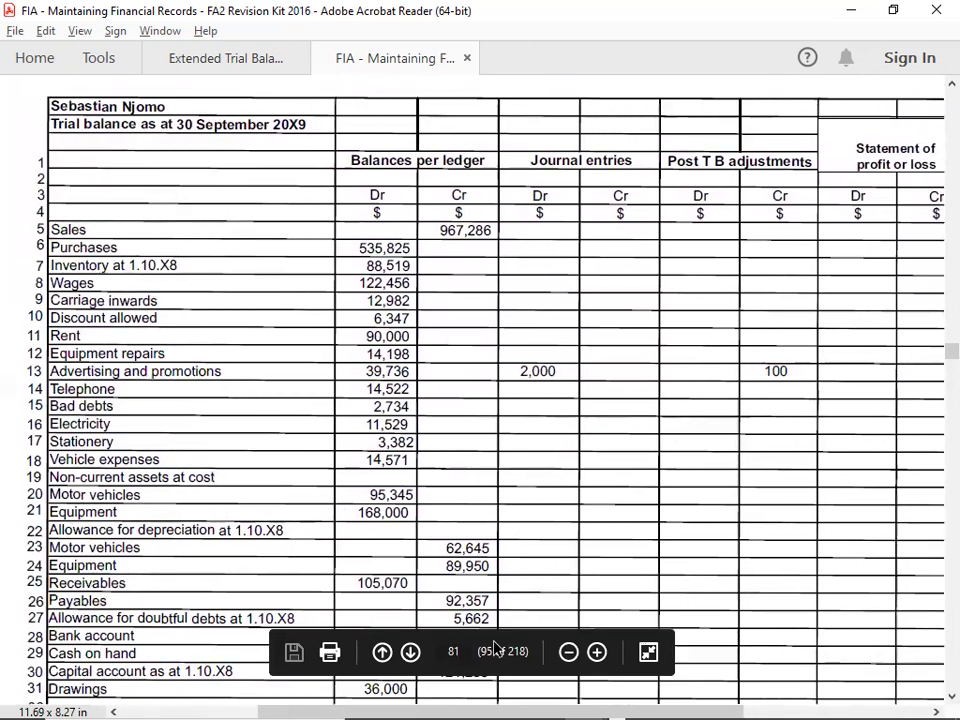
pyautogui.scroll(3, 494, 648)
pyautogui.scroll(-1, 494, 648)
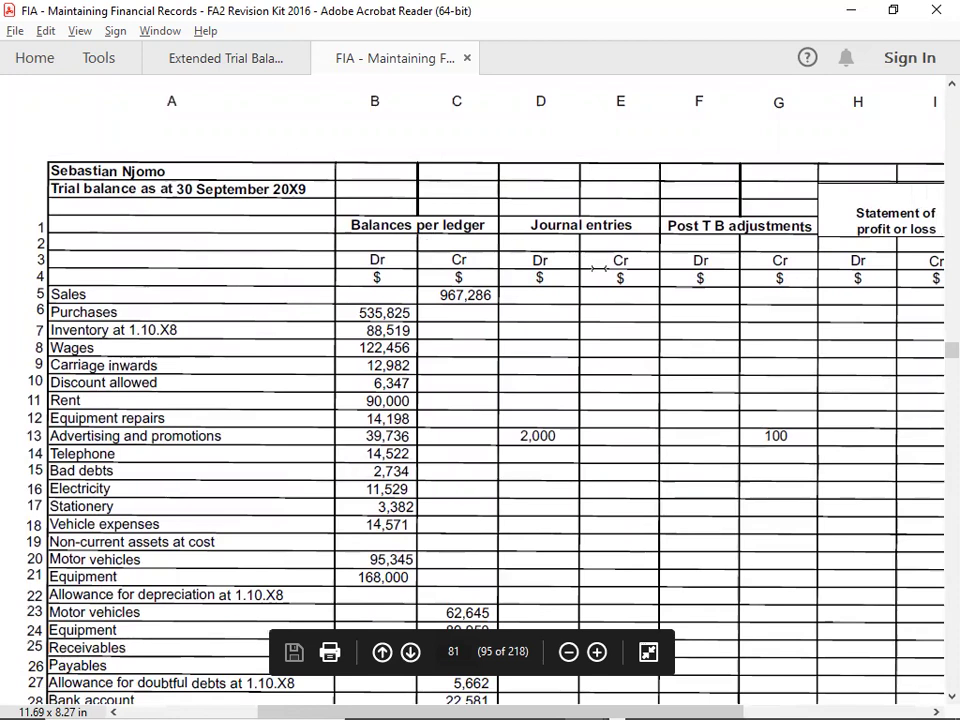
pyautogui.hscroll(2, 600, 268)
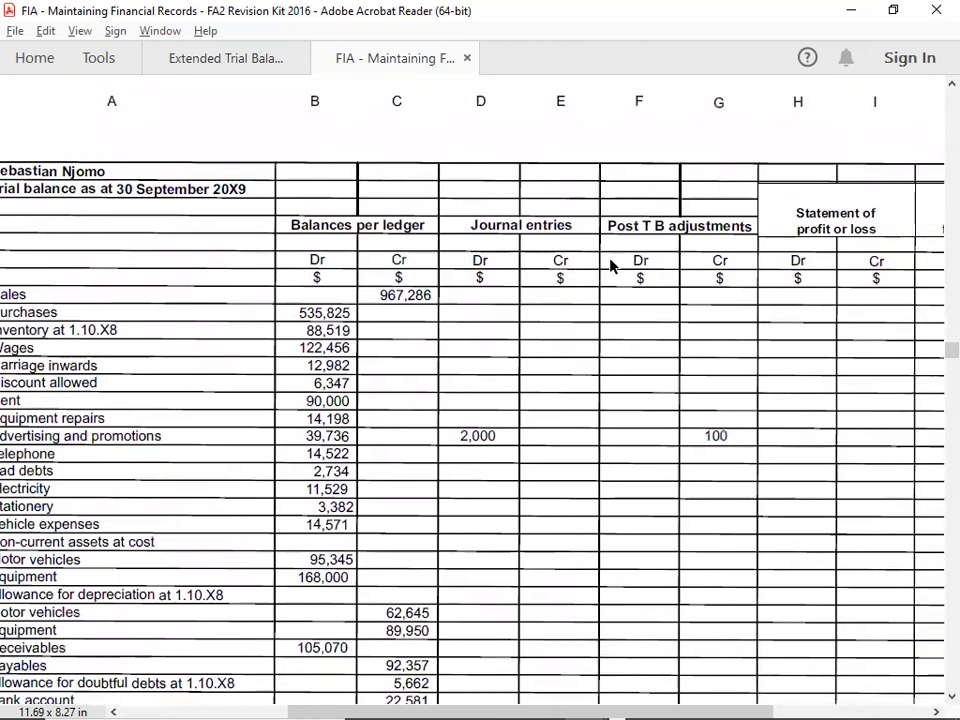
pyautogui.hscroll(2, 678, 240)
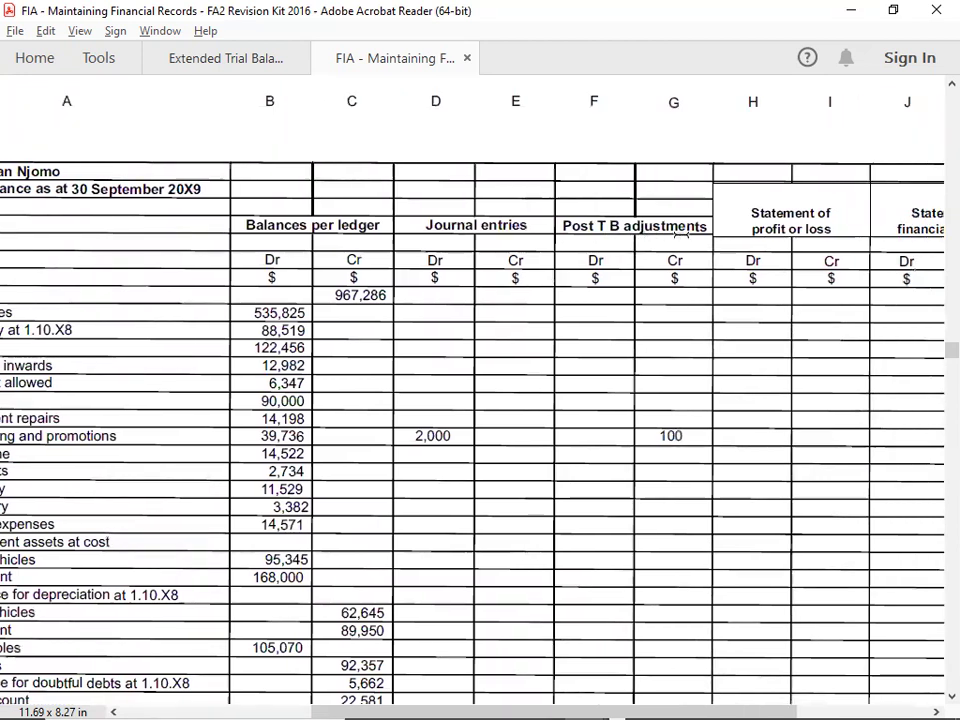
# Examine the statement of profit or loss and statement of financial position columns of the 30 September 20X9 trial balance
pyautogui.hscroll(1, 678, 233)
pyautogui.hscroll(1, 680, 235)
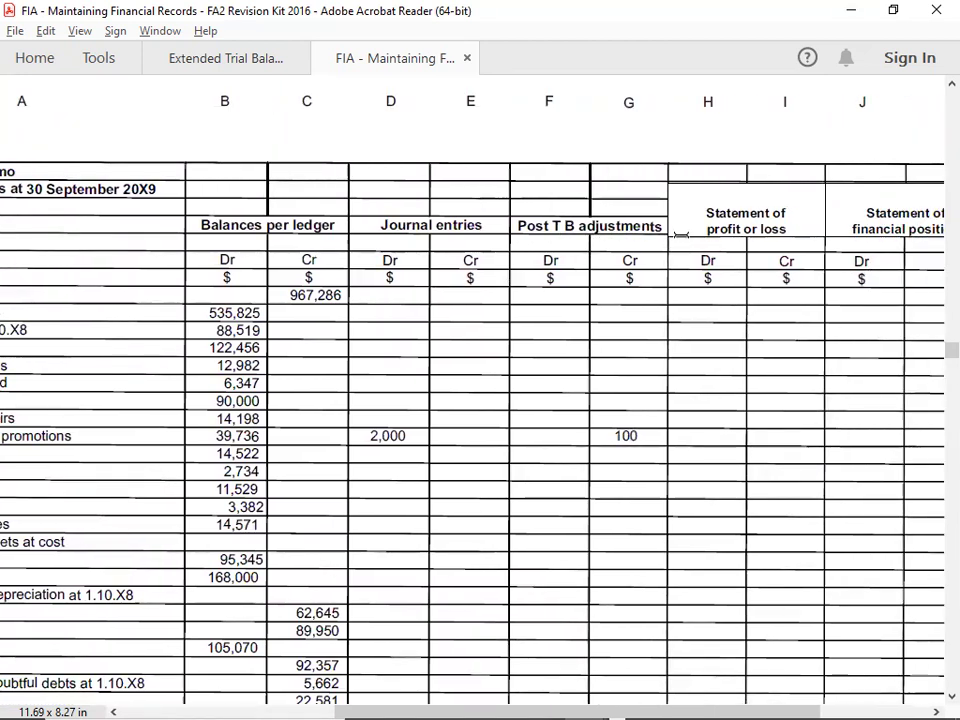
pyautogui.hscroll(2, 680, 234)
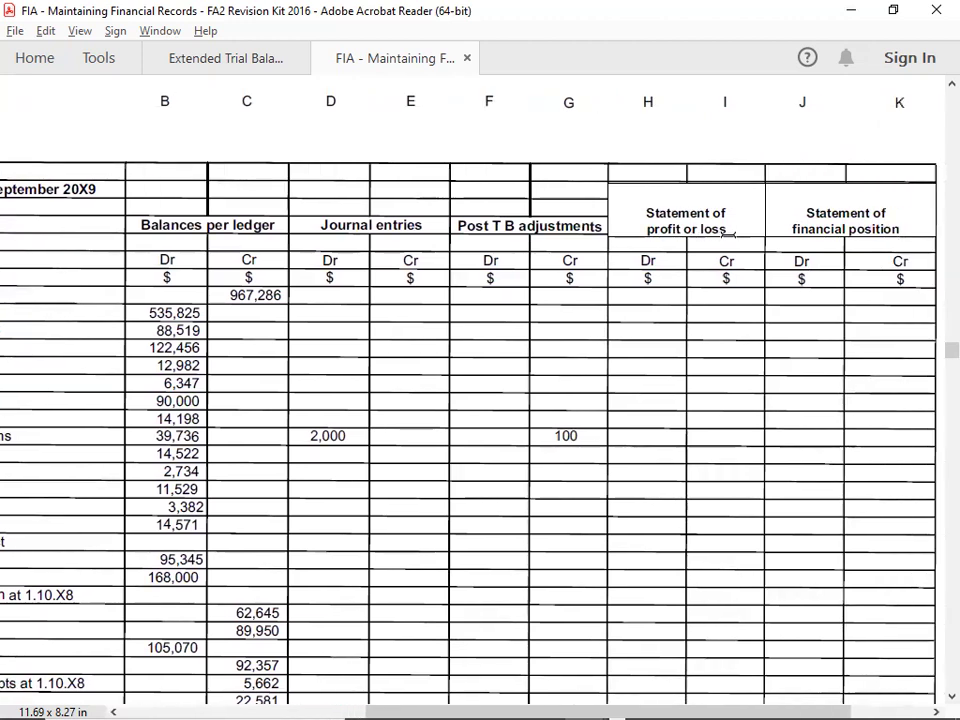
pyautogui.hscroll(-4, 730, 233)
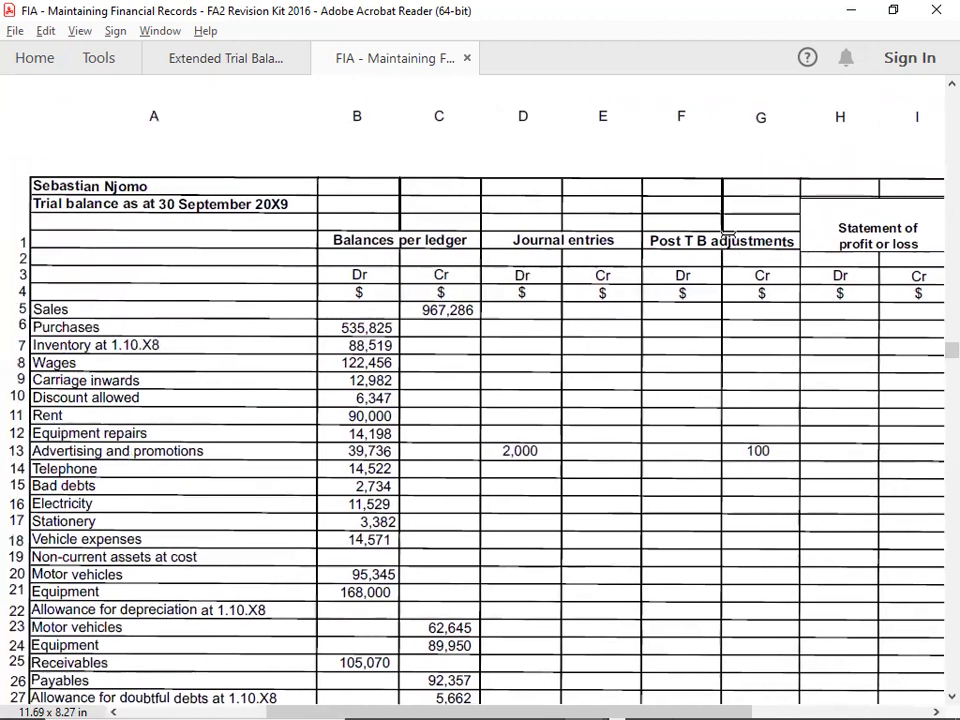
# Go back to question 12.1 and read the purchases and drawings journal entry and its answer options
pyautogui.scroll(10, 728, 235)
pyautogui.scroll(10, 728, 235)
pyautogui.scroll(15, 728, 235)
pyautogui.scroll(-10, 728, 235)
pyautogui.scroll(5, 728, 235)
pyautogui.scroll(5, 741, 238)
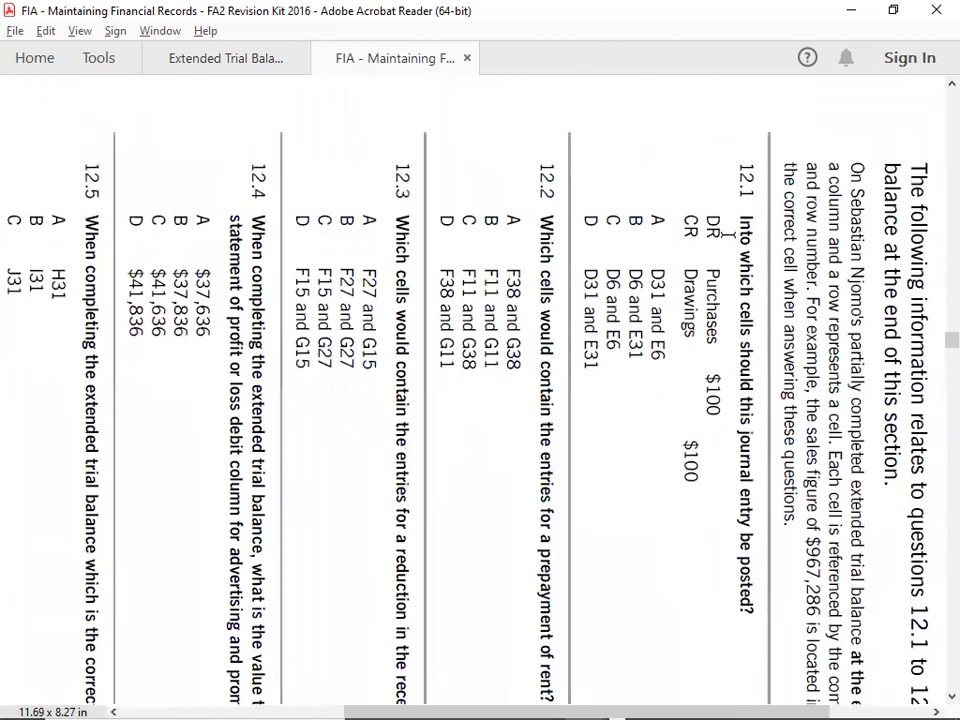
pyautogui.scroll(-3, 731, 232)
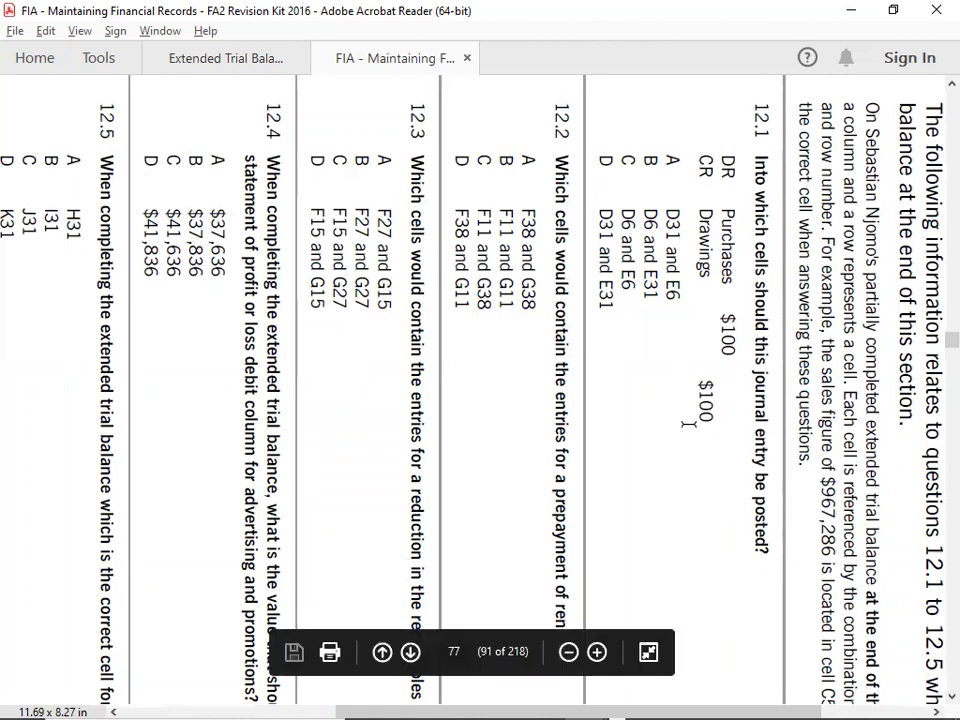
# Find the Purchases and Drawings rows and the journal entry columns in the trial balance at the section's end for question 12.1
pyautogui.scroll(-5, 687, 423)
pyautogui.scroll(-9, 687, 423)
pyautogui.scroll(-10, 687, 423)
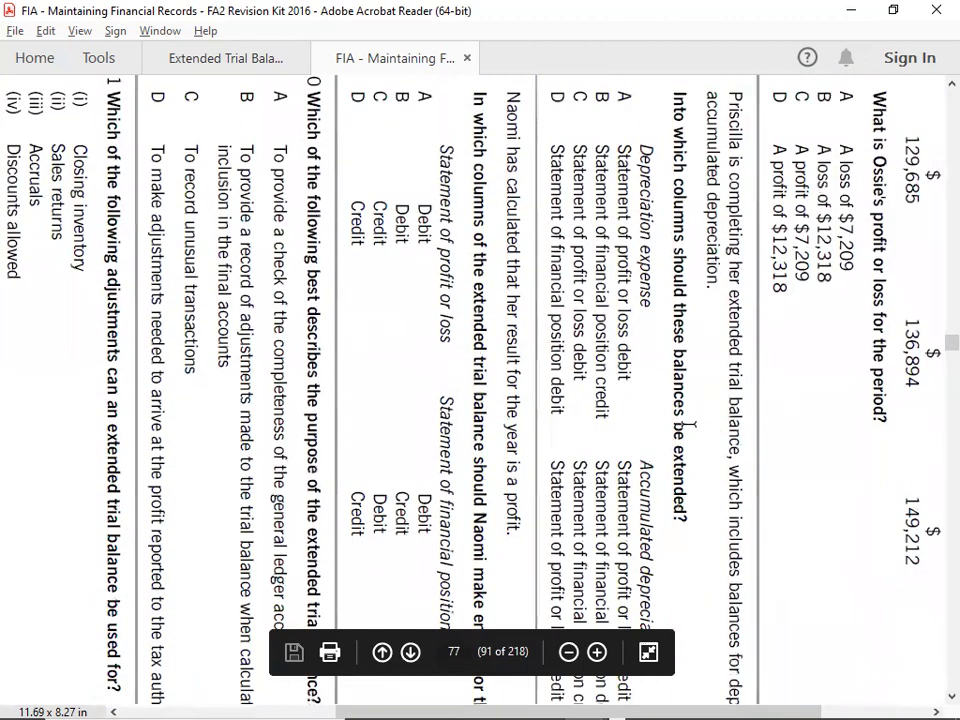
pyautogui.scroll(-10, 688, 424)
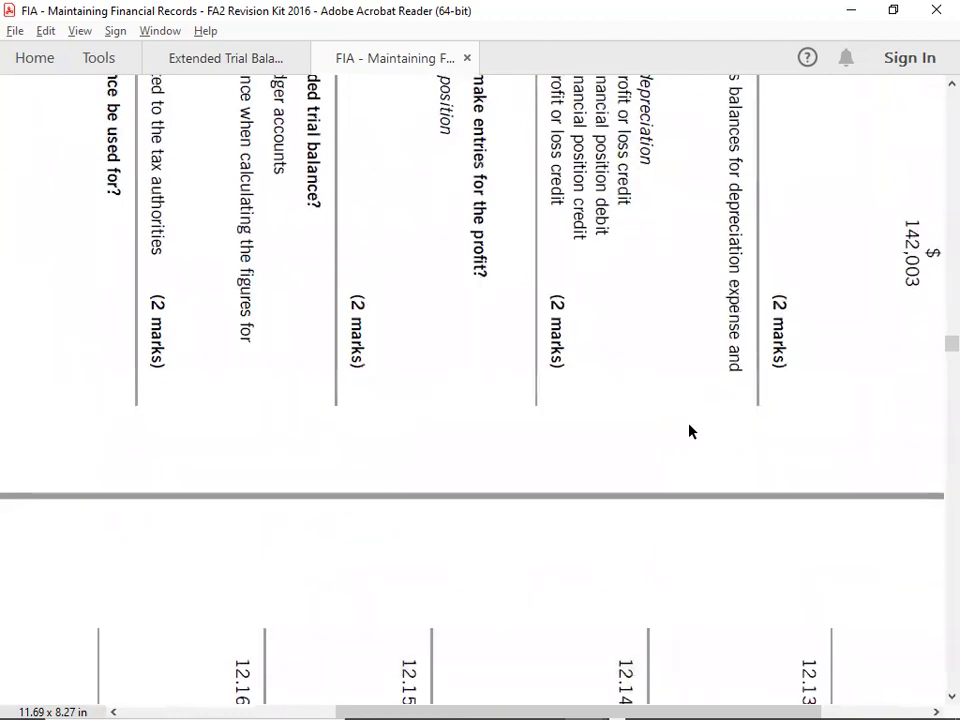
pyautogui.scroll(-4, 689, 431)
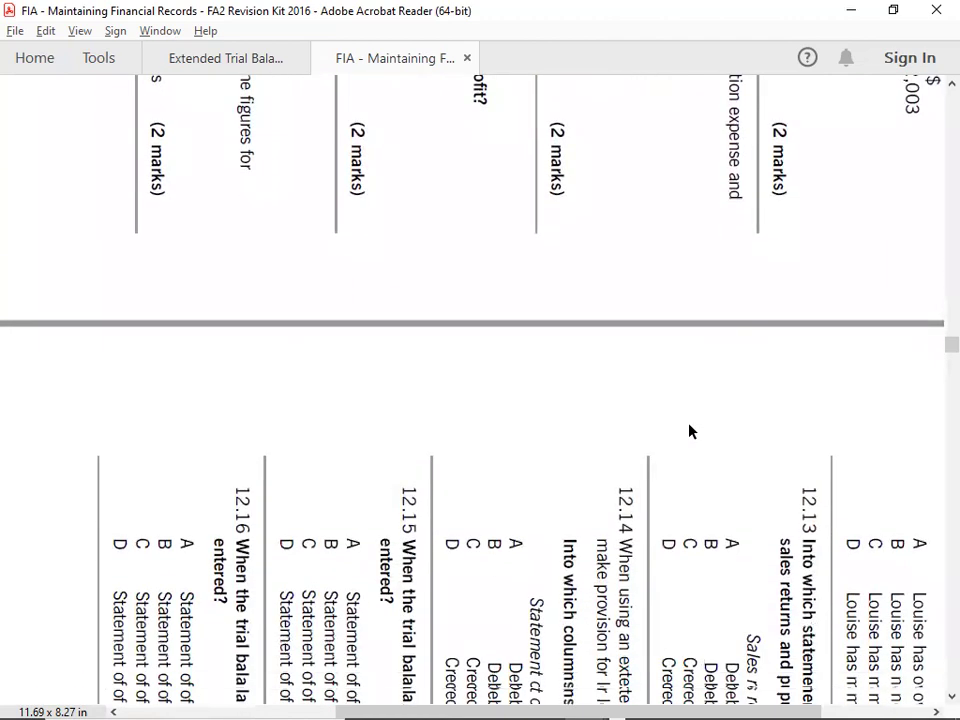
pyautogui.scroll(-11, 689, 431)
pyautogui.scroll(-20, 688, 424)
pyautogui.scroll(-8, 688, 424)
pyautogui.hscroll(-5, 689, 431)
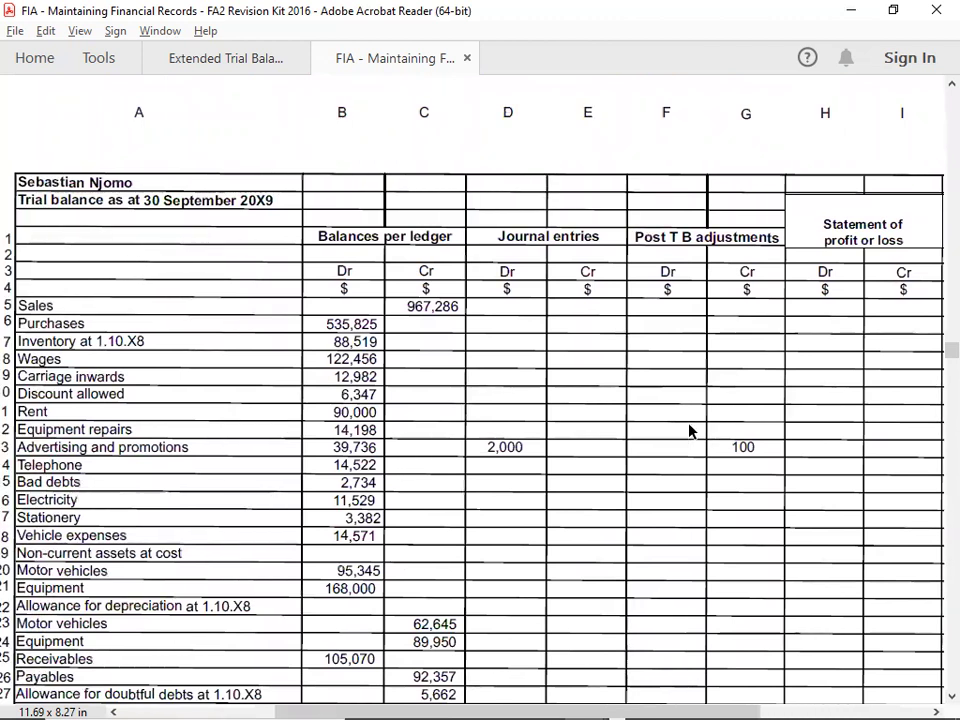
pyautogui.hscroll(-1, 689, 431)
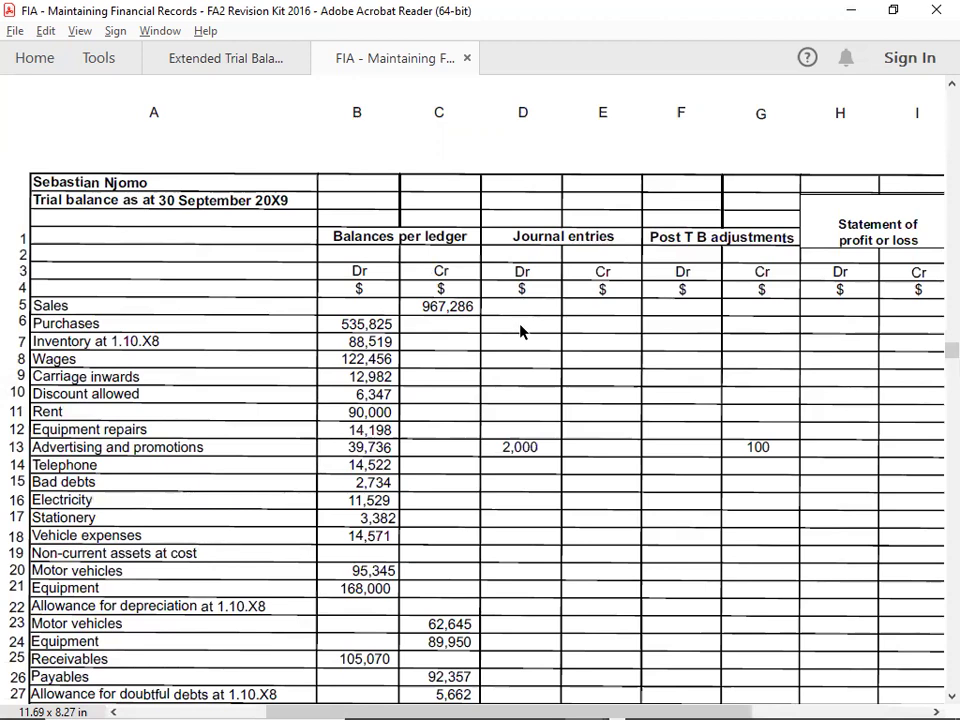
pyautogui.scroll(-5, 520, 332)
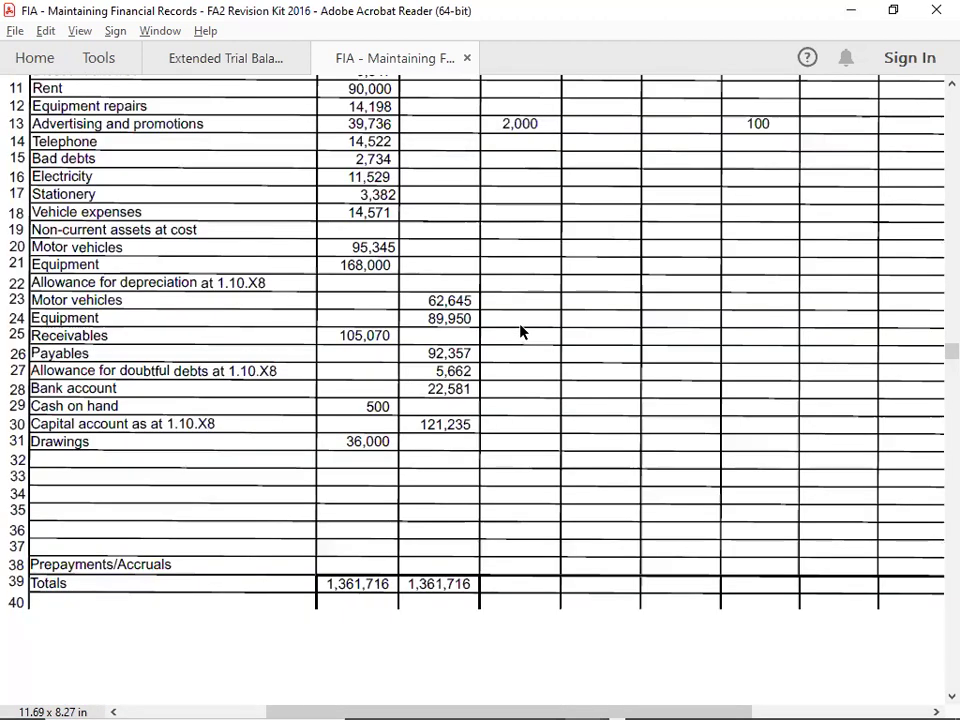
pyautogui.scroll(-1, 520, 332)
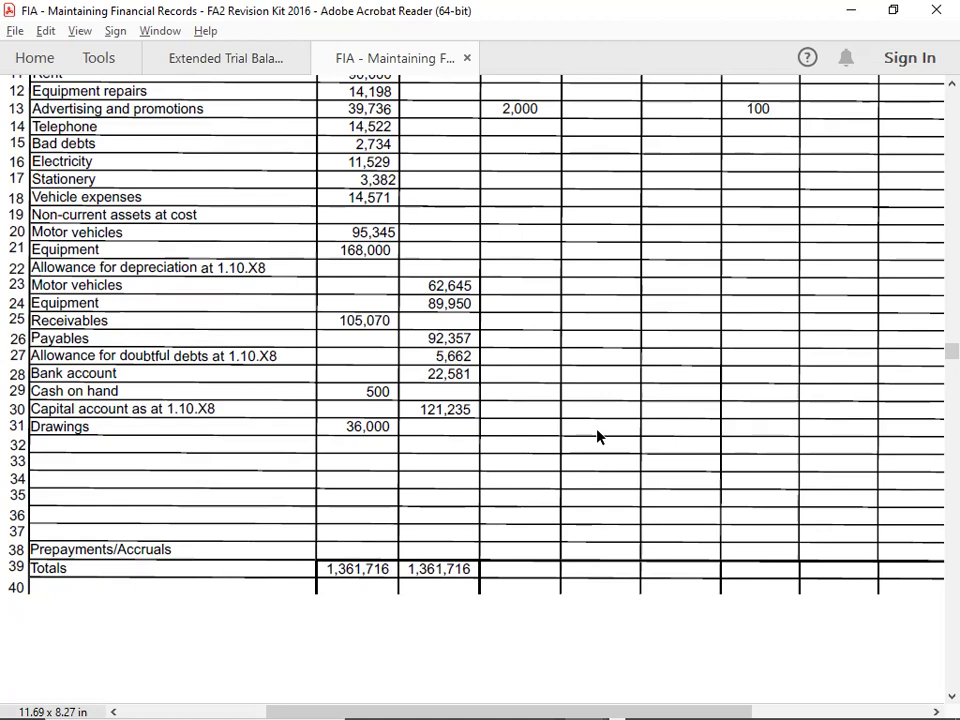
# Return to the questions, check the cell options of question 12.1, and read question 12.2 on a prepayment of rent
pyautogui.scroll(10, 597, 436)
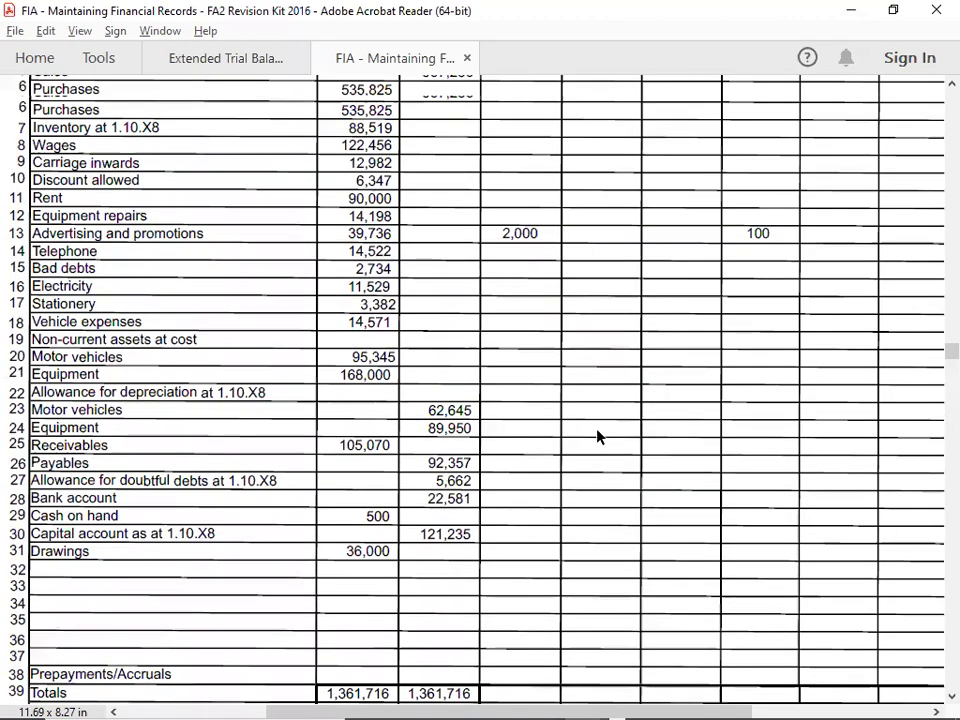
pyautogui.scroll(15, 597, 436)
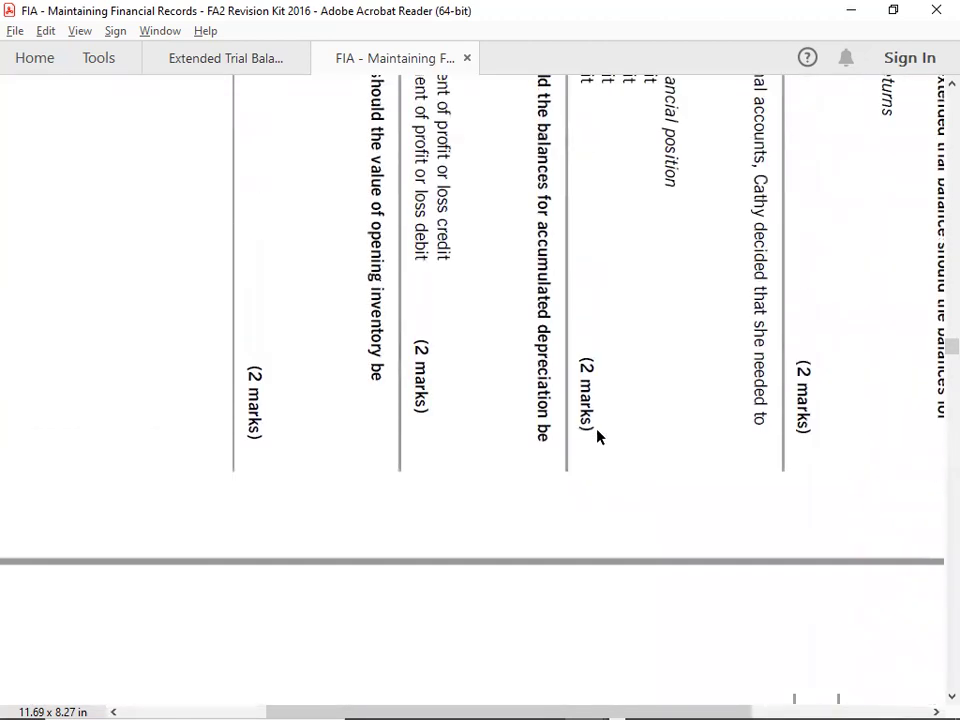
pyautogui.scroll(10, 597, 436)
pyautogui.scroll(-10, 597, 436)
pyautogui.scroll(3, 597, 436)
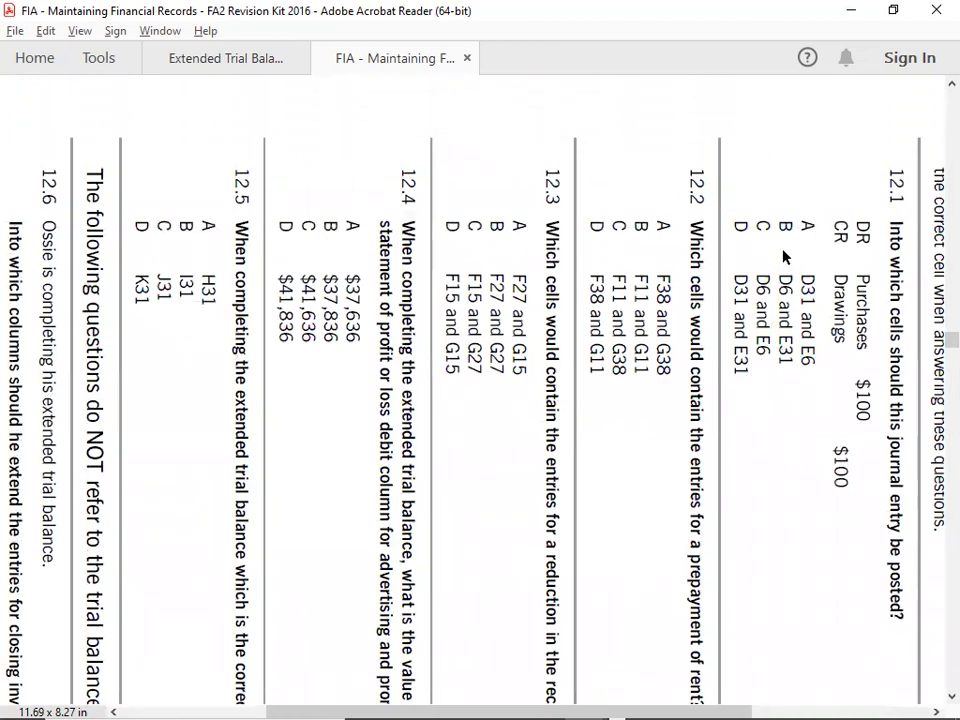
pyautogui.scroll(-2, 790, 375)
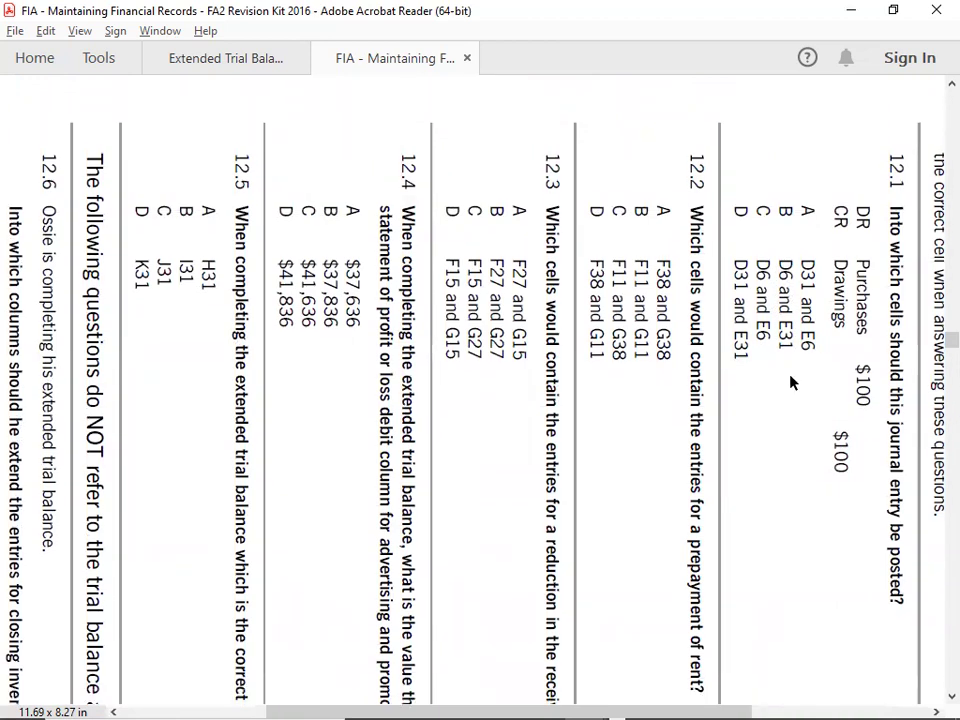
pyautogui.scroll(-1, 680, 345)
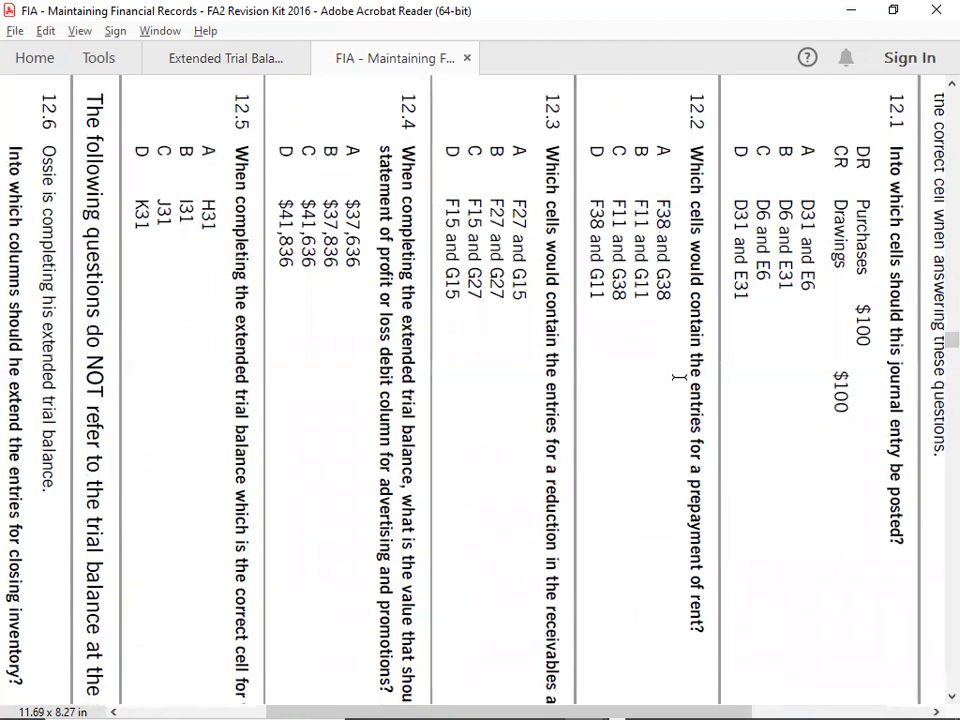
pyautogui.scroll(-1, 668, 450)
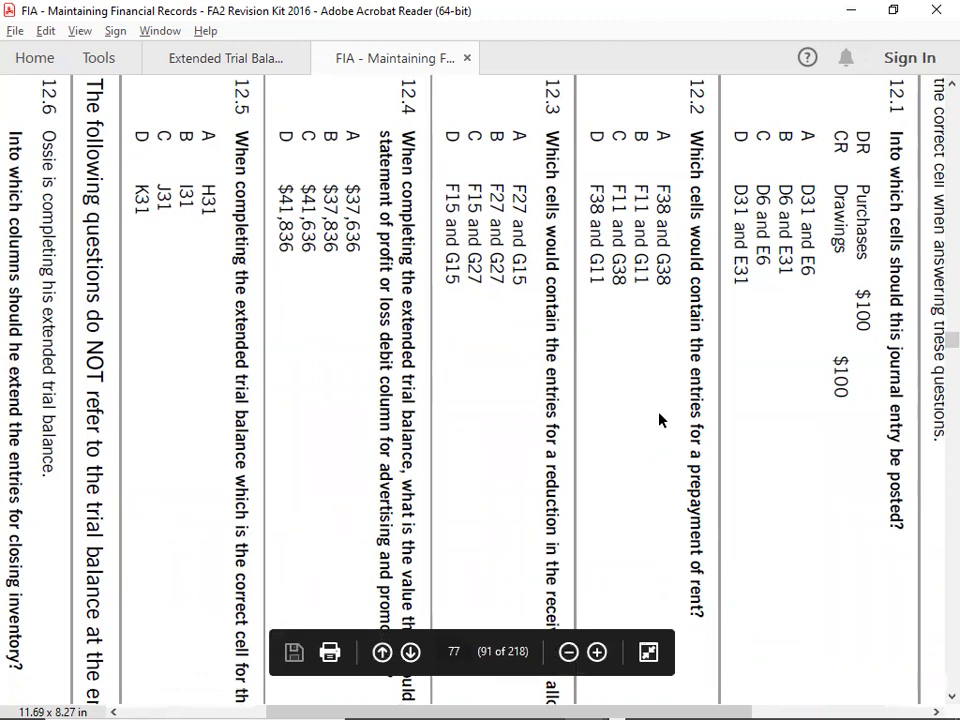
# Locate the Rent and Prepayments/Accruals rows and the post trial balance adjustment columns in the trial balance for question 12.2
pyautogui.scroll(-10, 659, 420)
pyautogui.scroll(-15, 659, 420)
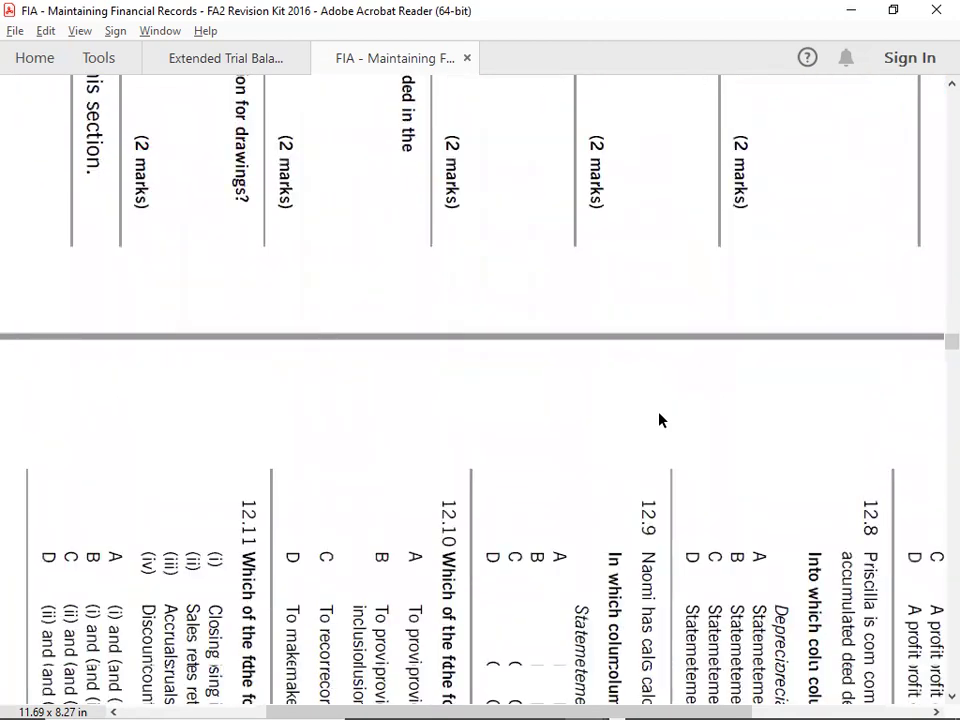
pyautogui.scroll(-20, 659, 420)
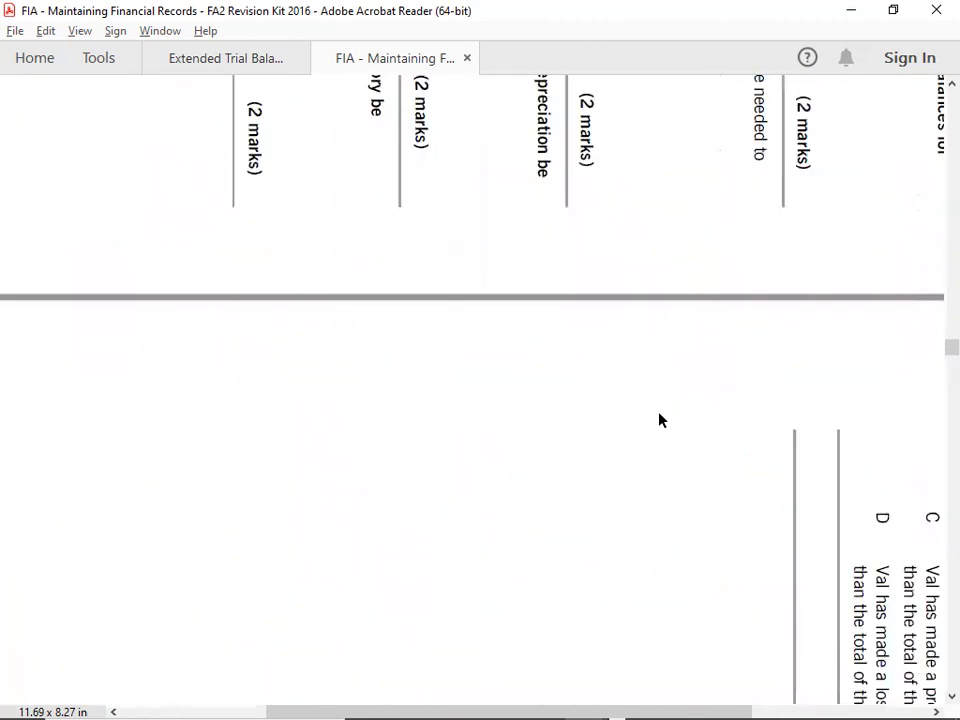
pyautogui.scroll(-8, 659, 420)
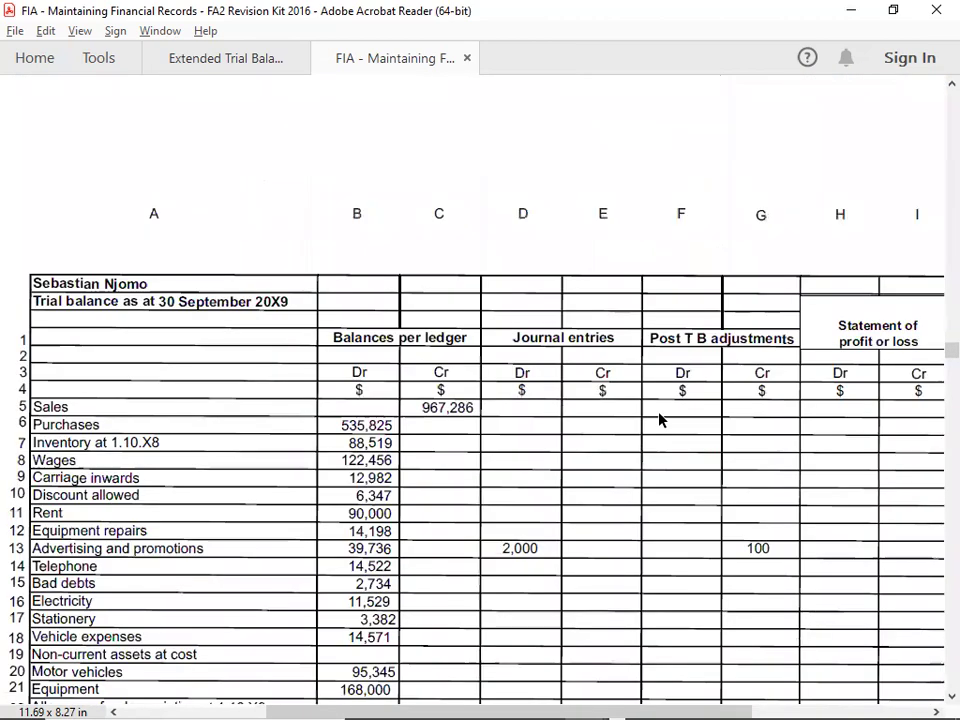
pyautogui.scroll(-3, 659, 420)
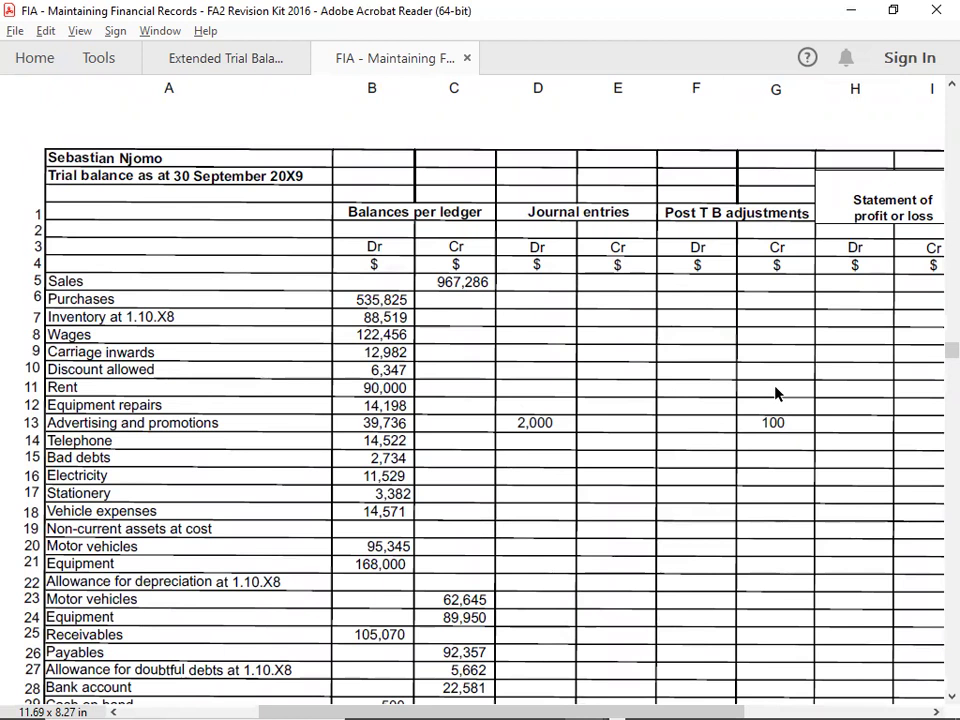
pyautogui.scroll(-8, 776, 393)
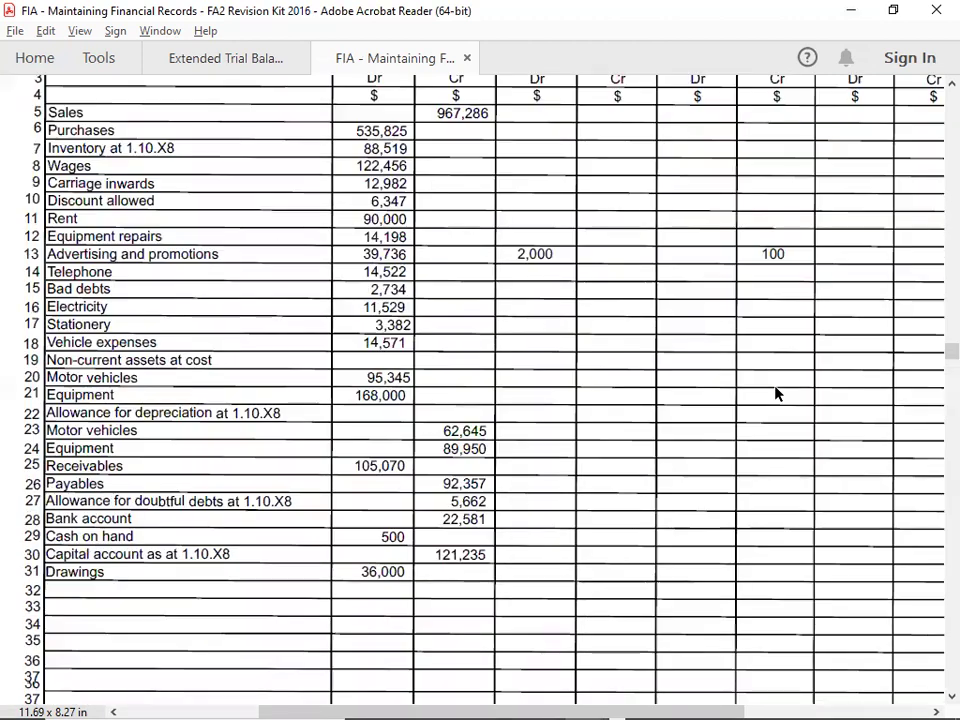
pyautogui.scroll(-1, 279, 468)
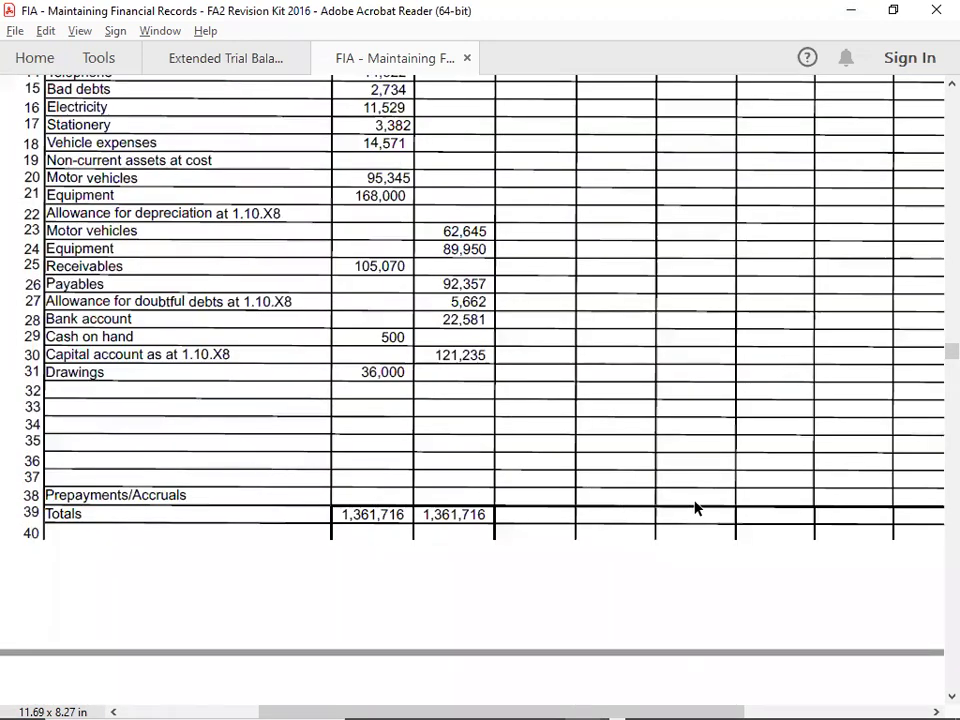
pyautogui.scroll(1, 695, 508)
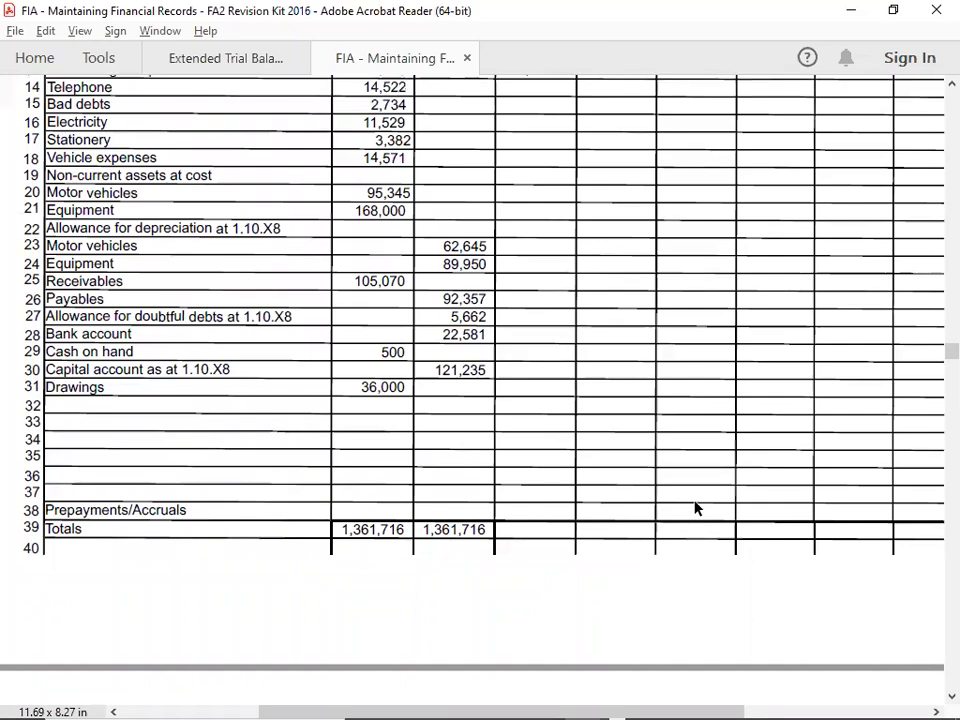
pyautogui.scroll(3, 695, 508)
pyautogui.scroll(2, 695, 508)
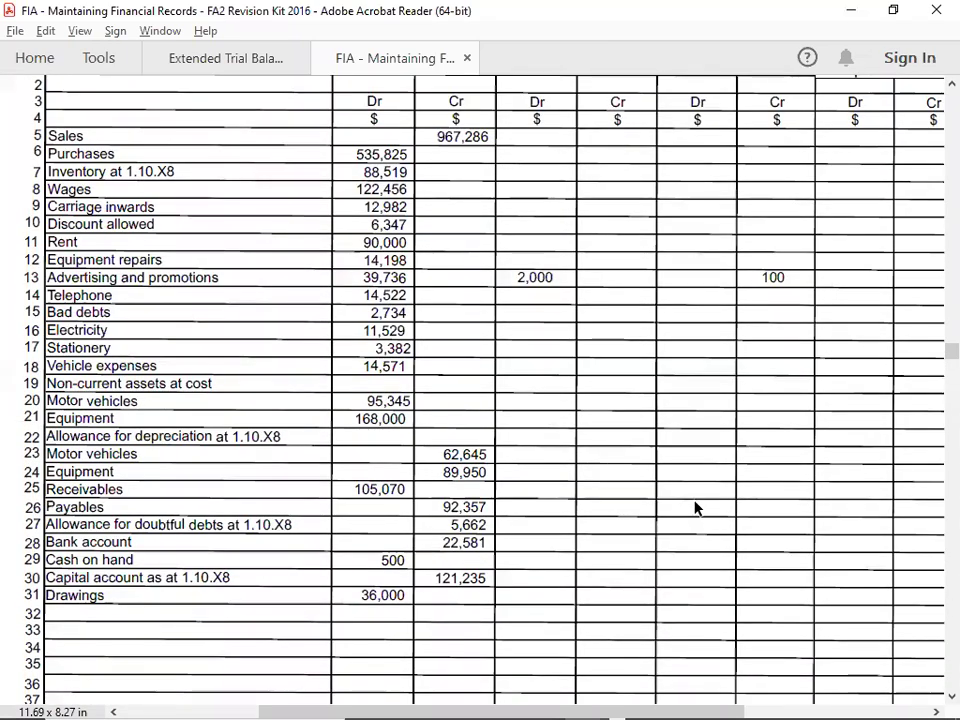
# Return to the questions, compare the options of question 12.2, and read question 12.3 on a reduction in the receivables allowance
pyautogui.scroll(15, 695, 508)
pyautogui.scroll(15, 695, 508)
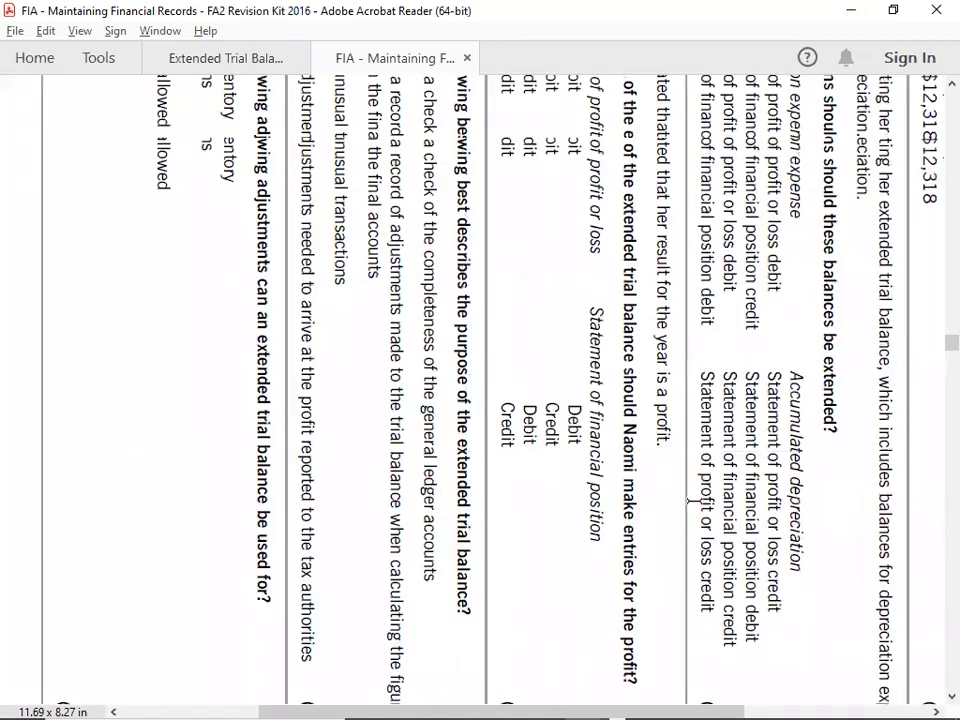
pyautogui.scroll(15, 695, 500)
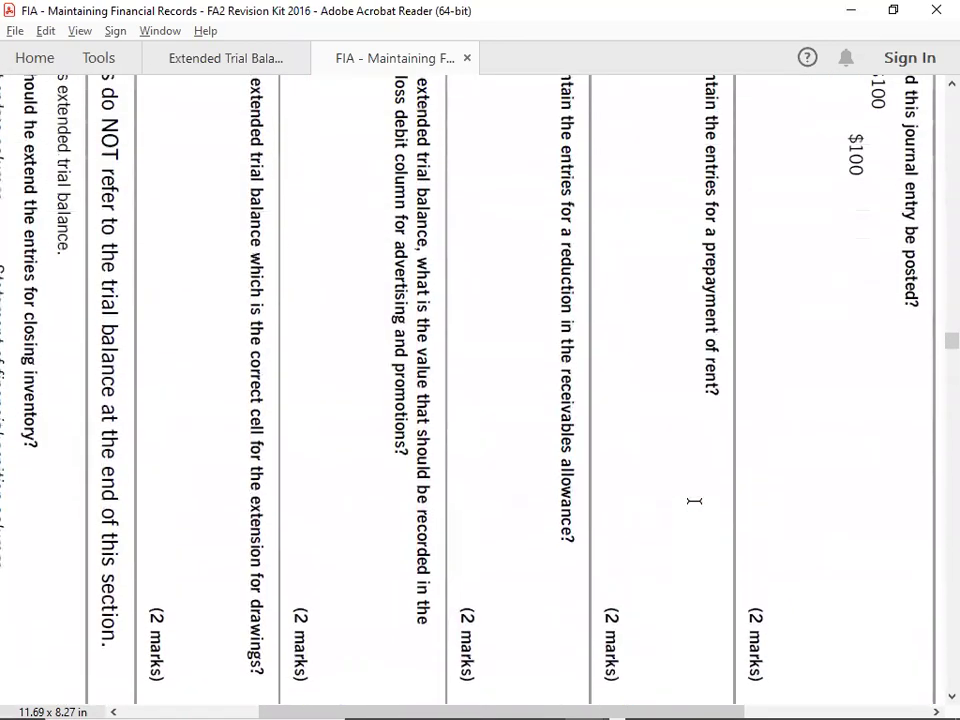
pyautogui.scroll(10, 695, 500)
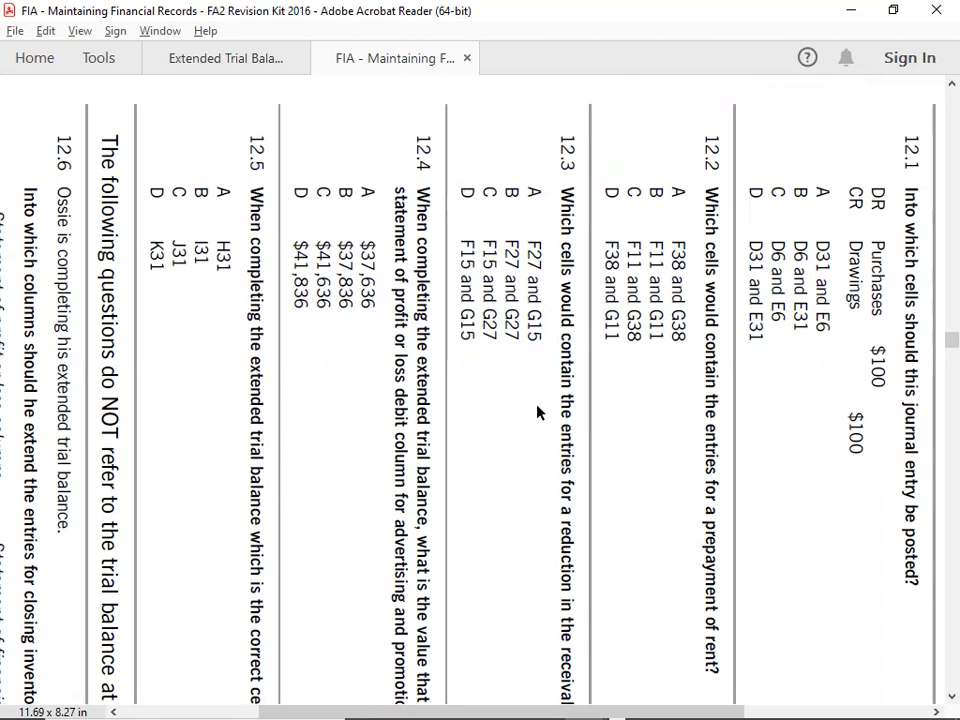
pyautogui.scroll(-3, 537, 412)
pyautogui.scroll(-3, 537, 412)
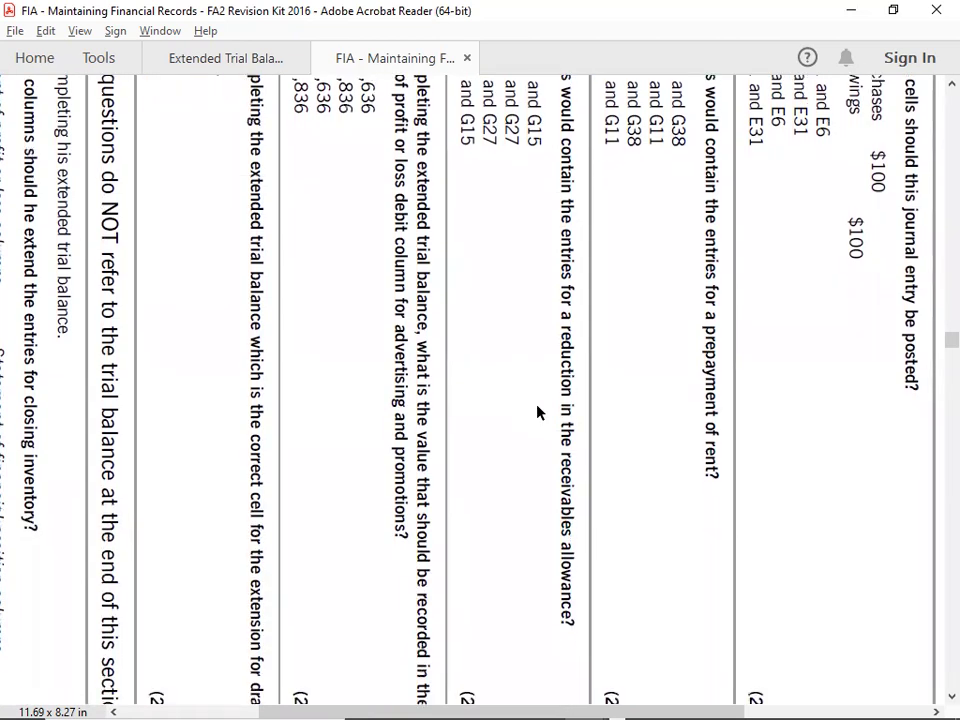
pyautogui.scroll(-1, 537, 412)
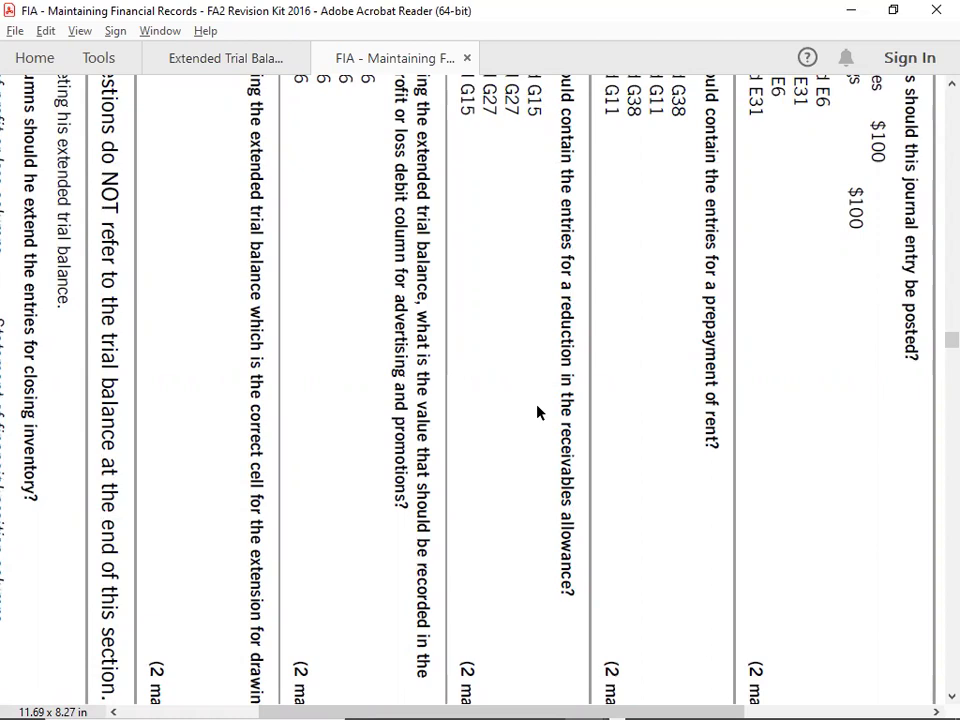
# Locate the Bad debts and Allowance for doubtful debts rows and the post trial balance adjustment columns in the trial balance for question 12.3
pyautogui.scroll(-5, 537, 412)
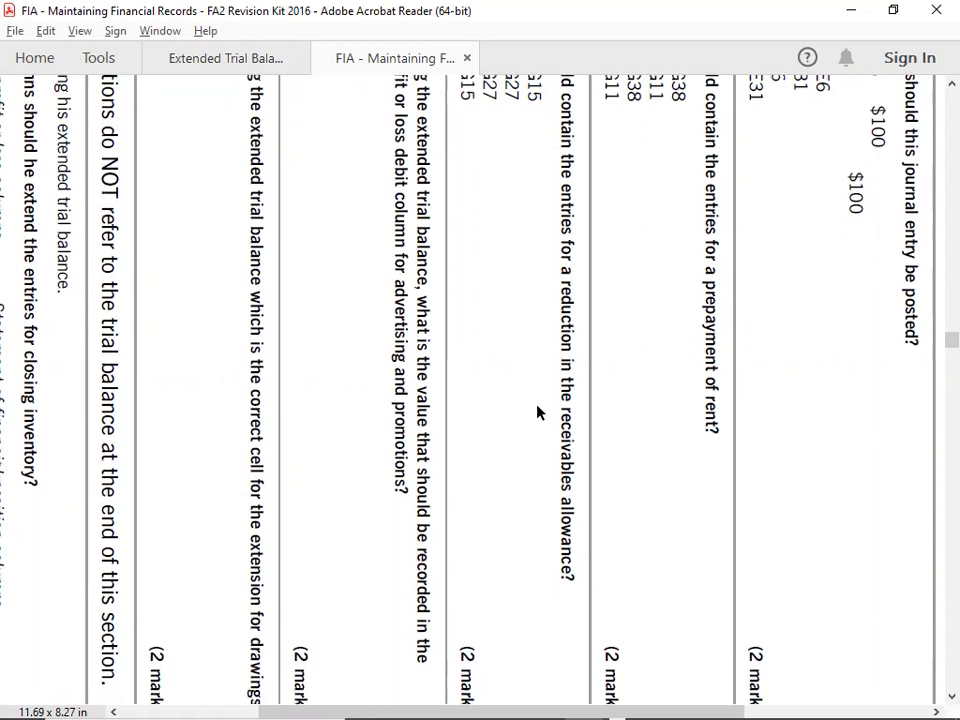
pyautogui.scroll(-15, 537, 412)
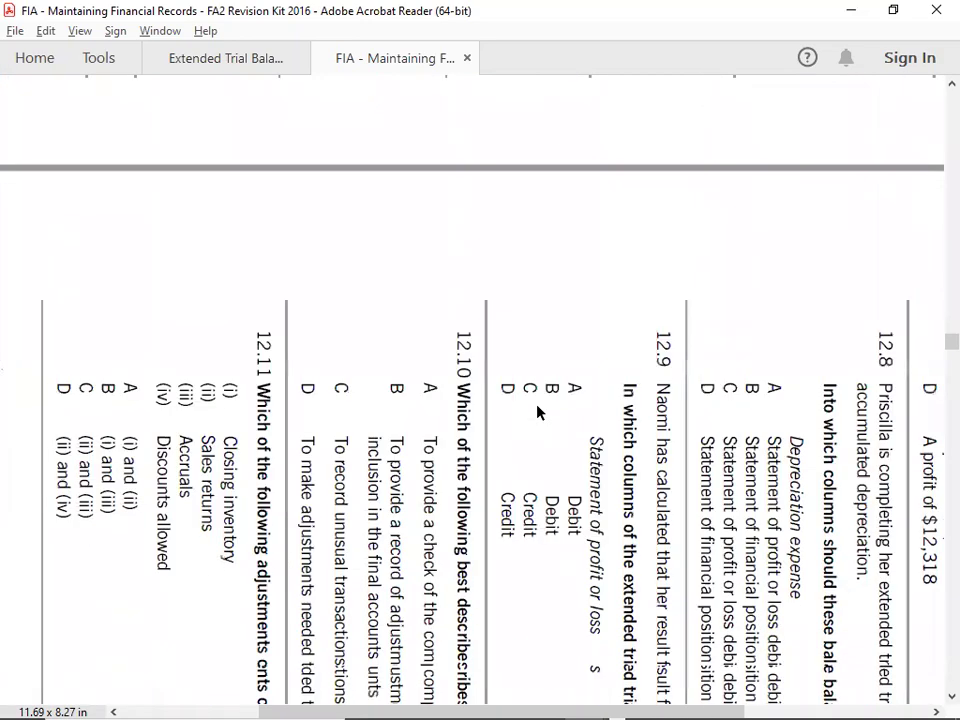
pyautogui.scroll(-15, 537, 412)
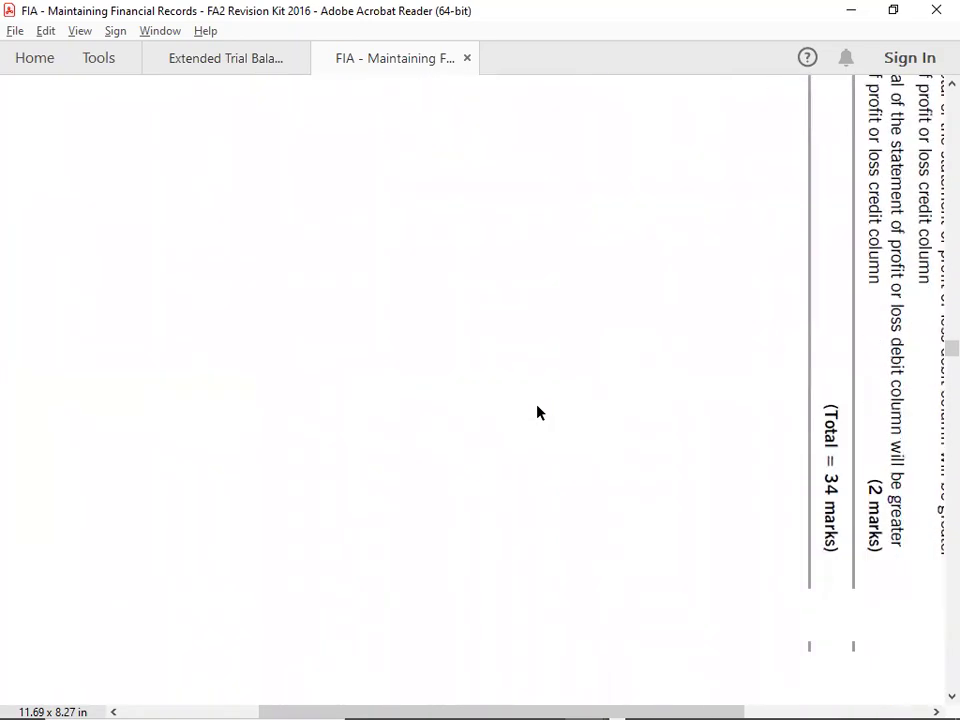
pyautogui.scroll(-3, 537, 412)
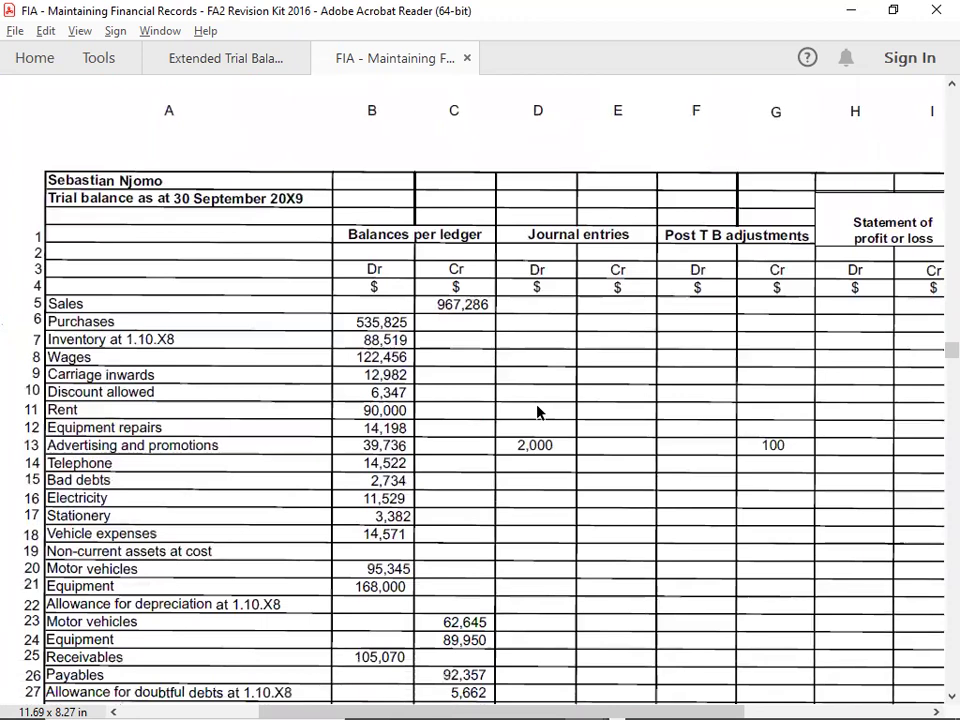
pyautogui.scroll(-1, 537, 412)
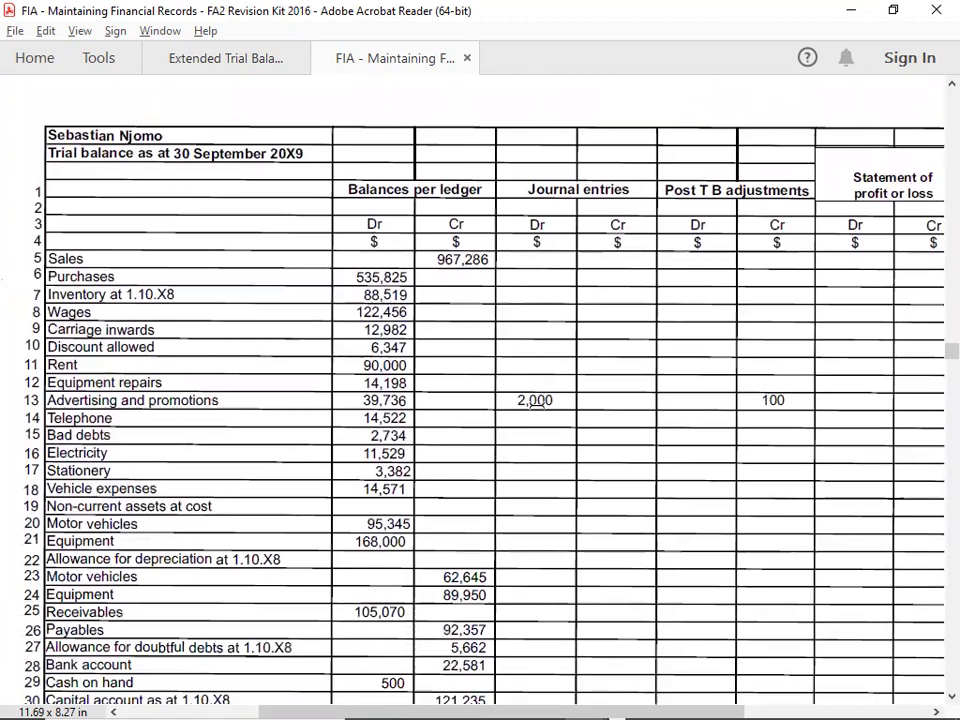
pyautogui.scroll(-1, 78, 364)
pyautogui.scroll(-2, 80, 366)
pyautogui.scroll(-2, 85, 364)
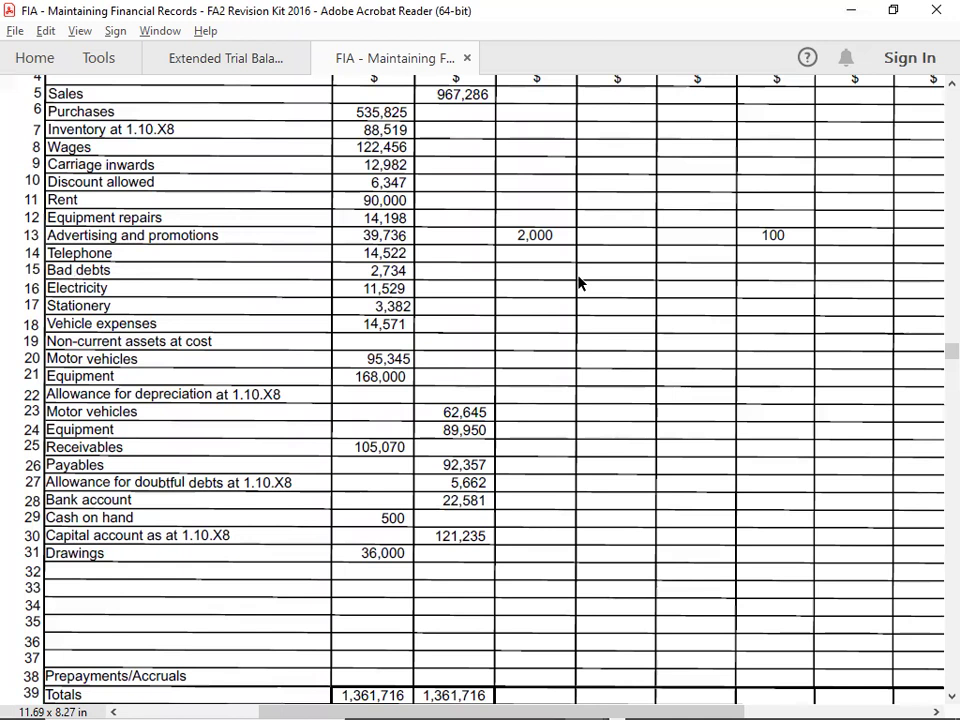
pyautogui.scroll(3, 578, 283)
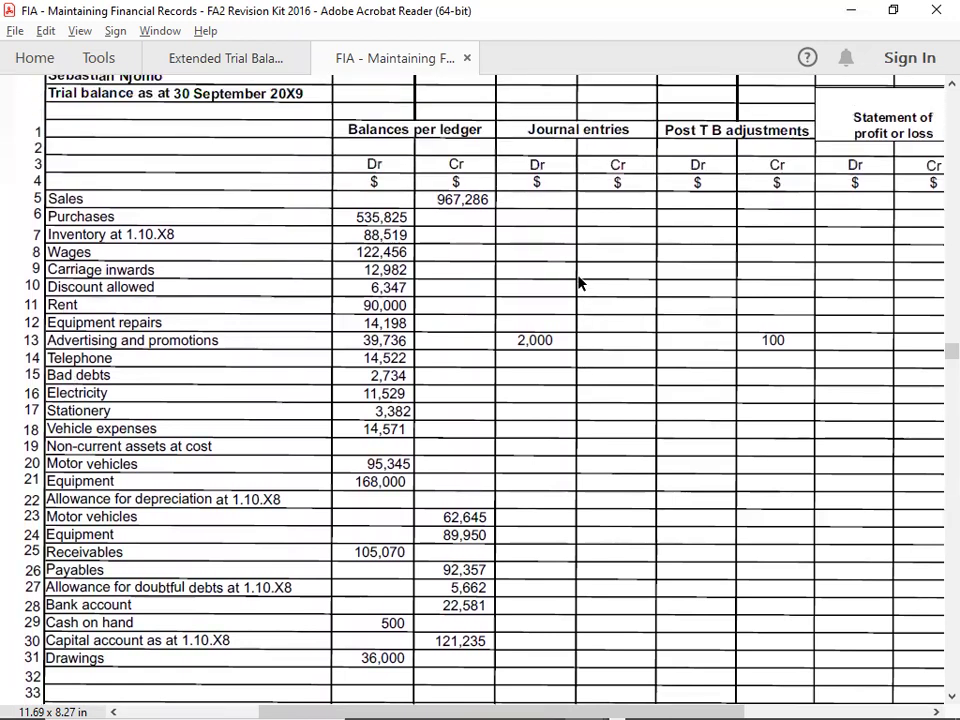
pyautogui.scroll(2, 578, 283)
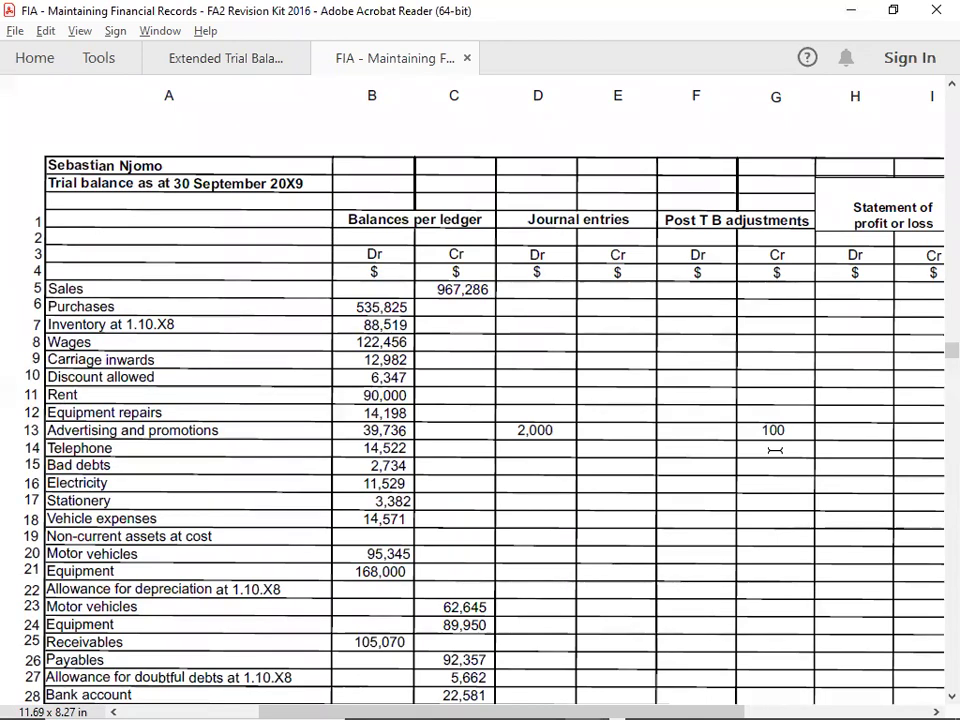
# Return to the questions, compare the options of question 12.3, and read question 12.4 on the profit or loss value for advertising and promotions
pyautogui.scroll(10, 775, 450)
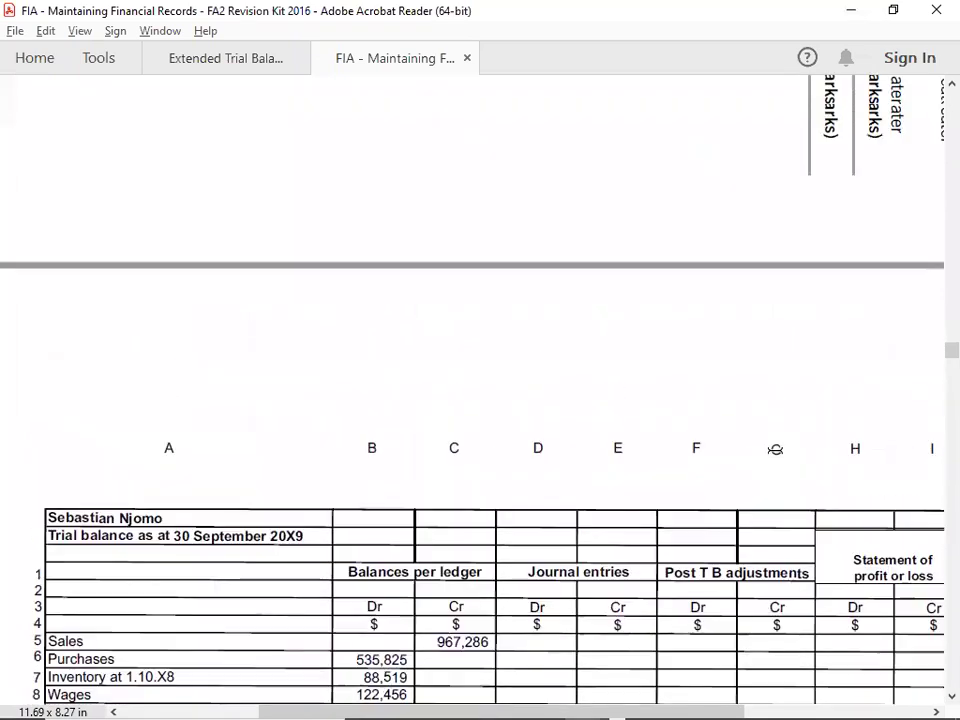
pyautogui.scroll(15, 775, 450)
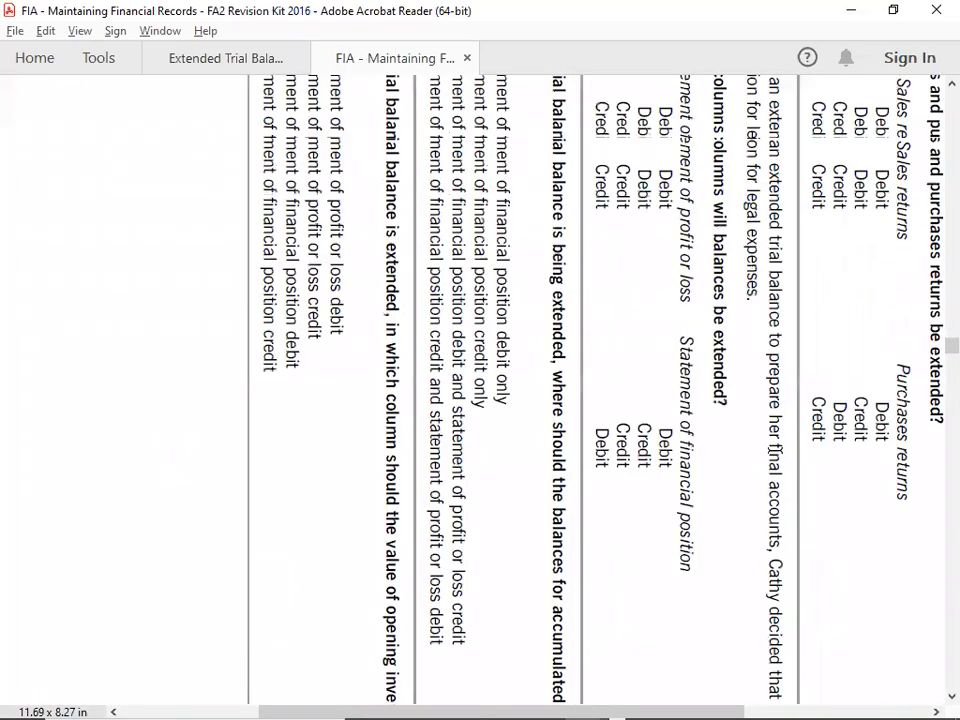
pyautogui.scroll(15, 775, 450)
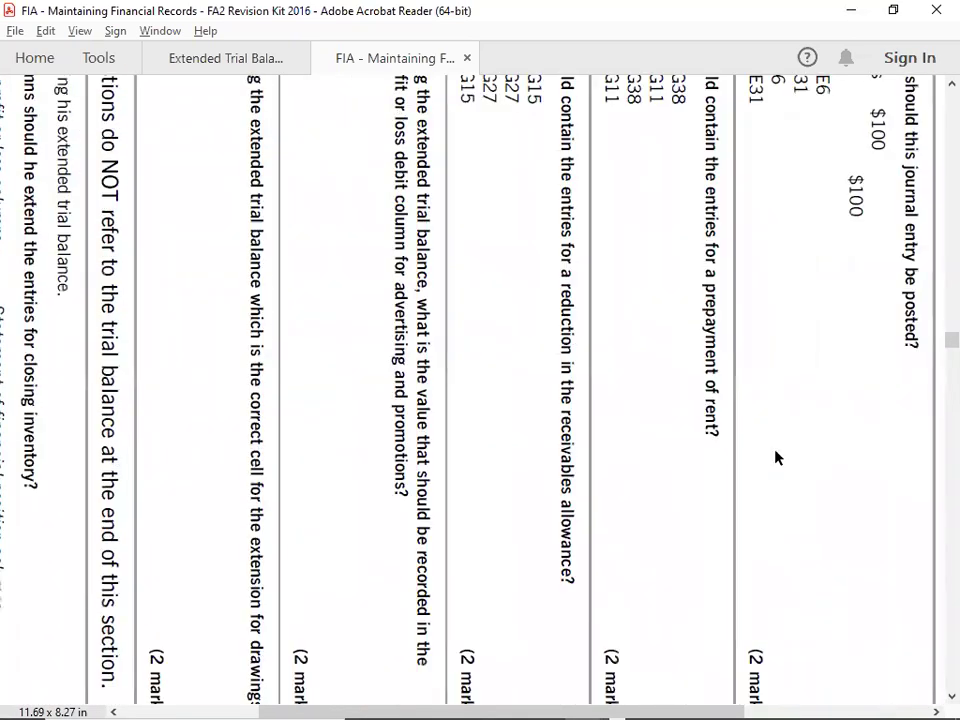
pyautogui.scroll(8, 775, 457)
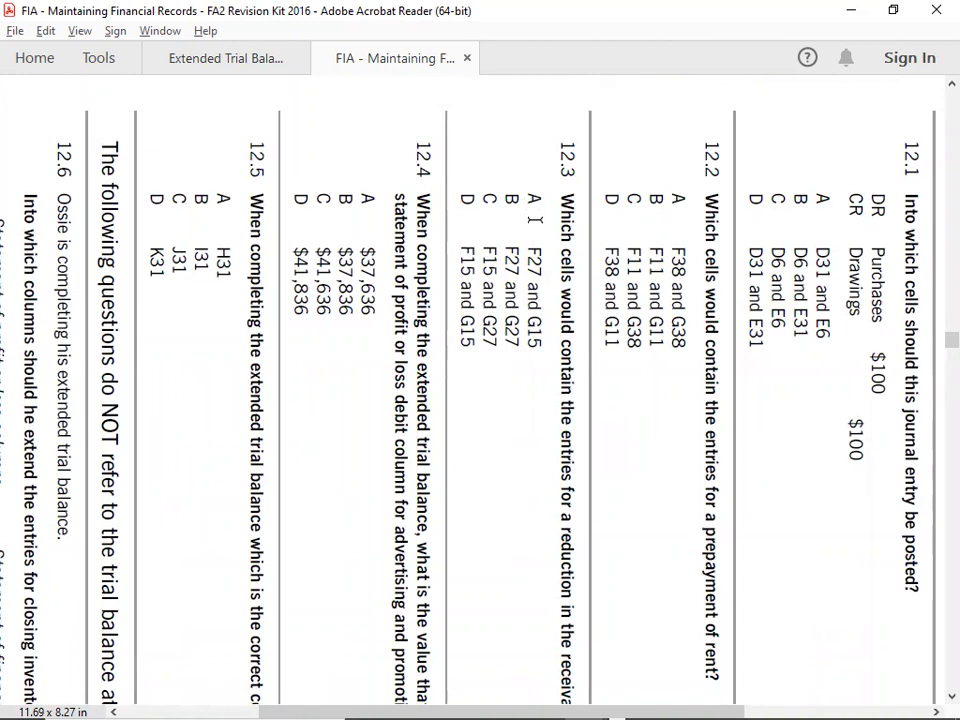
pyautogui.hscroll(-3, 535, 218)
pyautogui.scroll(-1, 535, 218)
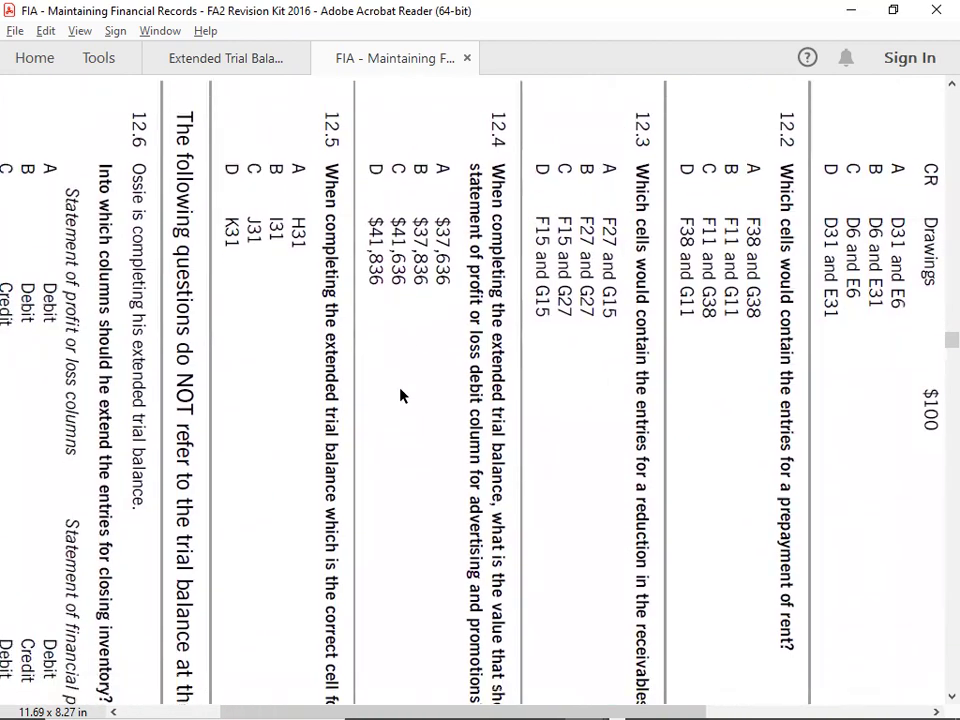
pyautogui.scroll(-1, 400, 395)
pyautogui.scroll(-1, 400, 395)
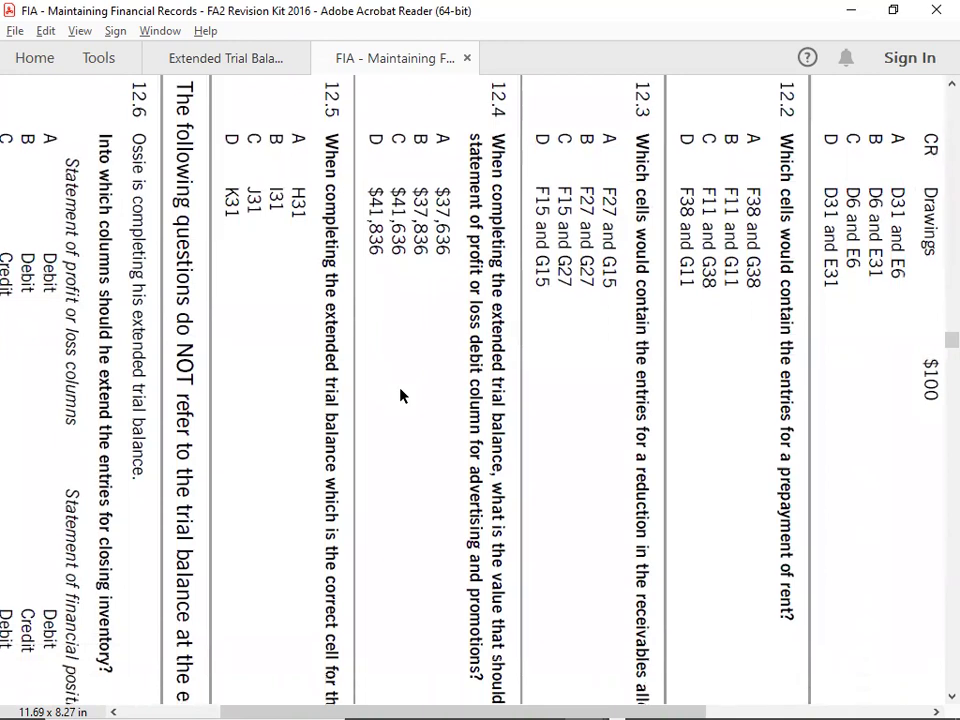
pyautogui.scroll(-1, 400, 395)
pyautogui.scroll(-7, 400, 395)
pyautogui.scroll(-4, 400, 395)
pyautogui.scroll(10, 400, 395)
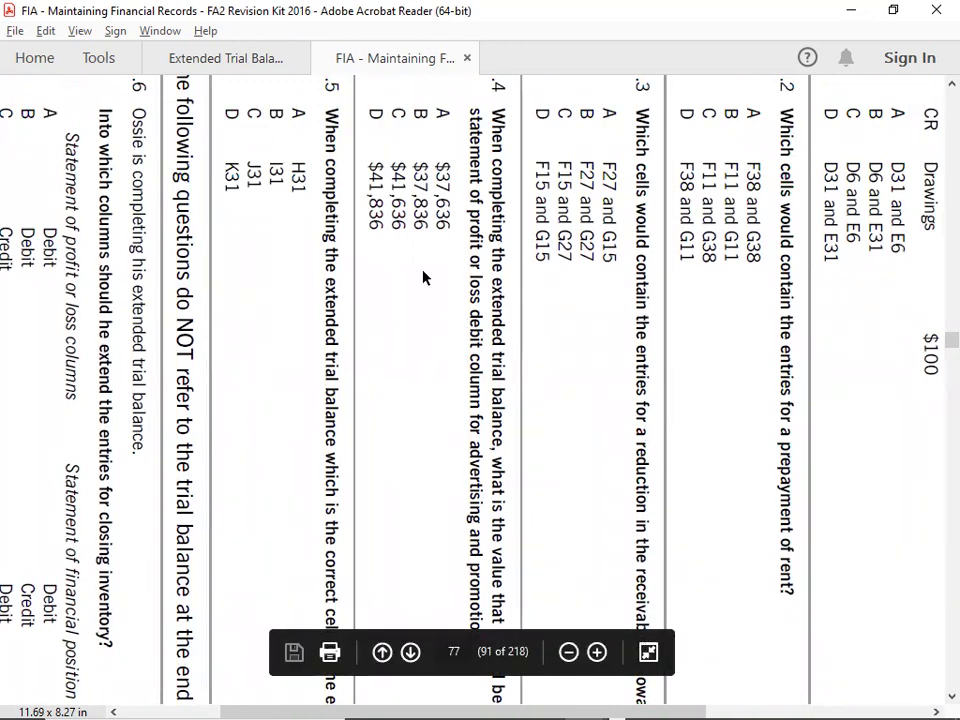
pyautogui.scroll(-5, 423, 278)
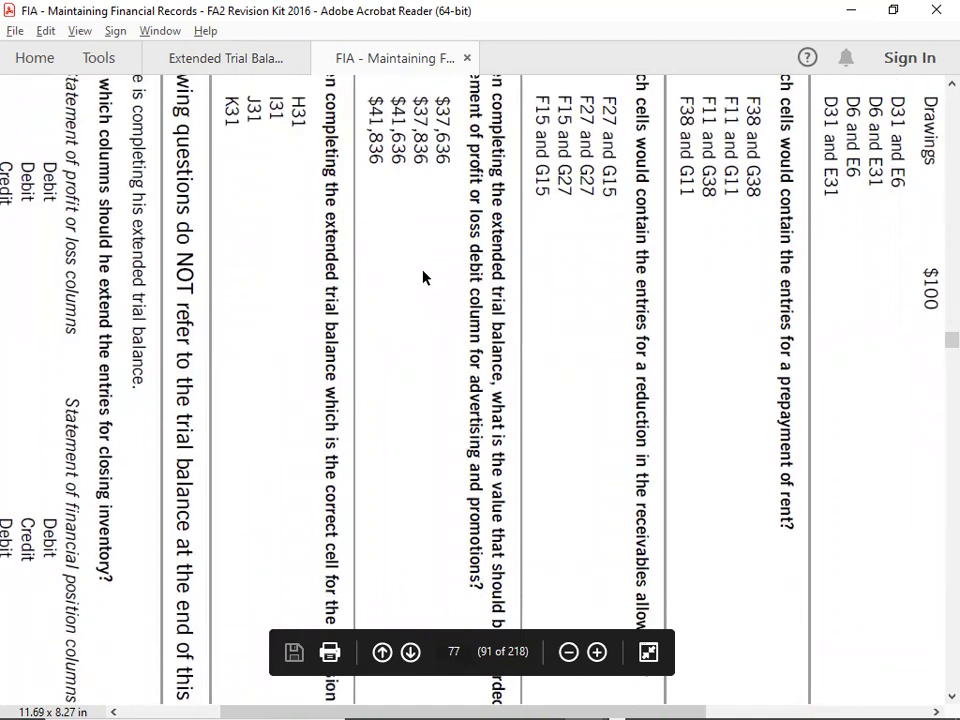
pyautogui.scroll(-4, 423, 278)
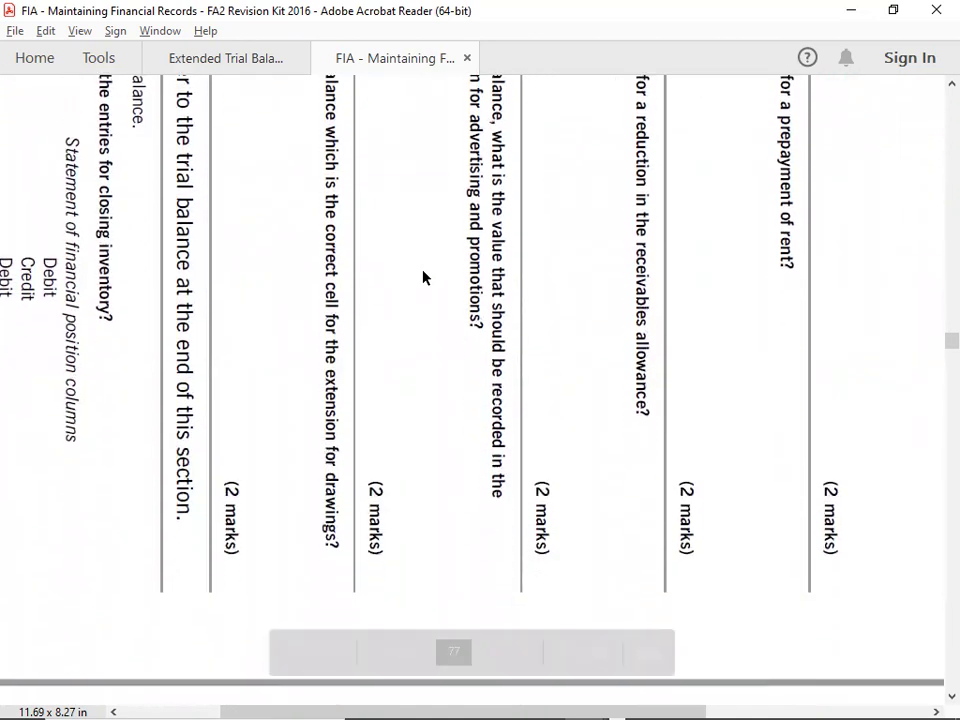
# Examine the Advertising and promotions row's ledger balance, journal entry and post trial balance adjustment in the trial balance for question 12.4
pyautogui.scroll(-5, 423, 278)
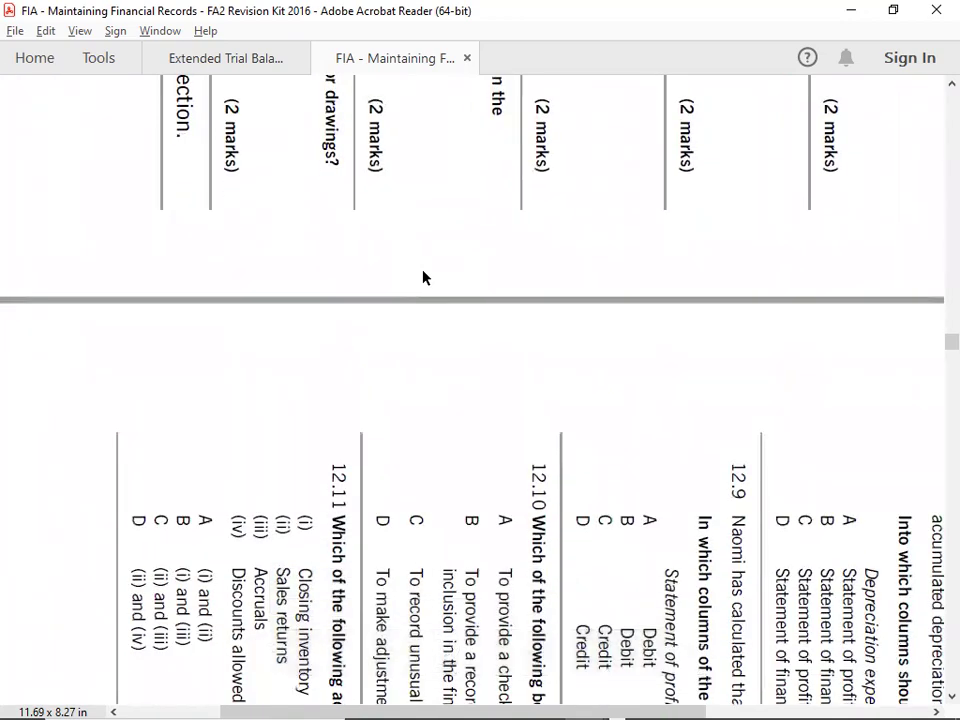
pyautogui.scroll(-6, 423, 278)
pyautogui.scroll(-10, 423, 278)
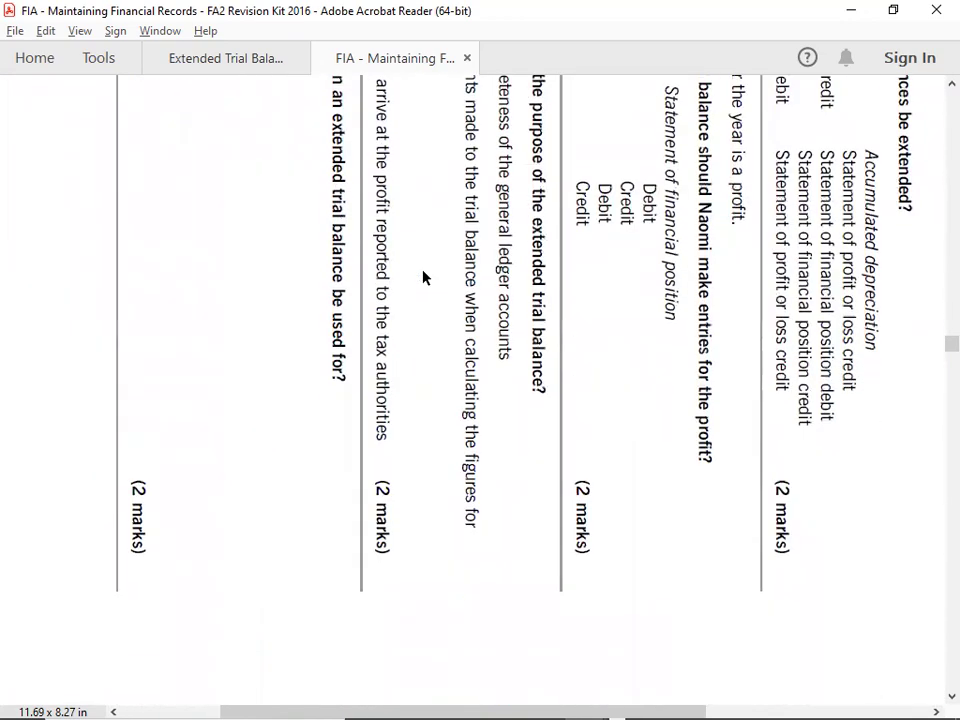
pyautogui.scroll(-10, 423, 278)
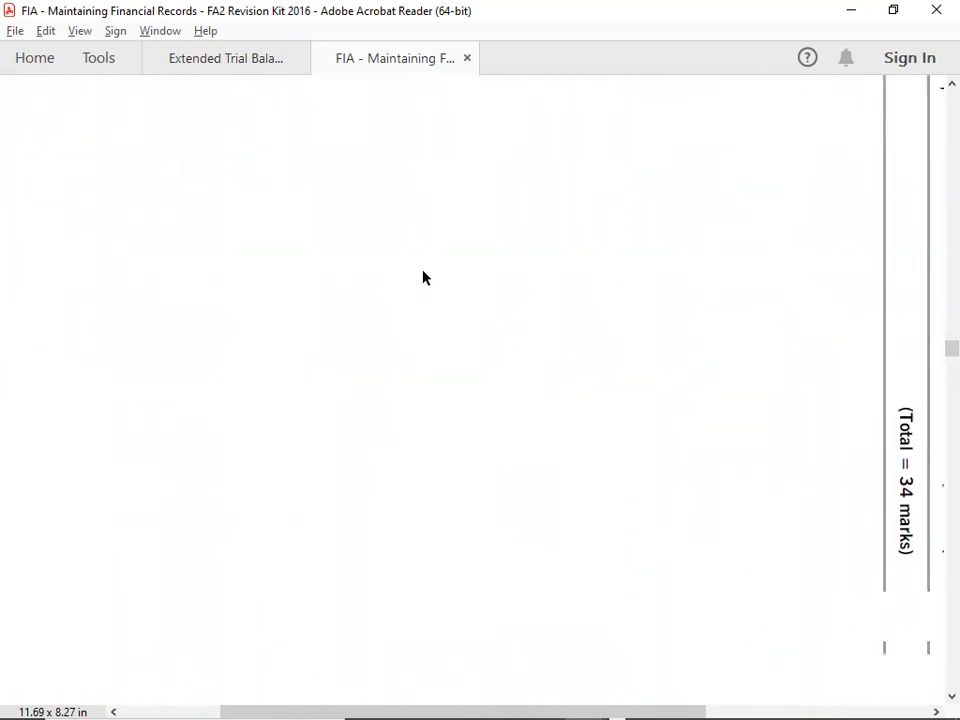
pyautogui.hscroll(2, 420, 268)
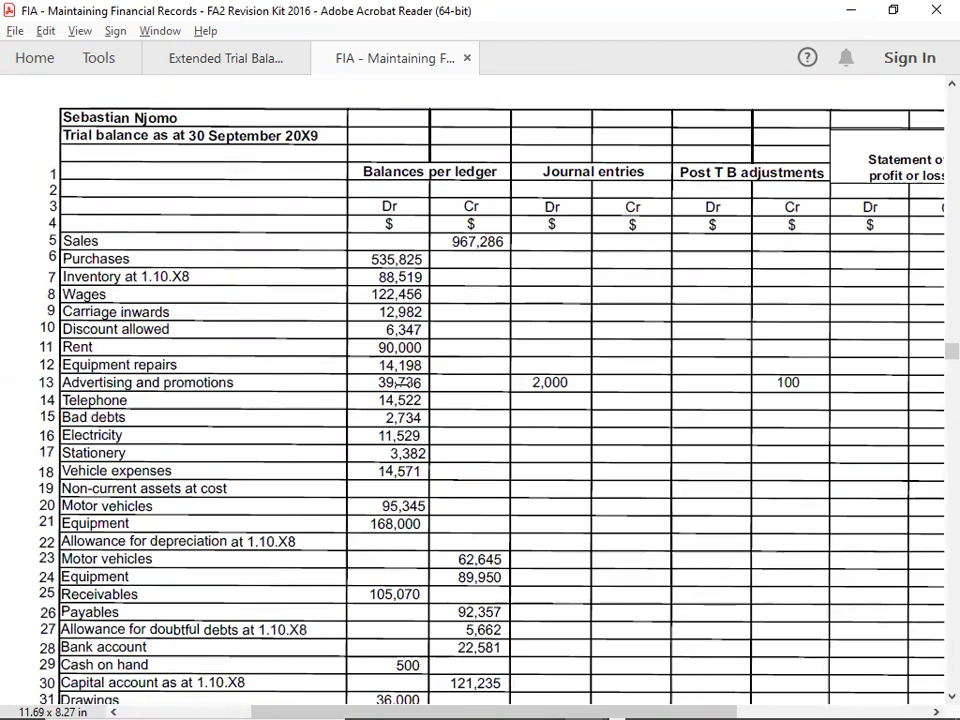
# Return to the questions, compare the options of question 12.4, and read question 12.5 on the extension for drawings
pyautogui.scroll(5, 405, 383)
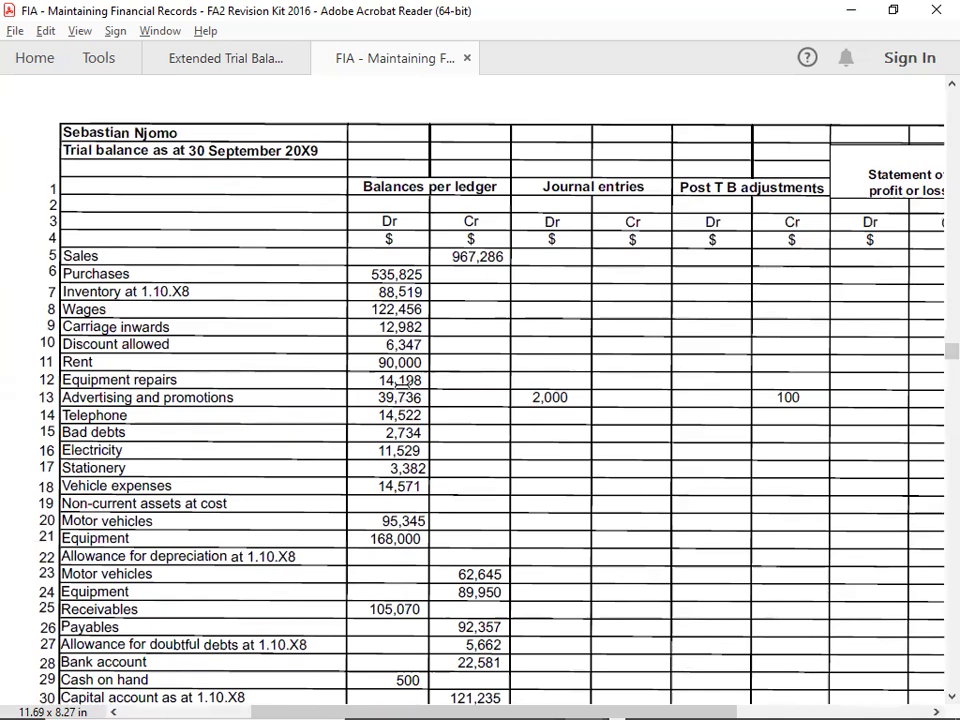
pyautogui.scroll(10, 402, 384)
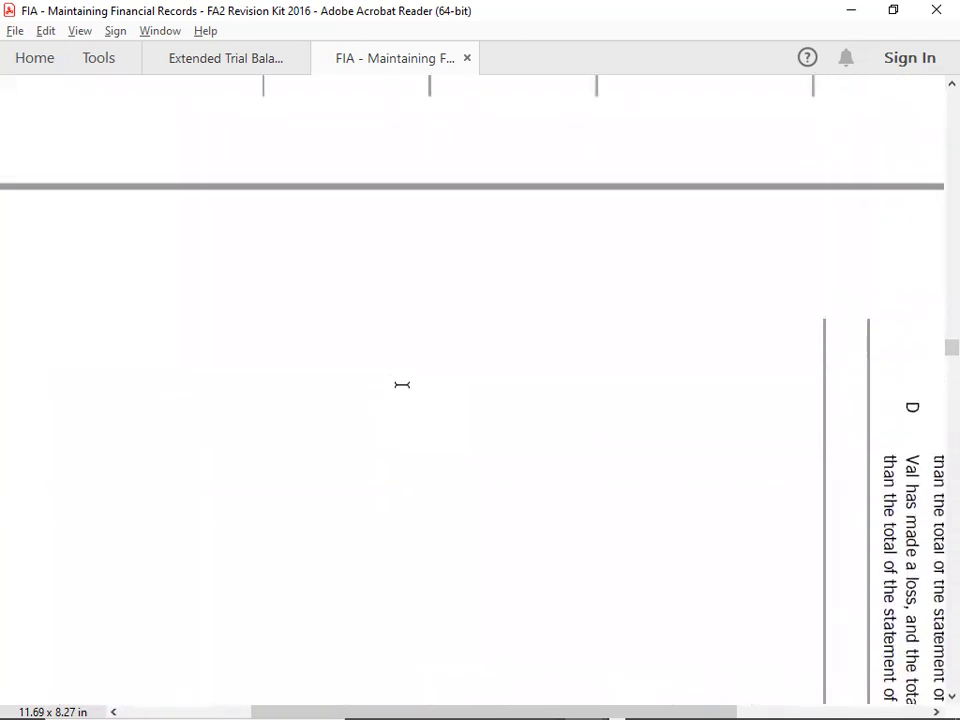
pyautogui.scroll(5, 404, 383)
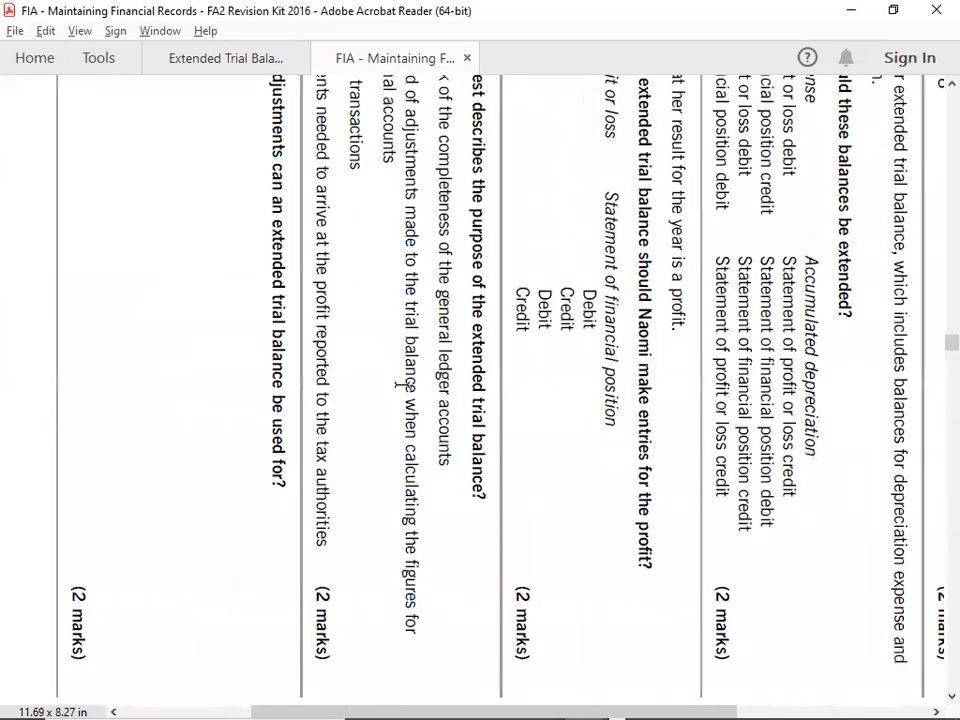
pyautogui.scroll(5, 402, 383)
pyautogui.scroll(-10, 401, 383)
pyautogui.scroll(1, 401, 385)
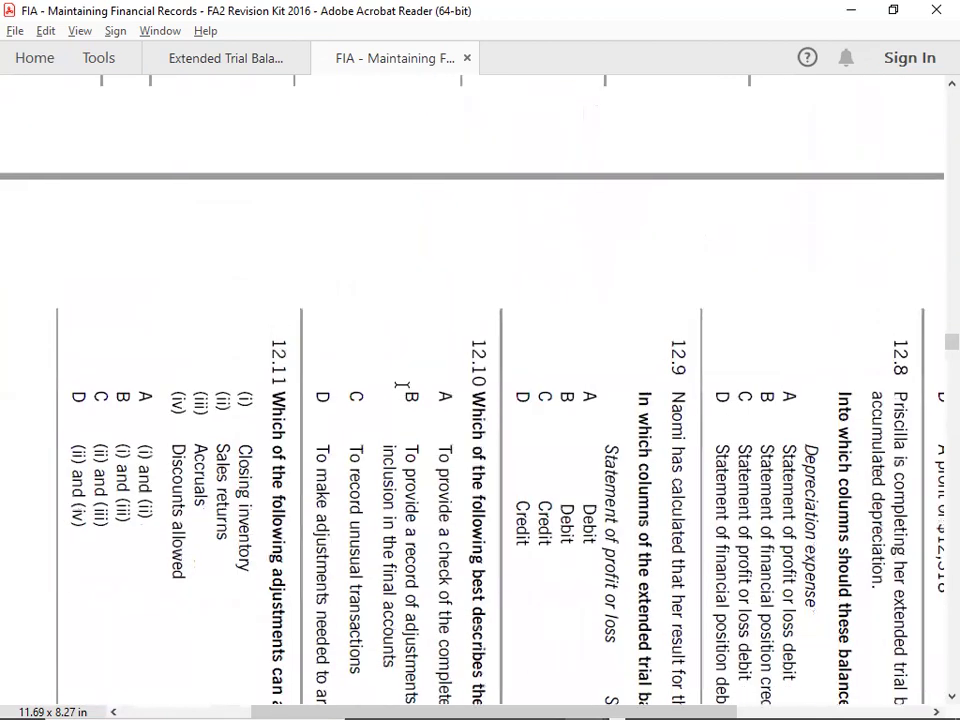
pyautogui.scroll(10, 401, 384)
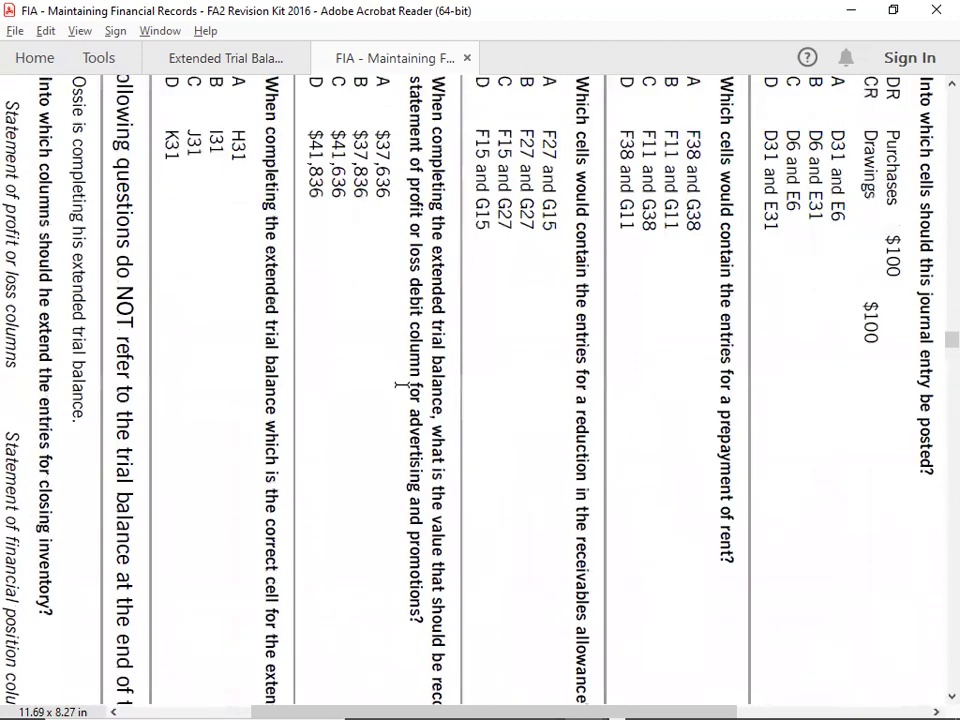
pyautogui.scroll(3, 400, 384)
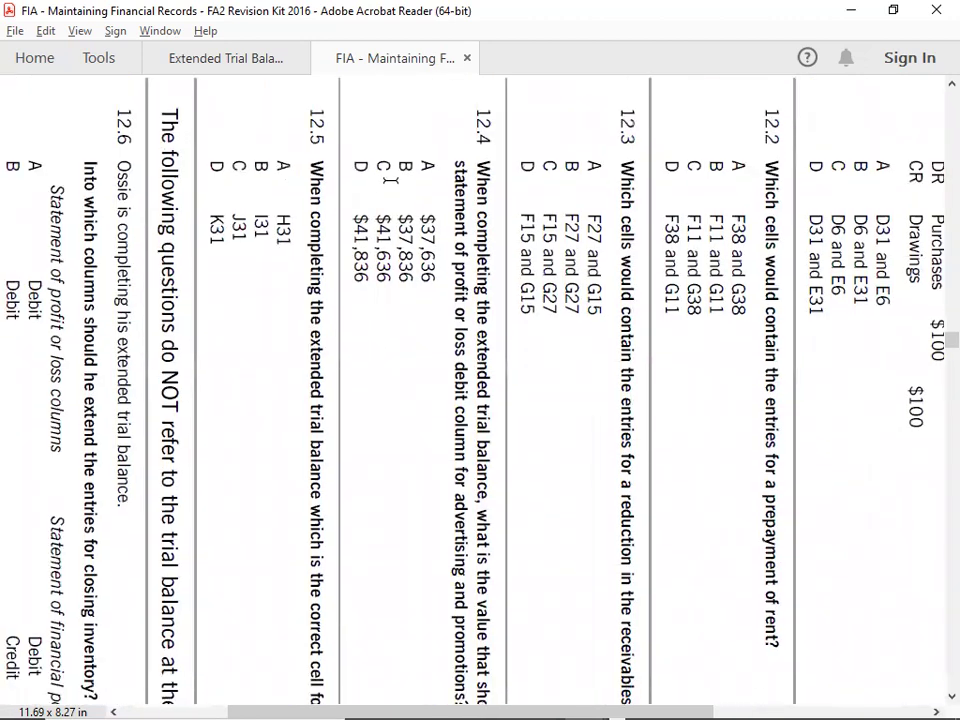
pyautogui.scroll(5, 391, 180)
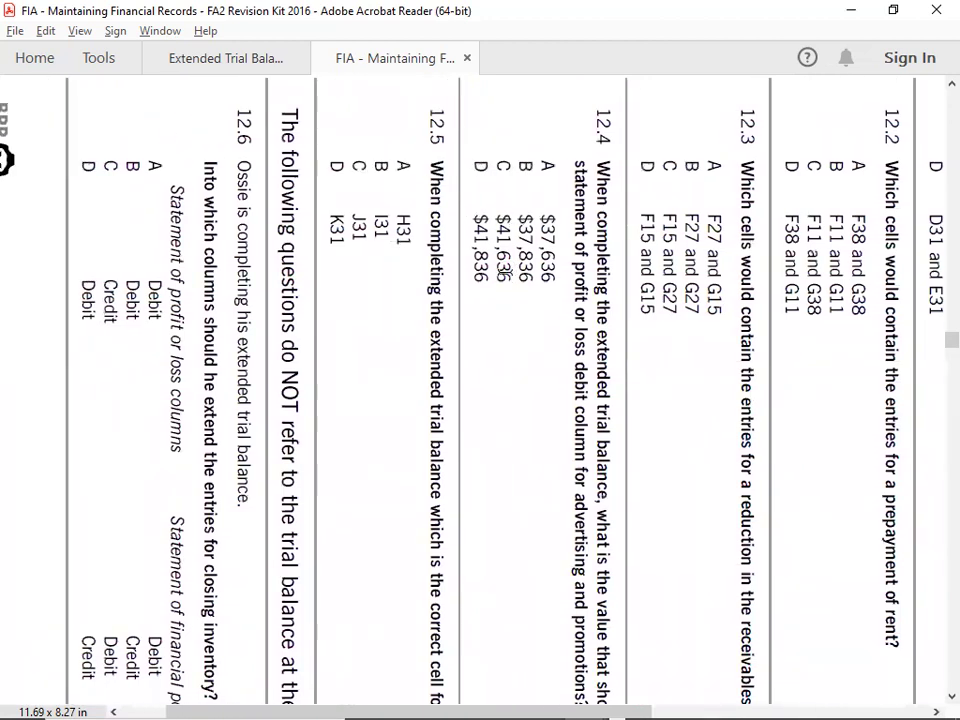
pyautogui.scroll(1, 363, 293)
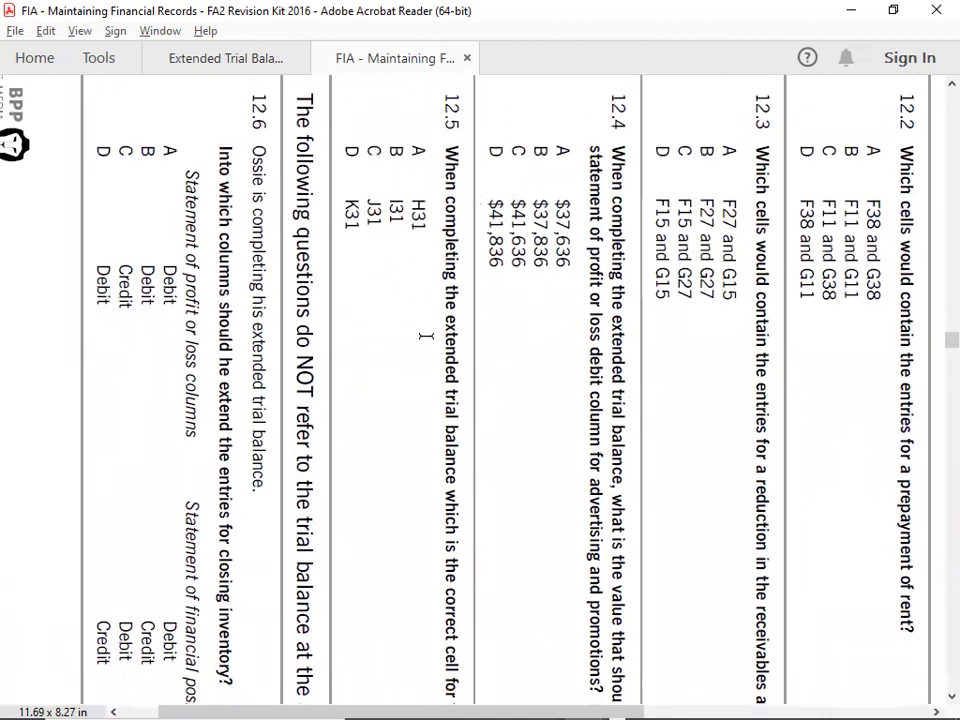
# Locate the Drawings row and the statement of financial position columns in the trial balance for question 12.5
pyautogui.scroll(-3, 424, 336)
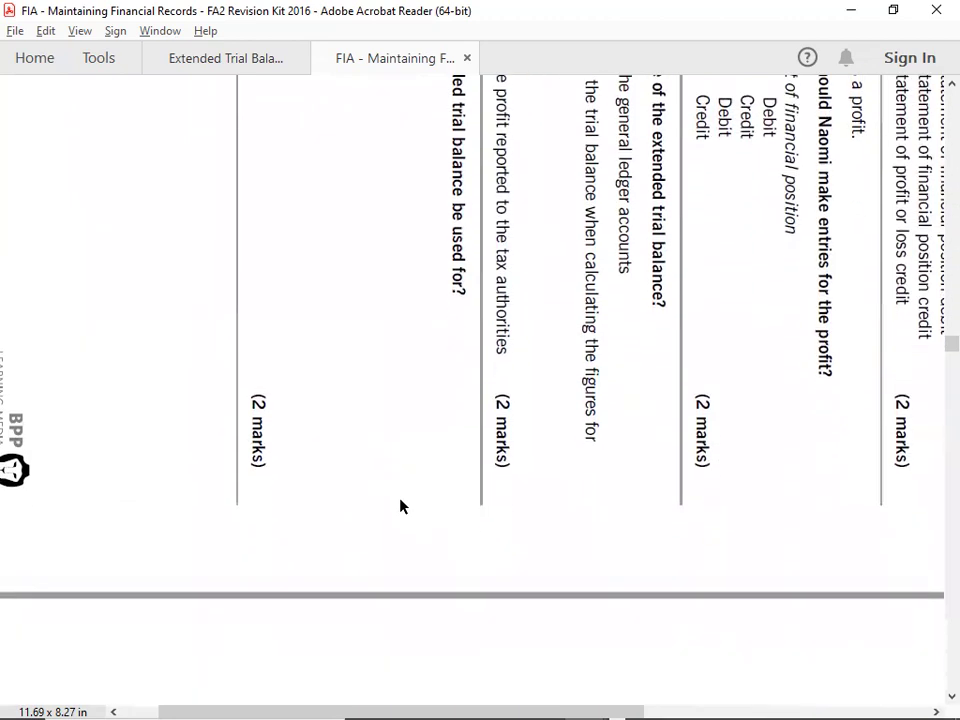
pyautogui.scroll(-10, 400, 506)
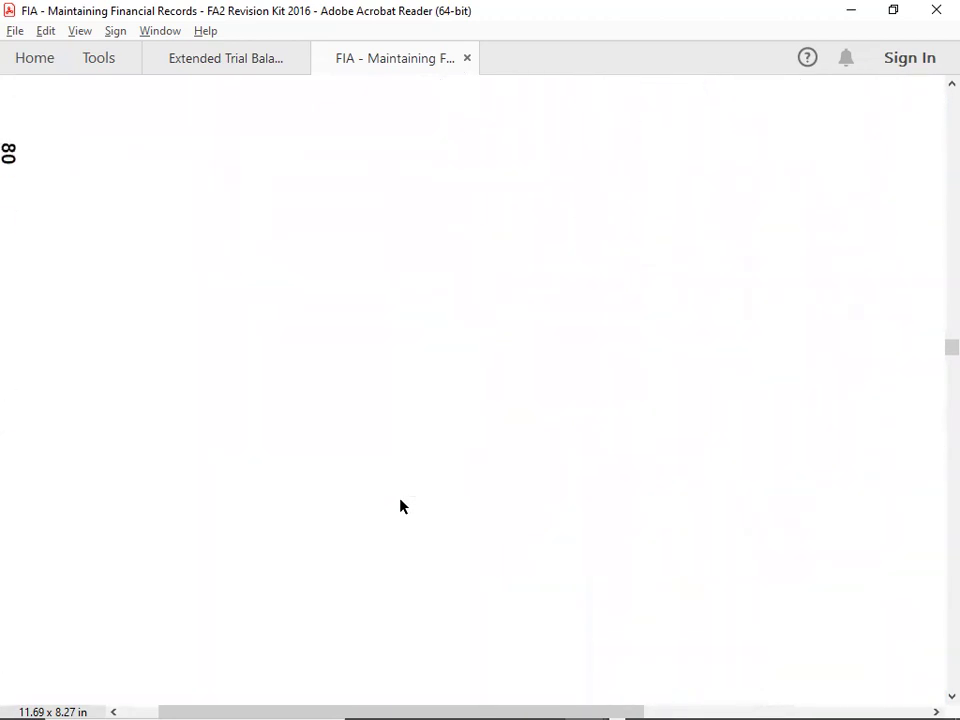
pyautogui.hscroll(3, 400, 498)
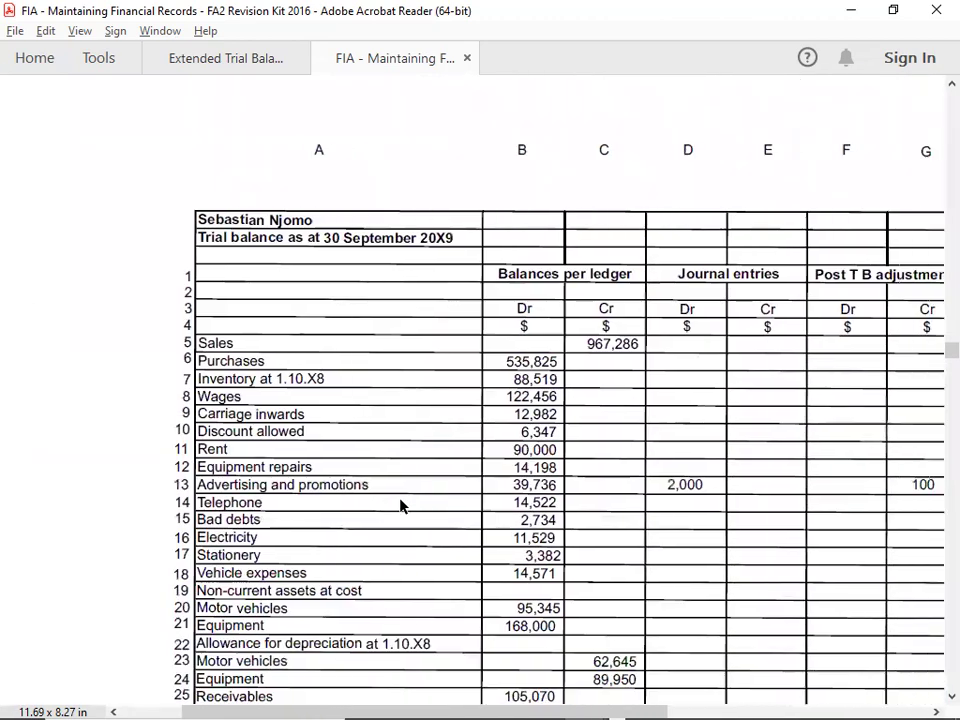
pyautogui.hscroll(3, 398, 499)
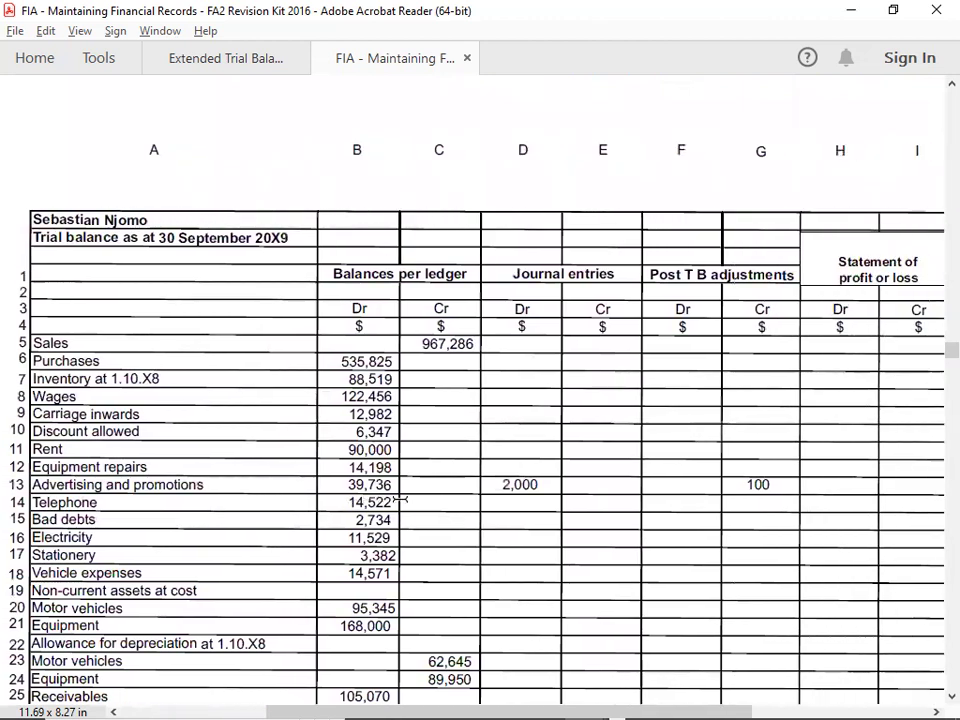
pyautogui.hscroll(2, 400, 500)
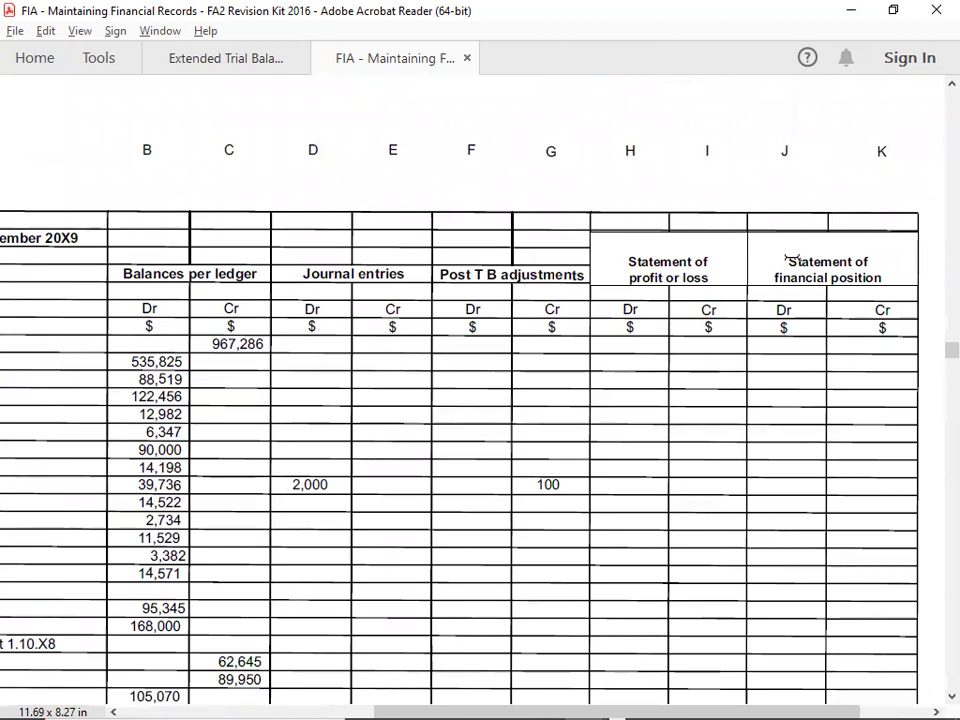
pyautogui.hscroll(-1, 789, 471)
pyautogui.hscroll(-4, 789, 471)
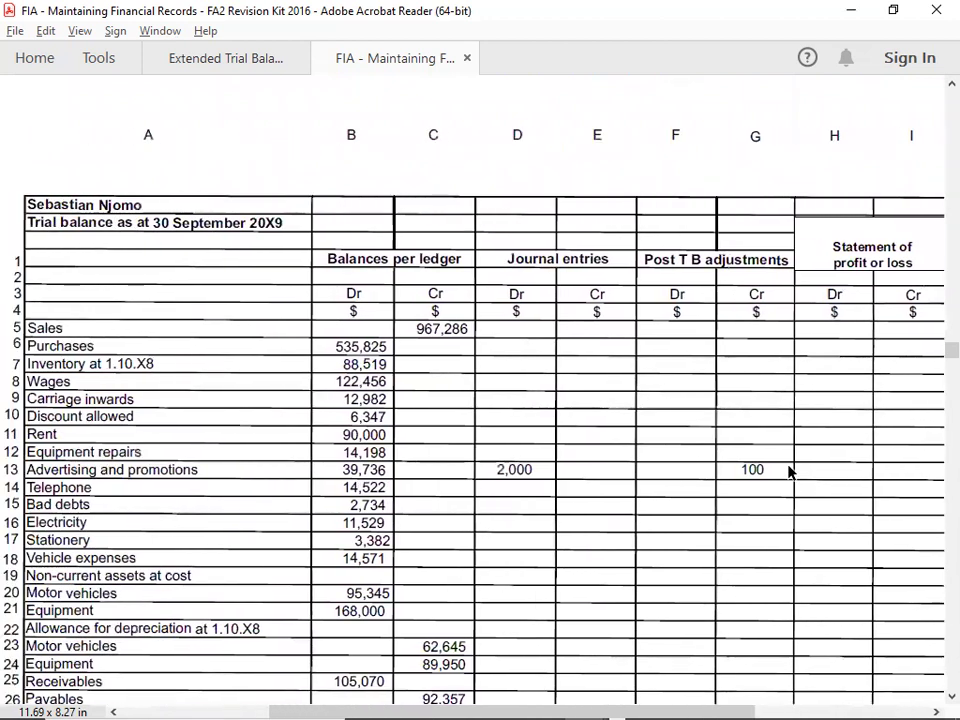
pyautogui.scroll(-6, 789, 471)
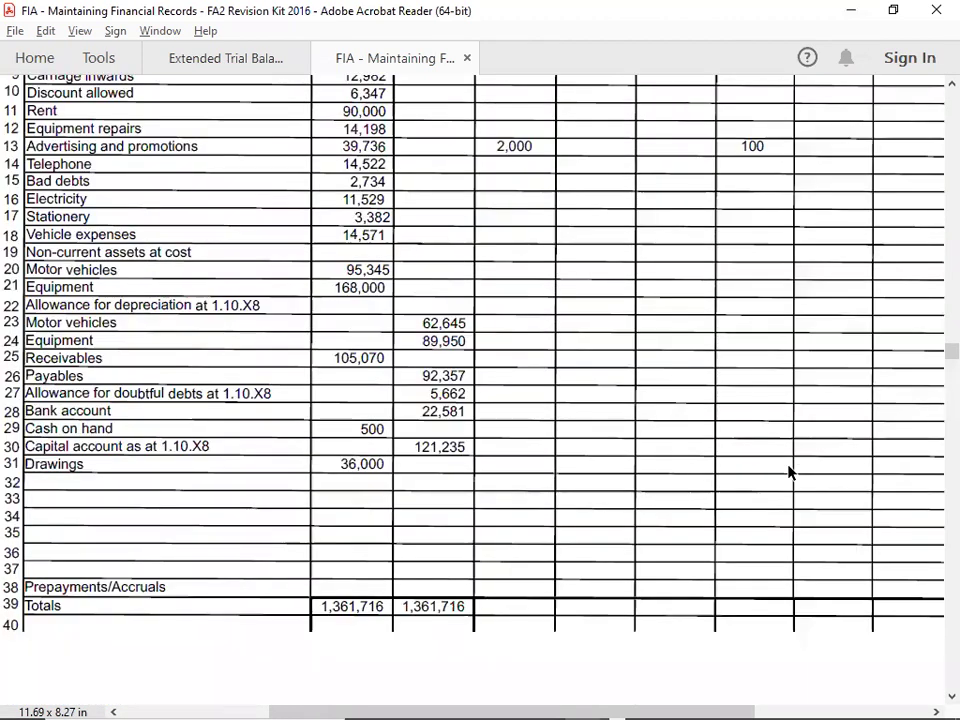
pyautogui.scroll(-1, 789, 471)
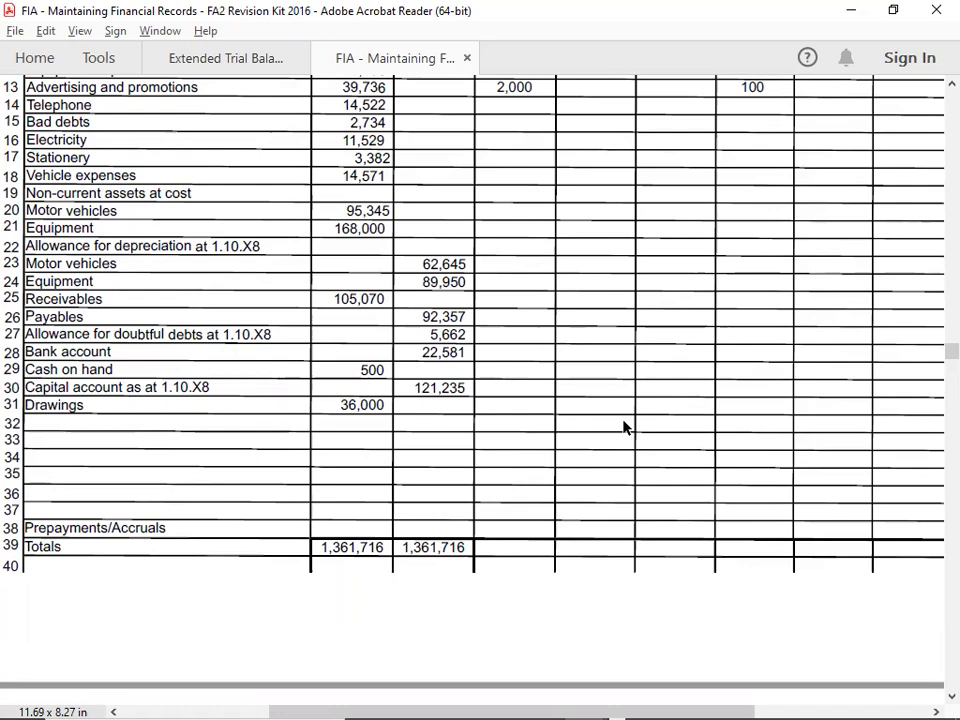
# Return to the questions and compare the cell options of question 12.5 on the extension for drawings
pyautogui.scroll(2, 623, 427)
pyautogui.scroll(12, 623, 427)
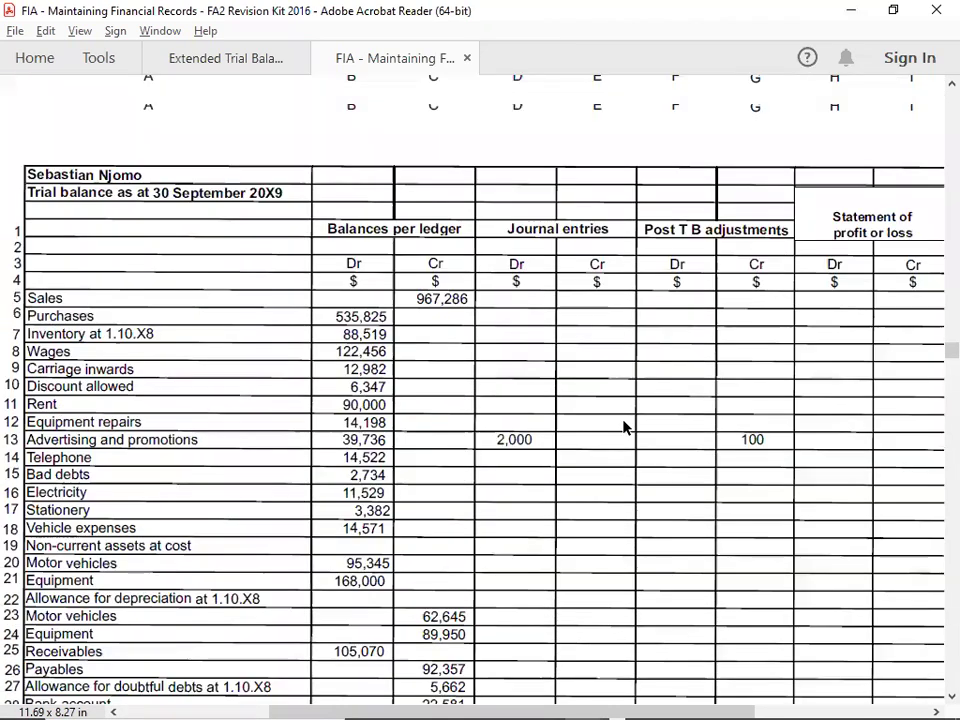
pyautogui.scroll(15, 623, 427)
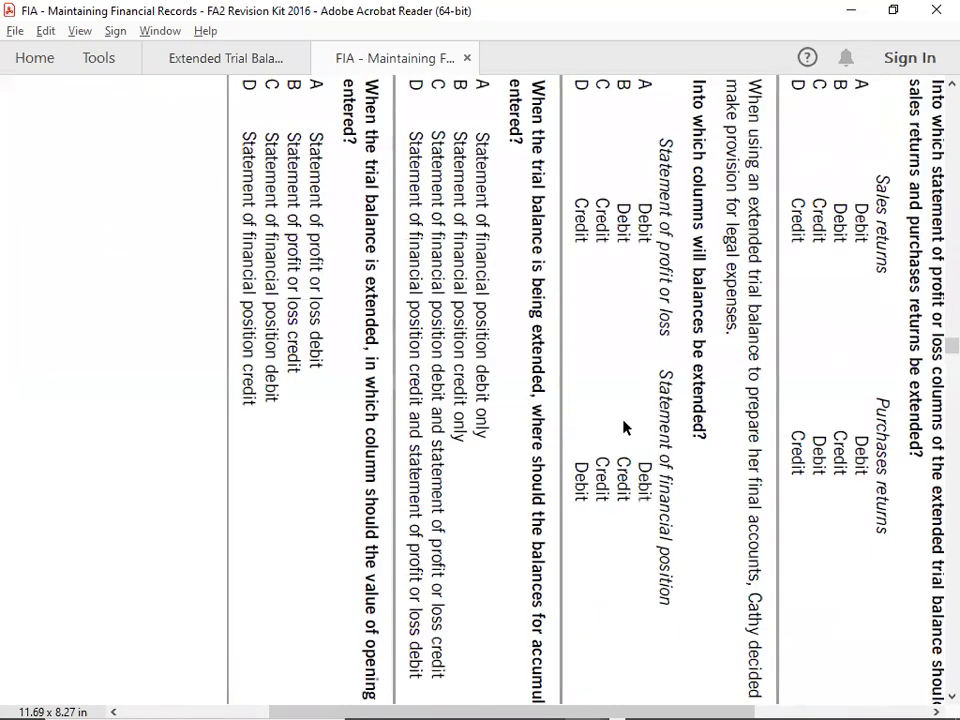
pyautogui.scroll(15, 623, 427)
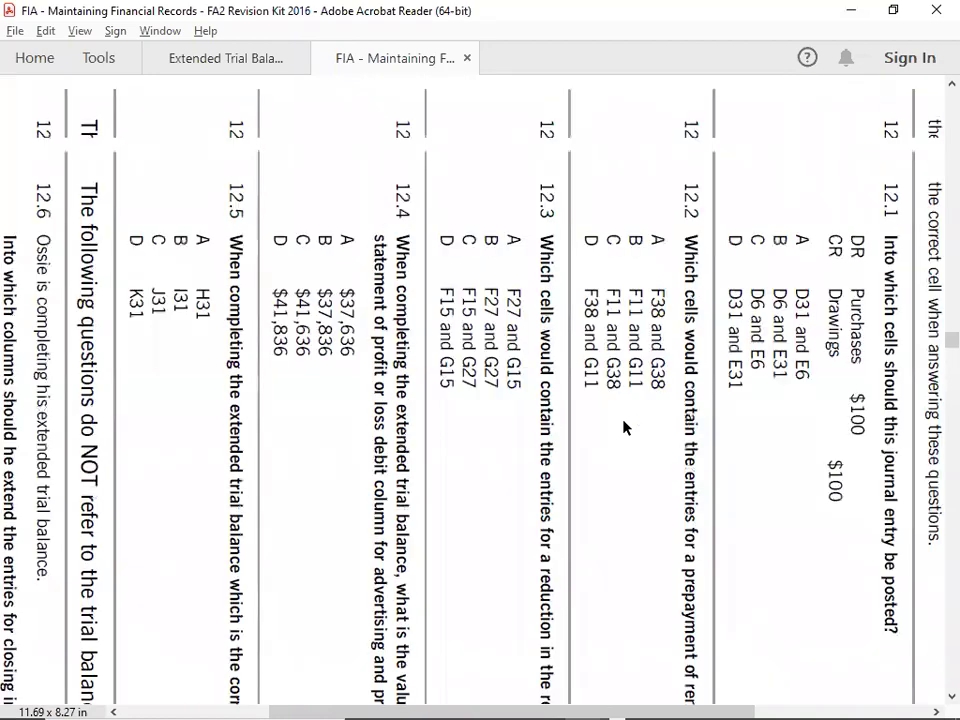
pyautogui.scroll(-10, 620, 421)
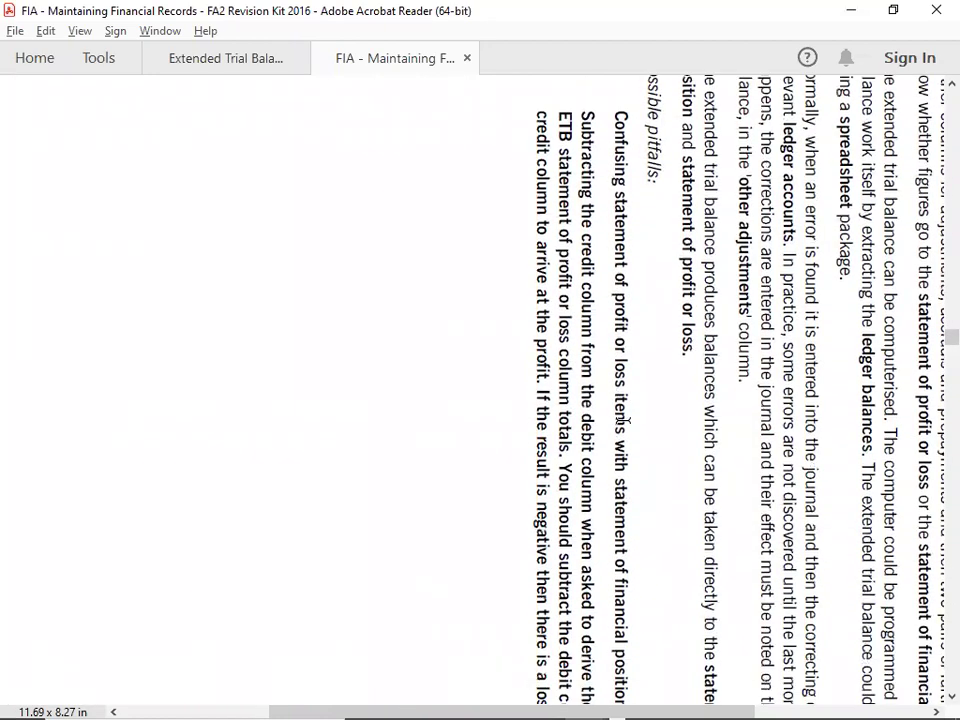
pyautogui.scroll(-5, 623, 420)
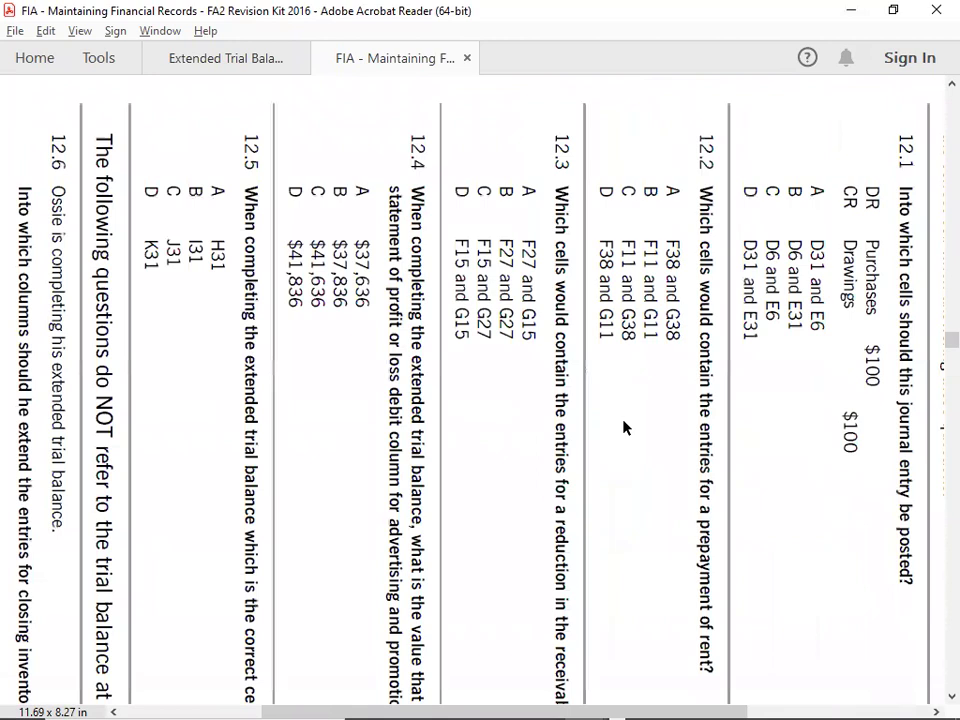
pyautogui.hscroll(-2, 623, 420)
pyautogui.hscroll(-1, 623, 420)
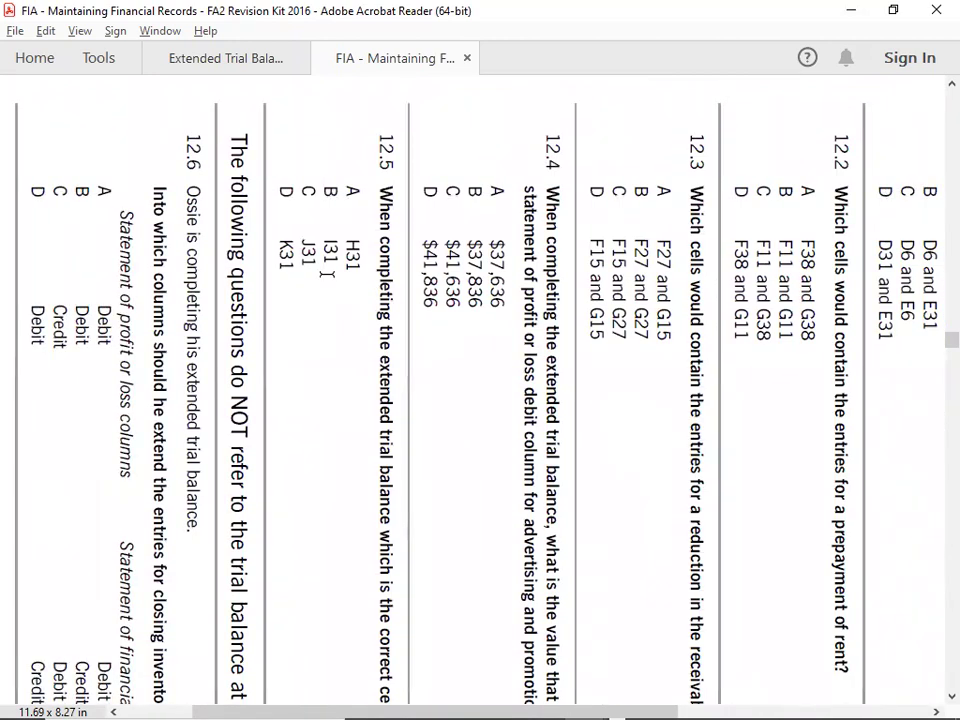
pyautogui.hscroll(-2, 328, 270)
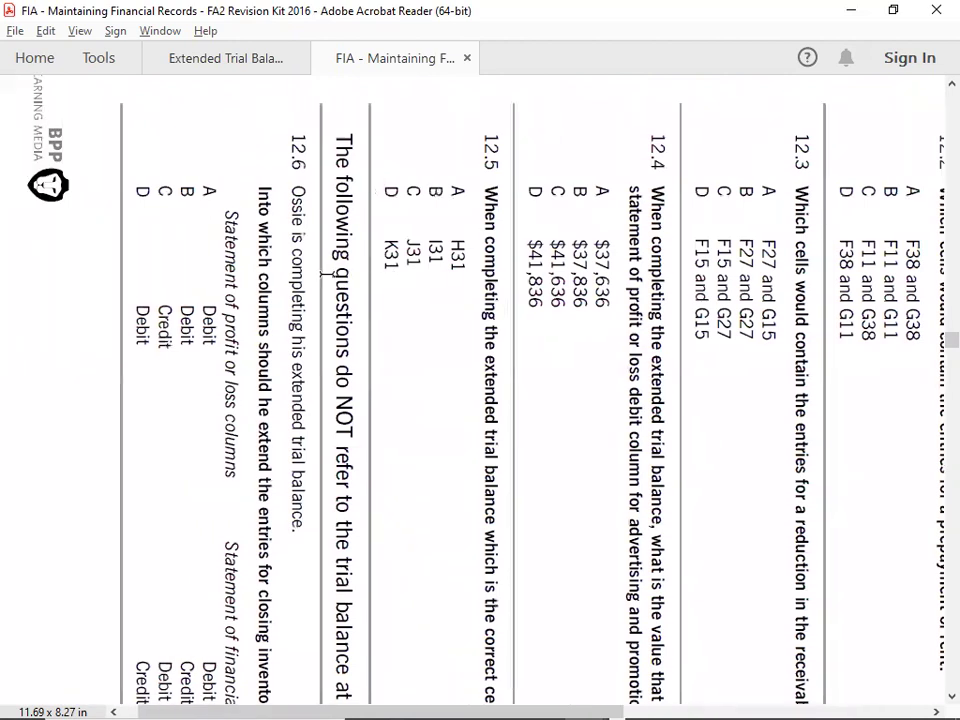
# Rotate the page view clockwise three times so the question pages read upright
pyautogui.rightClick(411, 414)
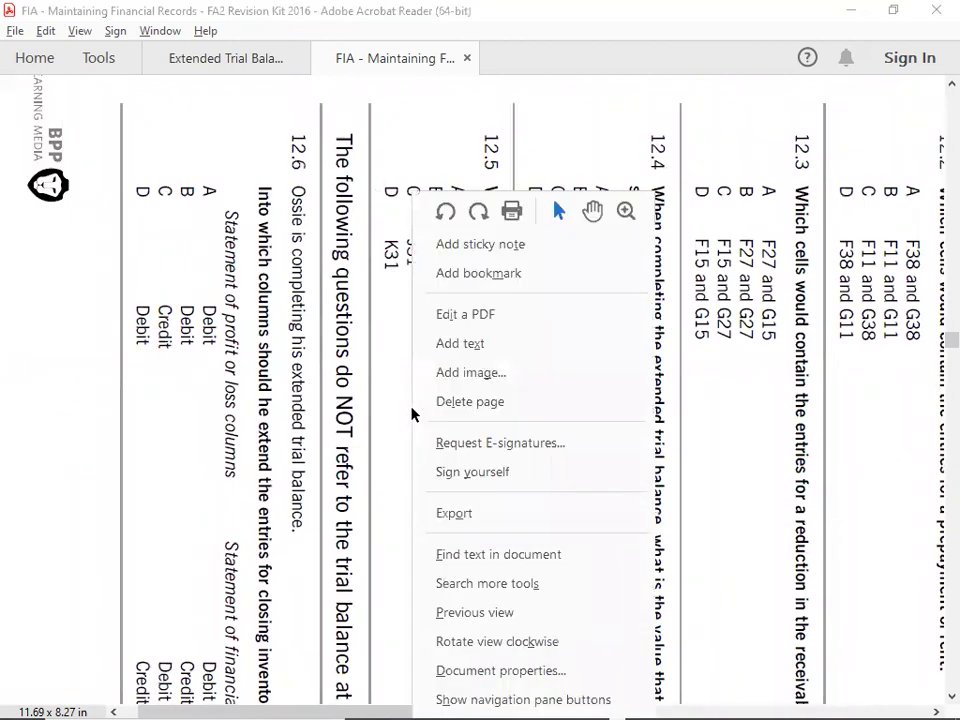
pyautogui.click(476, 641)
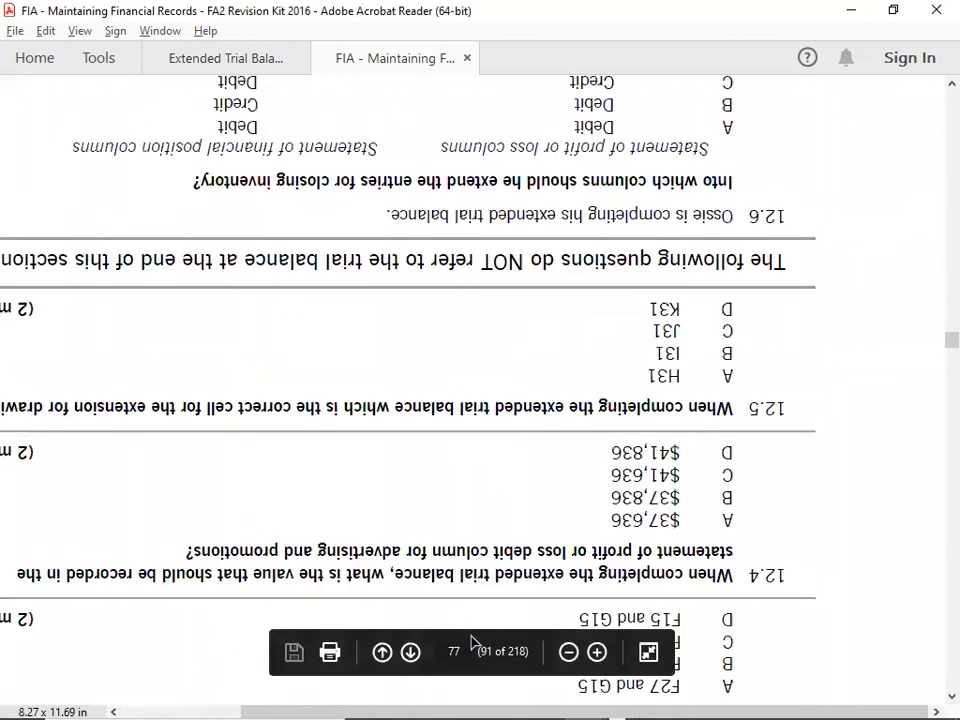
pyautogui.rightClick(519, 505)
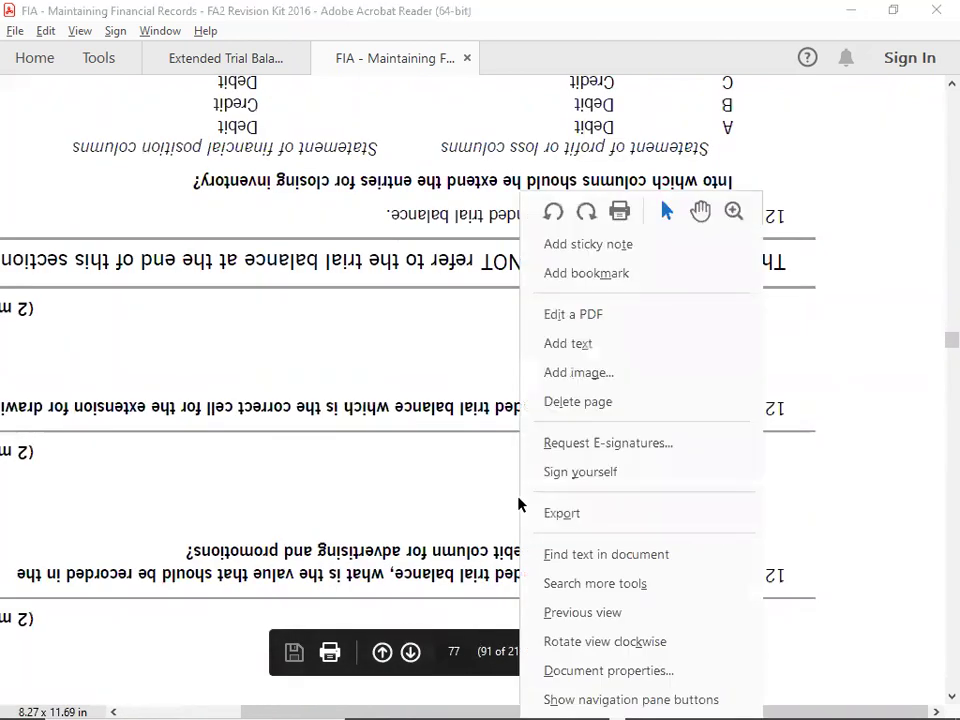
pyautogui.click(560, 642)
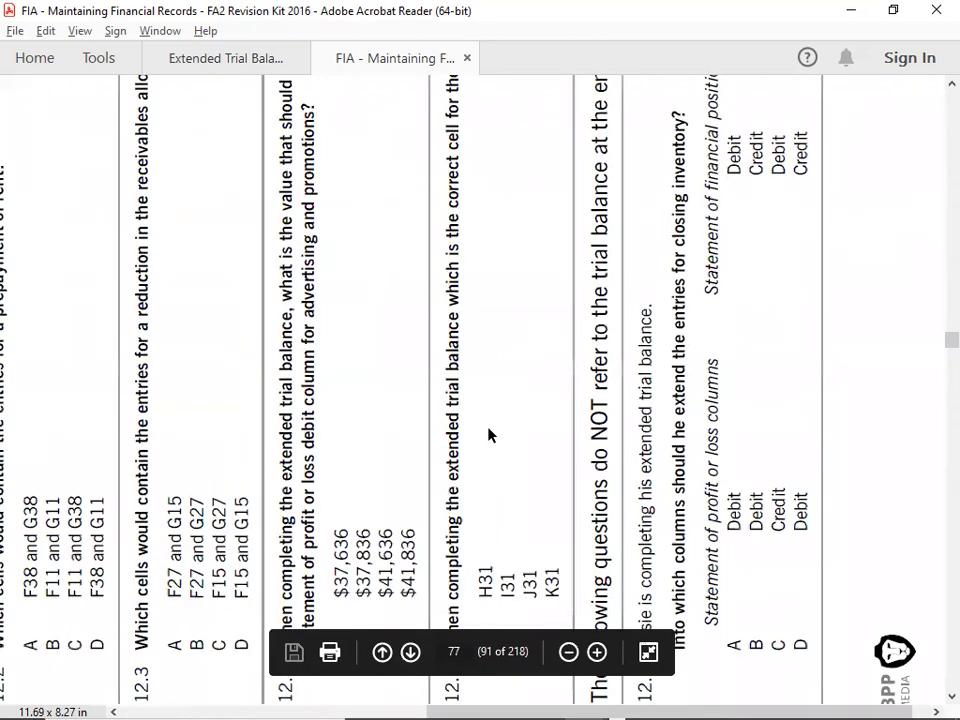
pyautogui.rightClick(489, 434)
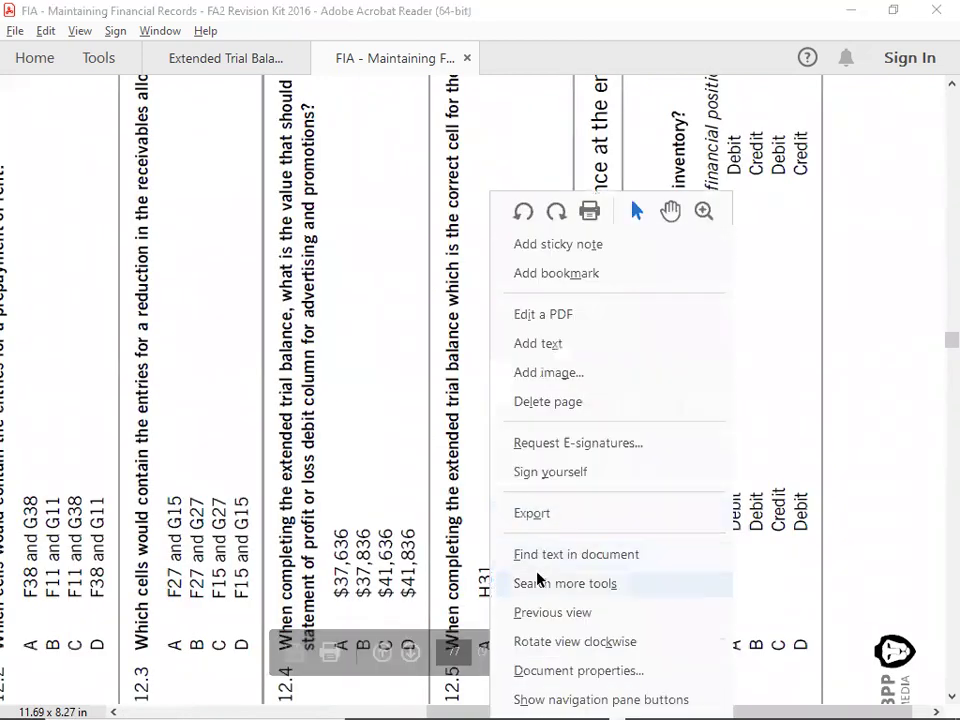
pyautogui.click(549, 645)
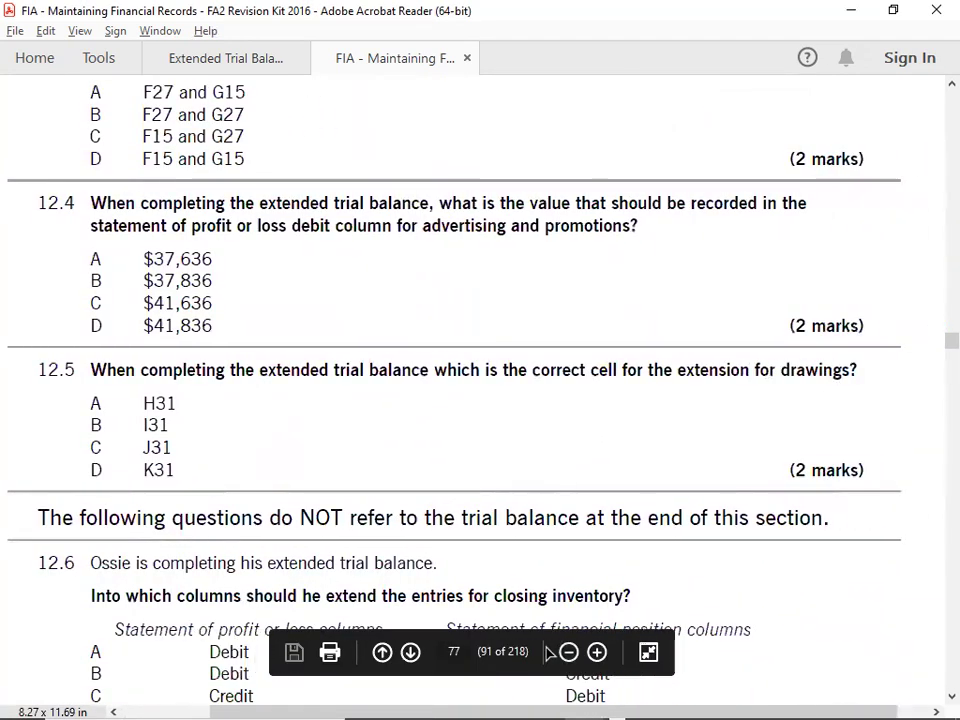
# Read question 12.6 on extending closing inventory and question 12.7 on the profit or loss for the period, comparing their options
pyautogui.scroll(-5, 549, 652)
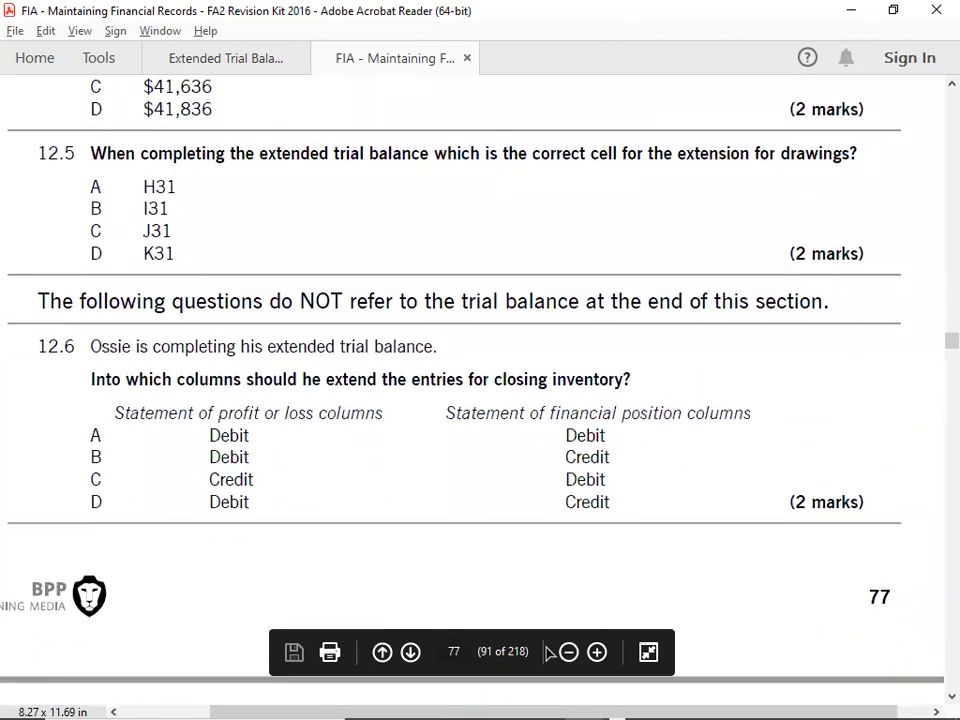
pyautogui.scroll(-1, 549, 652)
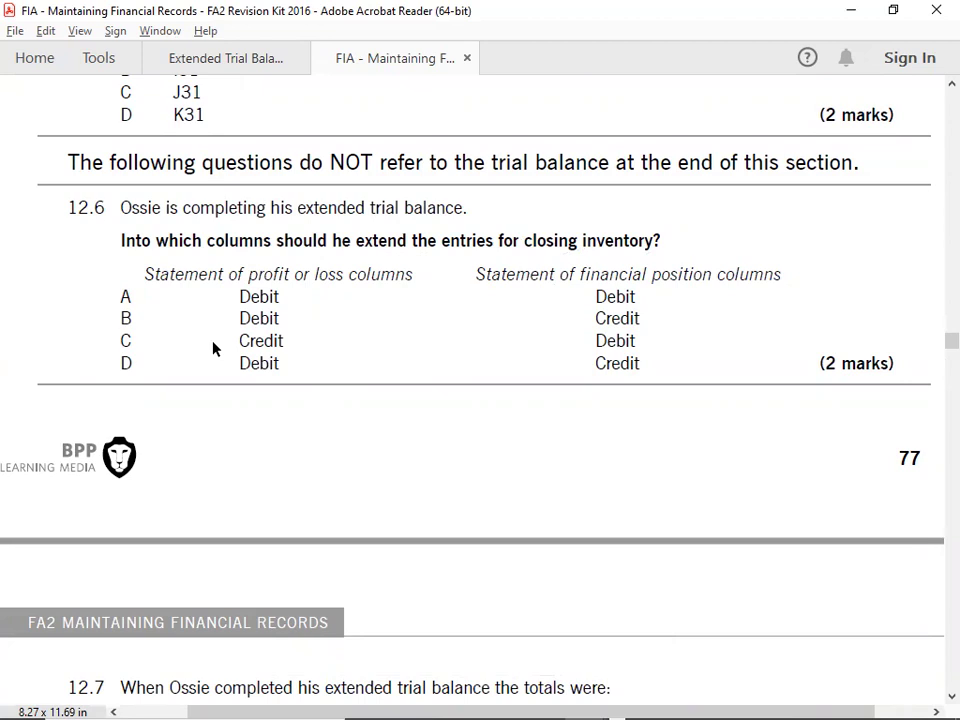
pyautogui.scroll(-5, 213, 348)
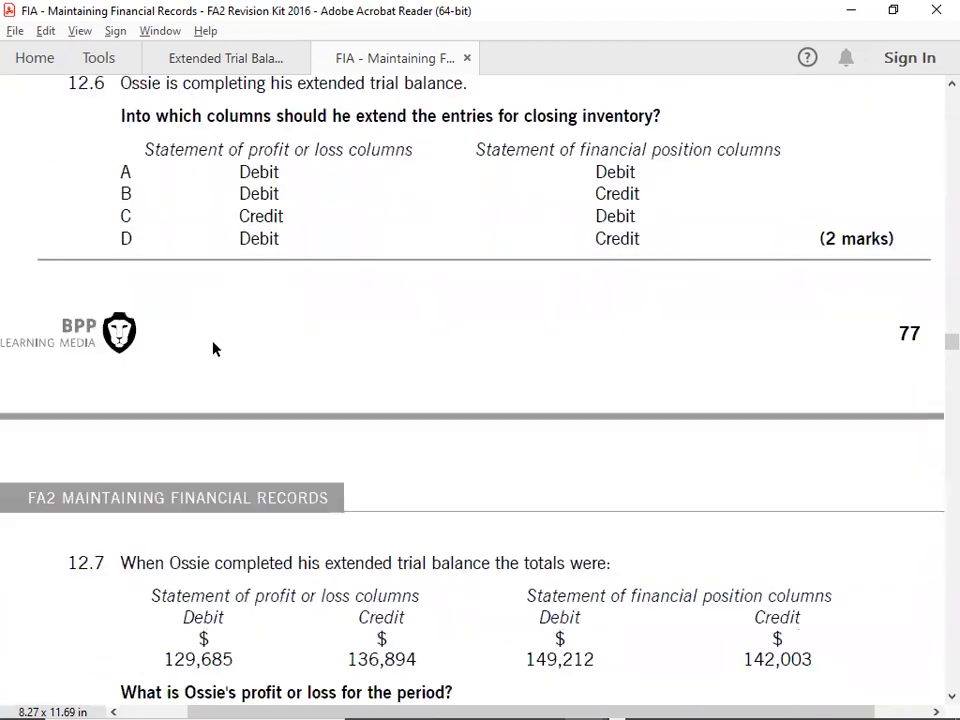
pyautogui.scroll(-1, 211, 341)
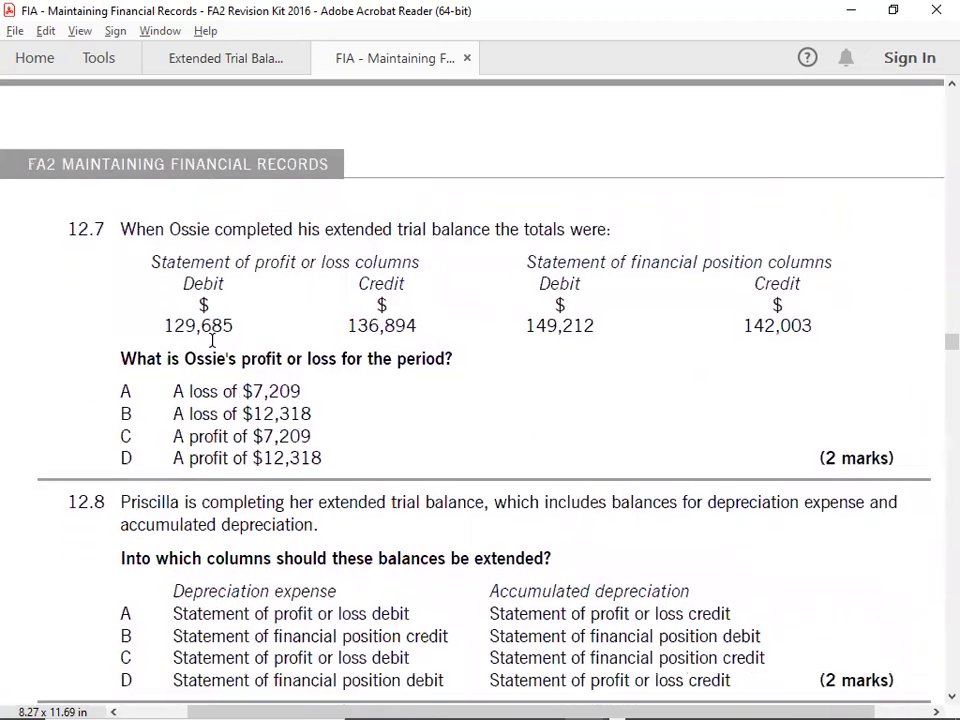
pyautogui.scroll(-1, 211, 341)
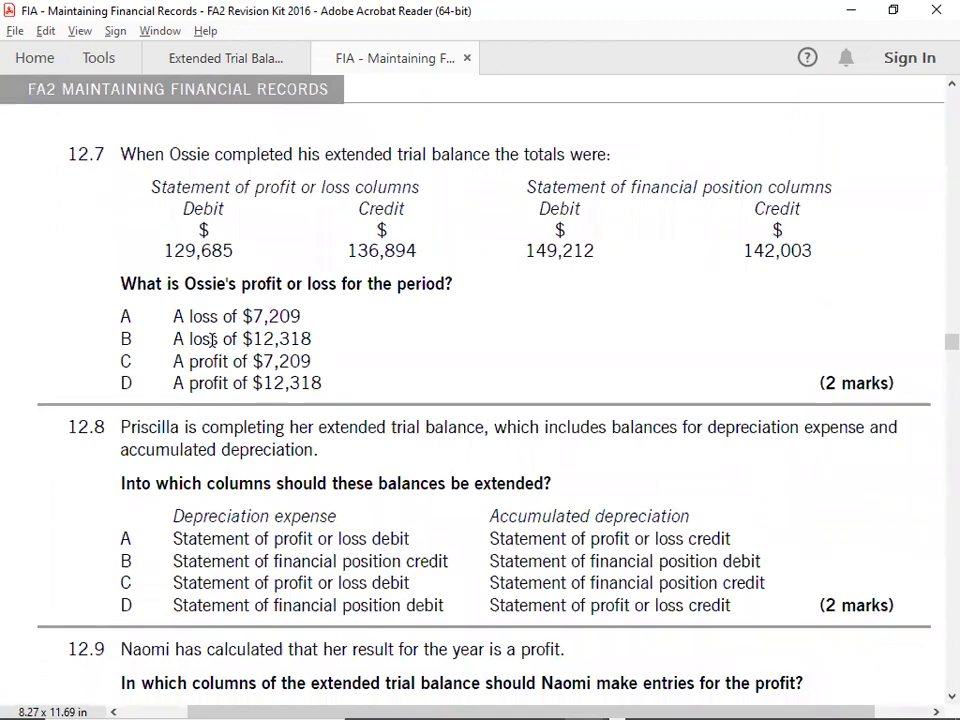